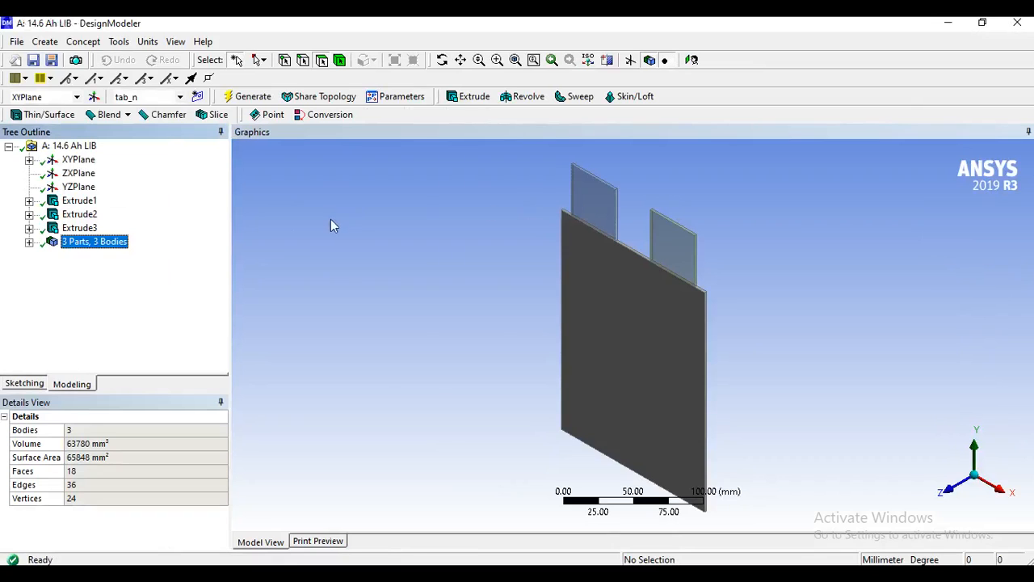
Start an extrusion from the large +Z face of the battery plate, with the operation set to Add Frozen.
click(29, 242)
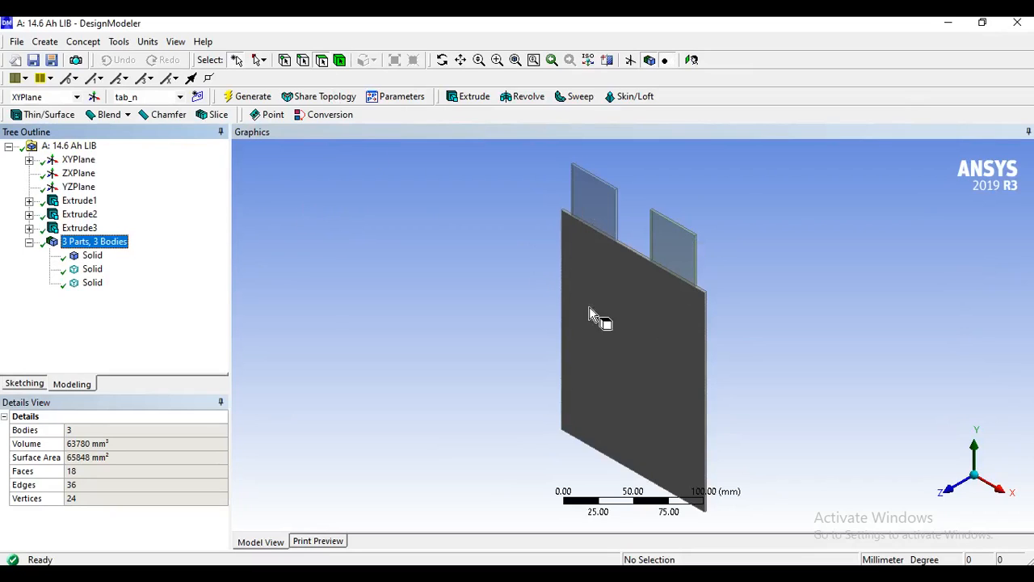
click(677, 315)
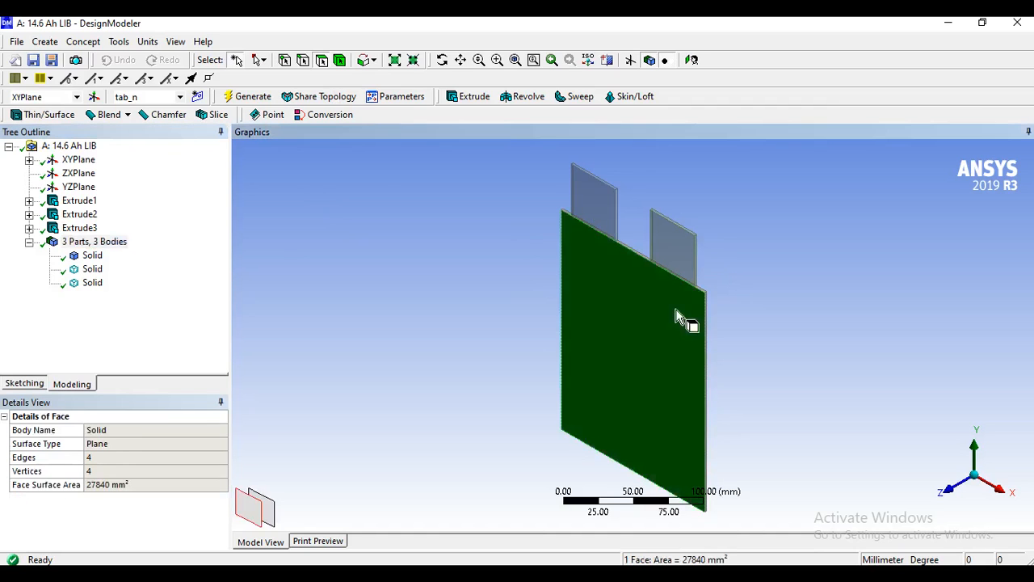
click(45, 41)
click(69, 80)
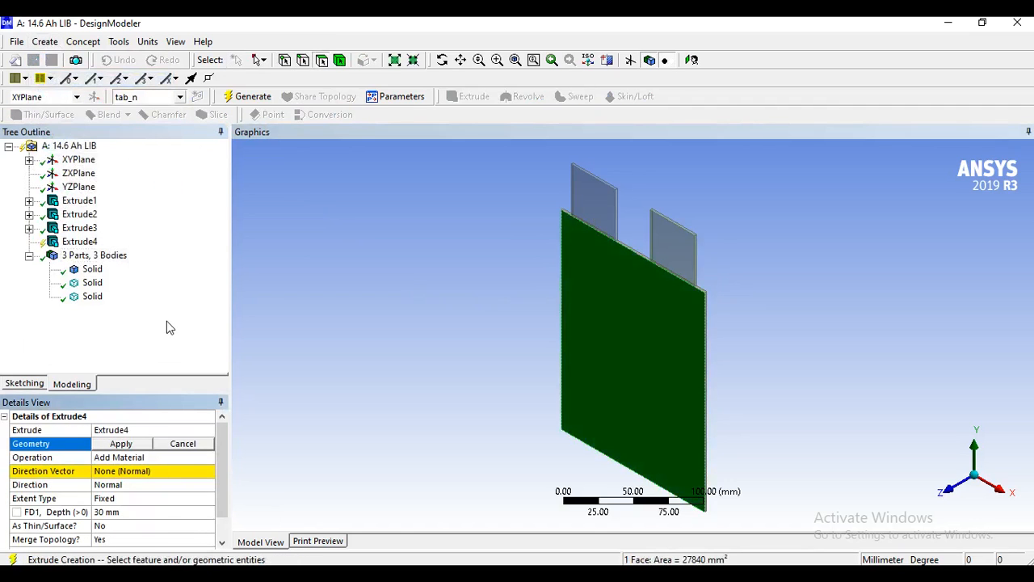
middle_drag(581, 423, 684, 410)
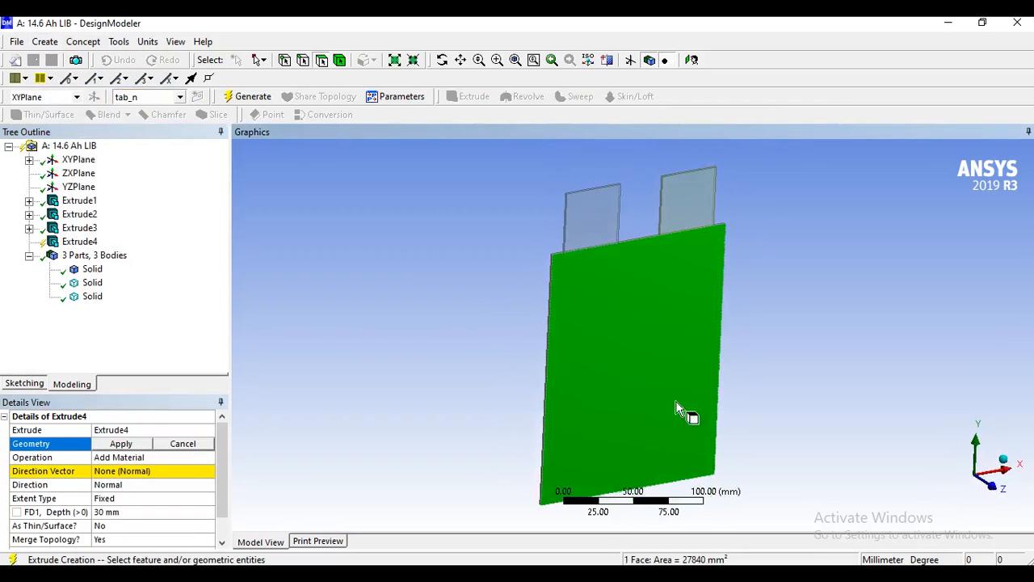
click(121, 445)
click(145, 458)
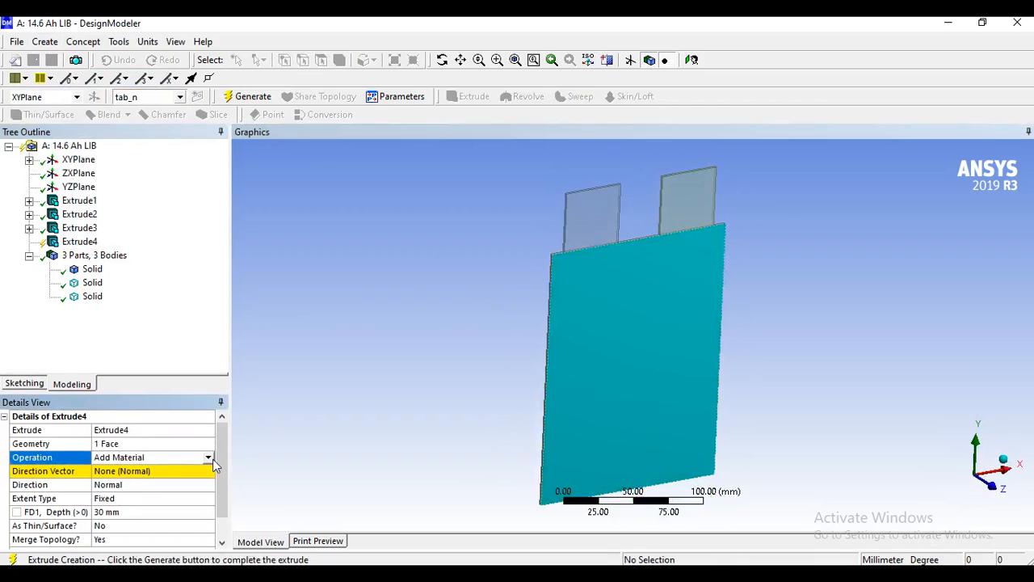
click(208, 458)
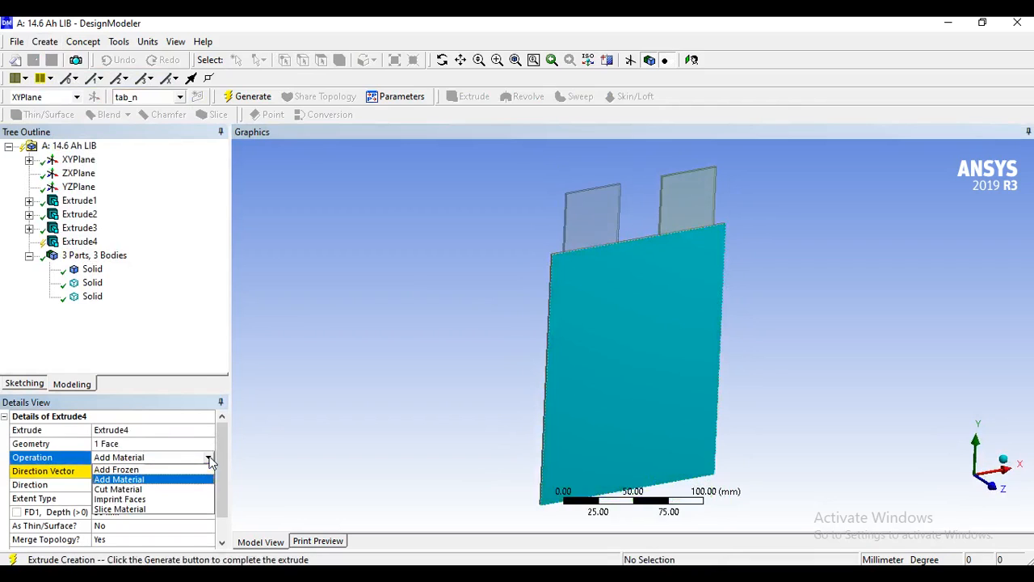
click(131, 470)
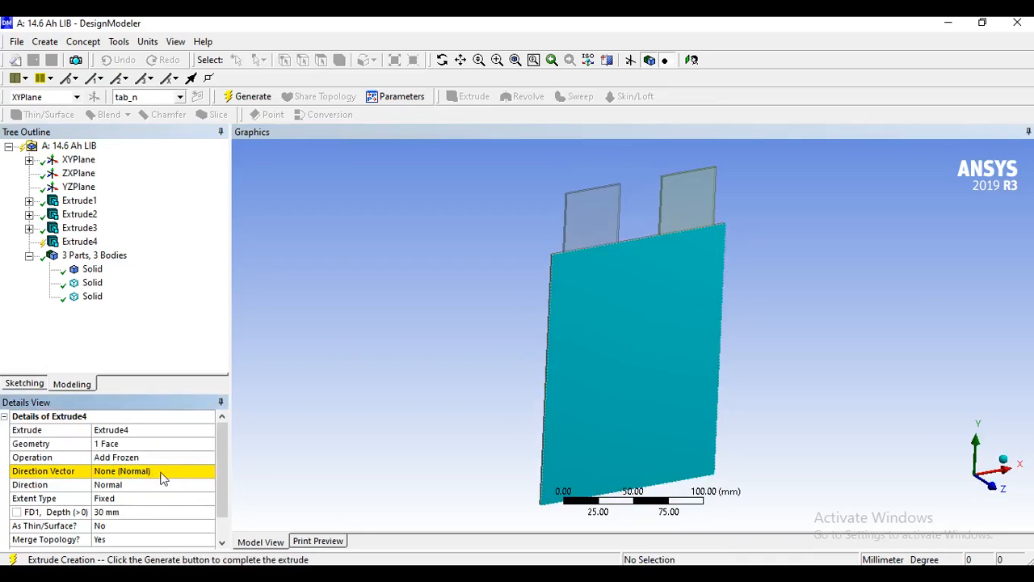
Set the extrusion's direction vector to the plate's short thickness edge, pointing outward along +Z.
click(161, 475)
middle_drag(427, 361, 511, 299)
scroll(497, 301, up, 3)
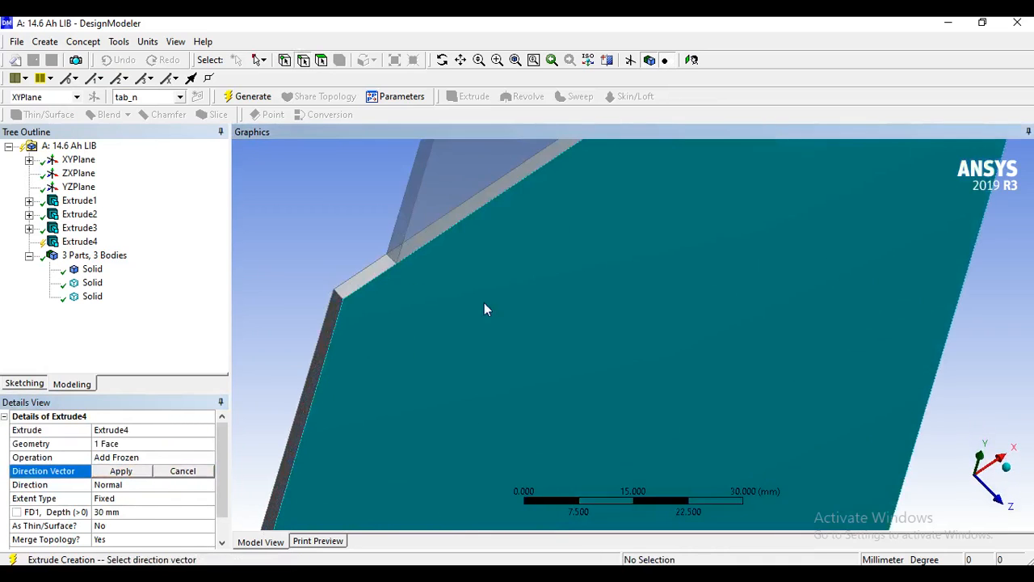
click(339, 294)
scroll(417, 327, down, 3)
middle_drag(461, 328, 383, 327)
click(265, 462)
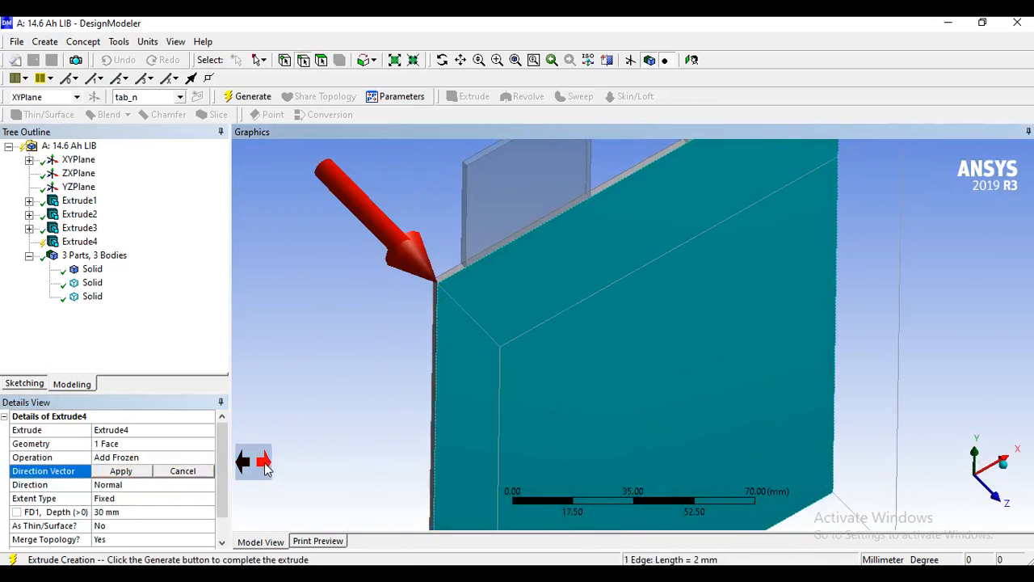
scroll(340, 392, down, 2)
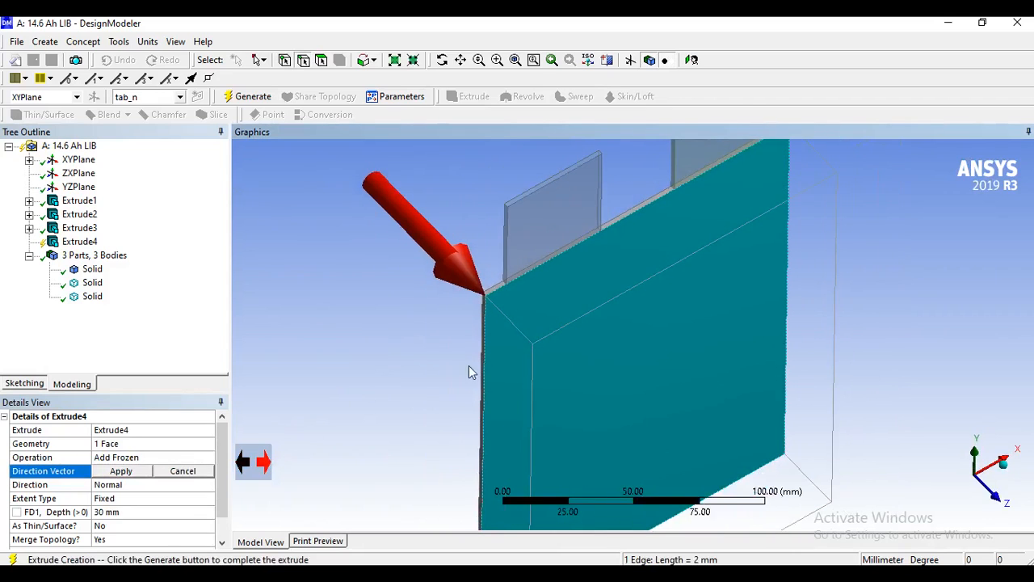
click(134, 472)
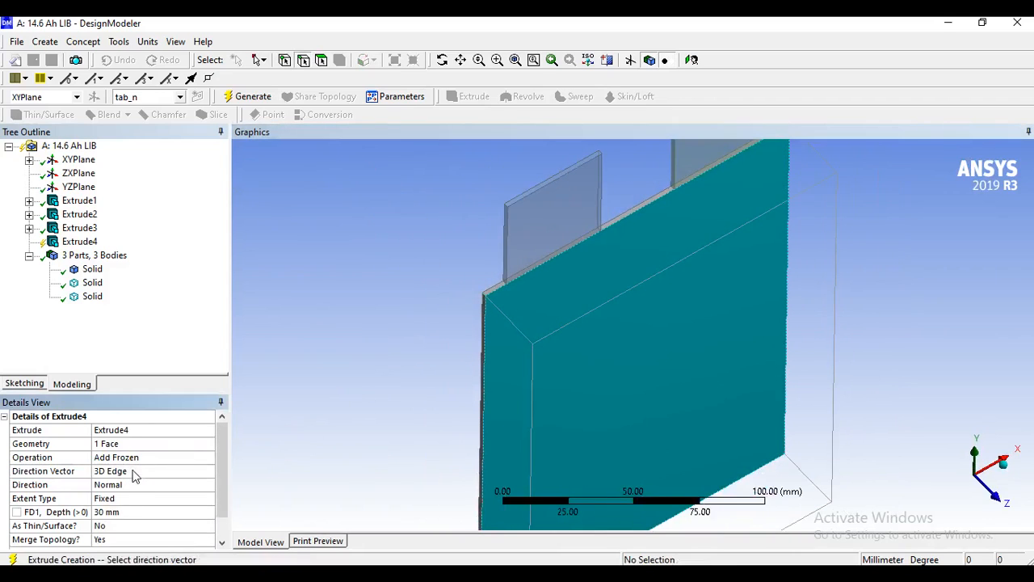
Set the extrusion depth to 5 mm and generate the frozen body.
click(128, 511)
text(5)
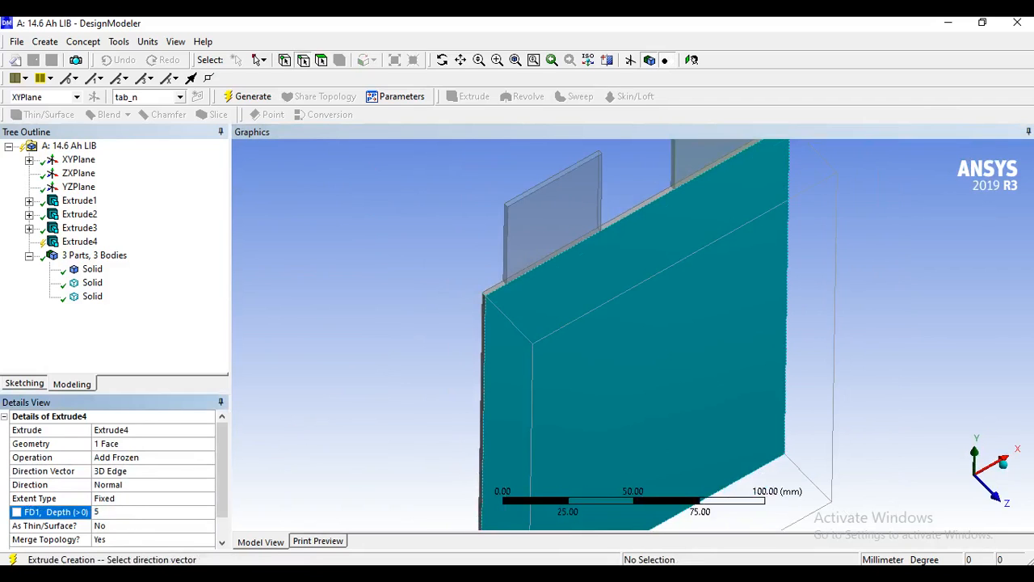
key(Return)
middle_drag(496, 388, 565, 363)
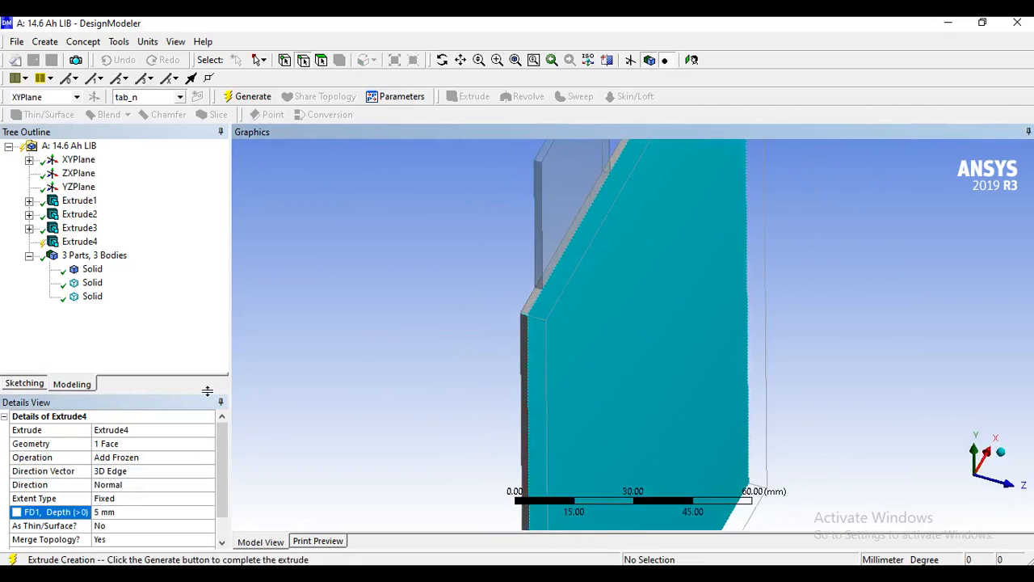
click(246, 97)
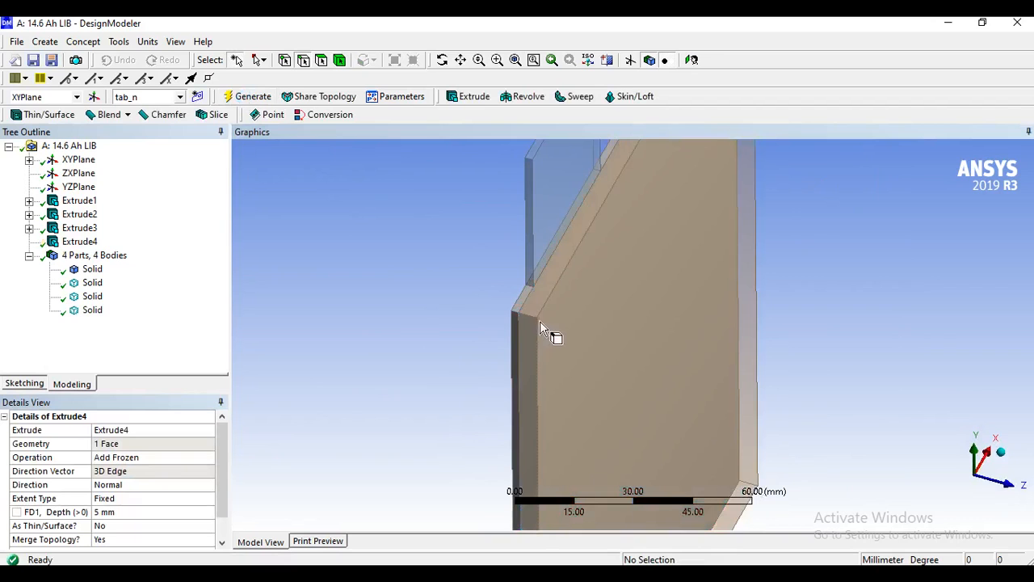
Start another extrusion from the plate's opposite large face on the -Z side, using the Add Frozen operation.
middle_drag(527, 356, 593, 357)
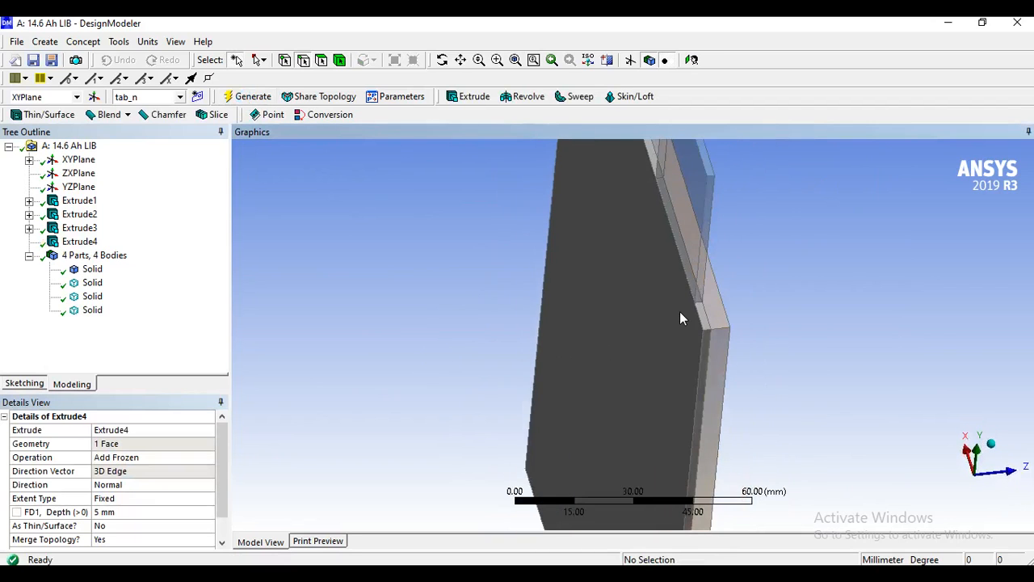
click(321, 62)
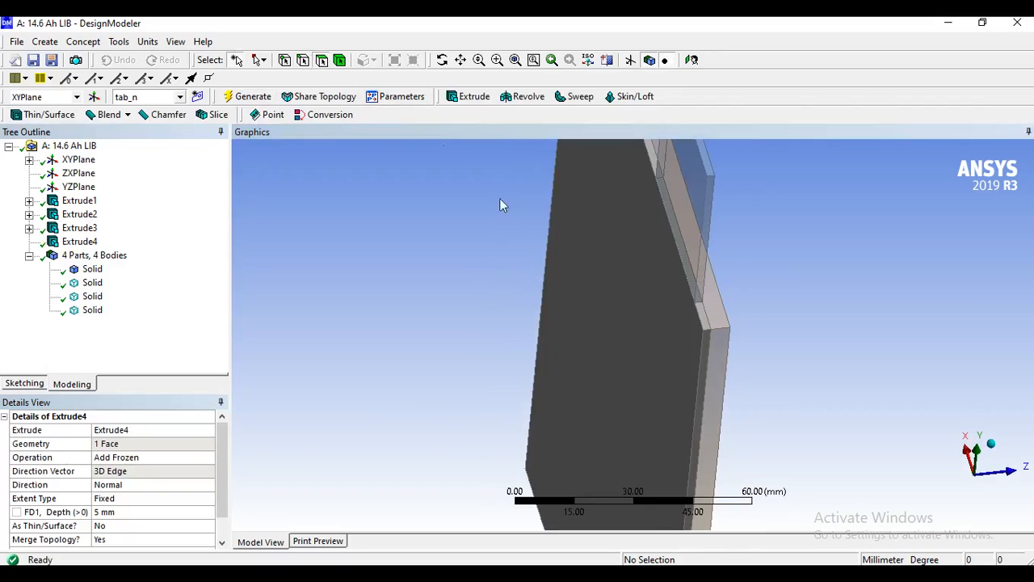
click(622, 315)
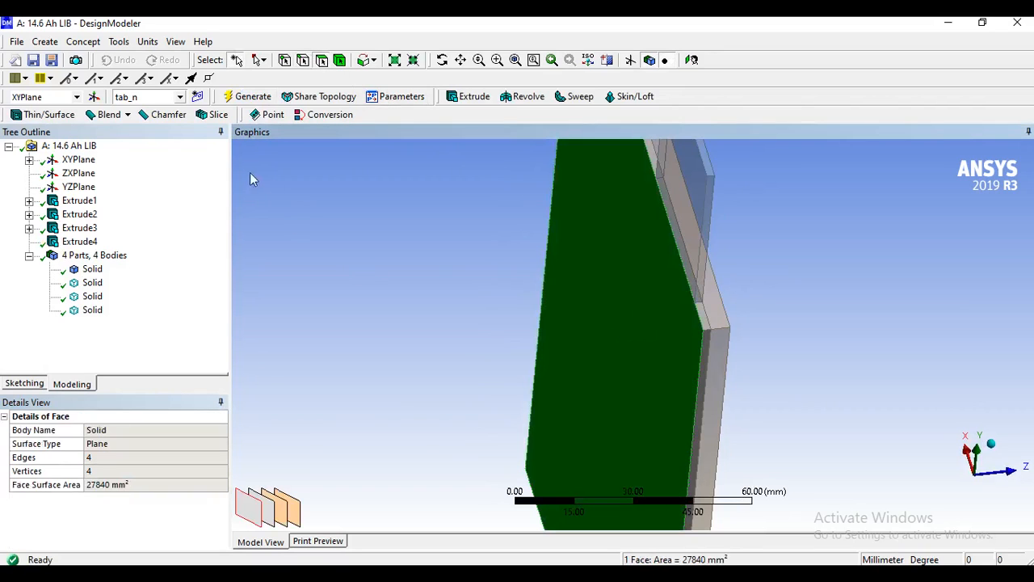
click(45, 41)
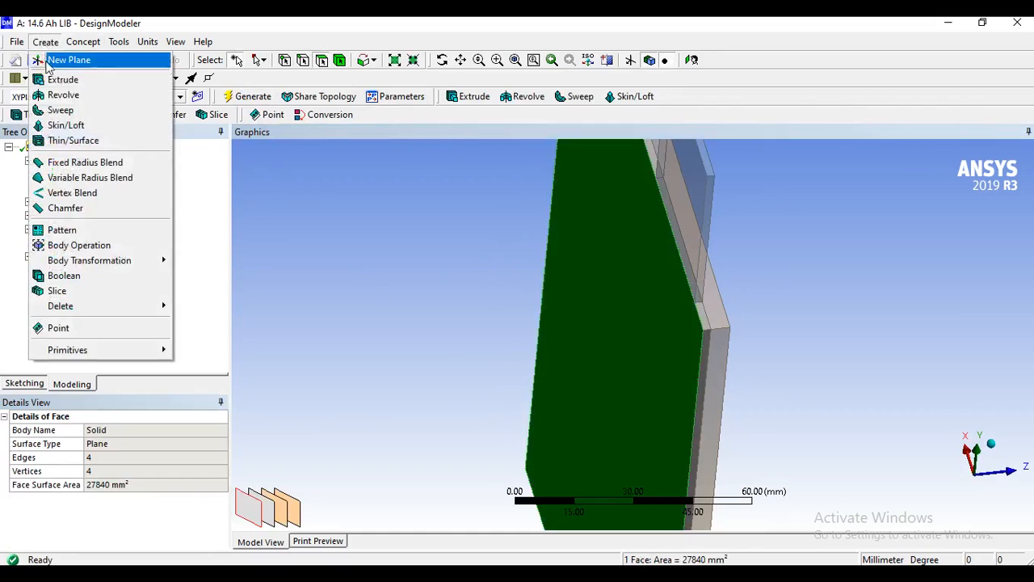
click(62, 79)
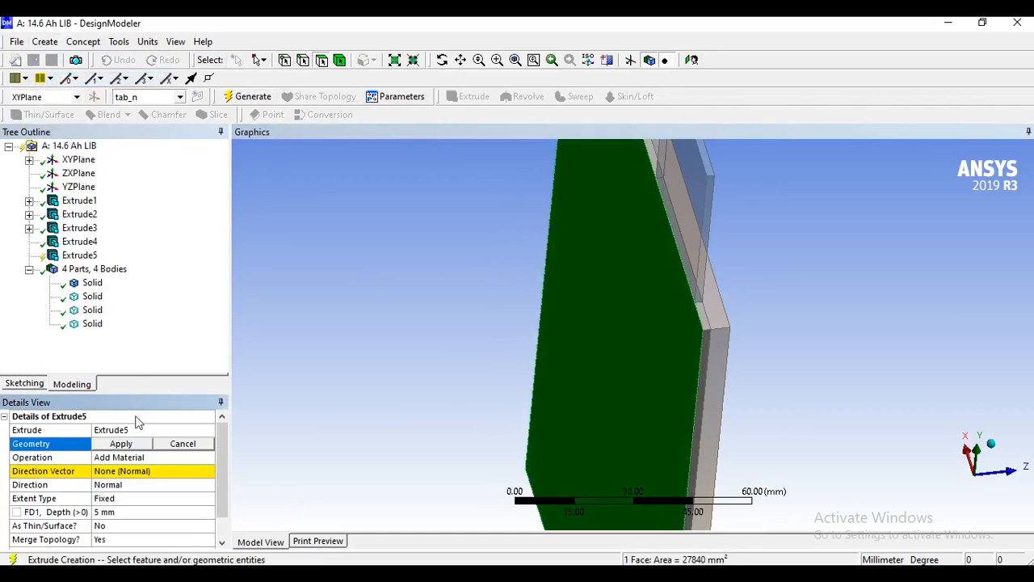
click(123, 444)
click(189, 458)
click(210, 459)
click(152, 474)
Use the plate's short thickness edge as the direction vector, pointing outward along -Z, and generate the extrusion at 5 mm depth.
click(128, 471)
scroll(622, 359, up, 2)
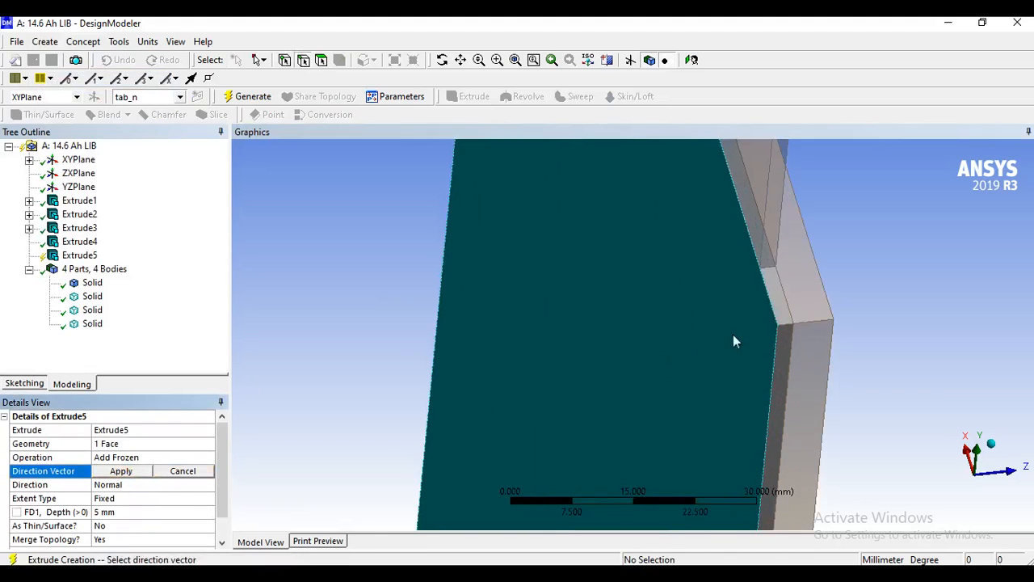
click(786, 326)
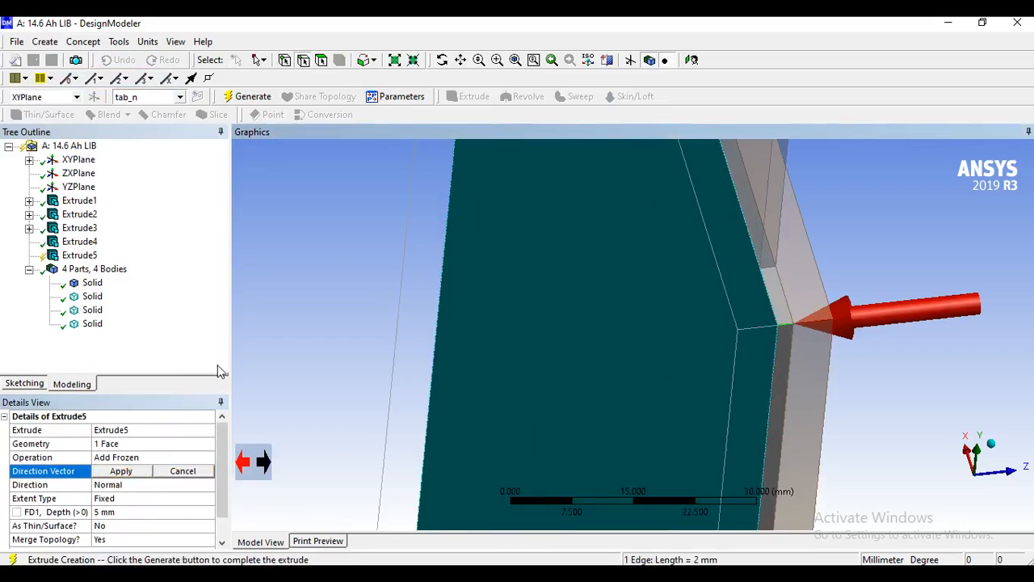
click(118, 473)
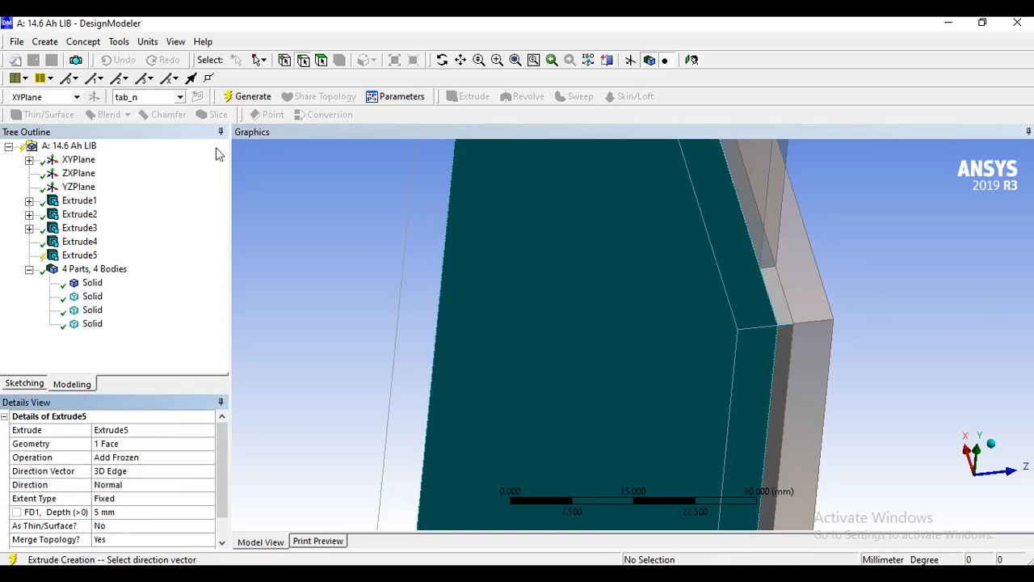
click(251, 98)
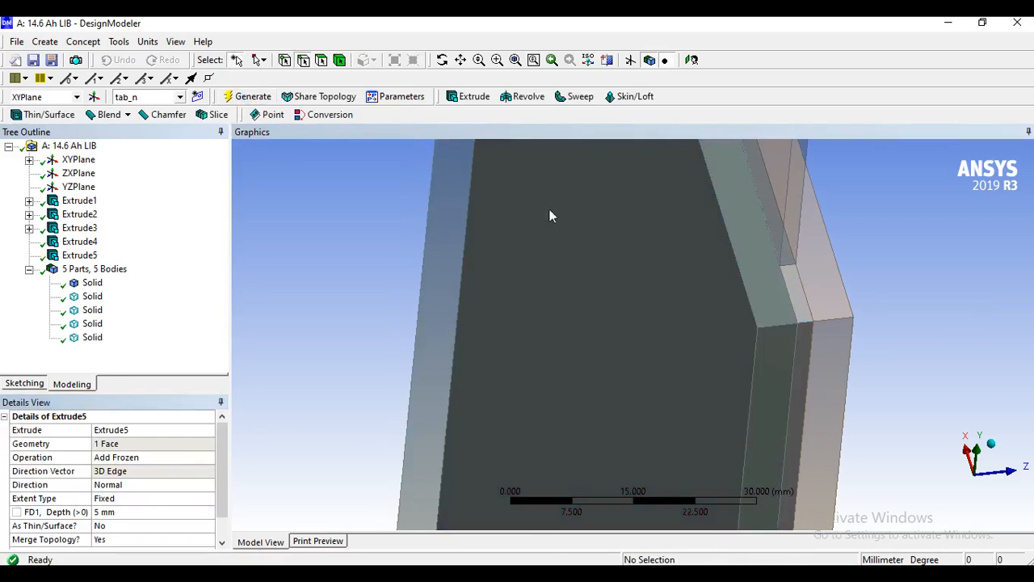
Change the extruded body on the plate's +Z side to Fluid and regenerate the model.
middle_drag(846, 332, 607, 343)
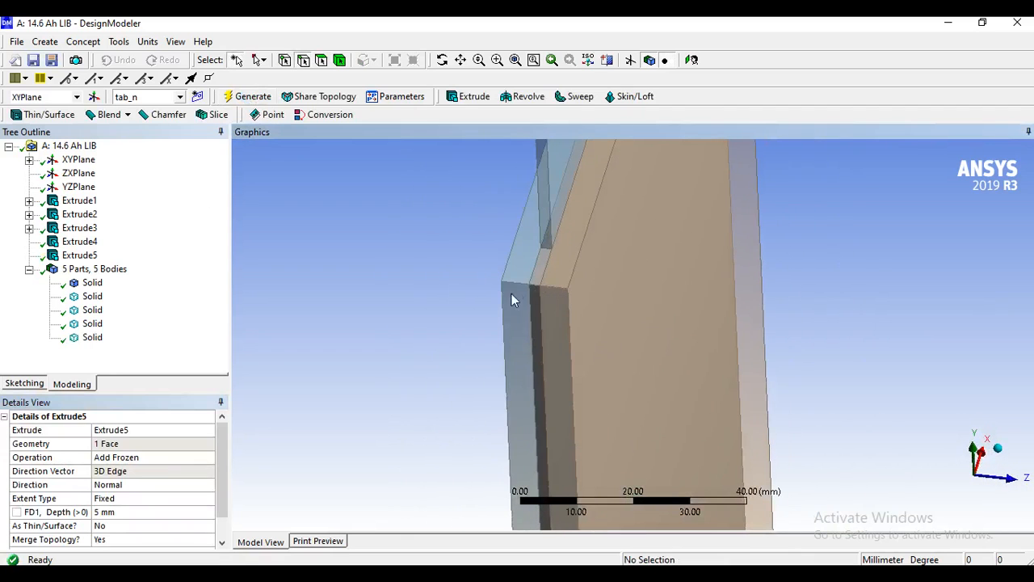
click(340, 61)
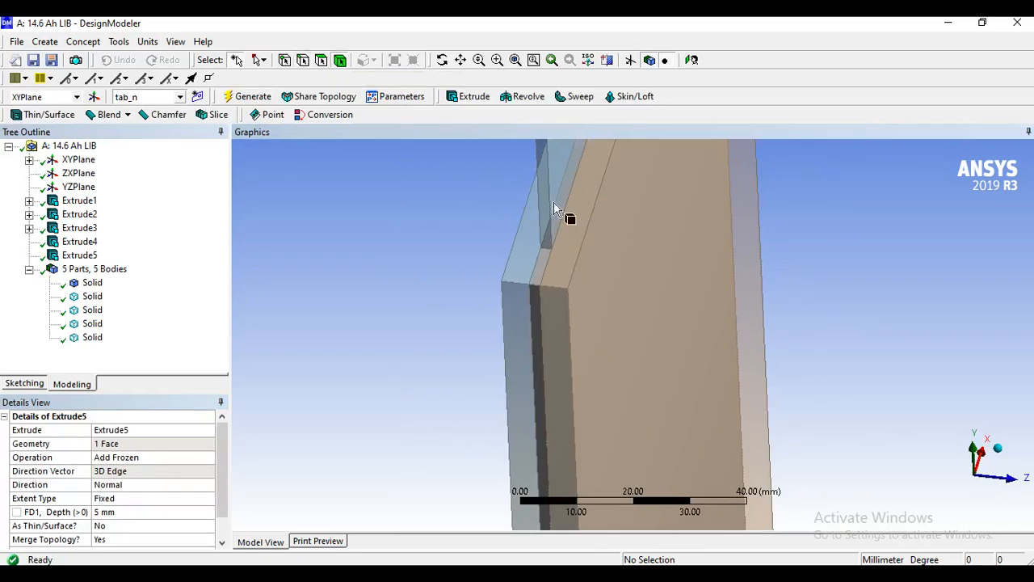
click(572, 289)
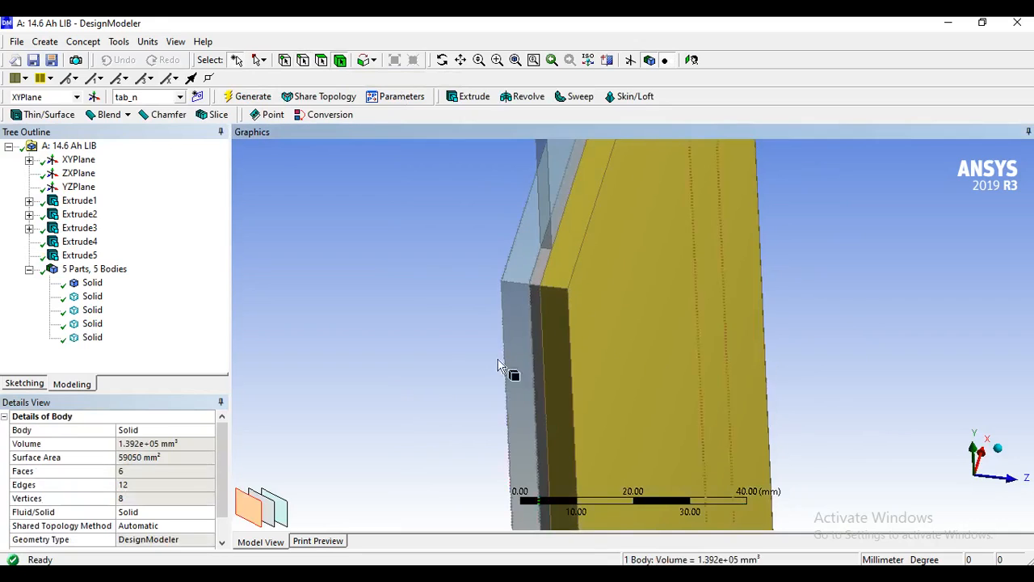
click(93, 324)
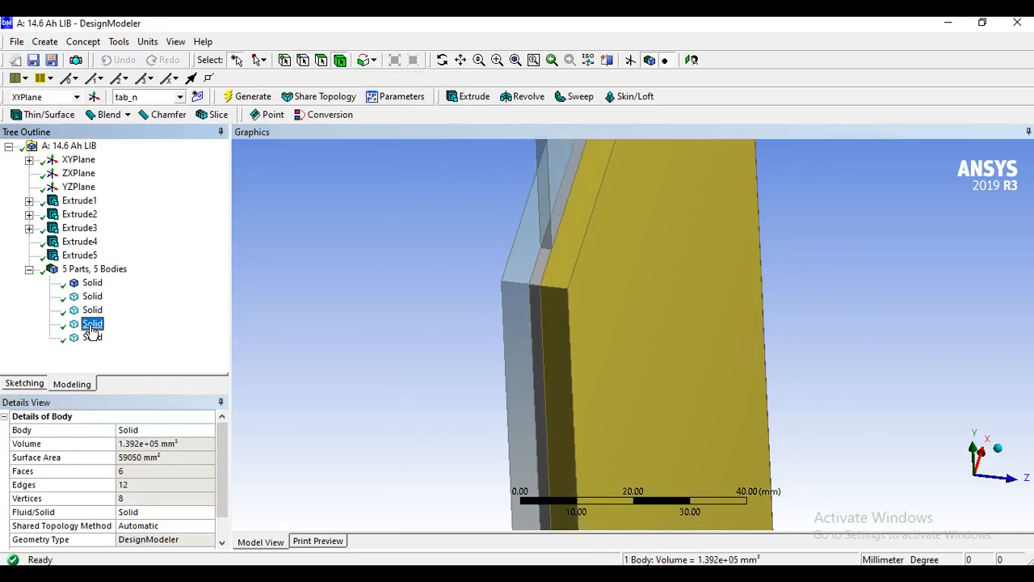
click(154, 516)
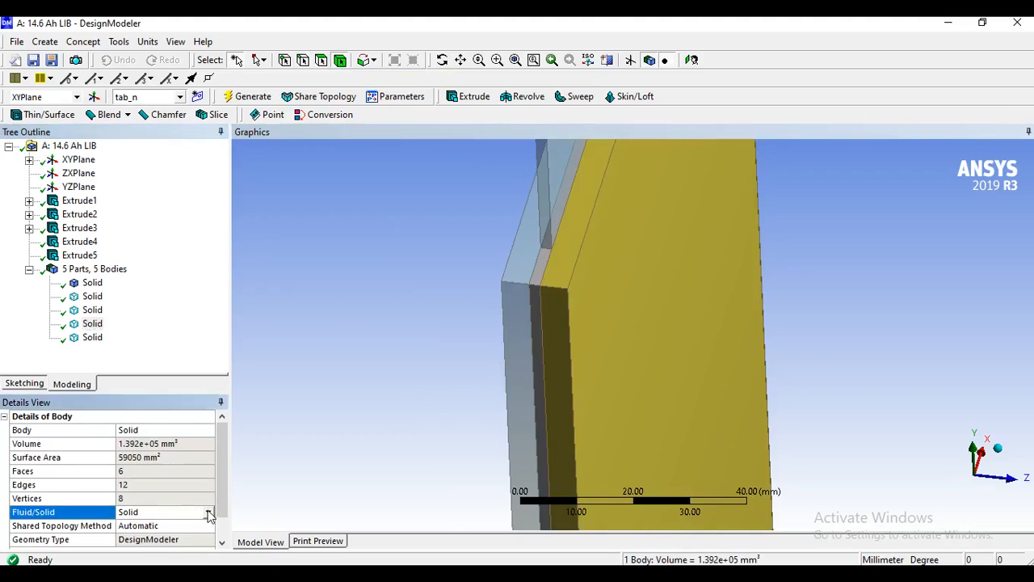
click(208, 512)
click(164, 526)
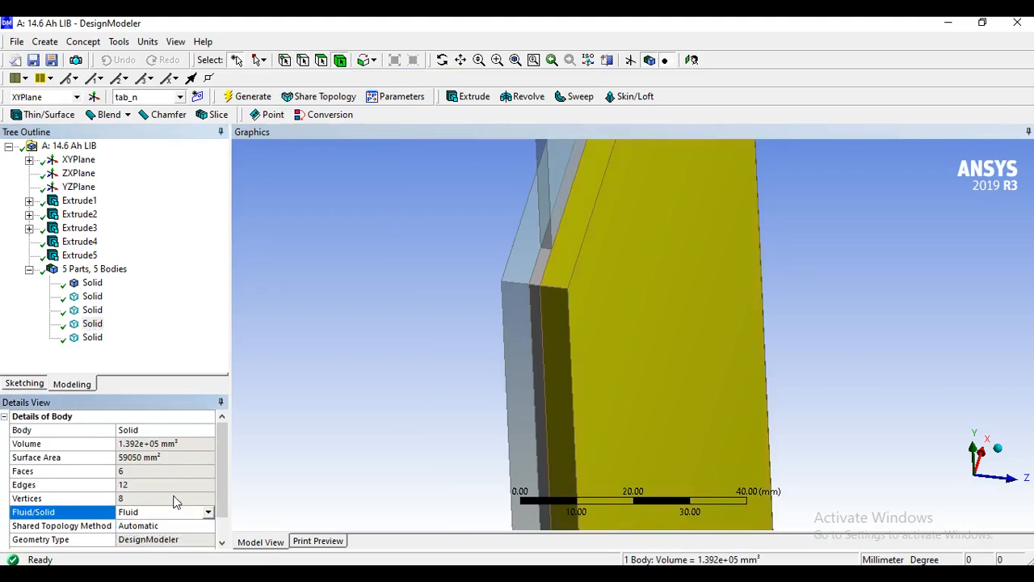
click(248, 97)
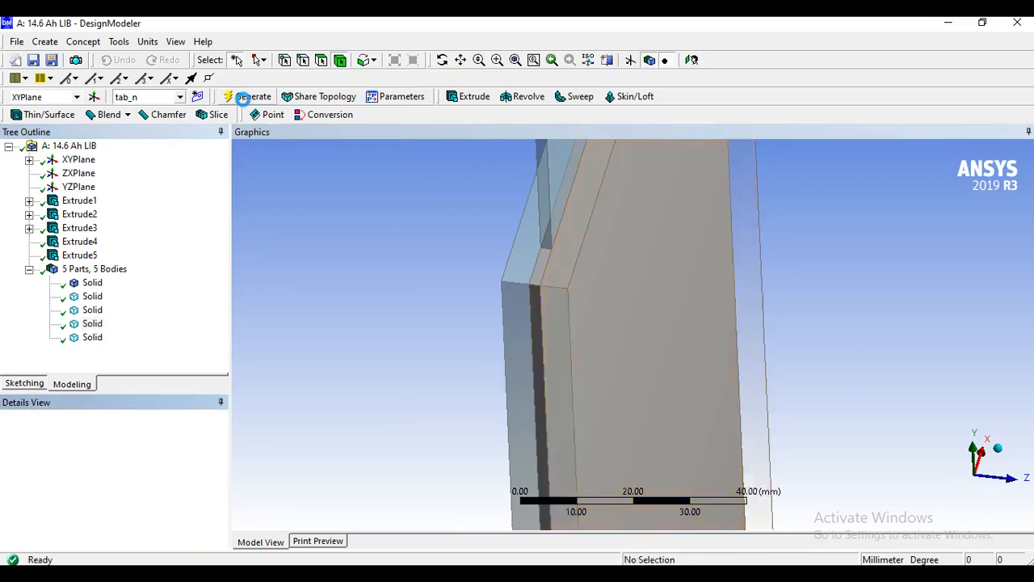
Change the extruded body on the plate's -Z side to Fluid, regenerate the model and clear the selection.
click(92, 338)
click(168, 514)
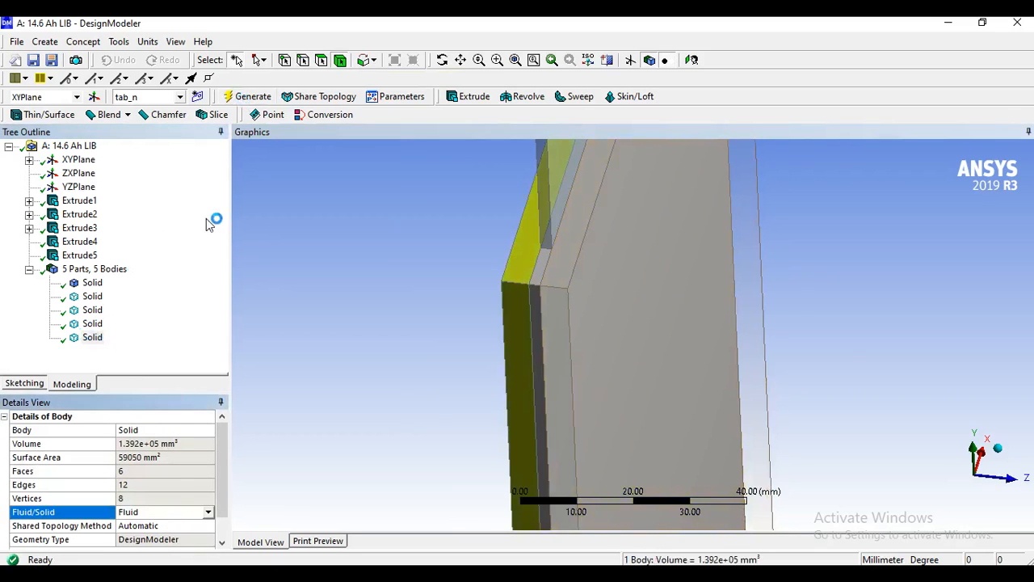
click(247, 97)
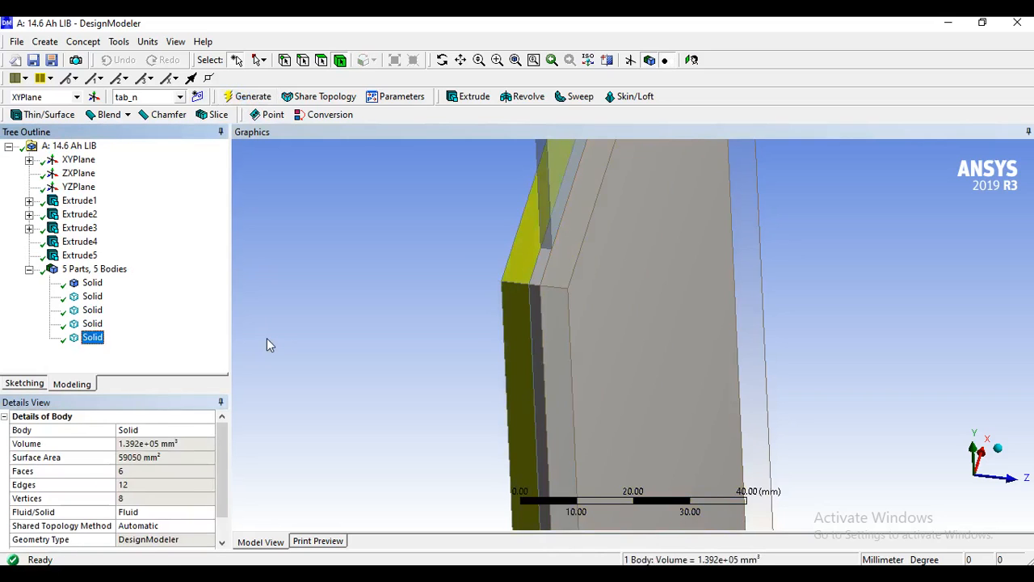
click(401, 338)
mouse_move(476, 352)
middle_down()
mouse_move(498, 358)
mouse_move(482, 363)
middle_up()
scroll(500, 366, down, 4)
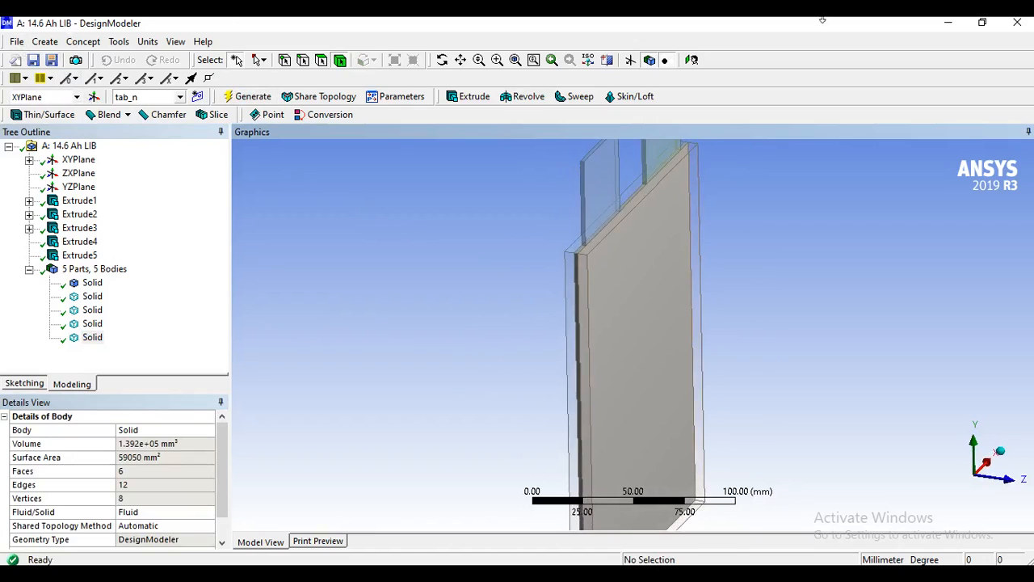
Close DesignModeler and open the Mesh cell of the Fluid Flow (Fluent) system in Workbench.
click(1012, 23)
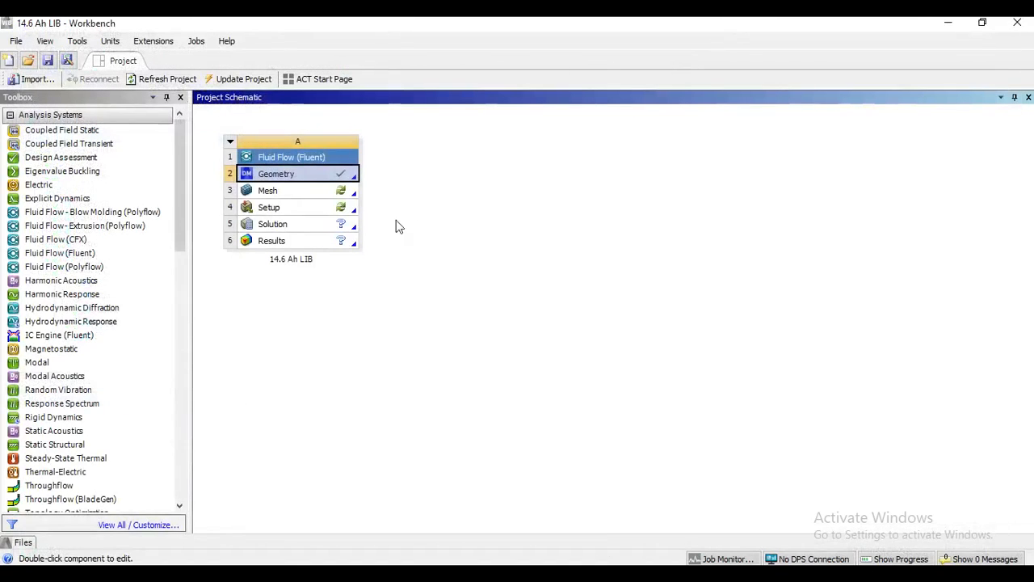
click(318, 192)
right_click(318, 193)
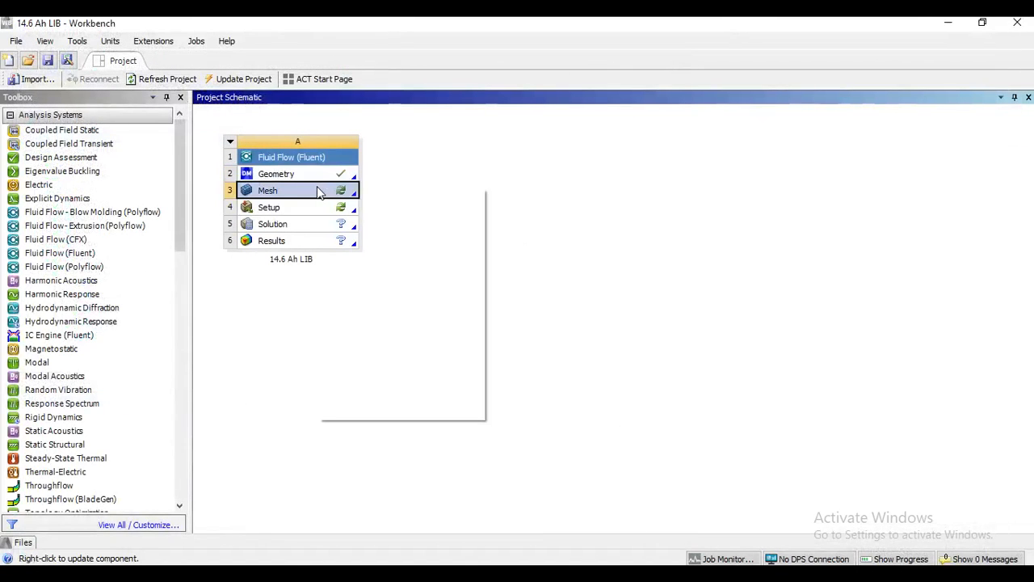
click(384, 196)
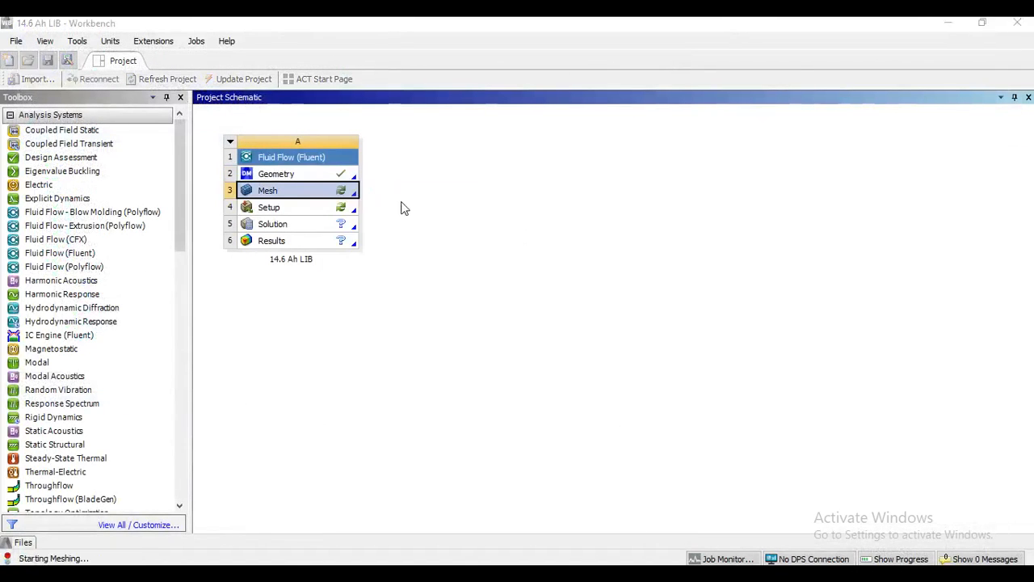
Examine the battery body, its two tabs and the fluid domains on both sides in the meshing model.
click(567, 331)
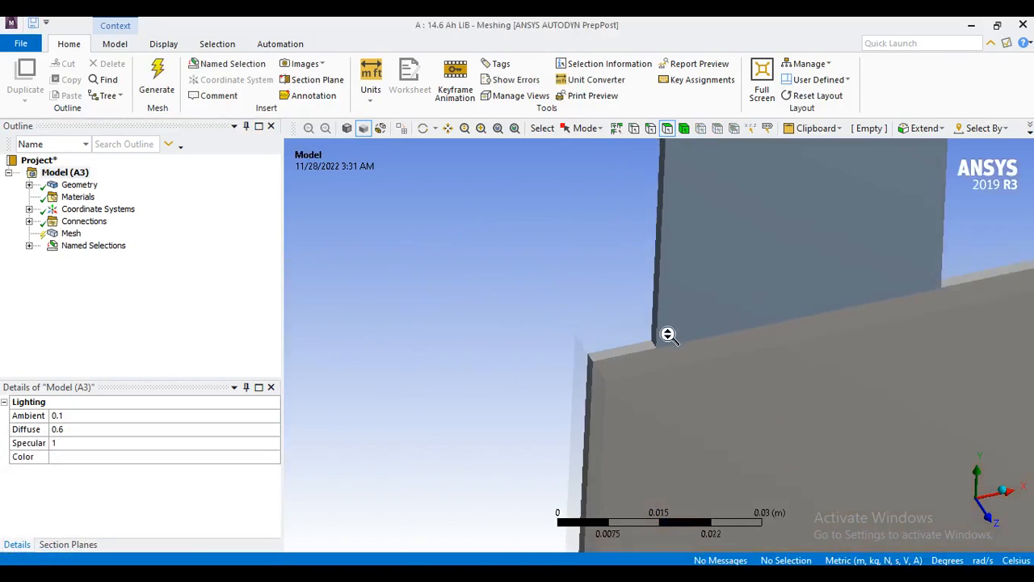
click(448, 127)
drag(658, 256, 603, 275)
middle_drag(577, 336, 644, 324)
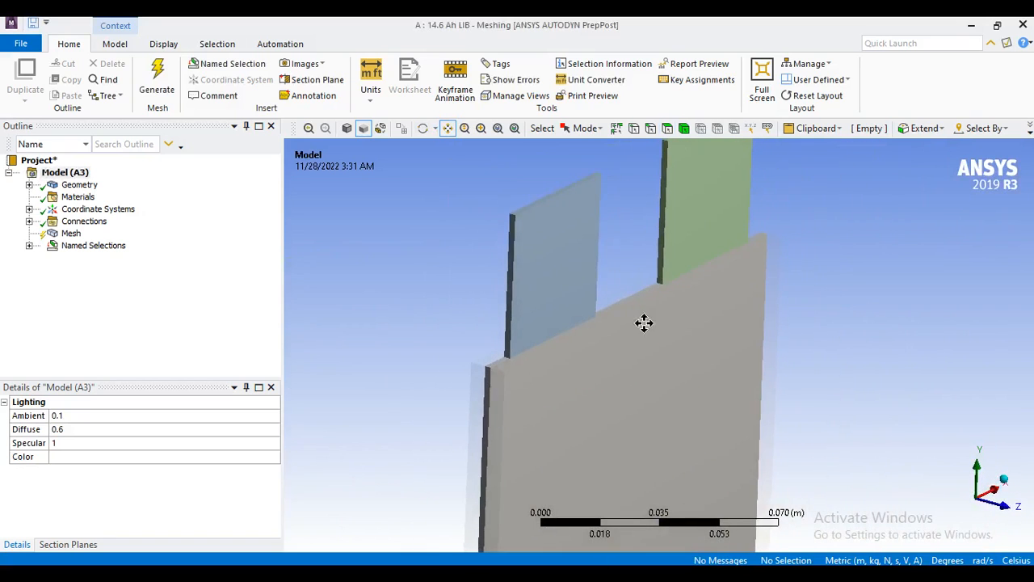
scroll(645, 282, down, 2)
drag(647, 283, 643, 245)
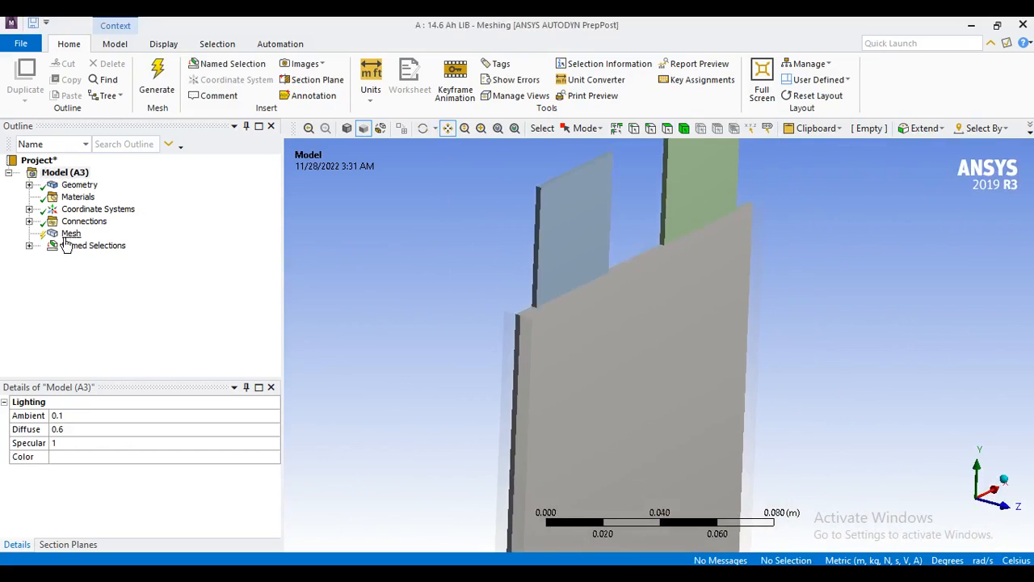
Review the global mesh details, including the default element settings and the expanded sizing options.
click(69, 233)
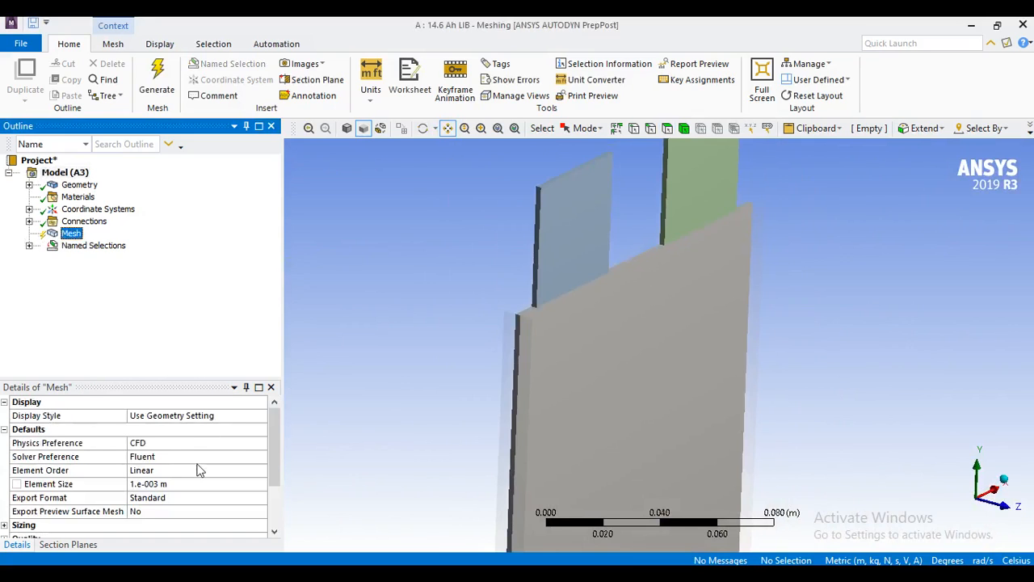
scroll(194, 485, down, 1)
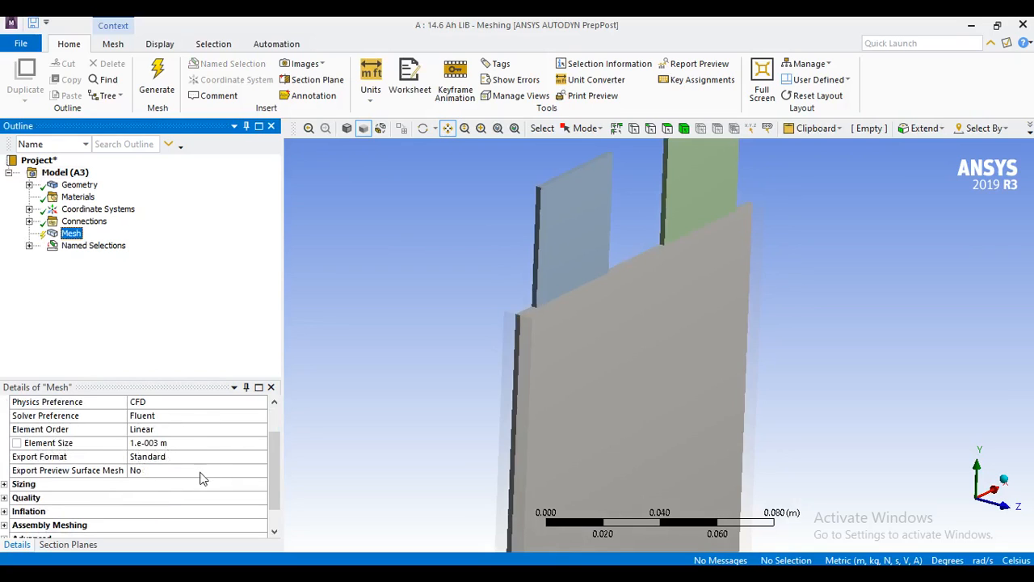
scroll(202, 478, down, 1)
click(5, 456)
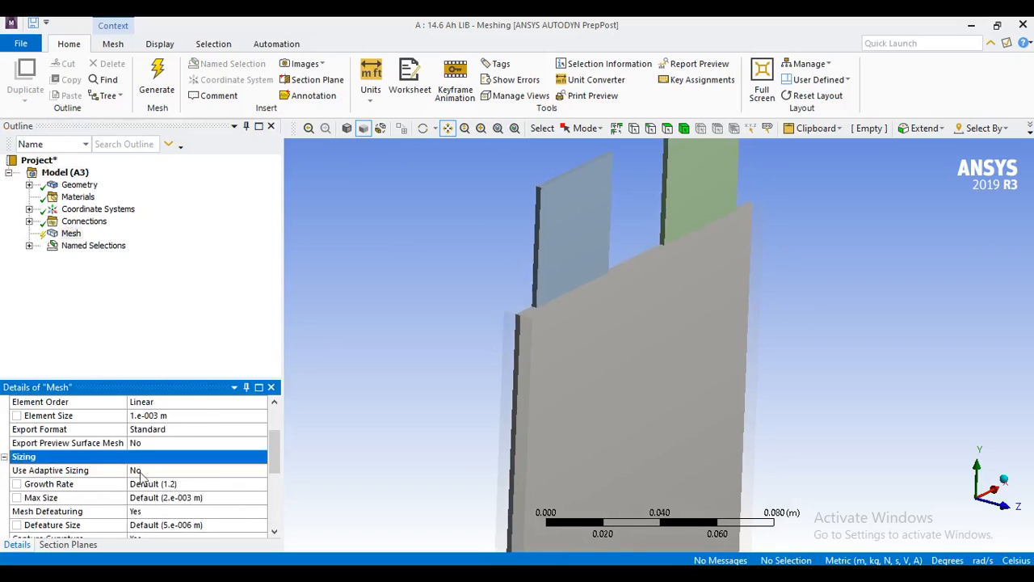
scroll(227, 506, down, 3)
scroll(209, 506, down, 2)
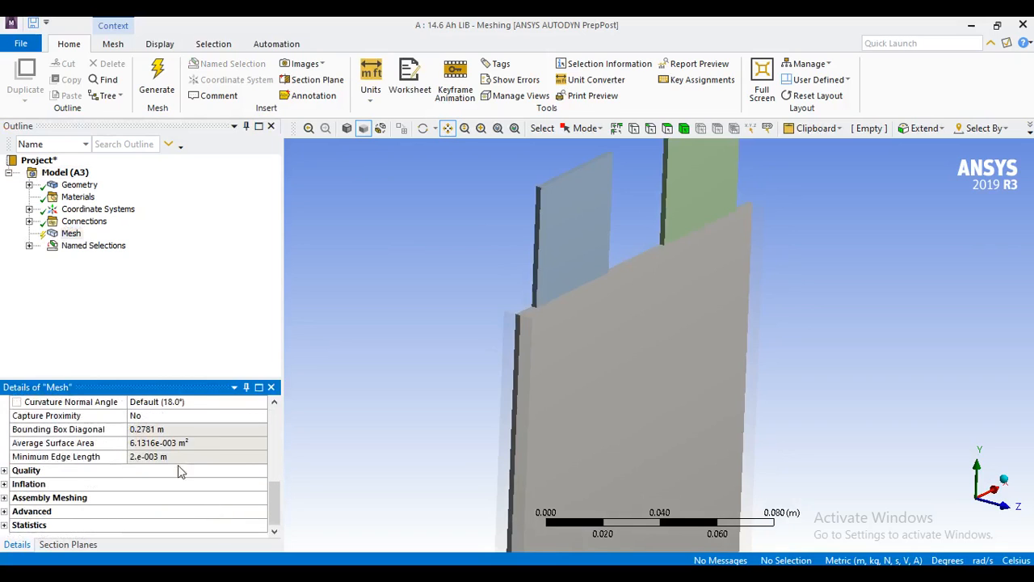
click(72, 234)
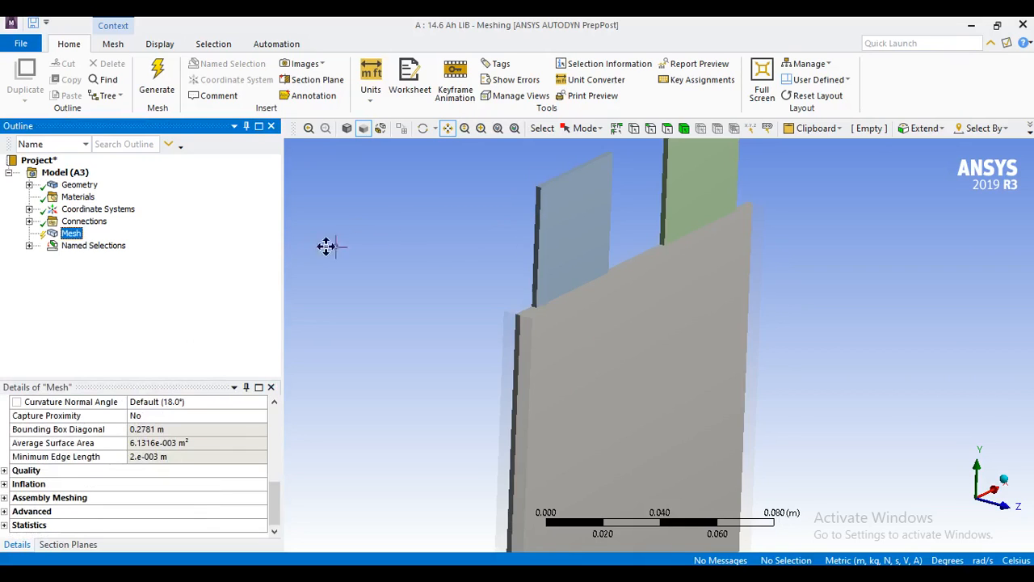
Hide the battery plate body between the two fluid domains.
click(684, 127)
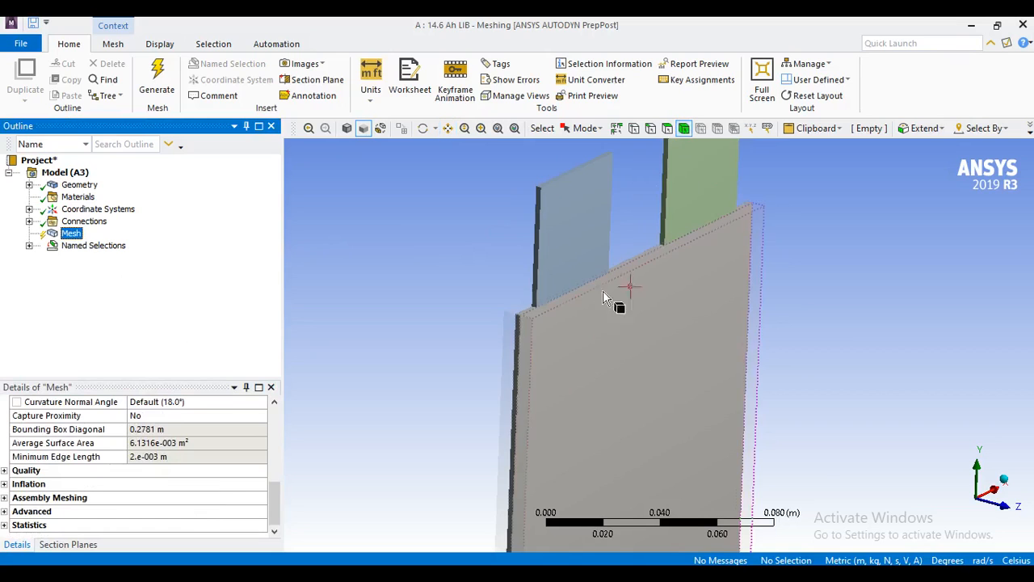
scroll(558, 346, up, 3)
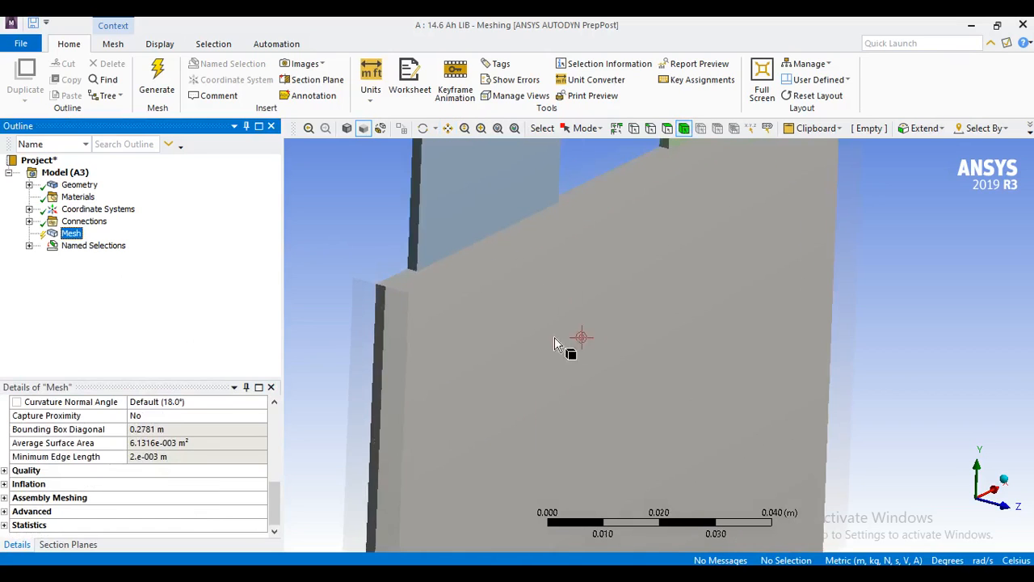
click(380, 300)
right_click(381, 295)
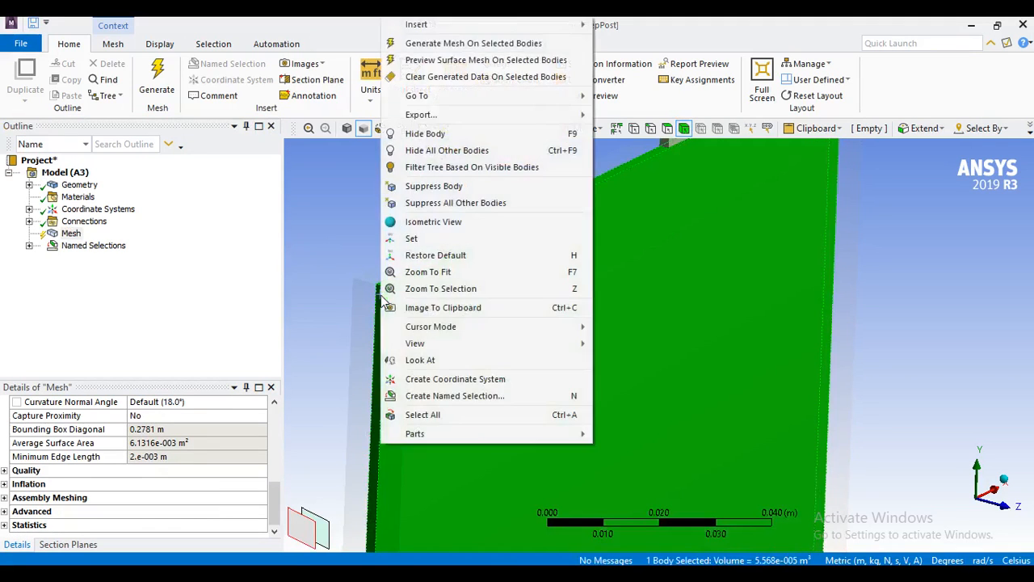
click(459, 133)
middle_drag(512, 277, 450, 358)
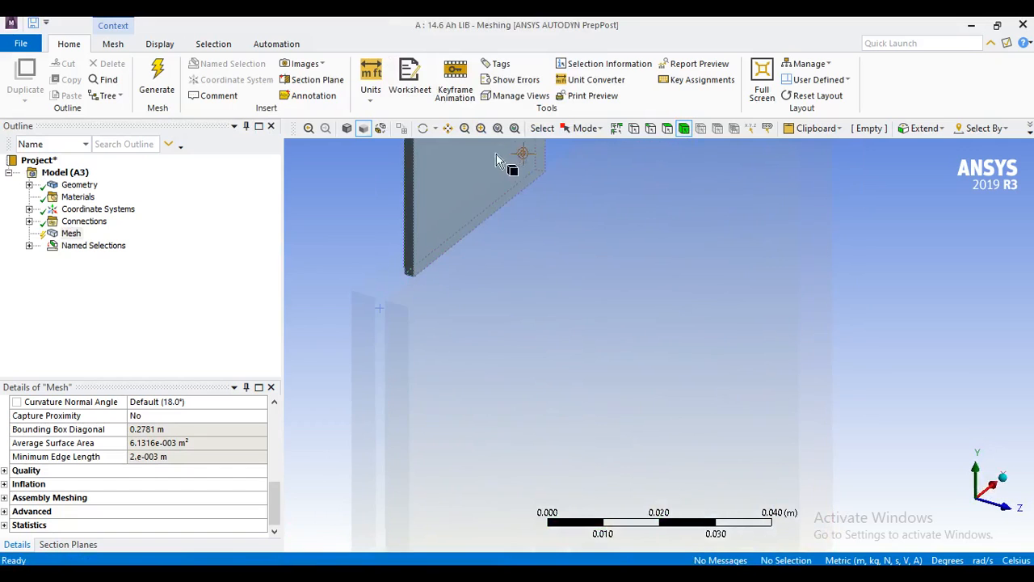
Insert an Inflation control under the mesh.
click(448, 128)
drag(475, 300, 680, 307)
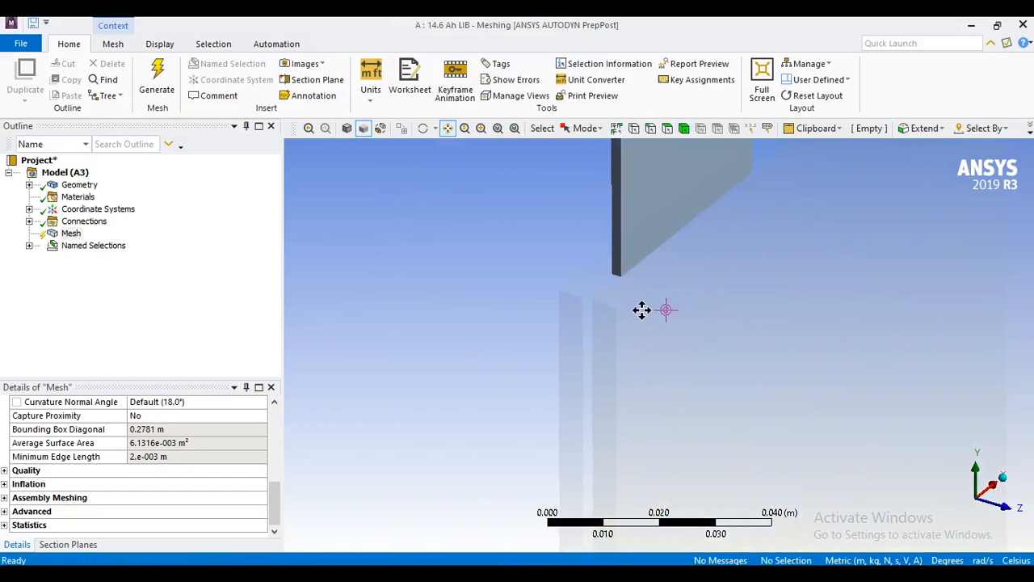
scroll(627, 316, up, 3)
middle_drag(581, 294, 589, 293)
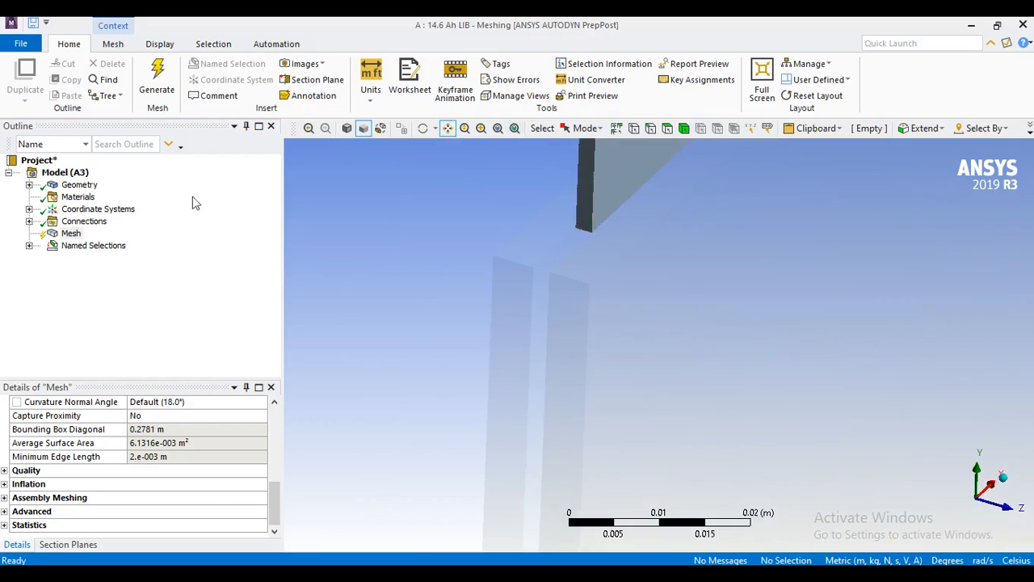
right_click(74, 234)
mouse_move(138, 244)
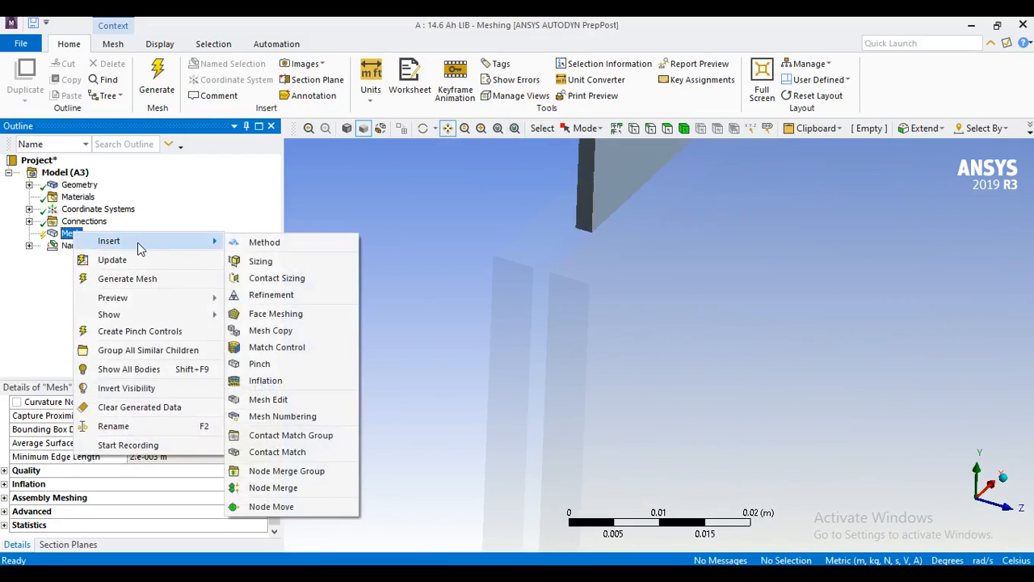
click(266, 381)
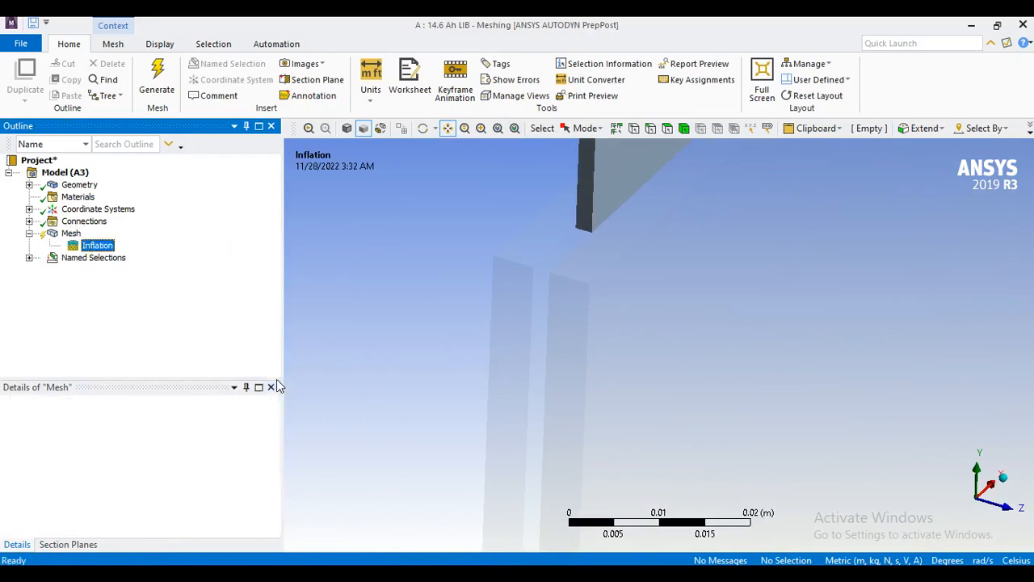
Scope the inflation geometry to the two fluid bodies on either side of the hidden battery plate.
click(181, 430)
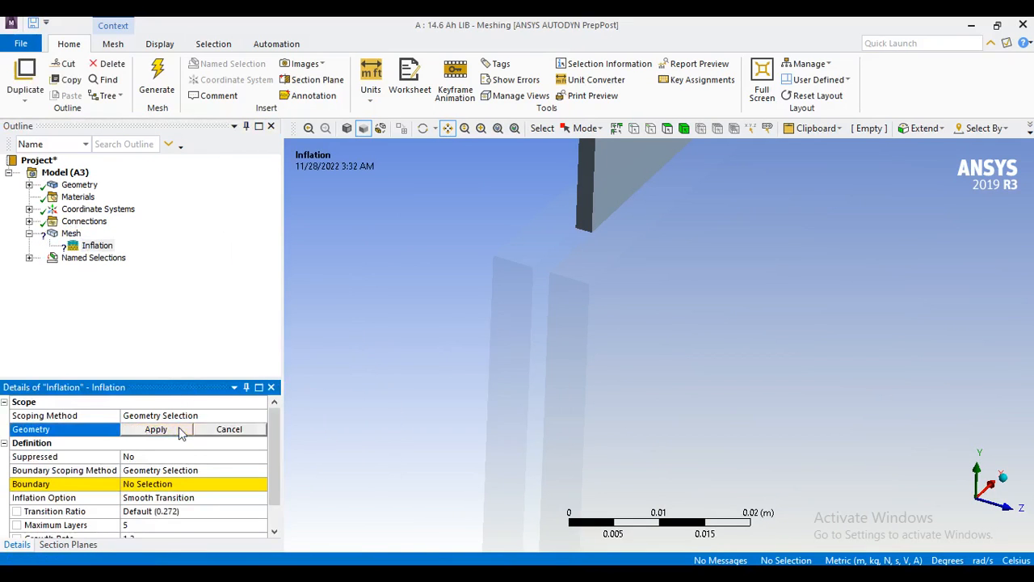
click(683, 128)
click(509, 287)
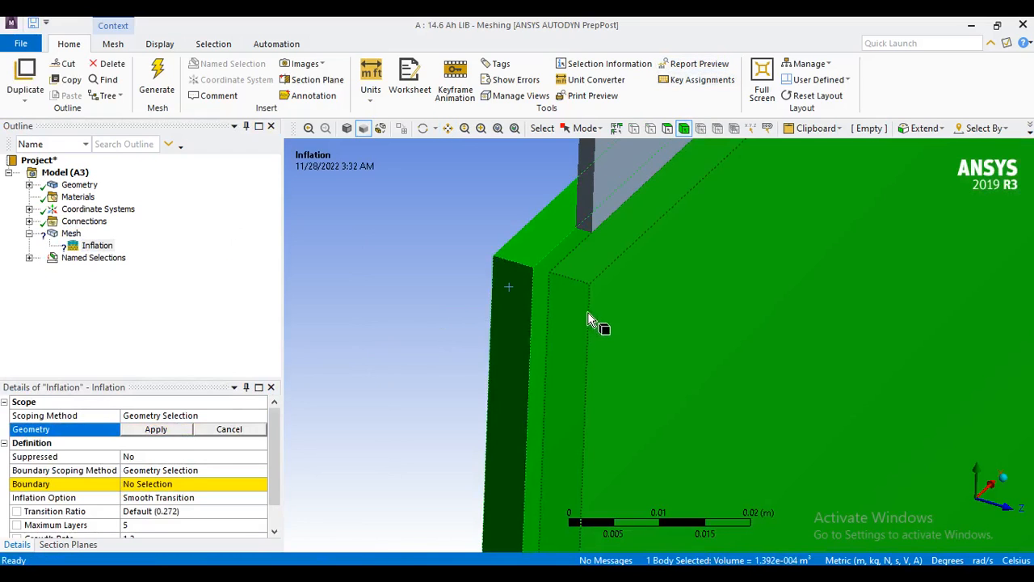
middle_drag(612, 332, 550, 353)
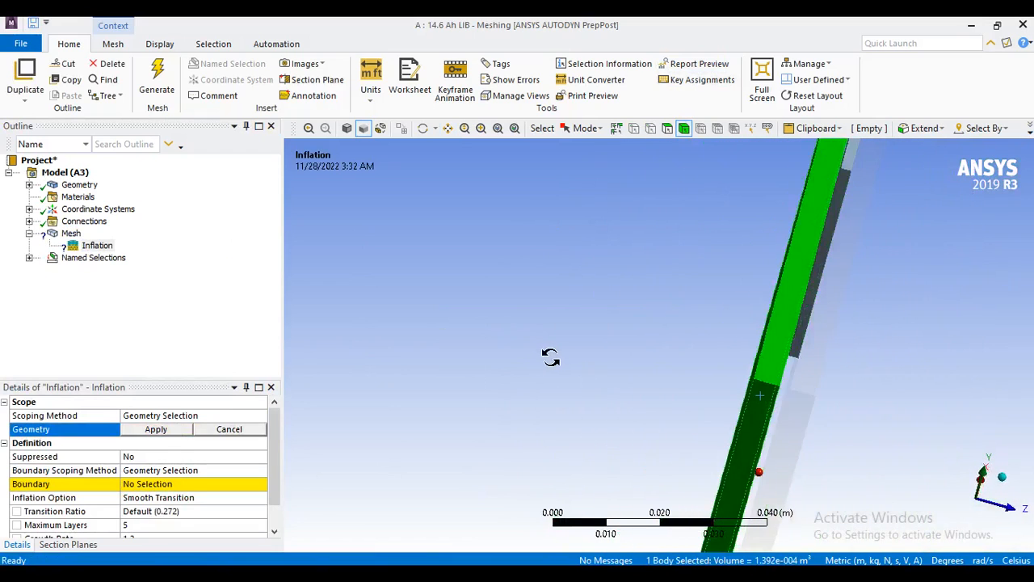
ctrl+click(806, 408)
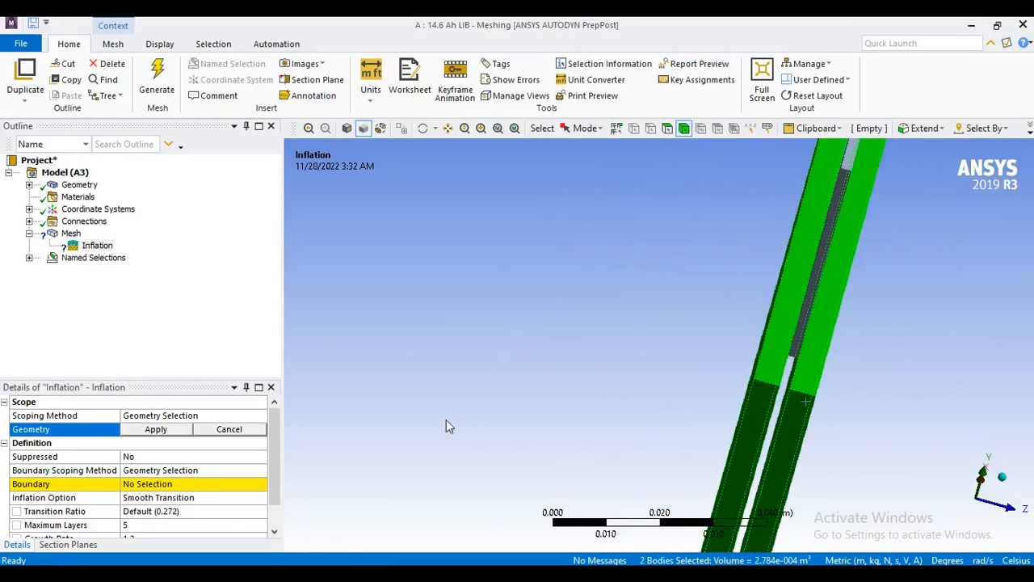
click(180, 431)
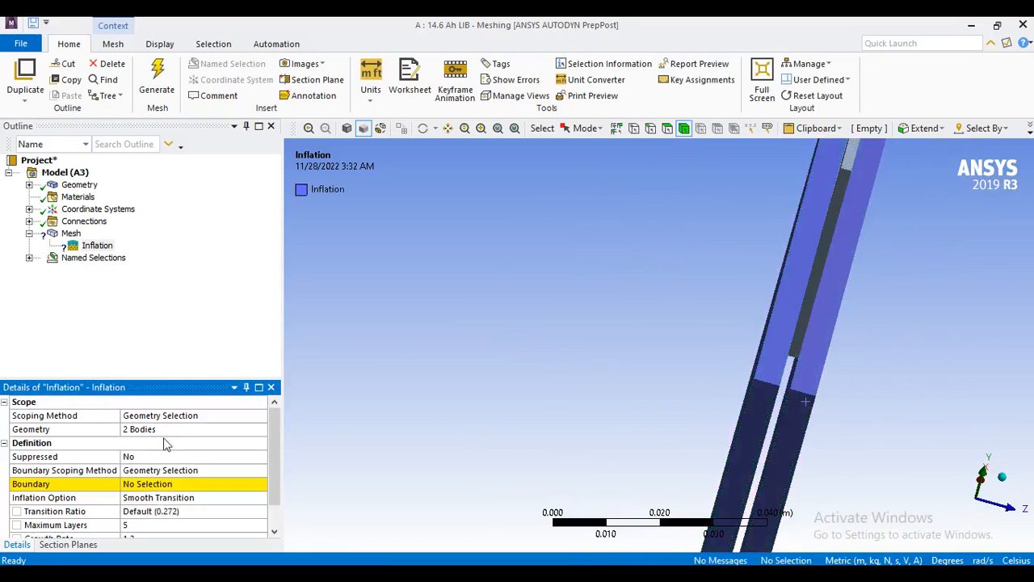
Begin the inflation boundary selection with the -Z fluid body's large inner face that borders the hidden battery plate.
click(169, 483)
middle_drag(616, 388, 565, 378)
scroll(598, 368, up, 4)
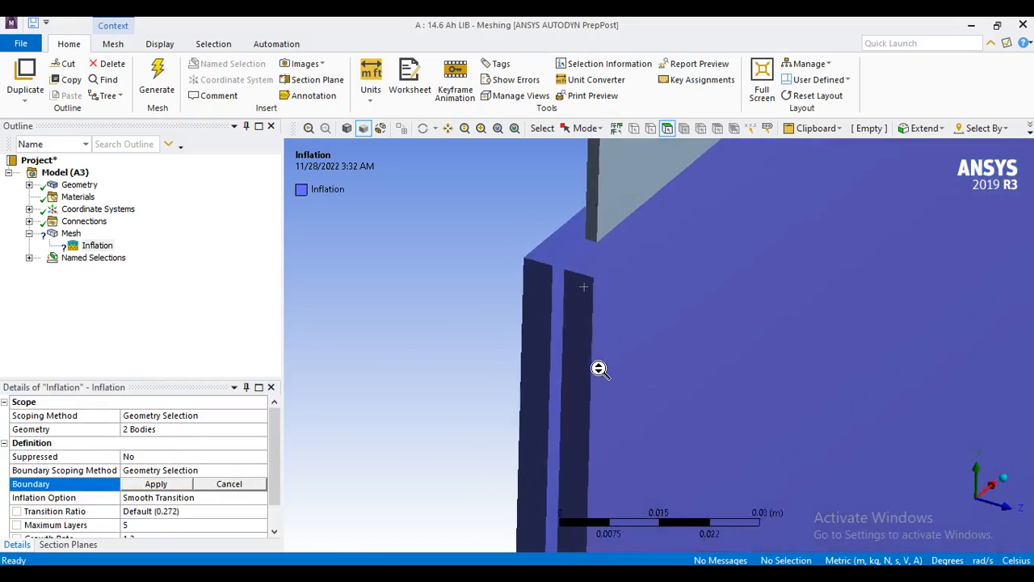
scroll(557, 357, up, 2)
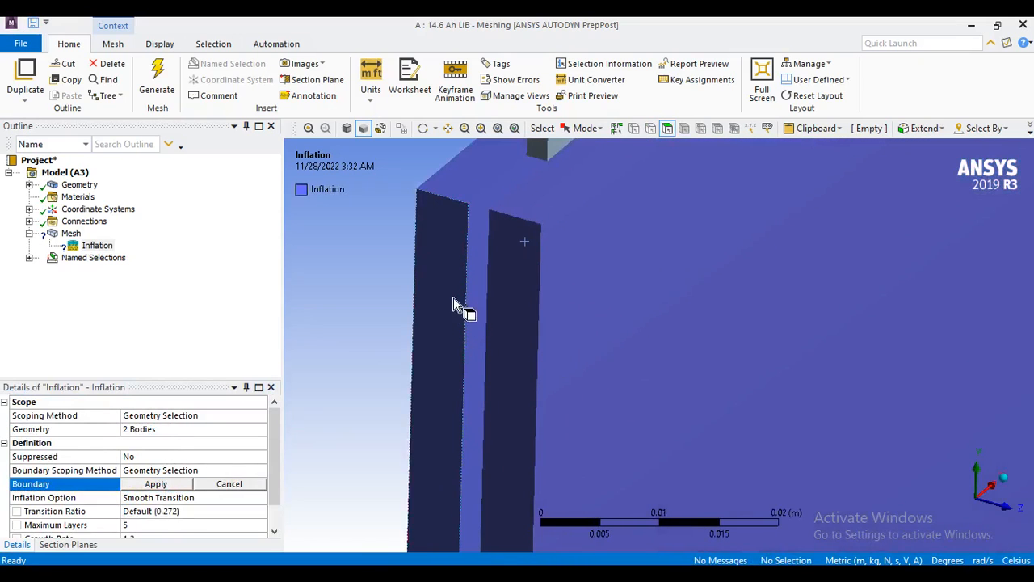
scroll(594, 283, down, 2)
scroll(665, 369, down, 5)
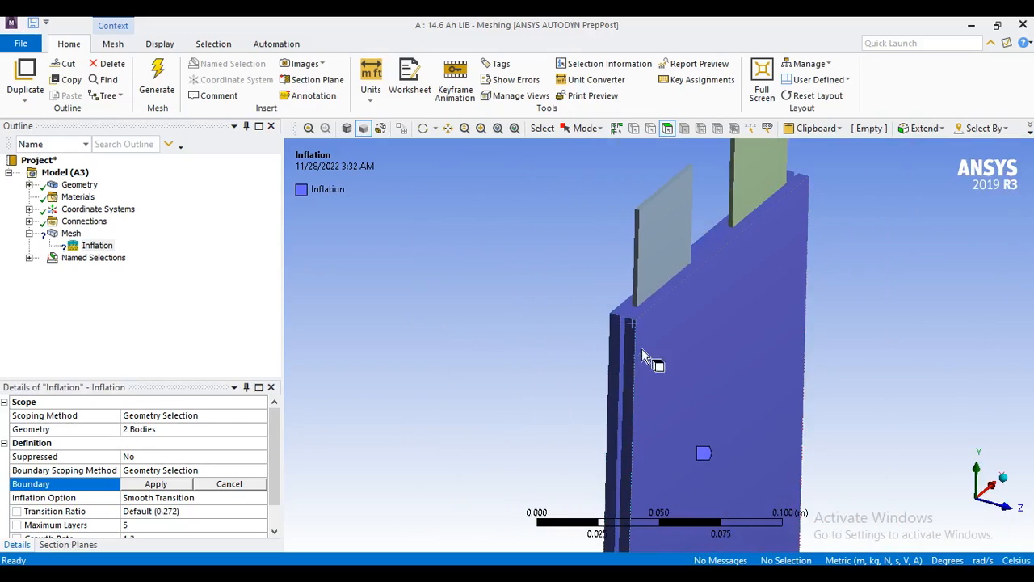
scroll(522, 374, up, 3)
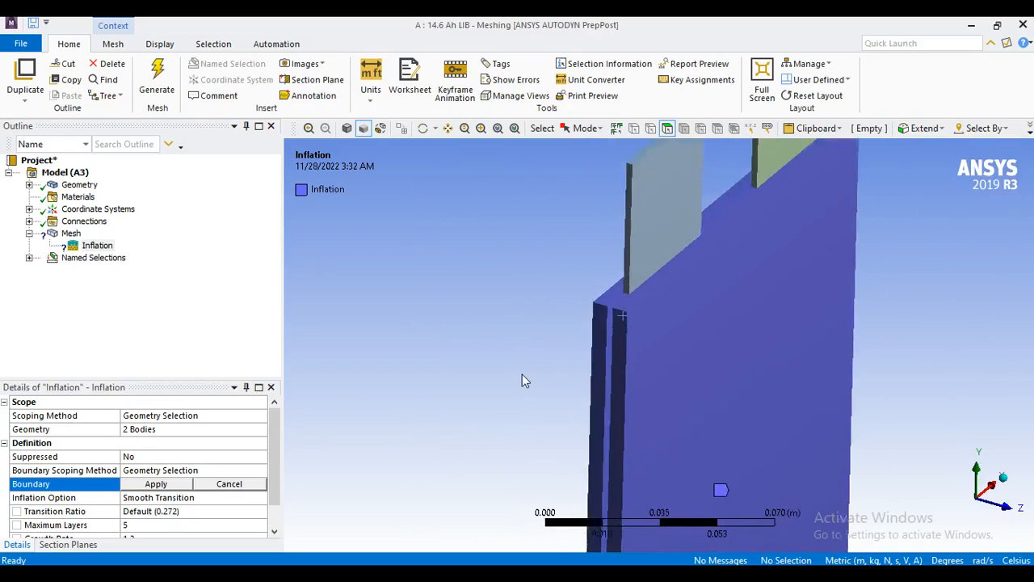
scroll(501, 377, up, 2)
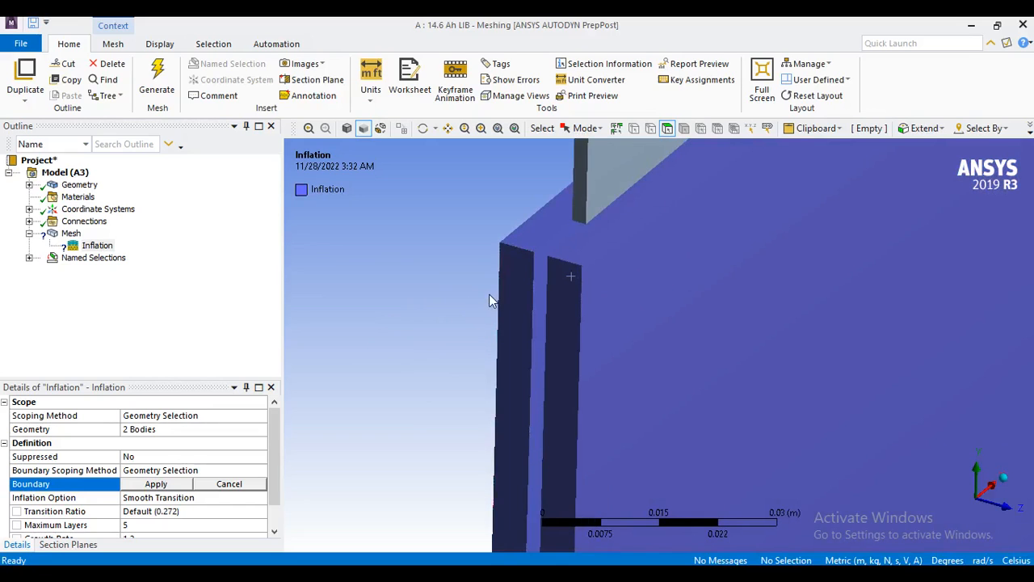
scroll(500, 298, up, 2)
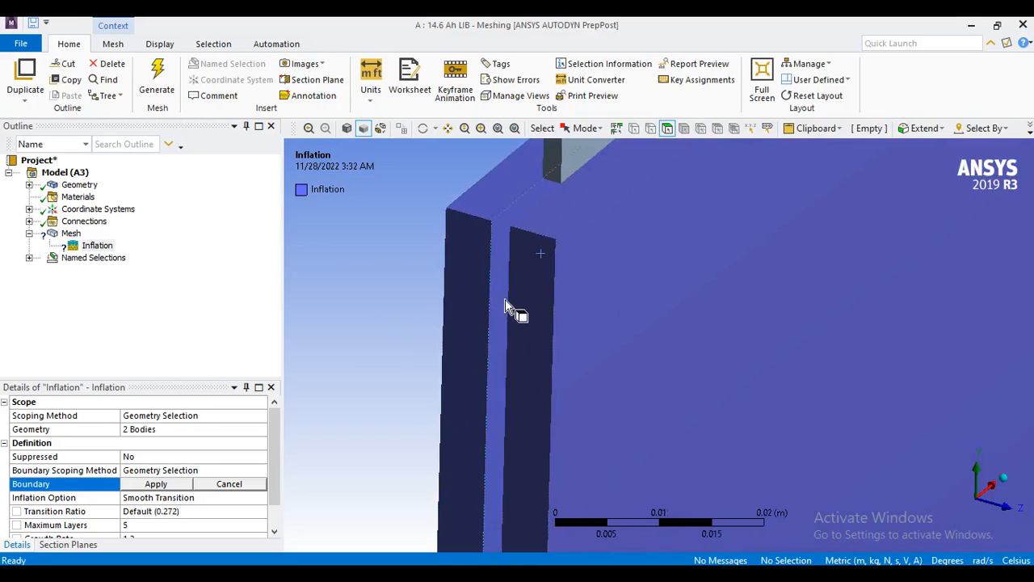
click(501, 233)
Add the +Z fluid body's large inner face to the selection and apply both faces as the inflation boundary.
middle_drag(420, 350, 464, 352)
scroll(525, 362, down, 4)
scroll(525, 364, up, 1)
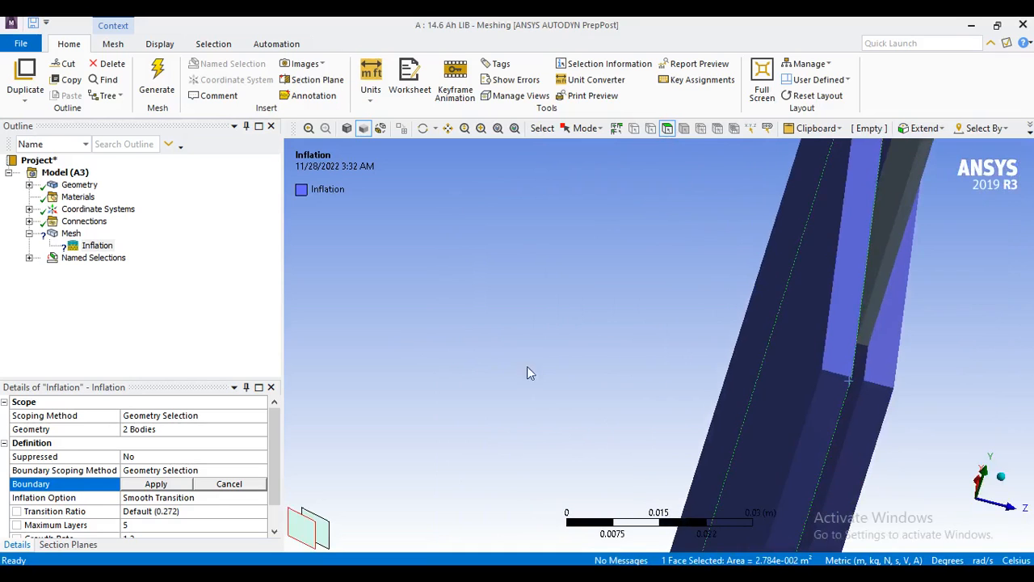
scroll(778, 381, up, 4)
scroll(837, 385, down, 2)
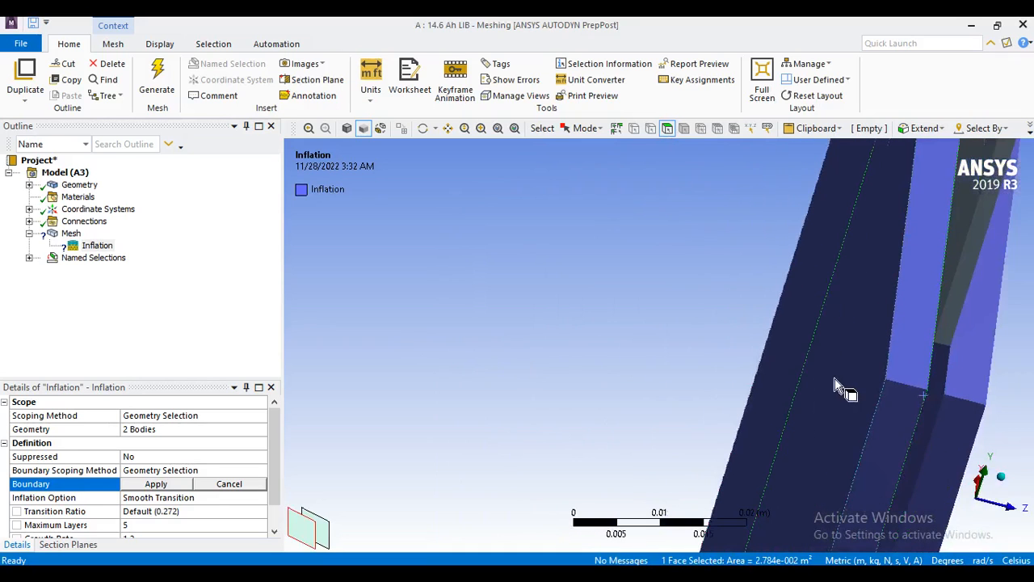
ctrl+click(942, 388)
middle_drag(780, 382, 667, 383)
click(142, 485)
Change the inflation option to First Layer Thickness.
scroll(405, 437, down, 4)
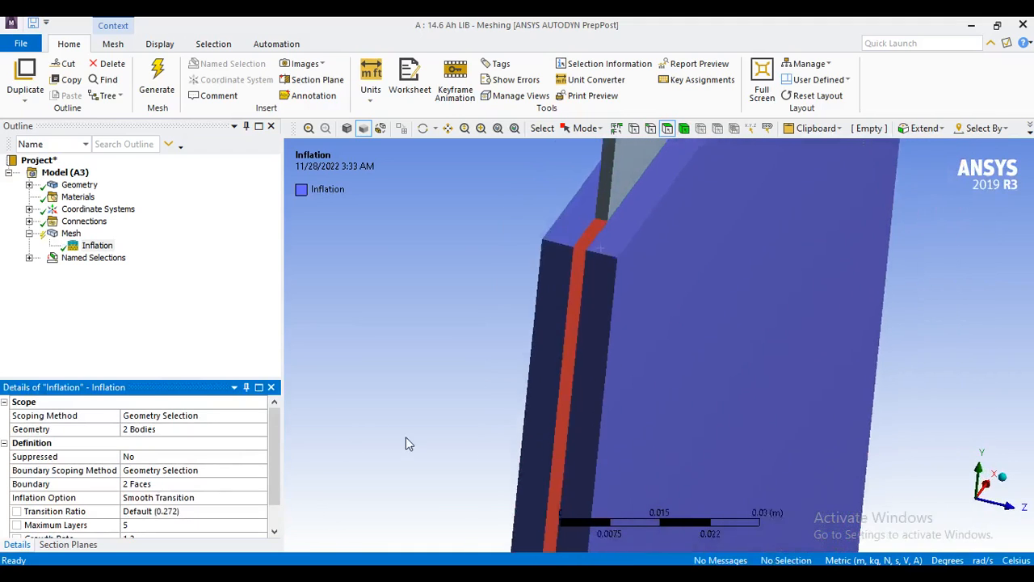
middle_drag(432, 430, 491, 438)
scroll(748, 417, up, 3)
middle_drag(748, 419, 701, 410)
scroll(687, 411, down, 2)
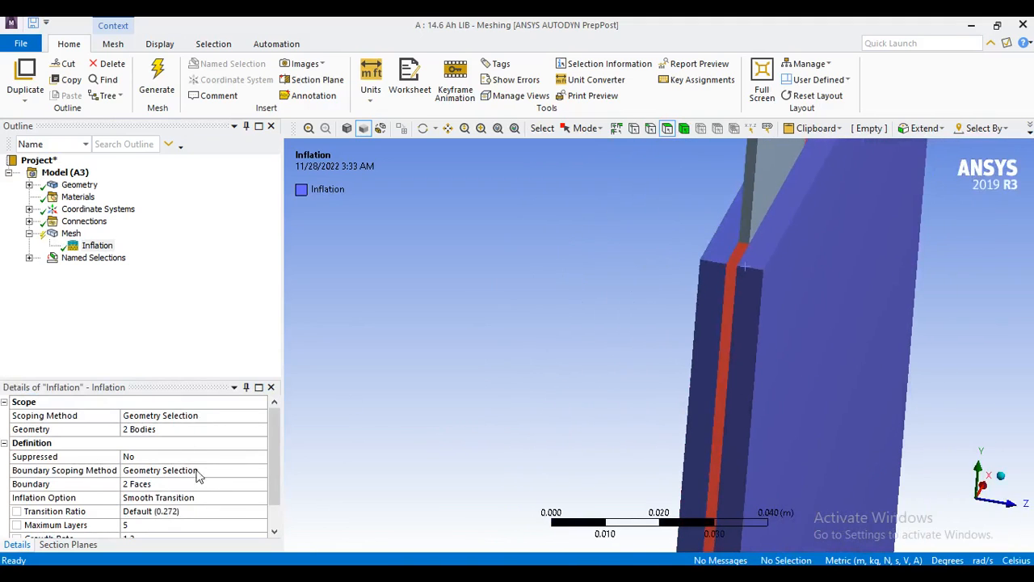
scroll(198, 476, down, 1)
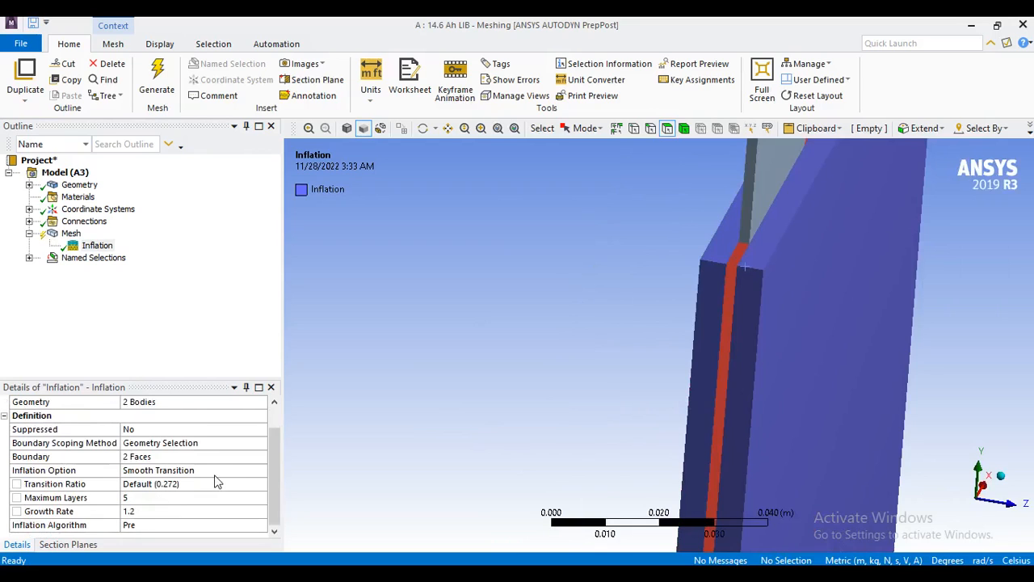
click(218, 471)
click(260, 472)
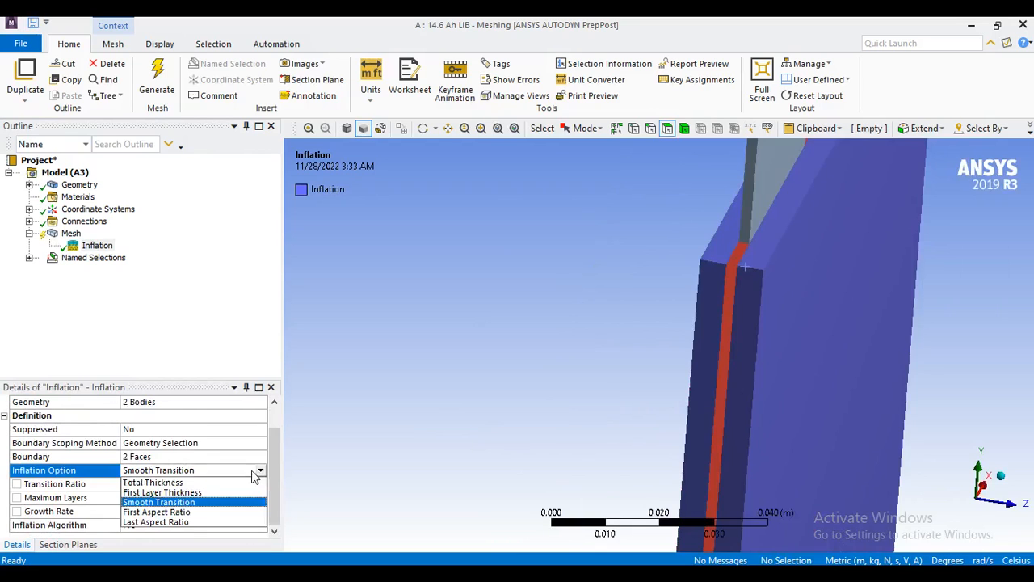
click(225, 491)
scroll(220, 494, down, 1)
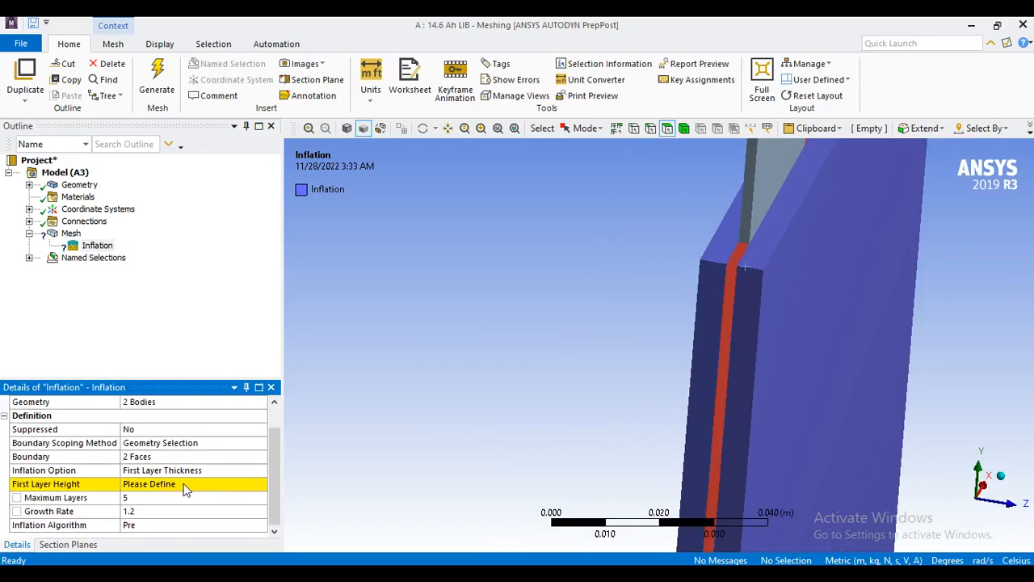
Set the inflation's first layer height to 2e-004 m.
click(186, 485)
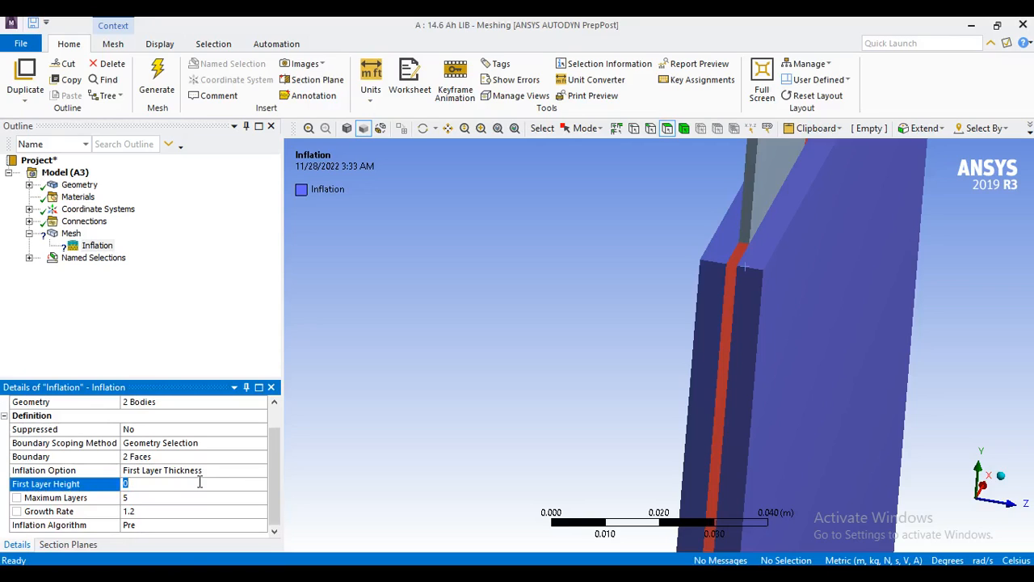
text(2.e-004)
key(Return)
Set the inflation growth rate to 1.3.
drag(279, 443, 274, 478)
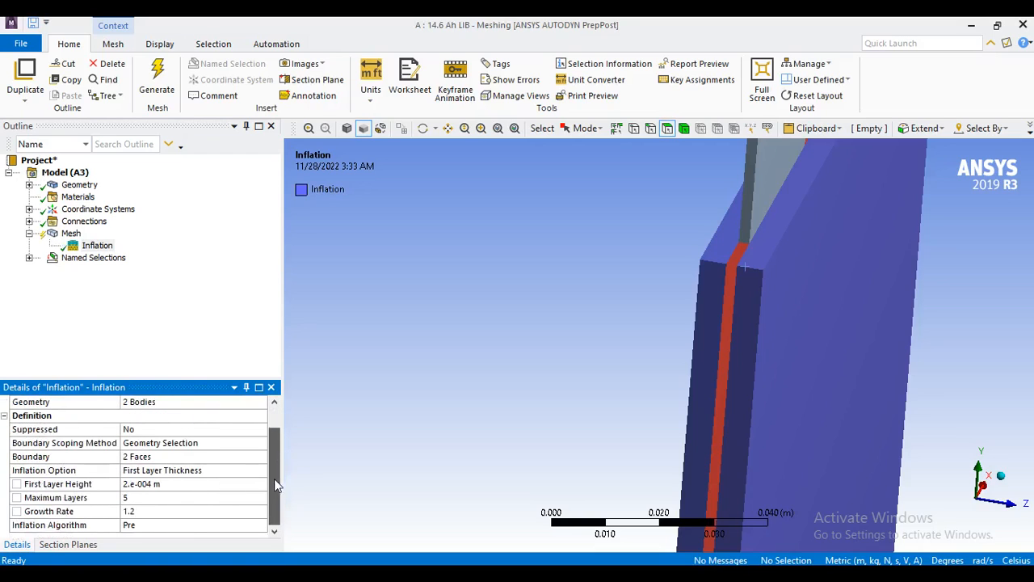
click(146, 511)
click(150, 511)
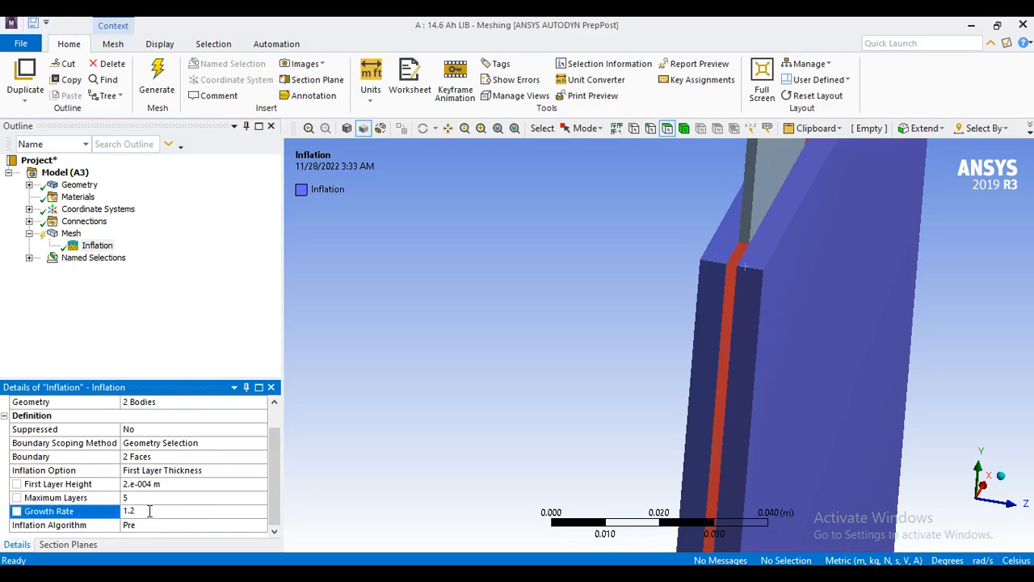
key(BackSpace)
text(3)
key(Return)
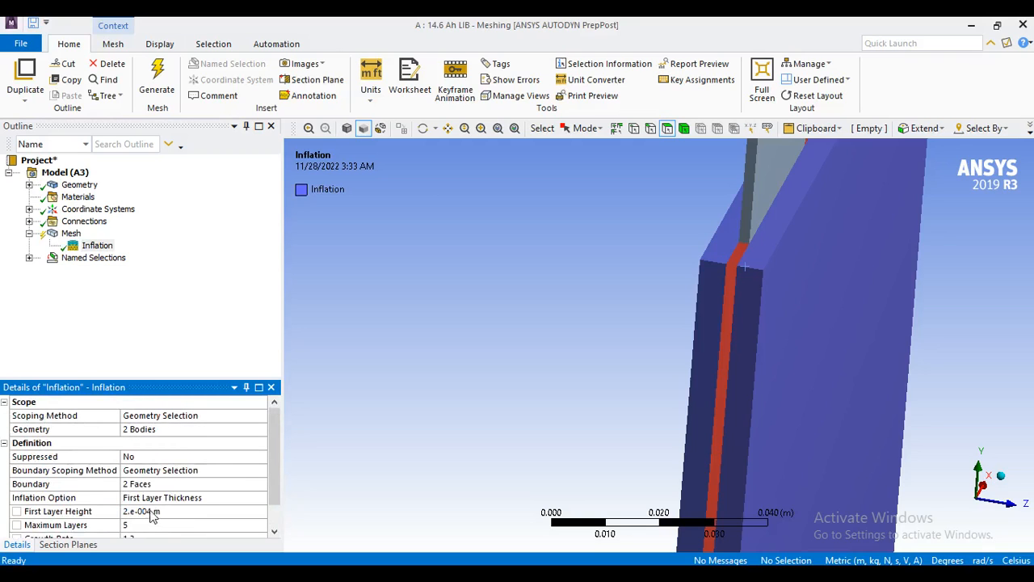
Generate the mesh and inspect the inflation layers at the corner of the two fluid bodies.
right_click(70, 233)
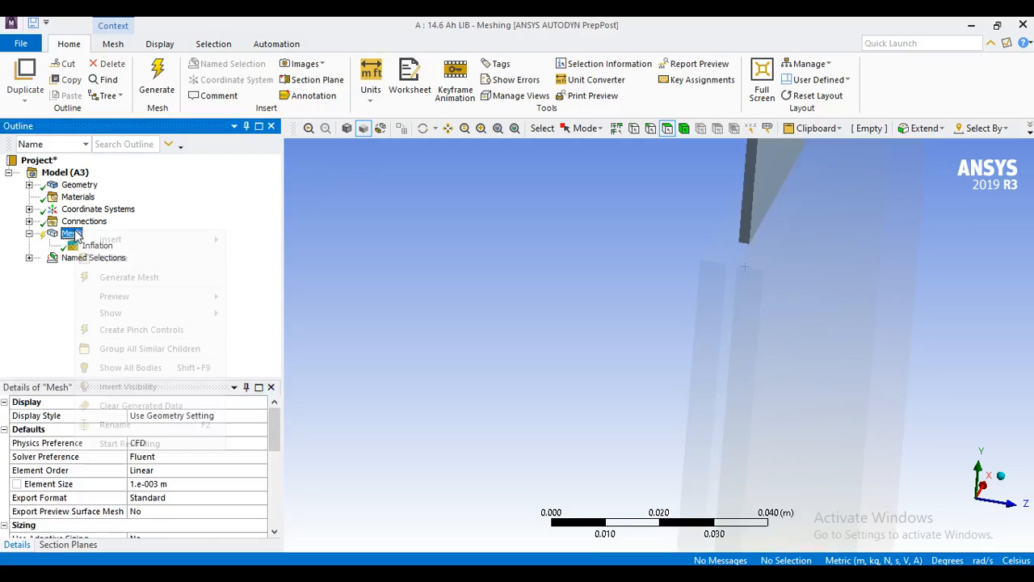
click(149, 282)
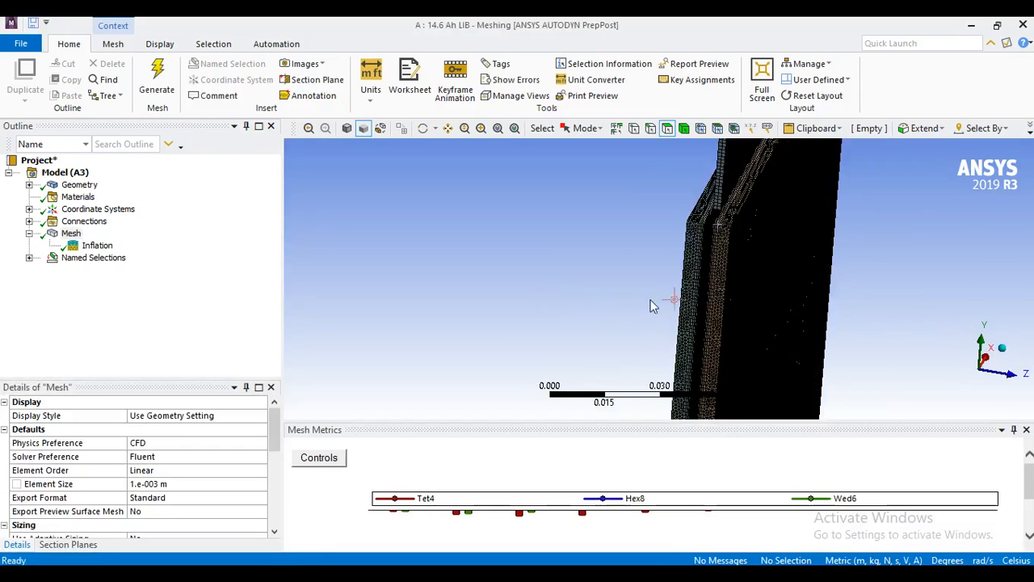
scroll(646, 290, up, 3)
click(448, 130)
drag(668, 247, 495, 316)
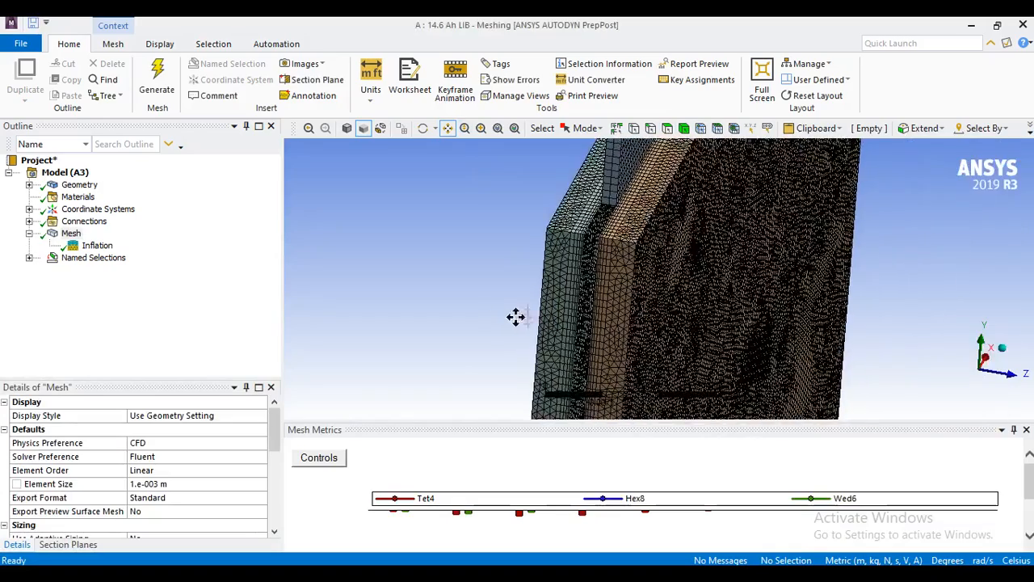
scroll(588, 310, up, 3)
drag(547, 273, 645, 354)
scroll(644, 354, up, 3)
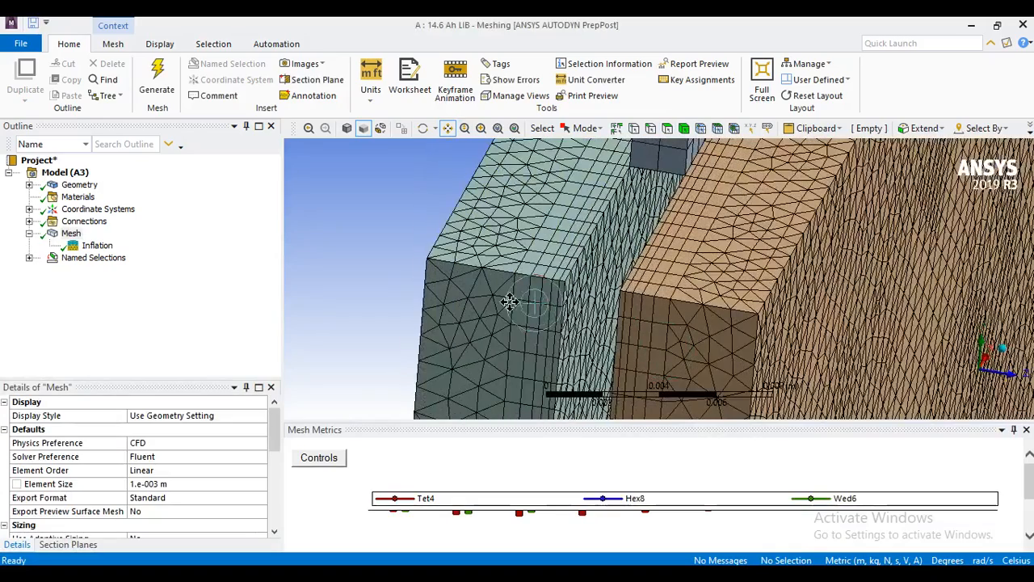
Show the hidden battery plate body, the first solid under the geometry, and return to the mesh display.
click(29, 185)
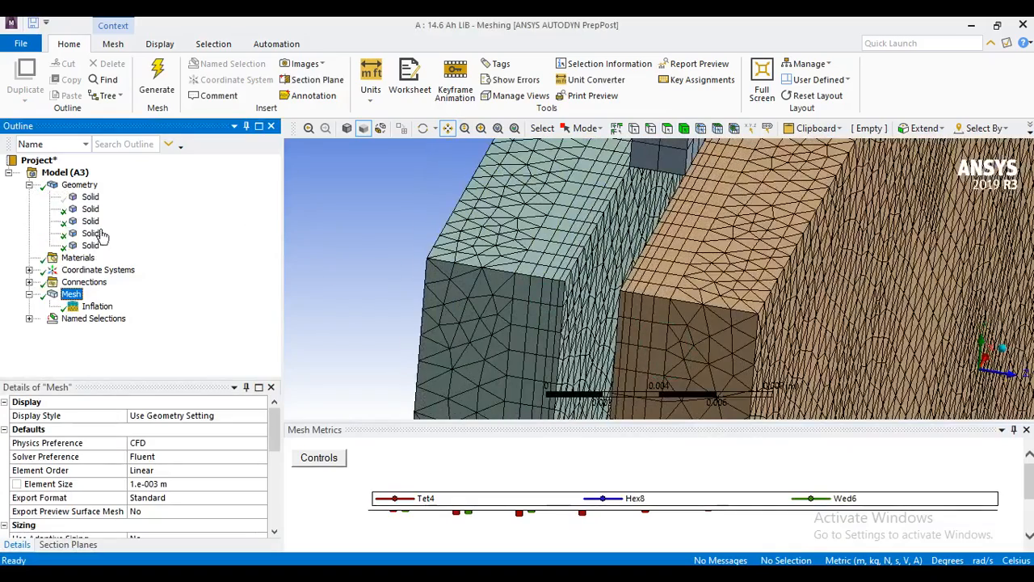
click(89, 198)
right_click(90, 198)
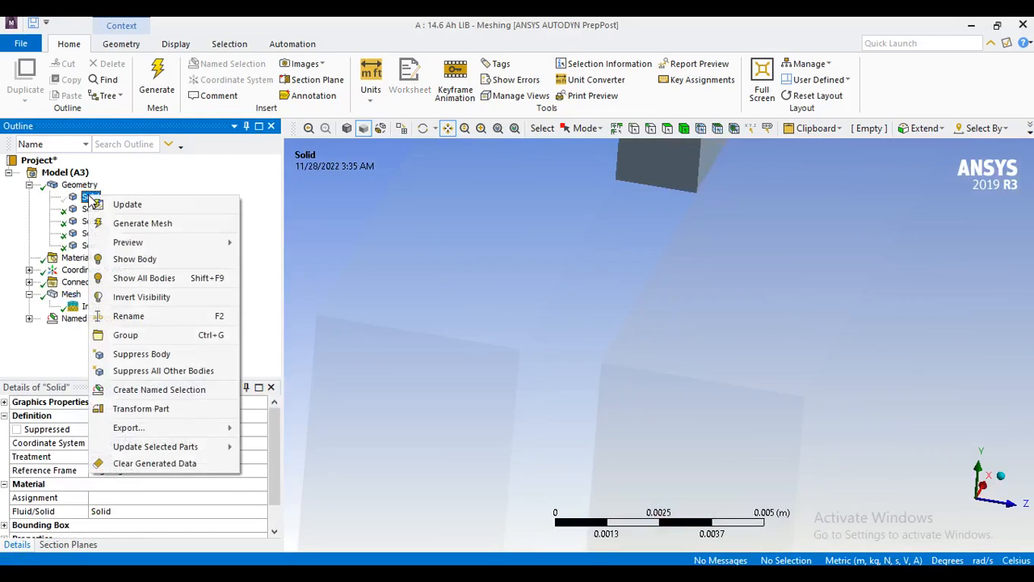
click(162, 259)
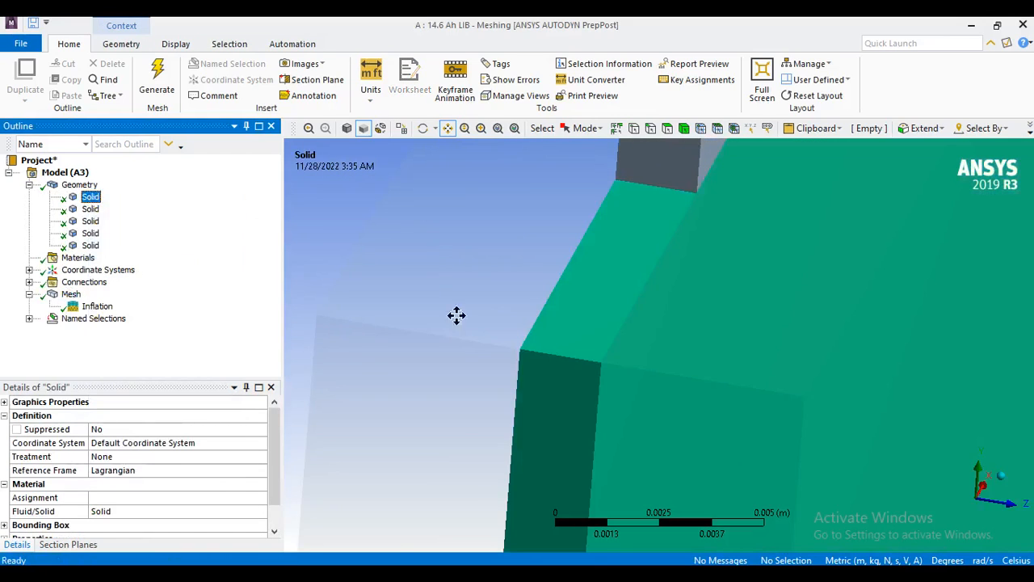
scroll(477, 311, down, 2)
click(71, 294)
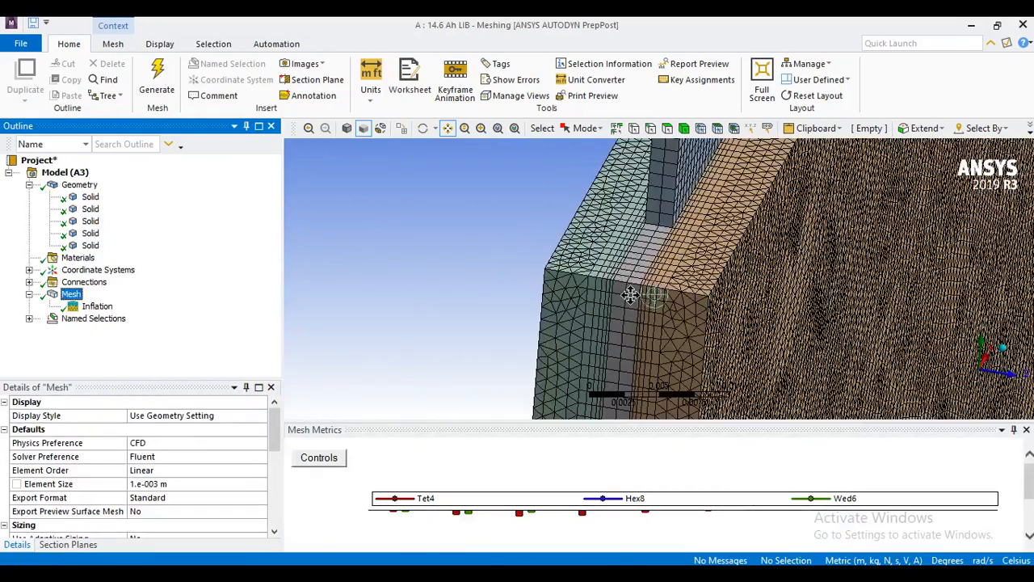
Examine the inflation layers and the mesh where the two fluid domains meet the battery plate.
scroll(628, 296, up, 1)
scroll(630, 295, down, 3)
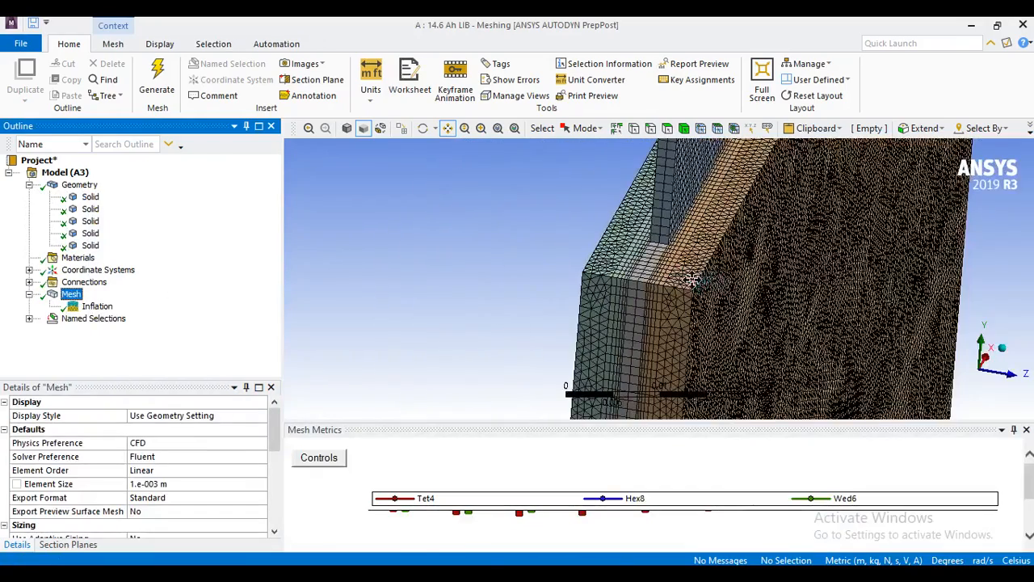
scroll(690, 278, up, 2)
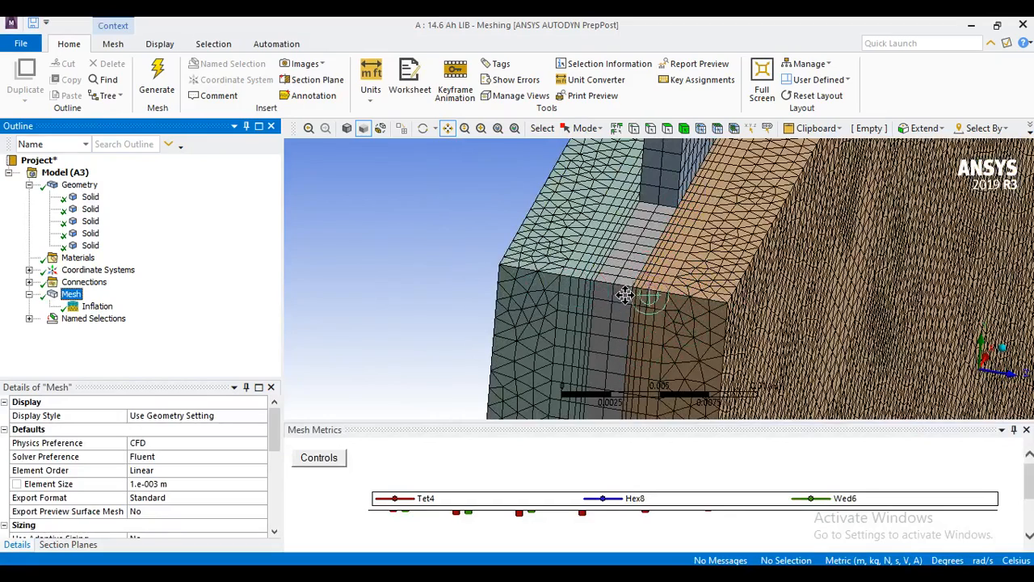
scroll(625, 295, up, 3)
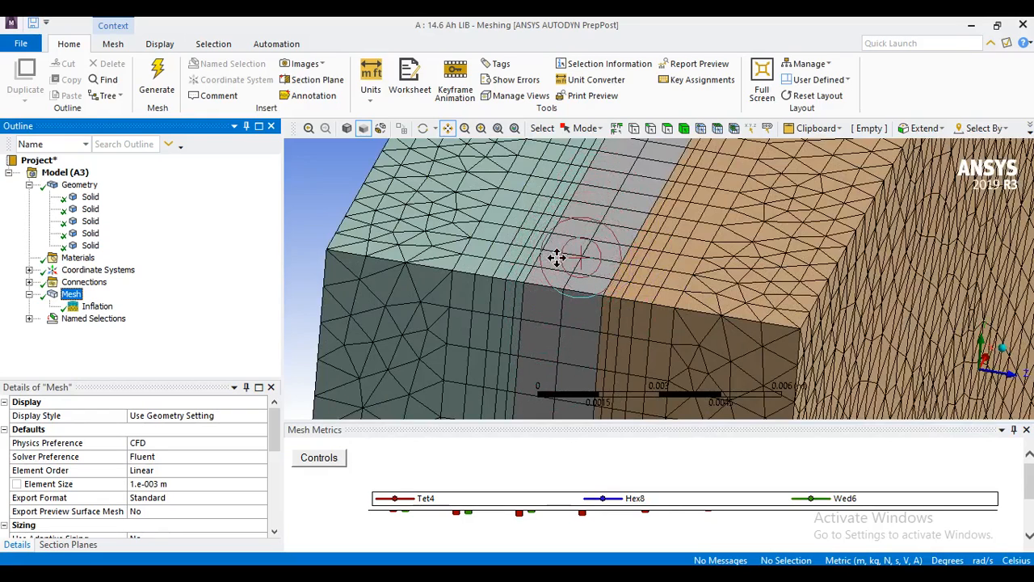
scroll(541, 267, down, 2)
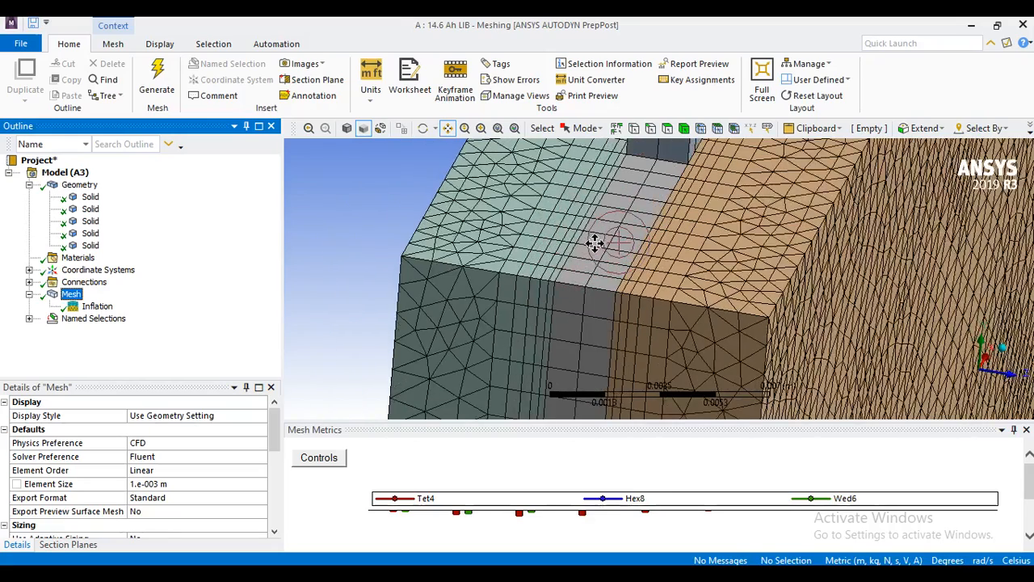
scroll(602, 241, down, 2)
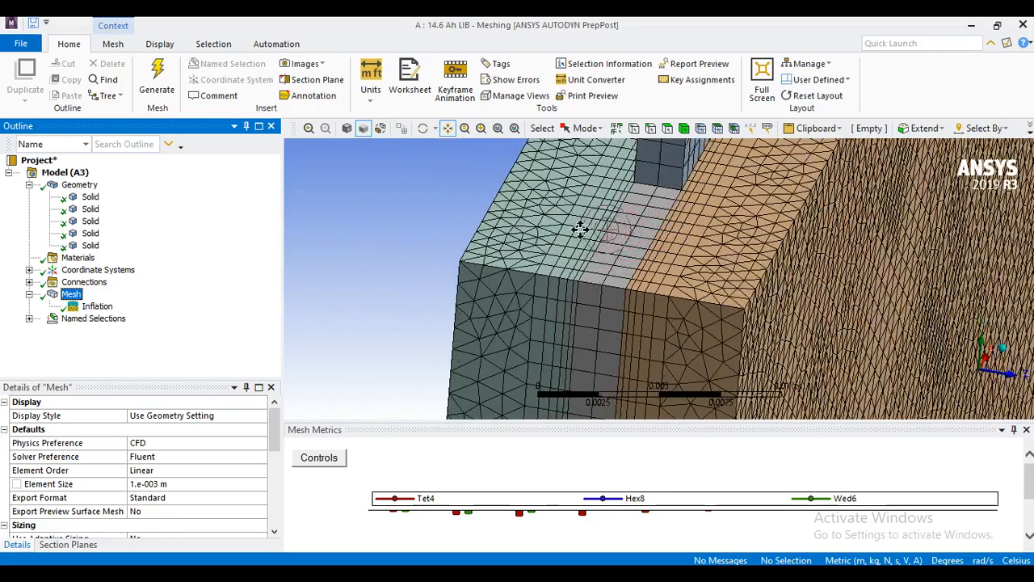
scroll(625, 291, down, 3)
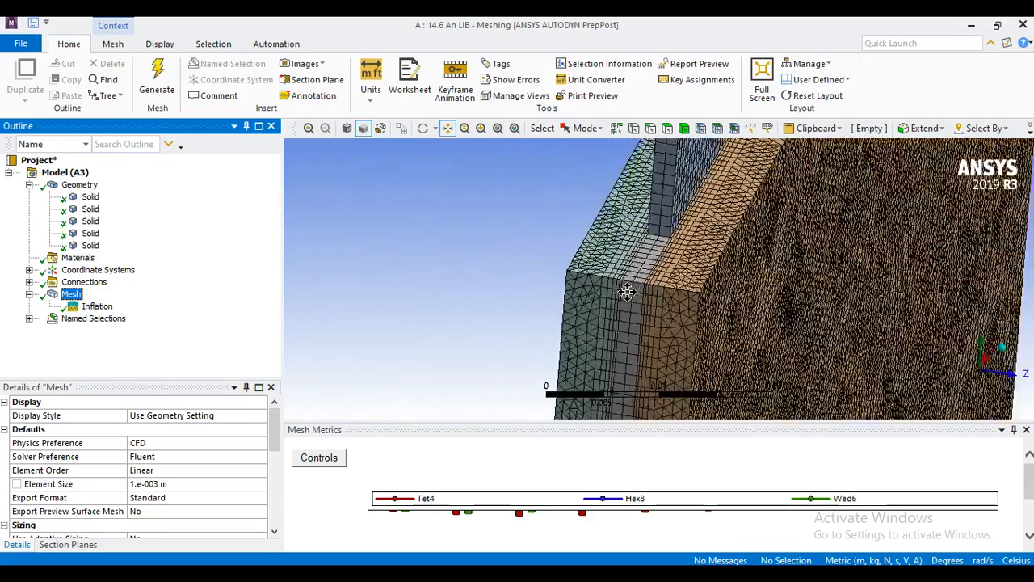
scroll(626, 294, up, 4)
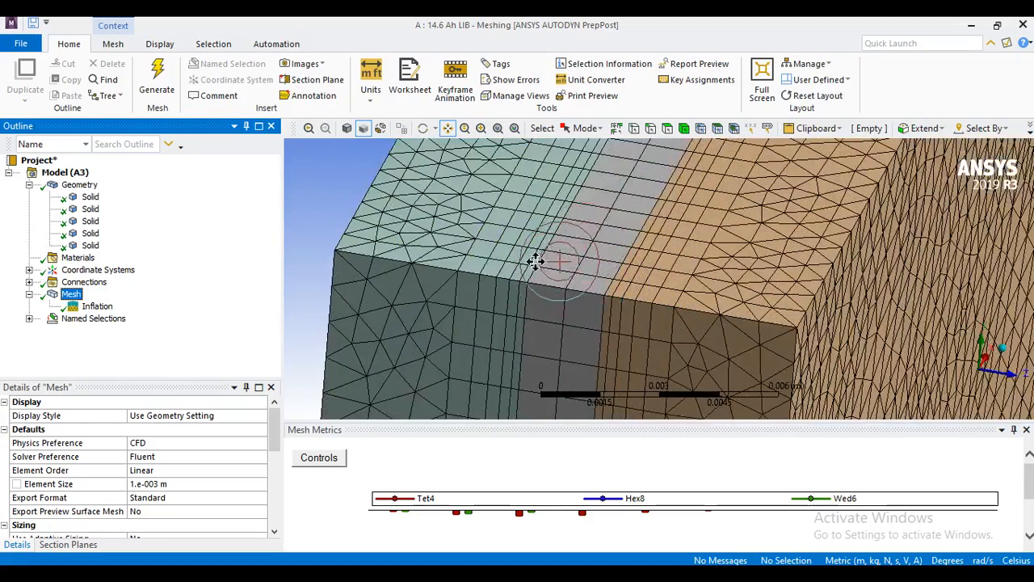
scroll(656, 271, down, 5)
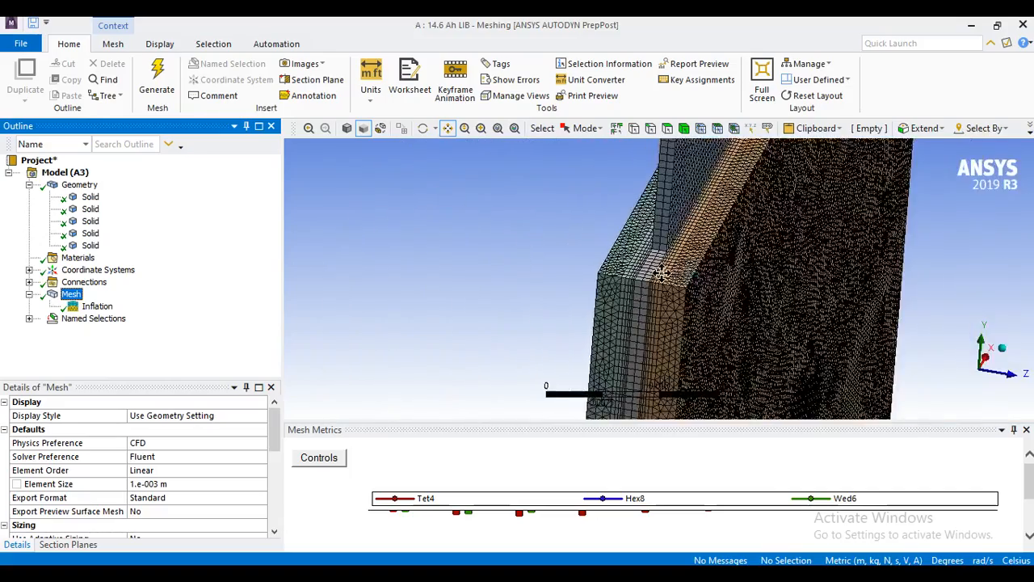
scroll(656, 292, up, 4)
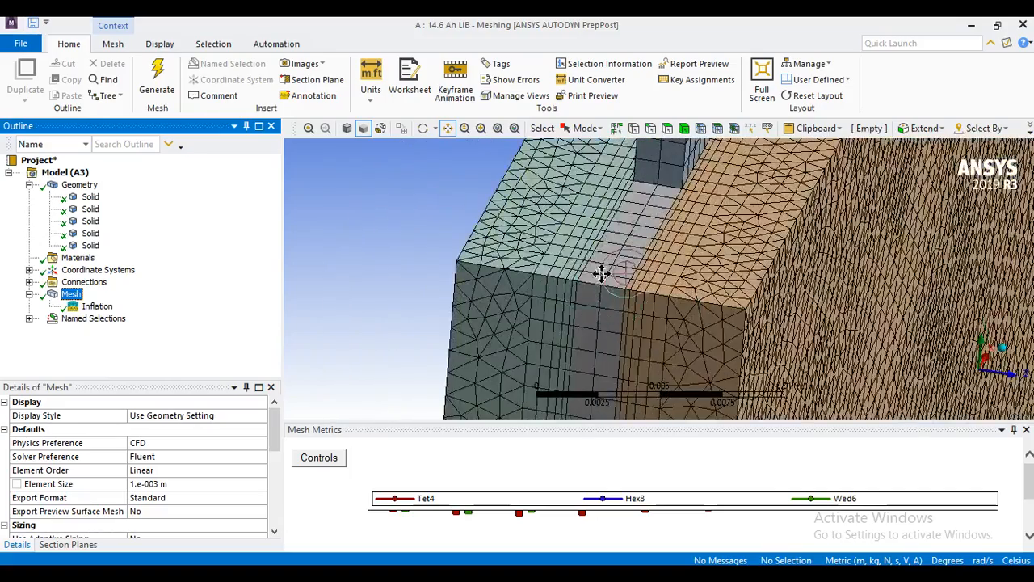
scroll(598, 273, up, 2)
scroll(566, 275, down, 6)
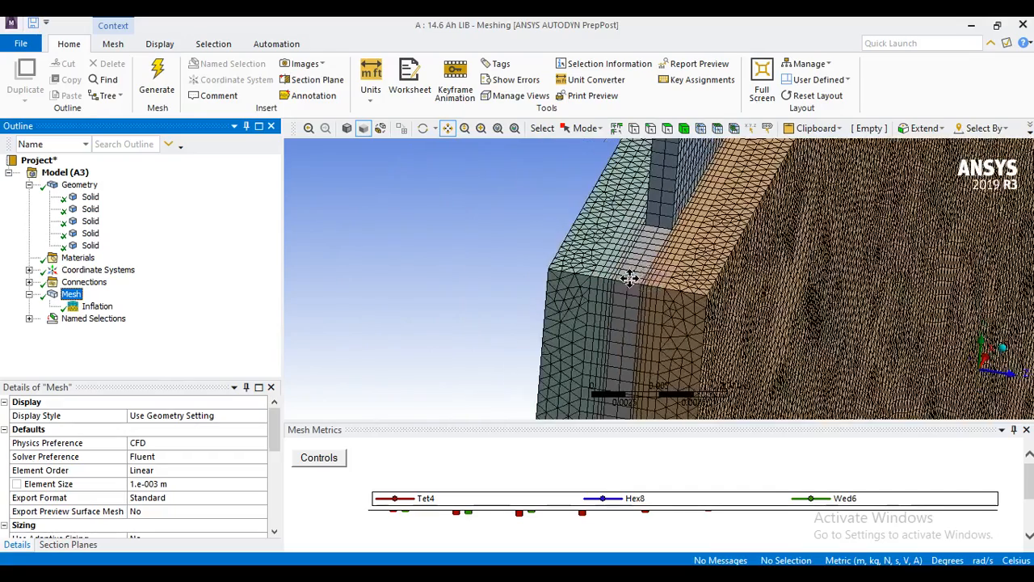
scroll(628, 275, down, 1)
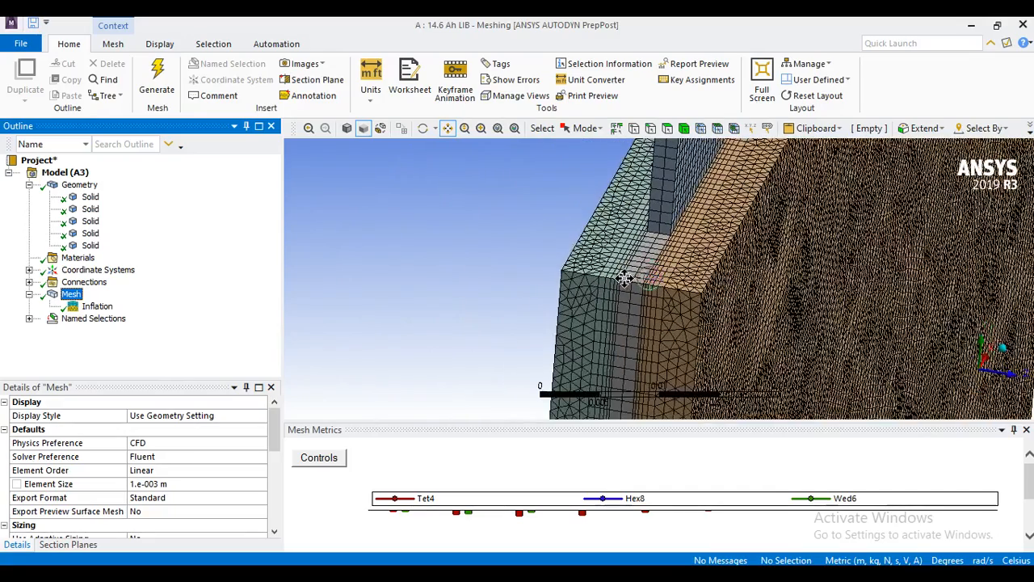
scroll(625, 279, up, 5)
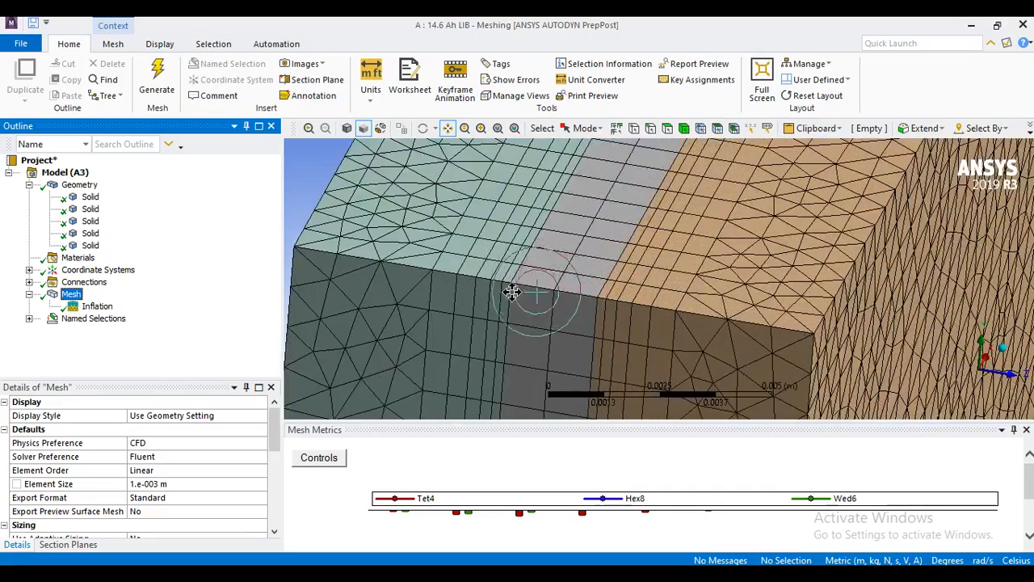
scroll(512, 293, down, 4)
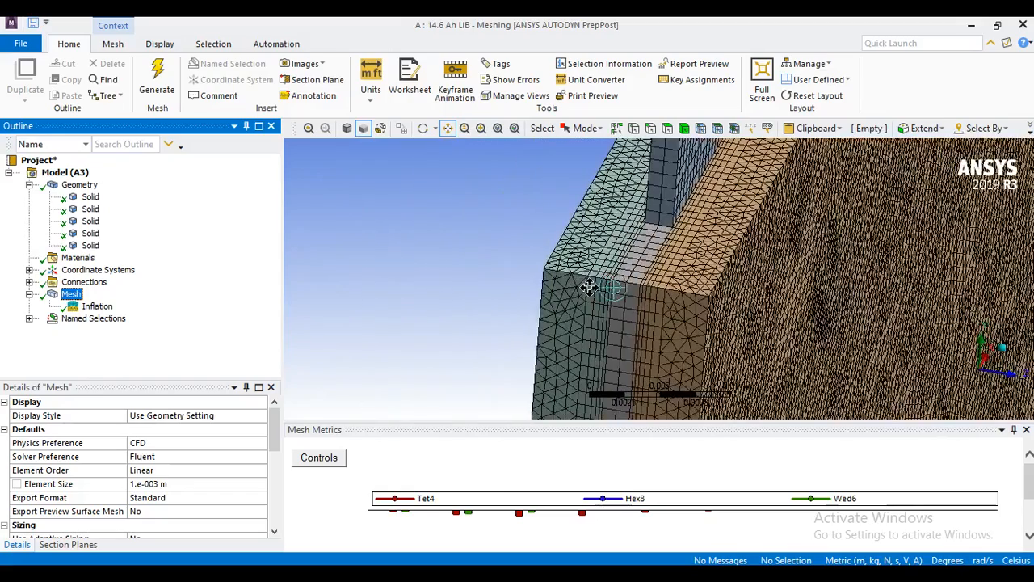
scroll(598, 291, down, 3)
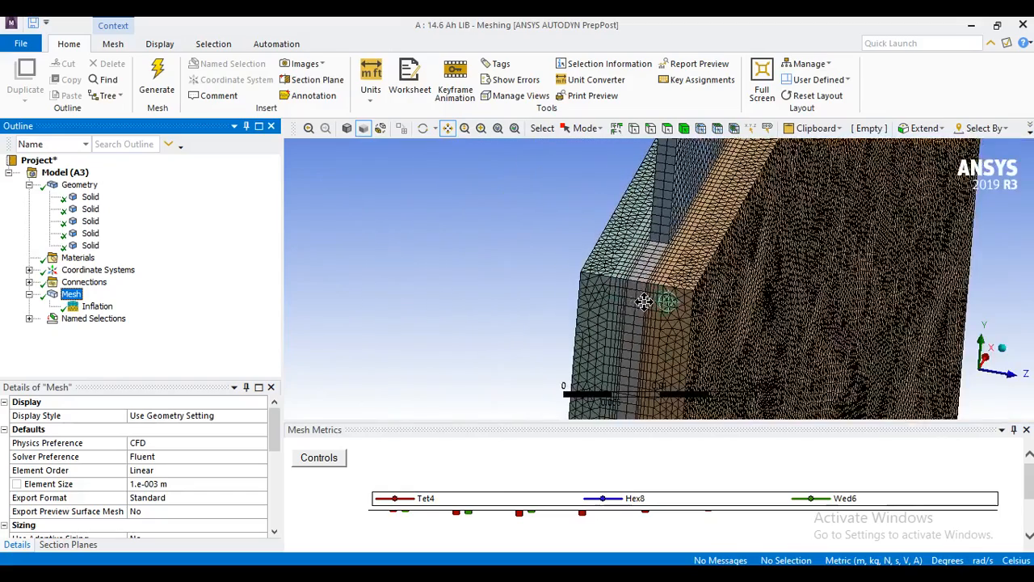
scroll(619, 301, up, 4)
scroll(619, 302, up, 1)
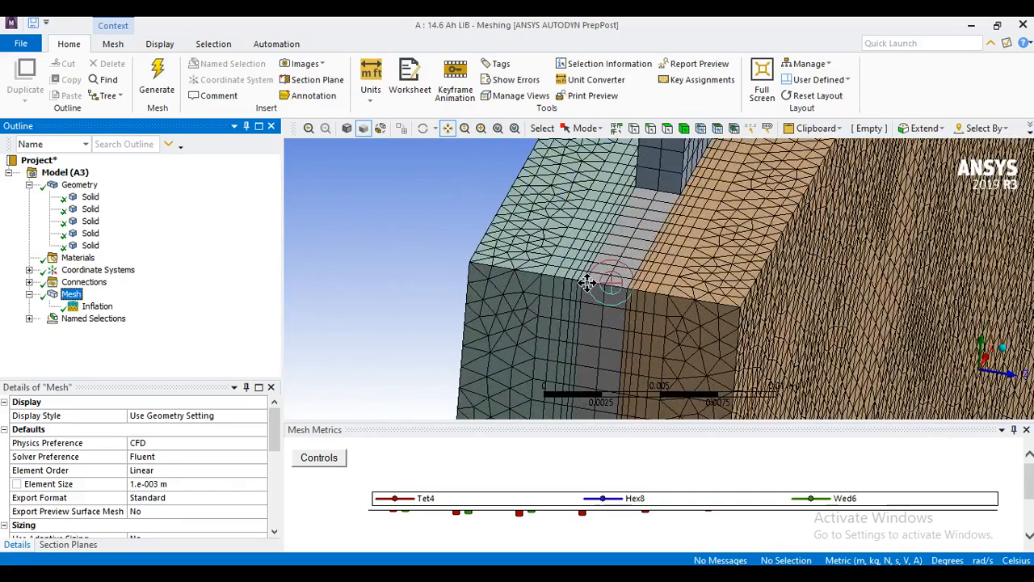
scroll(586, 283, up, 1)
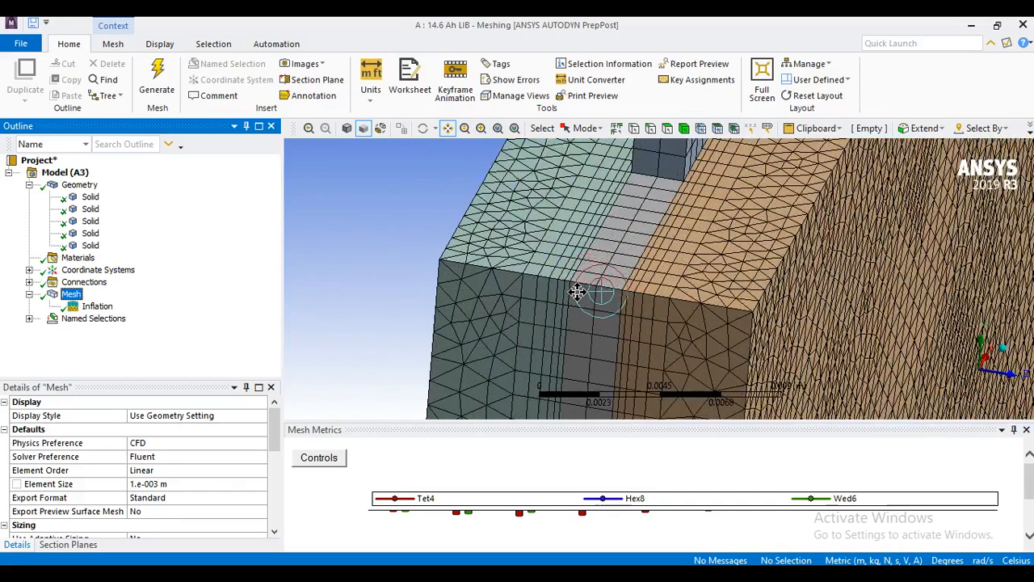
scroll(598, 303, down, 4)
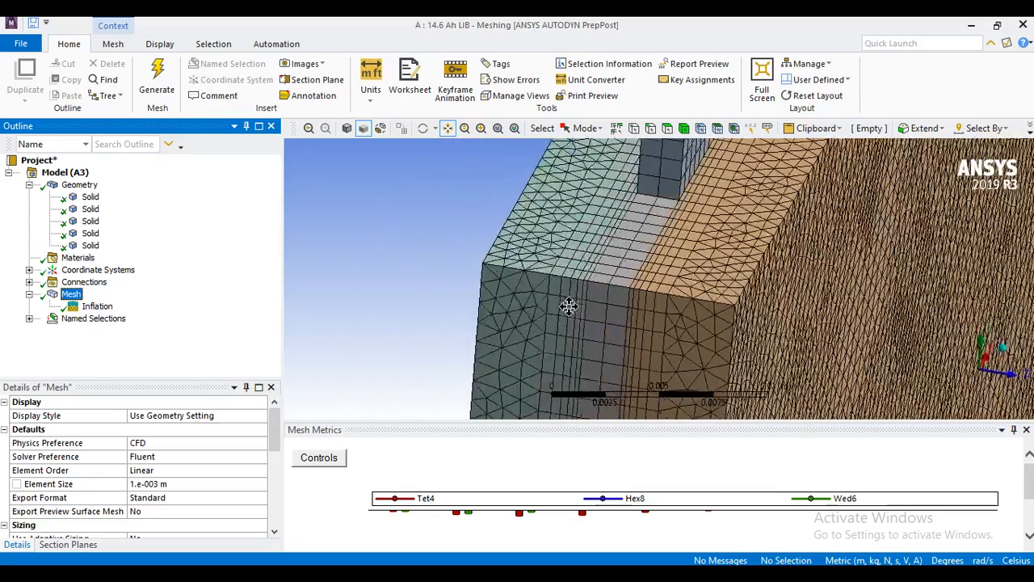
scroll(175, 489, down, 6)
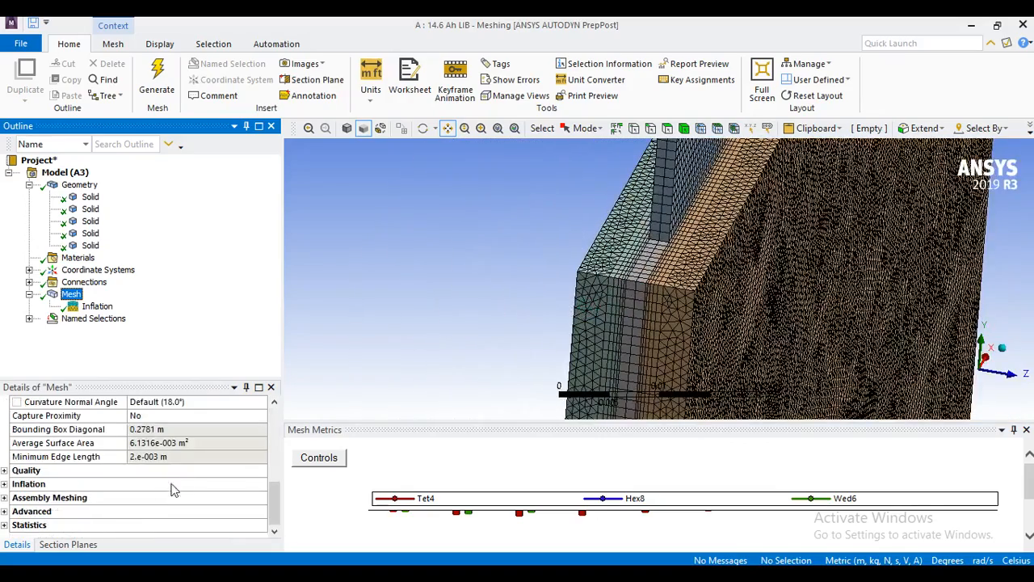
Check the mesh's node and element statistics and examine the inflation layers at the battery corner.
click(5, 525)
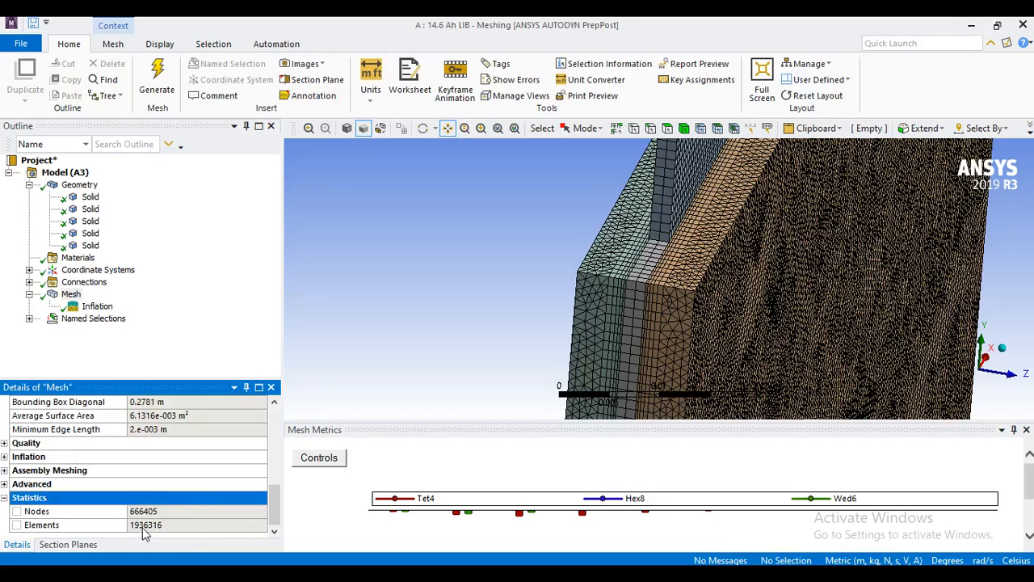
middle_drag(645, 257, 578, 296)
scroll(721, 291, up, 8)
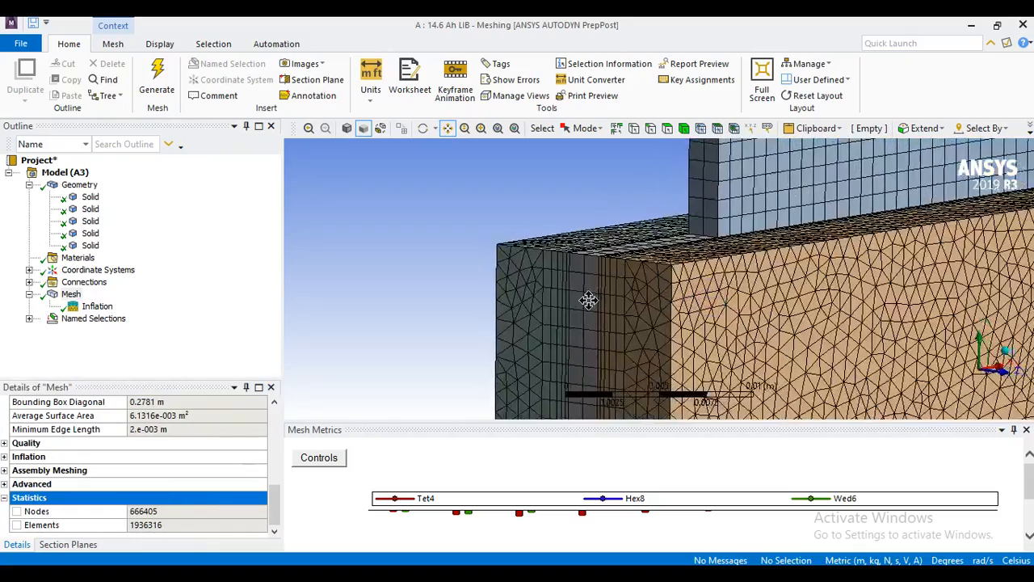
scroll(579, 280, down, 8)
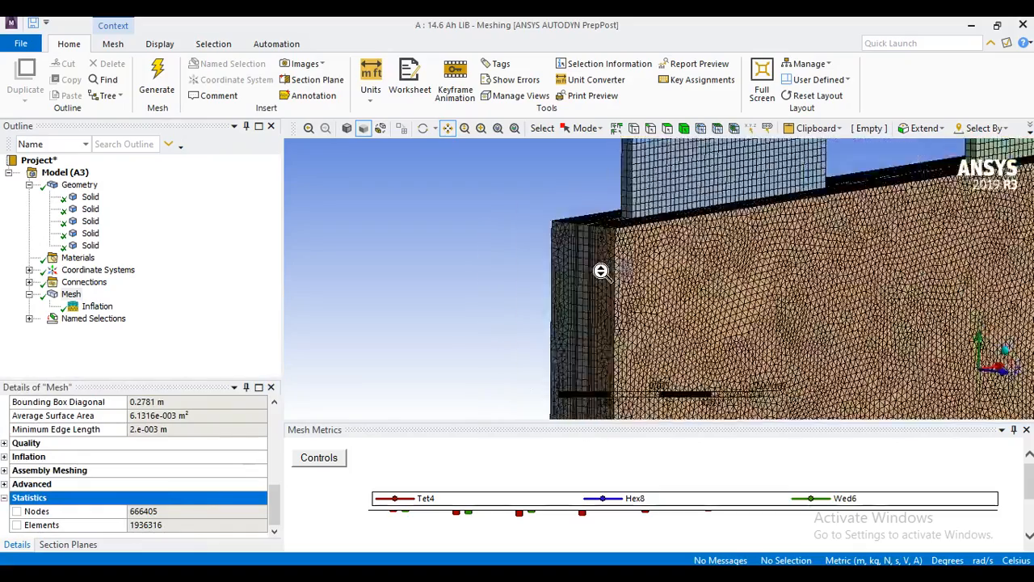
Collapse the list of solids and display the geometry instead of the mesh, framing the battery's upper corner beside the tab.
click(29, 184)
click(79, 184)
drag(667, 359, 636, 291)
scroll(611, 360, down, 4)
drag(638, 396, 618, 344)
scroll(609, 364, down, 1)
middle_drag(604, 385, 603, 385)
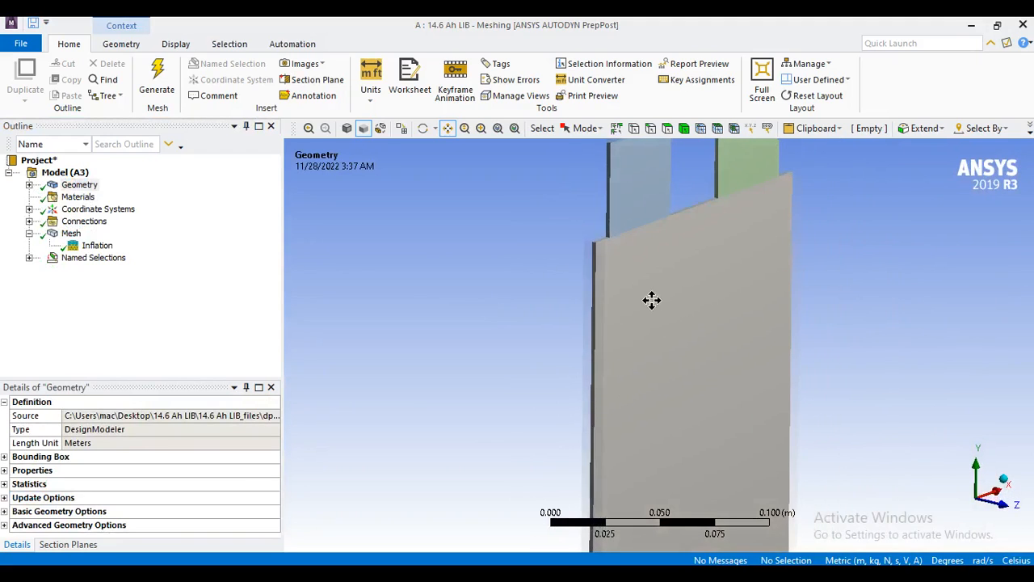
drag(651, 298, 658, 344)
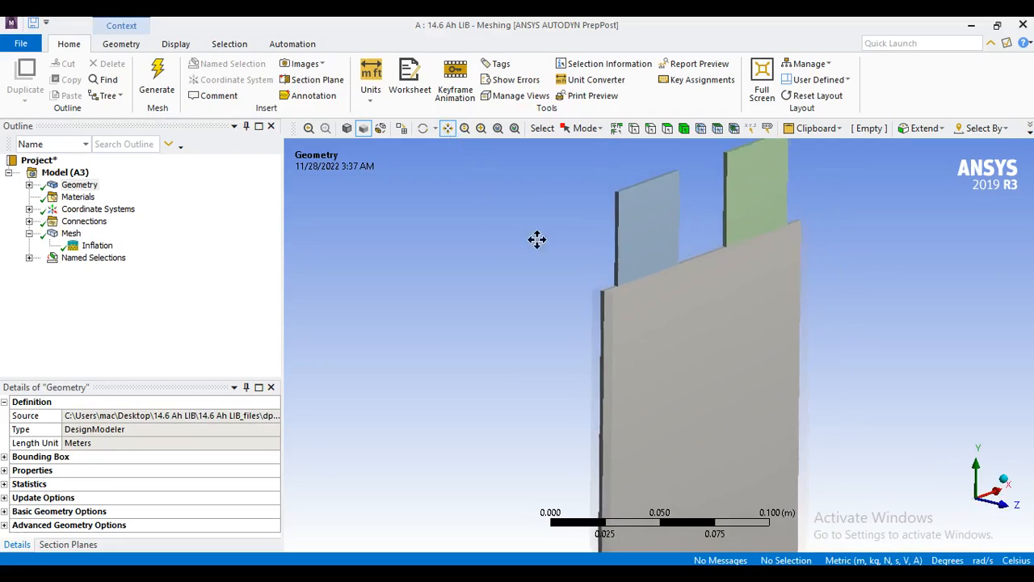
scroll(605, 270, up, 3)
scroll(602, 275, up, 2)
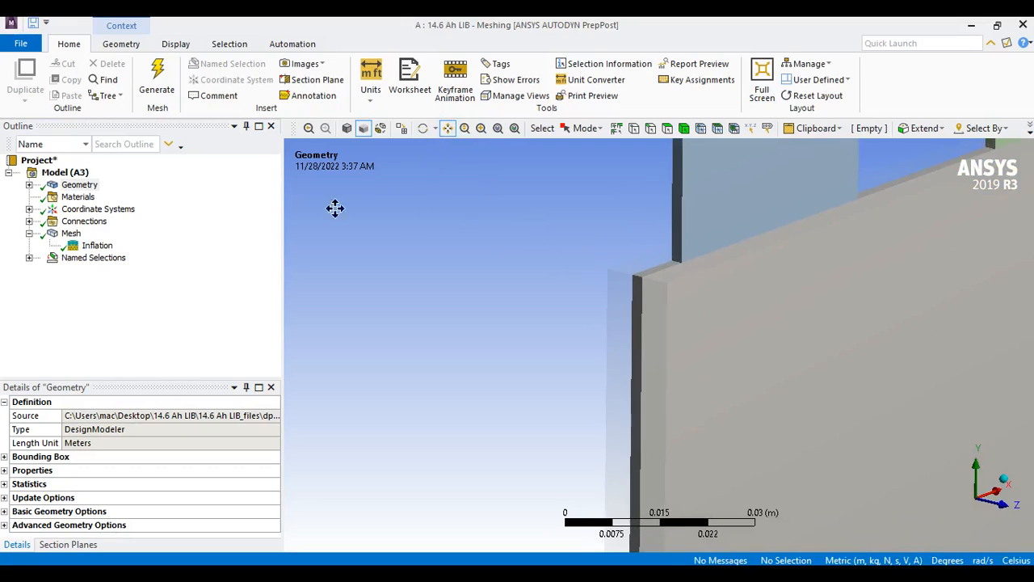
Create a named selection fluid_1 from the fluid body on the +Z side of the battery plate.
click(668, 128)
click(684, 130)
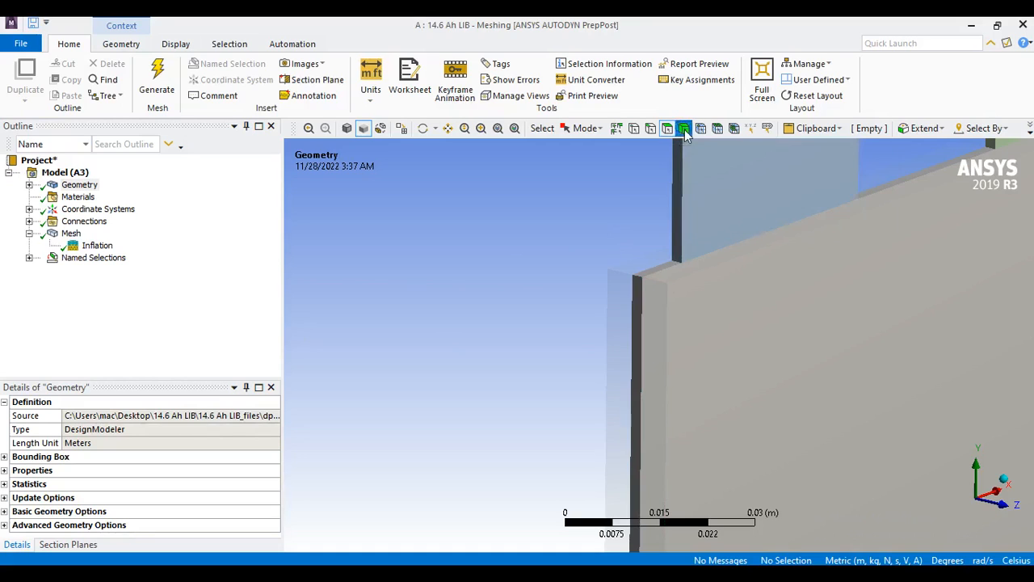
click(688, 318)
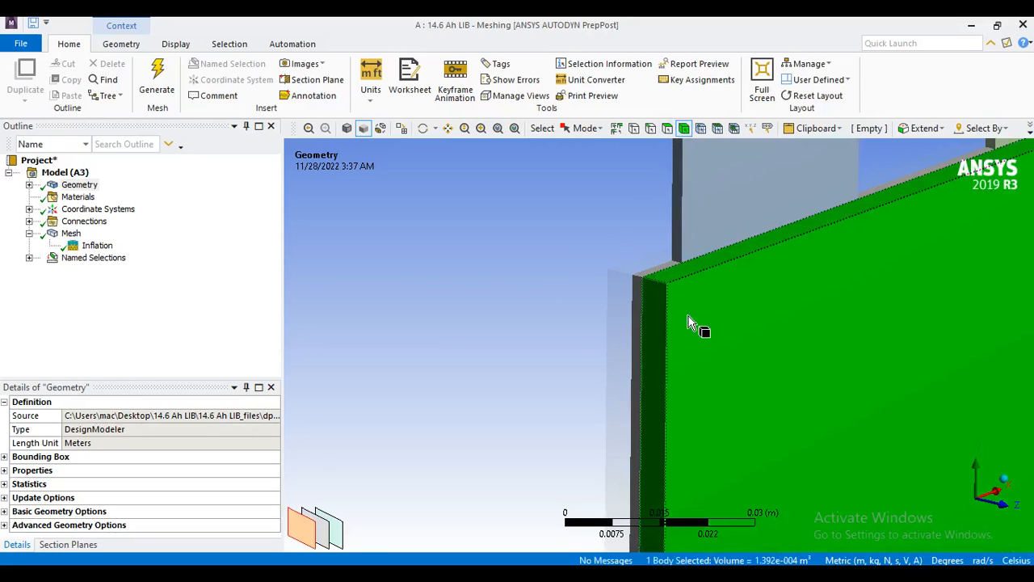
right_click(690, 311)
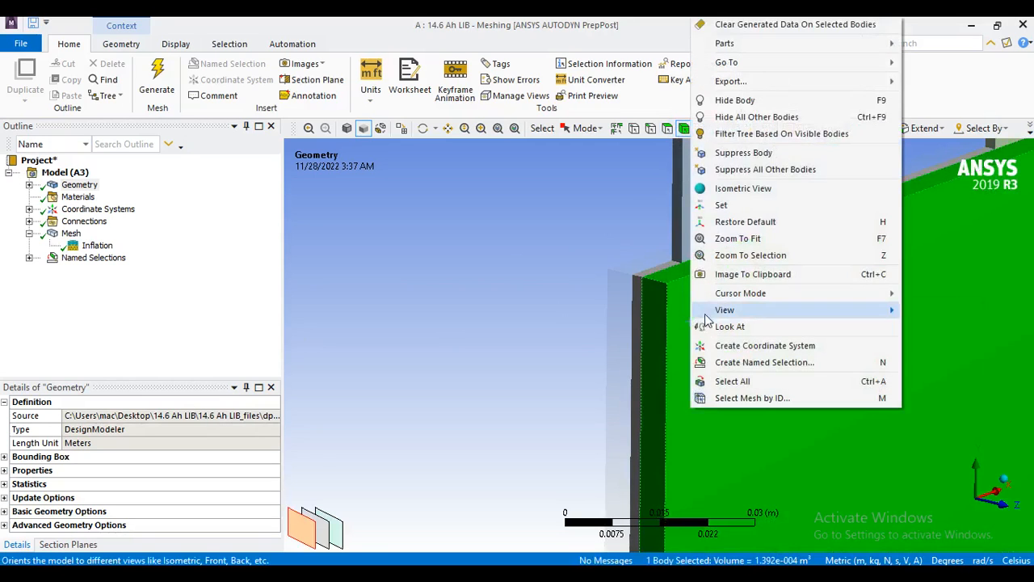
click(739, 365)
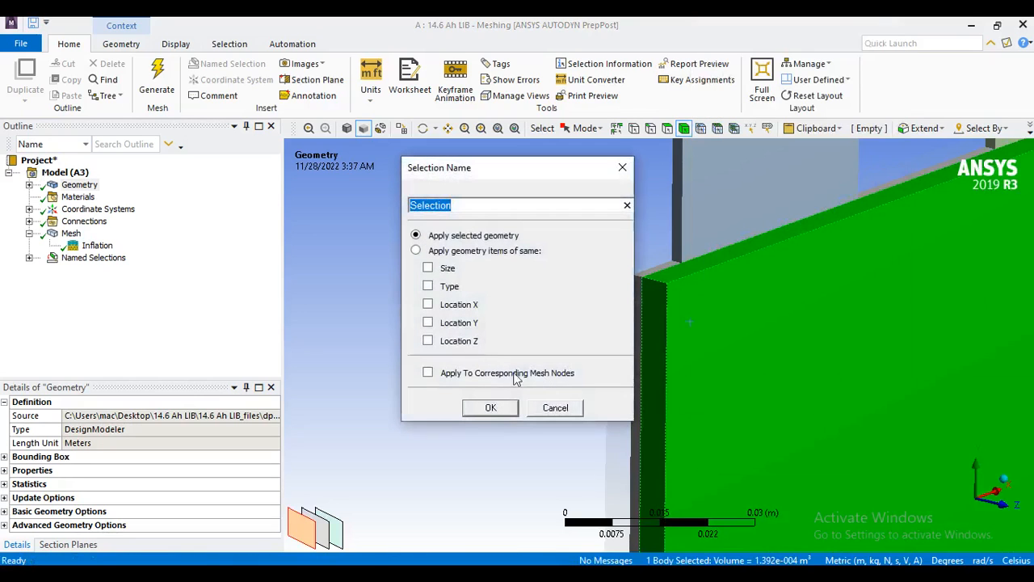
text(fluid_1)
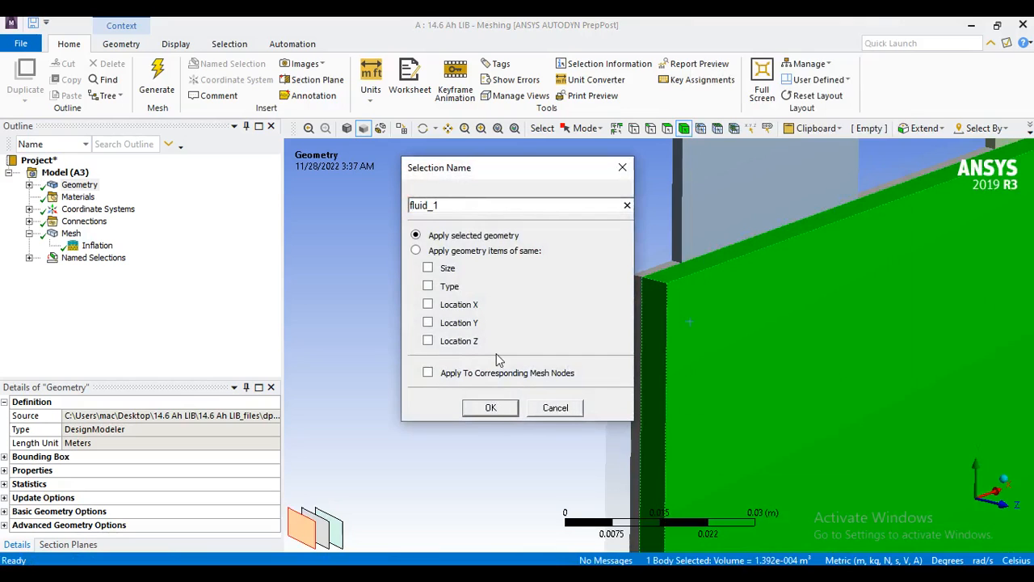
click(490, 408)
Create a named selection fluid_2 from the fluid body on the opposite, -Z side of the battery plate.
right_click(615, 292)
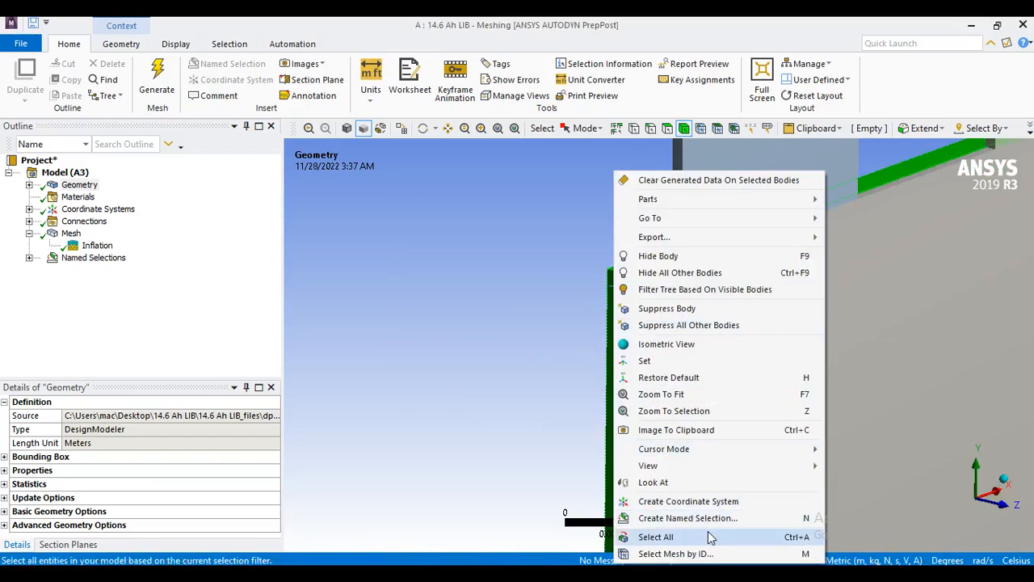
click(695, 518)
text(fluid_2)
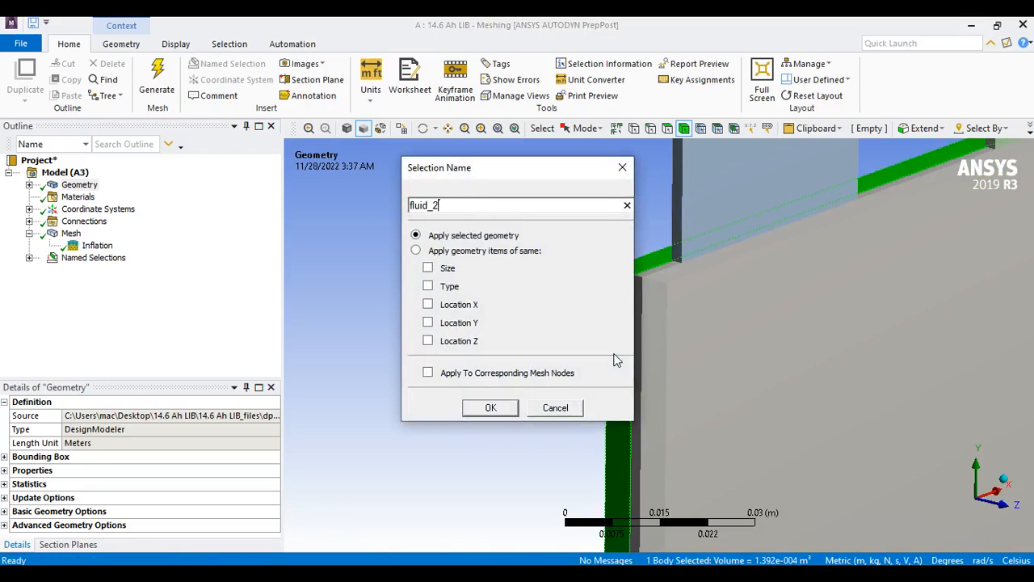
key(Return)
click(465, 216)
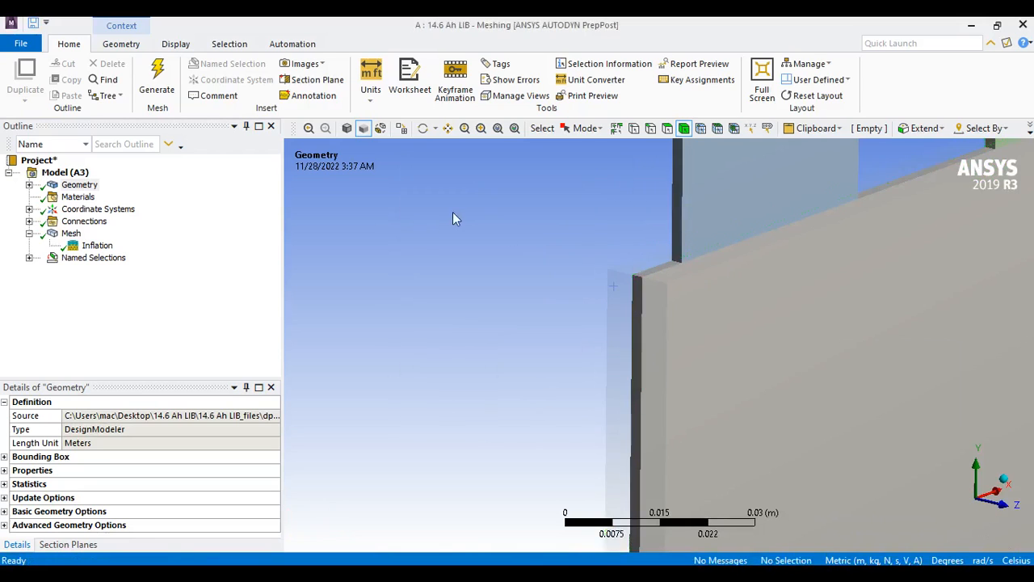
Create a named selection inlet_1 from the narrow -X side face of the fluid_1 body.
click(667, 128)
click(656, 308)
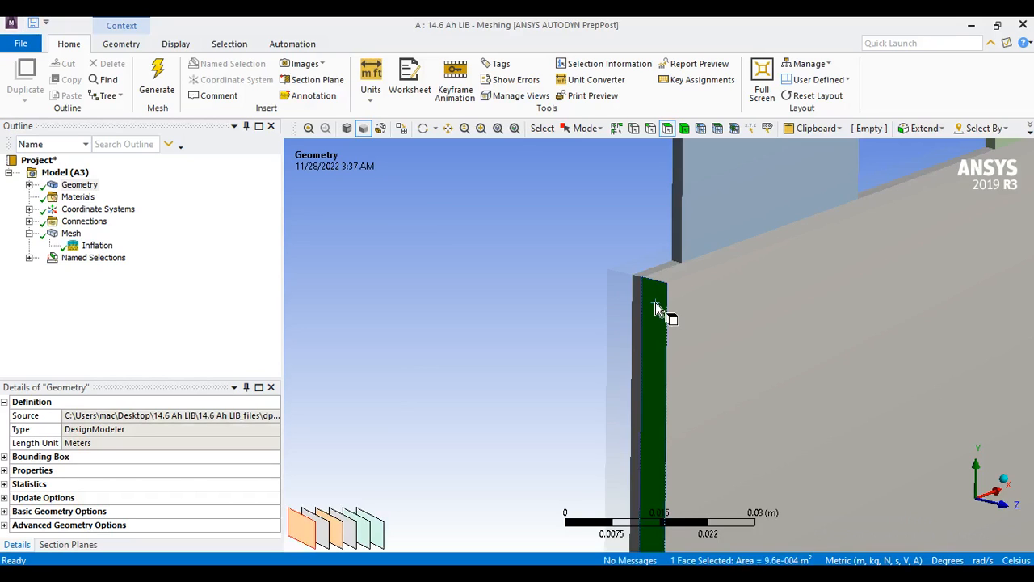
right_click(656, 307)
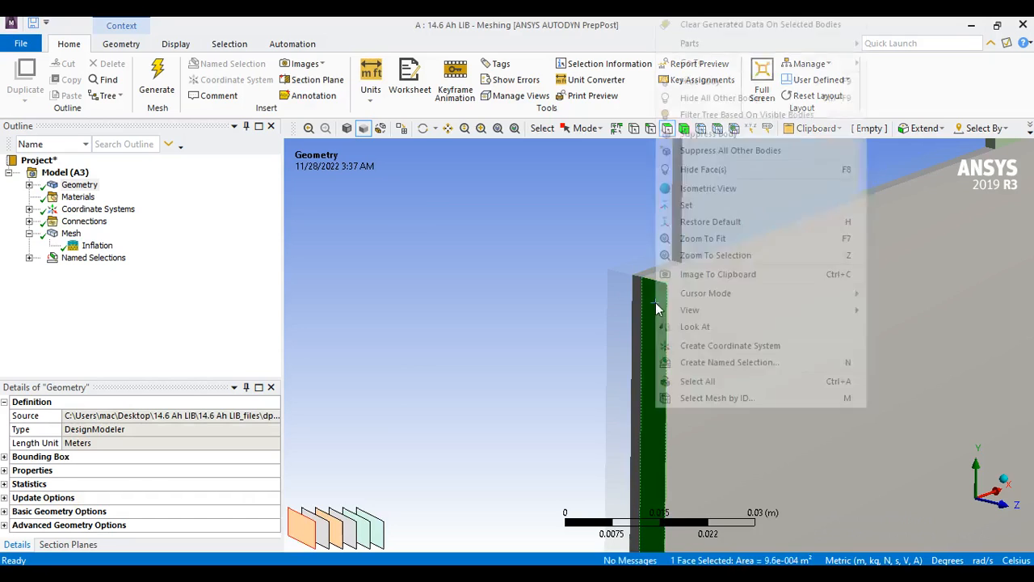
click(767, 364)
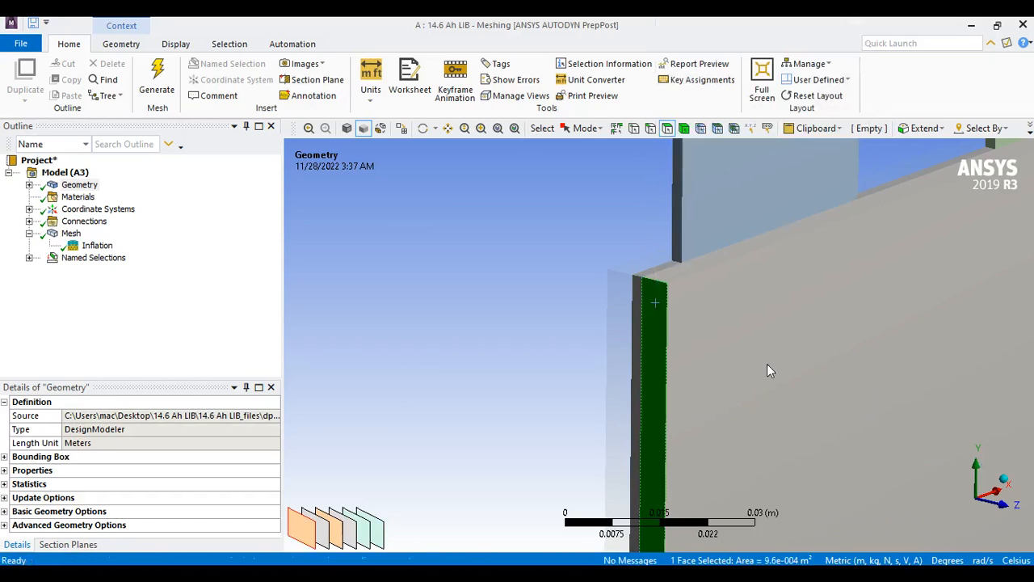
text(inlet_1)
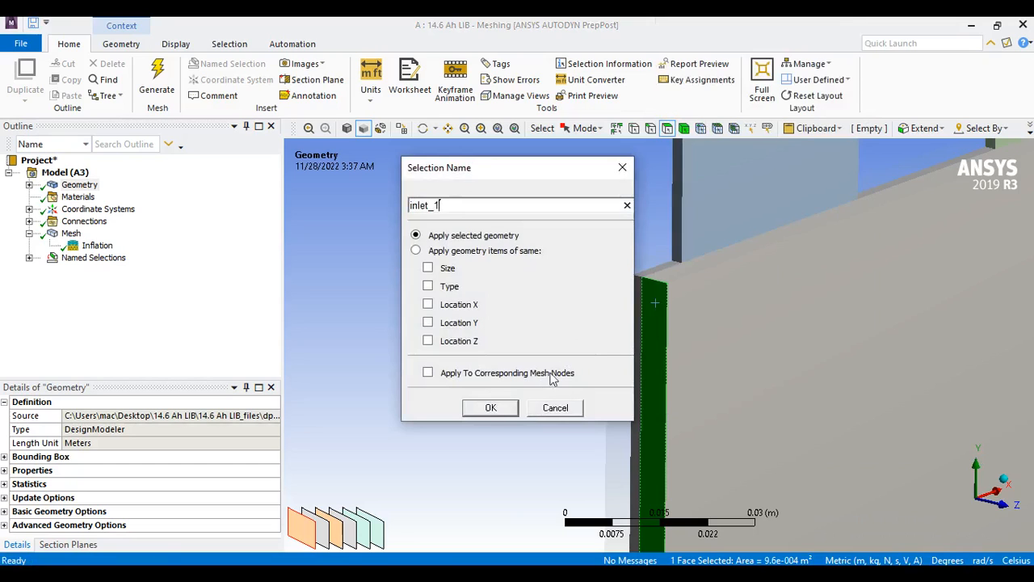
click(514, 411)
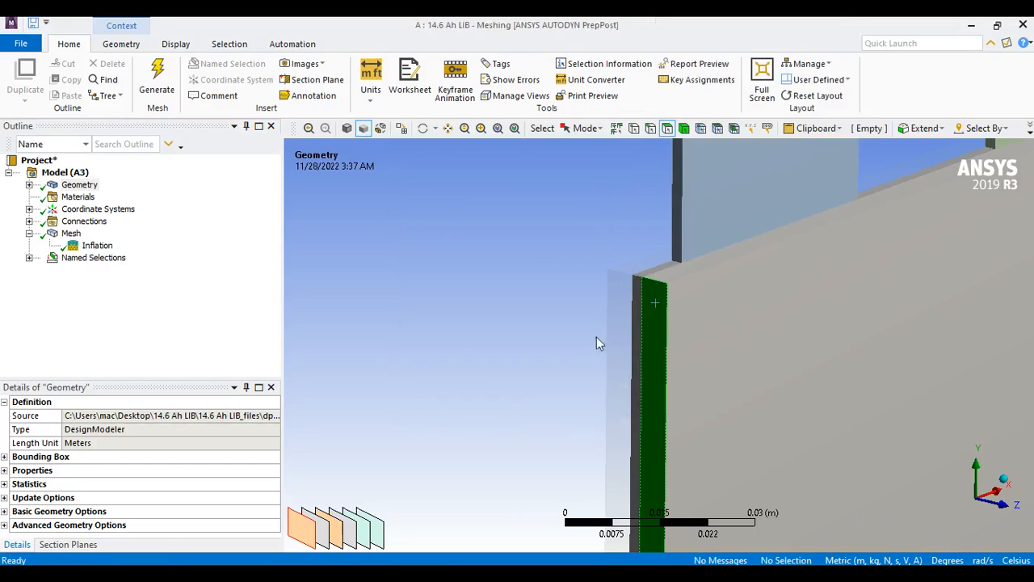
Create a named selection inlet_2 from the narrow -X side face of the fluid_2 body.
click(616, 296)
right_click(615, 297)
click(697, 363)
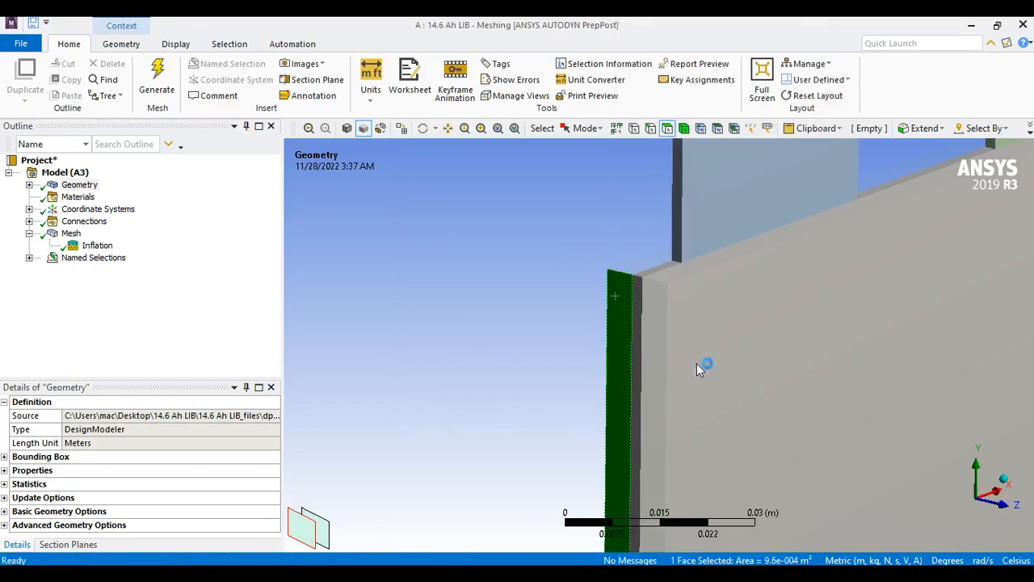
text(inlet_2)
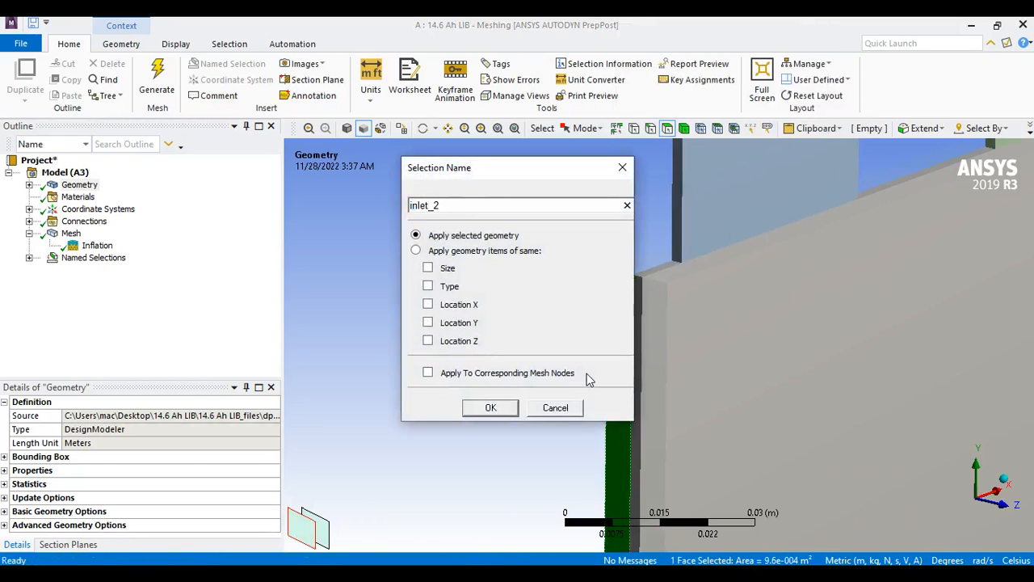
key(Return)
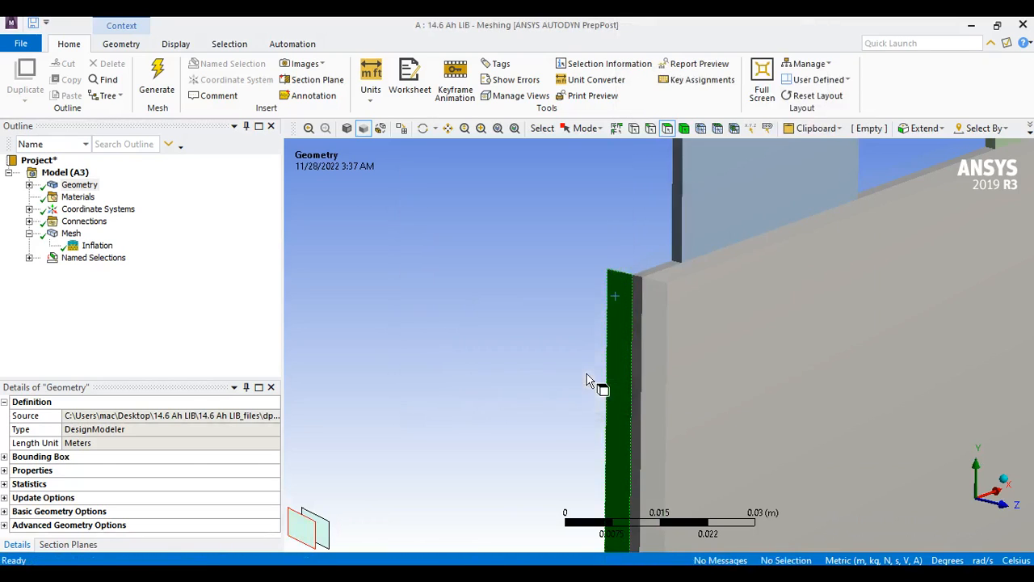
Create a named selection outlet_1 from the narrow +X side face of the fluid_1 body, opposite its inlet.
scroll(677, 382, down, 5)
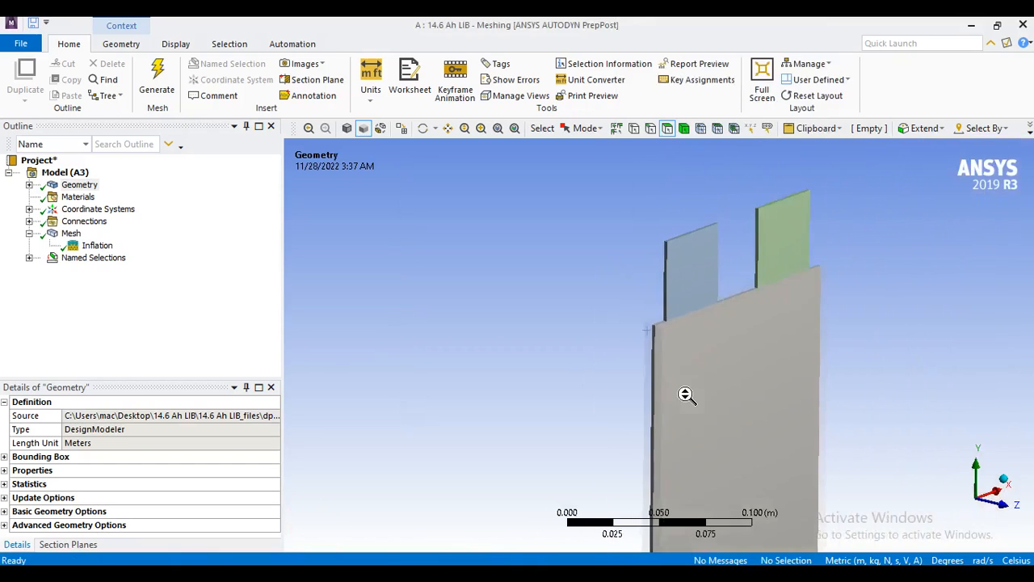
middle_drag(677, 382, 729, 416)
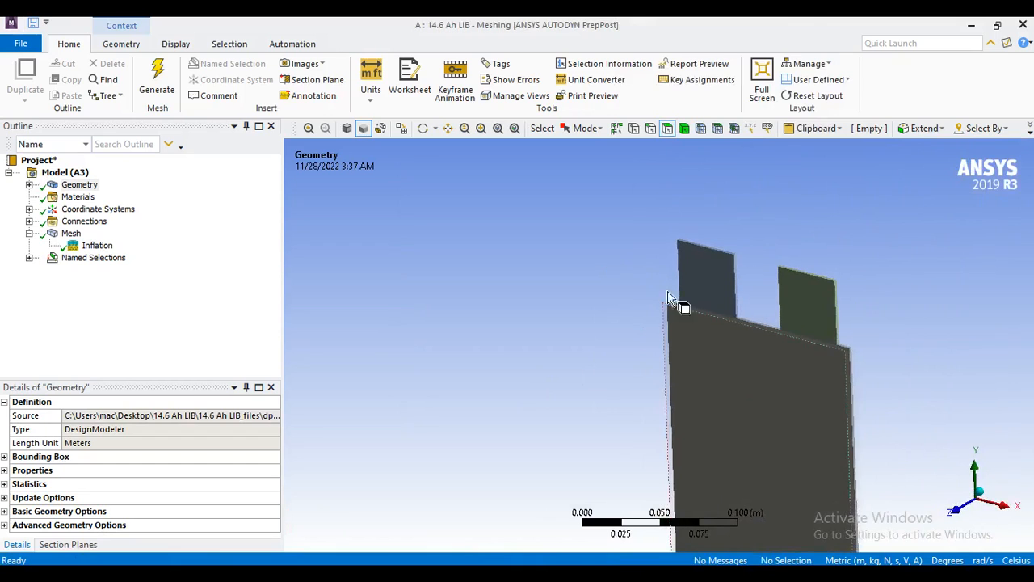
click(446, 129)
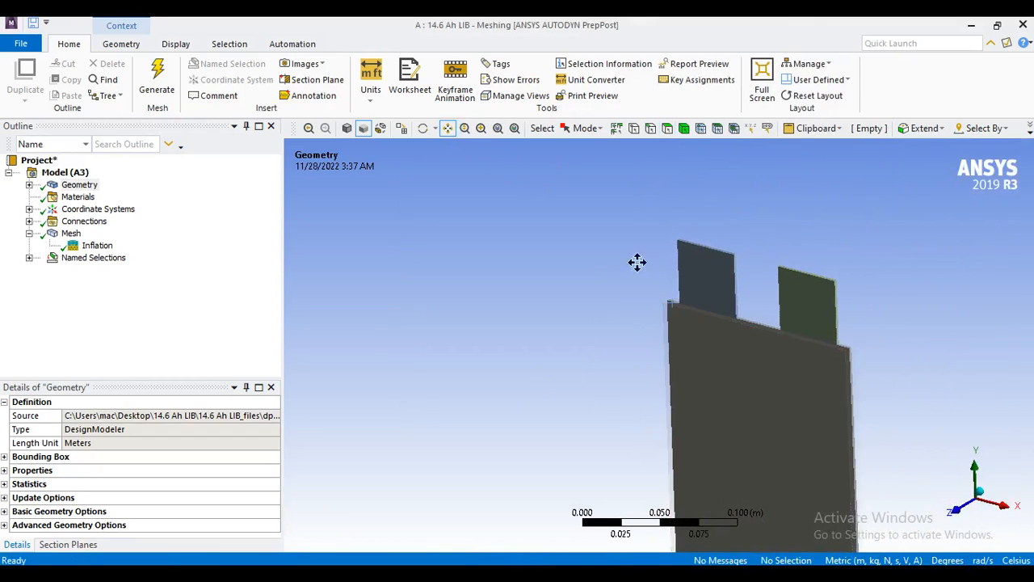
scroll(547, 270, up, 5)
scroll(626, 305, up, 5)
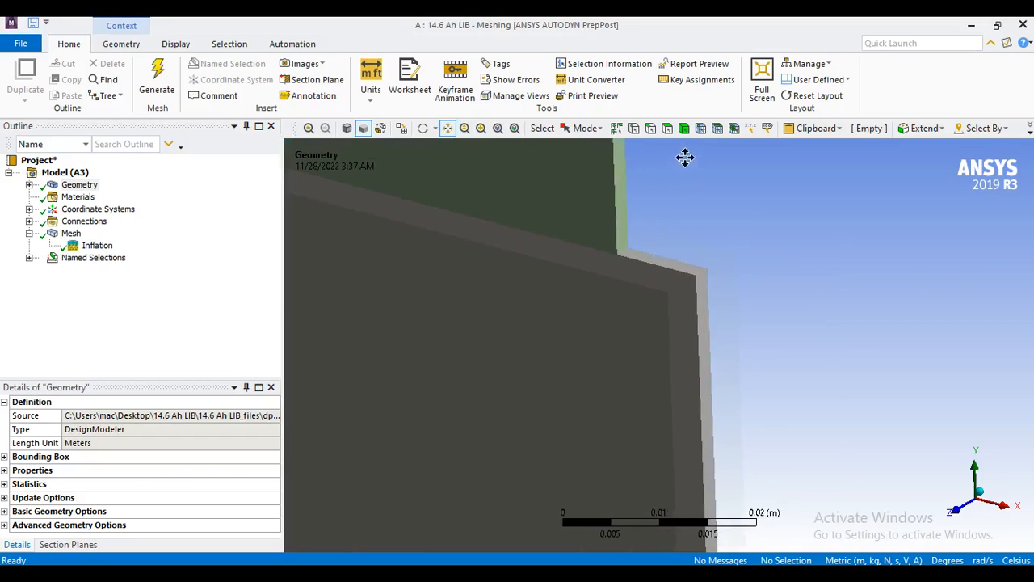
click(667, 128)
click(682, 303)
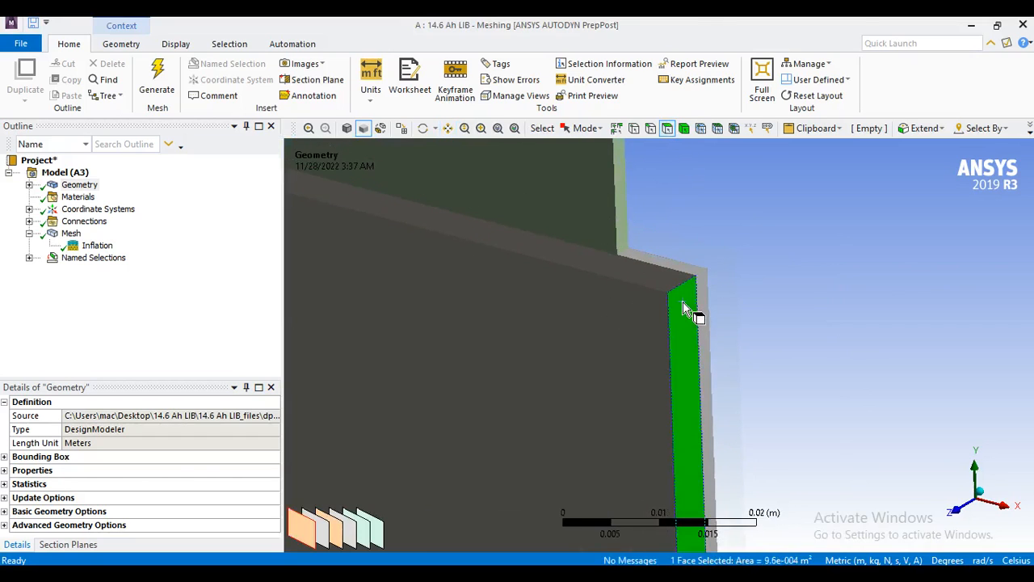
right_click(682, 305)
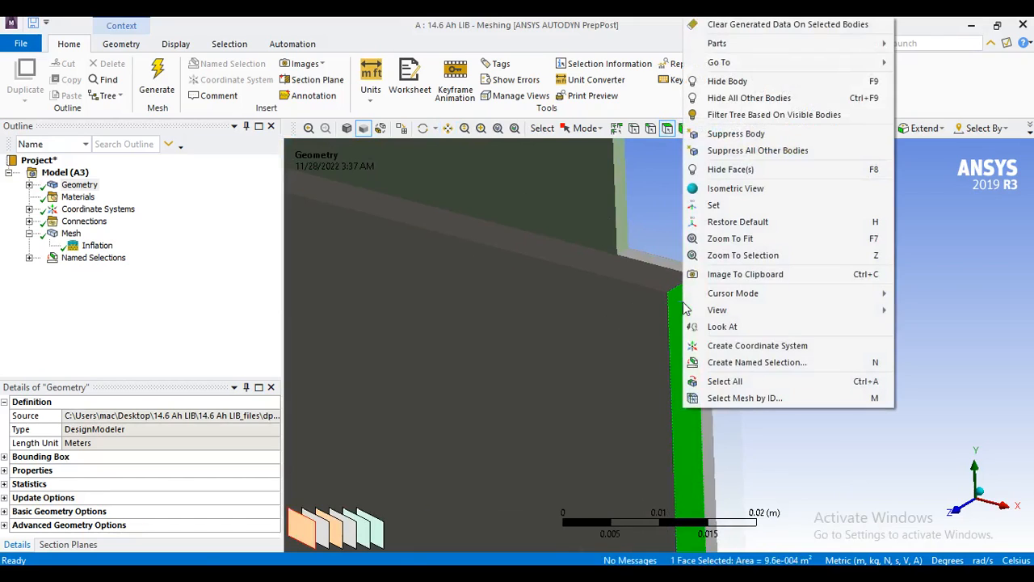
click(761, 362)
text(outlet_1)
key(Return)
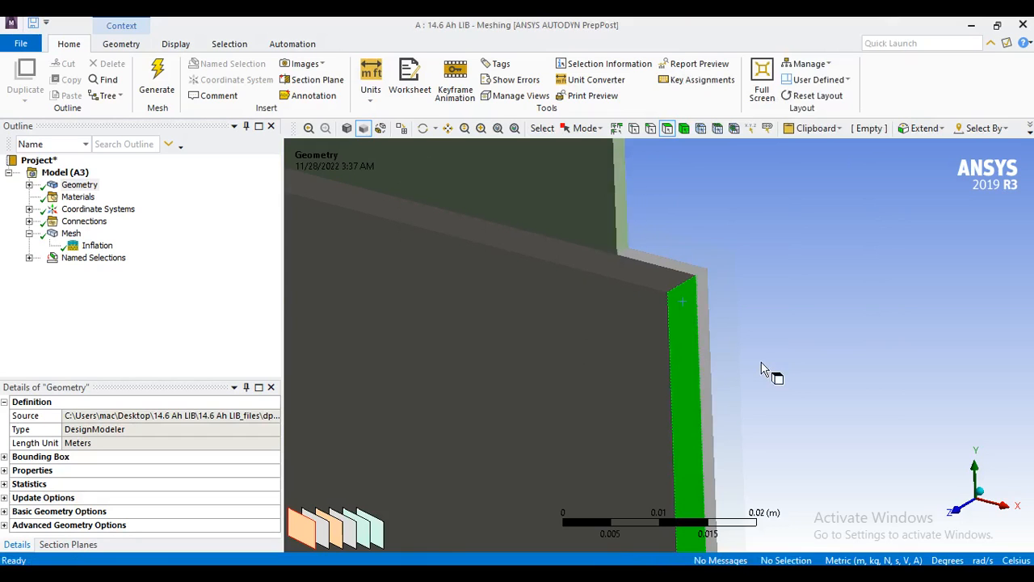
Create a named selection outlet_2 from the narrow +X side face of the fluid_2 body.
click(719, 275)
right_click(721, 278)
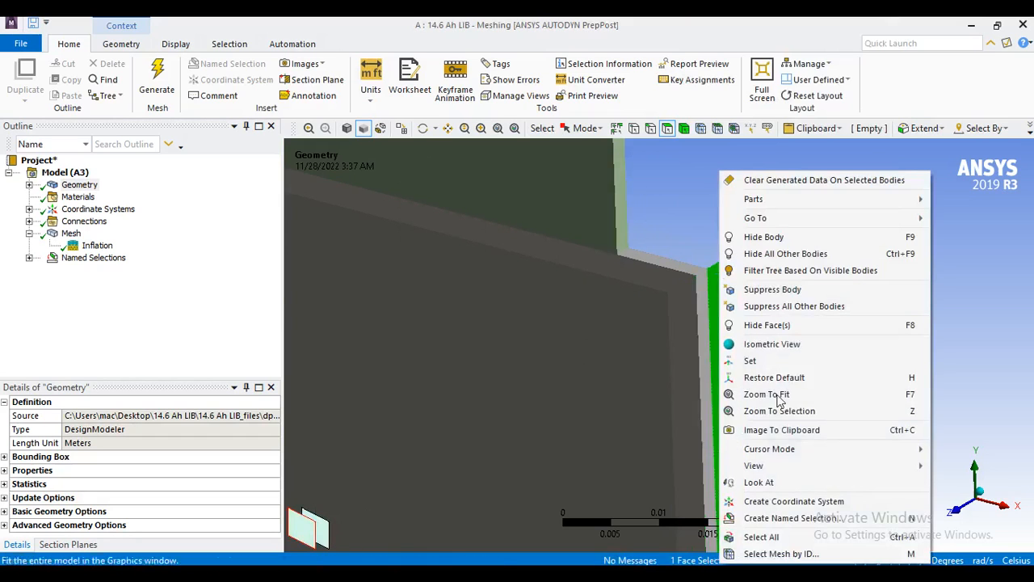
click(790, 518)
text(outlet_2)
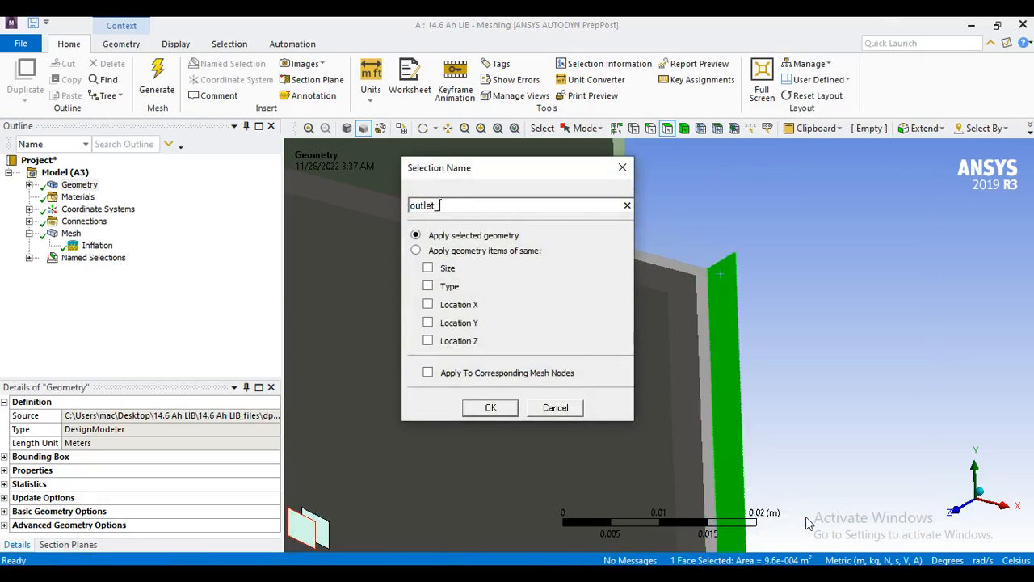
key(Return)
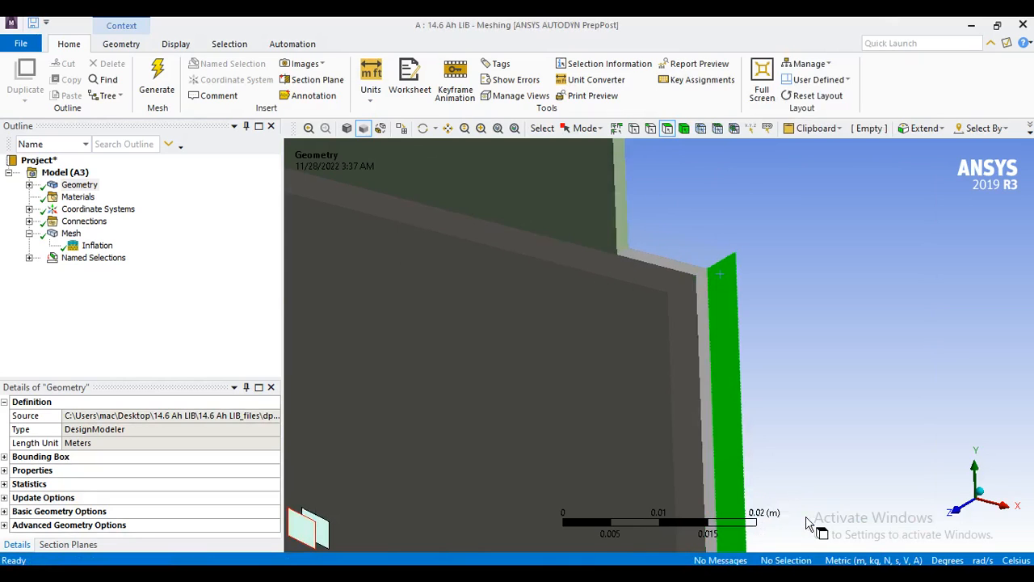
Expand the Named Selections in the model tree to review all defined zones and boundaries.
scroll(656, 249, down, 5)
middle_drag(561, 343, 606, 367)
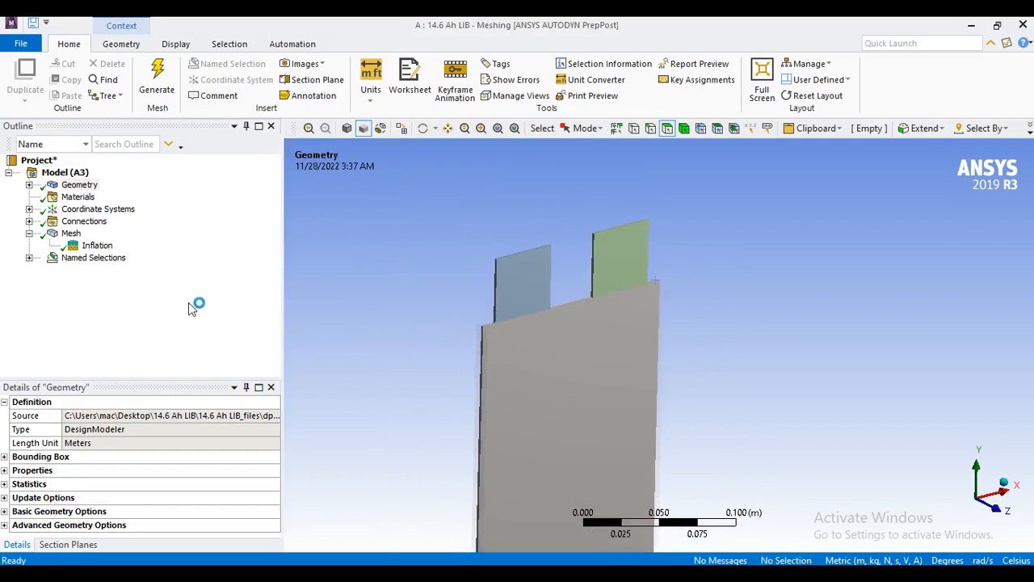
click(29, 257)
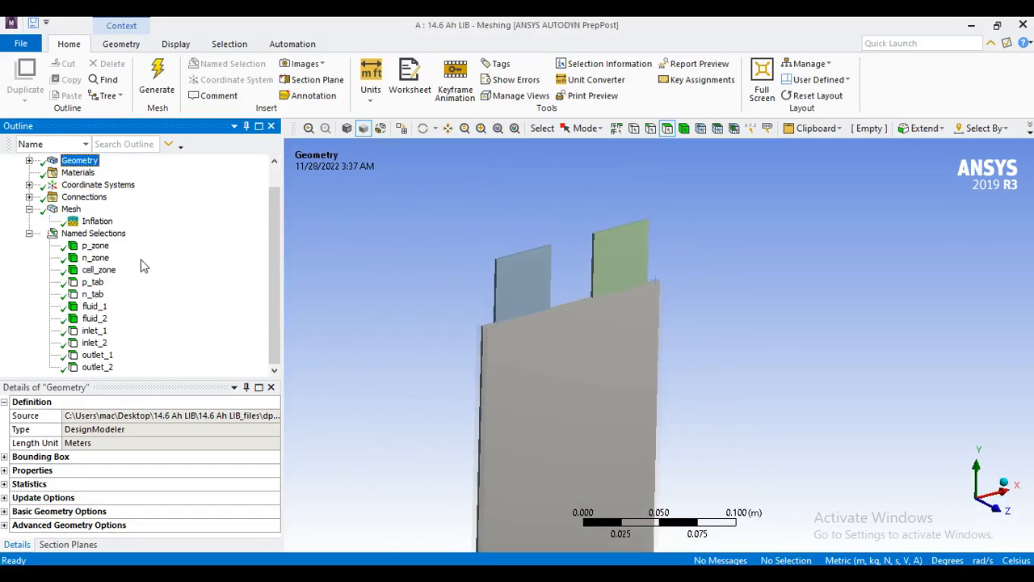
Review each named selection's highlighted geometry in turn, from p_zone, n_zone and cell_zone through the tabs and fluids to outlet_2.
click(102, 247)
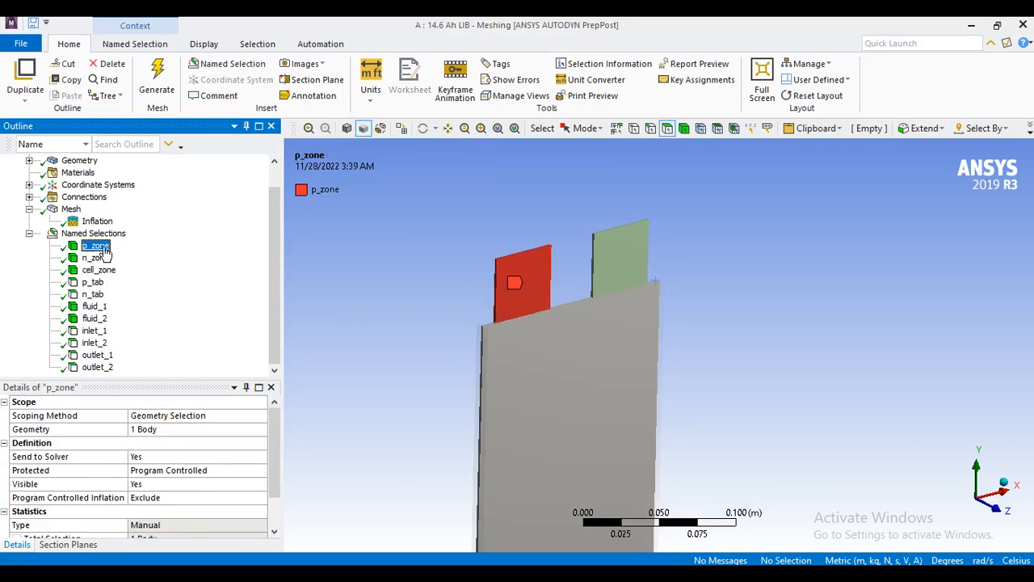
click(98, 259)
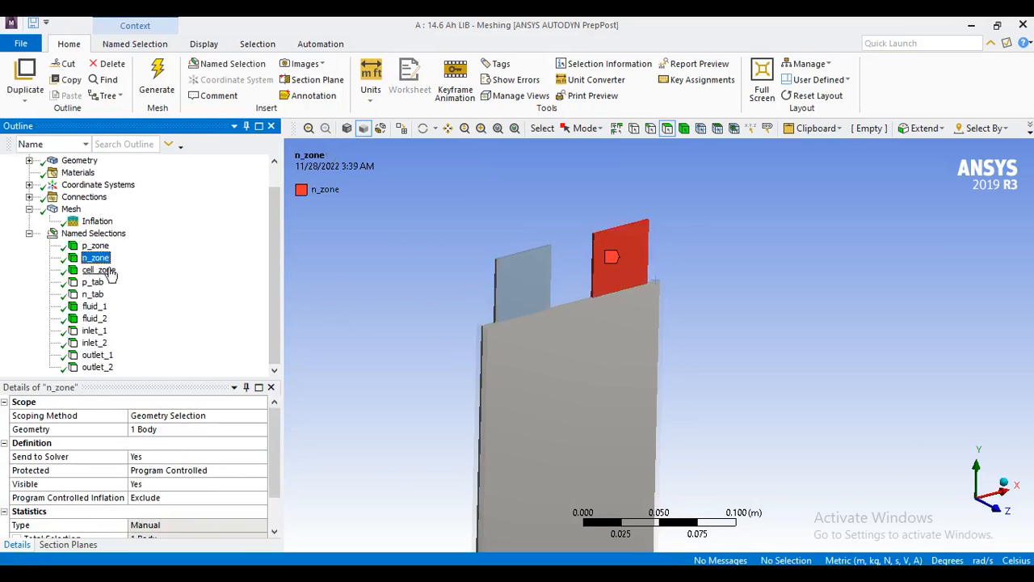
click(109, 272)
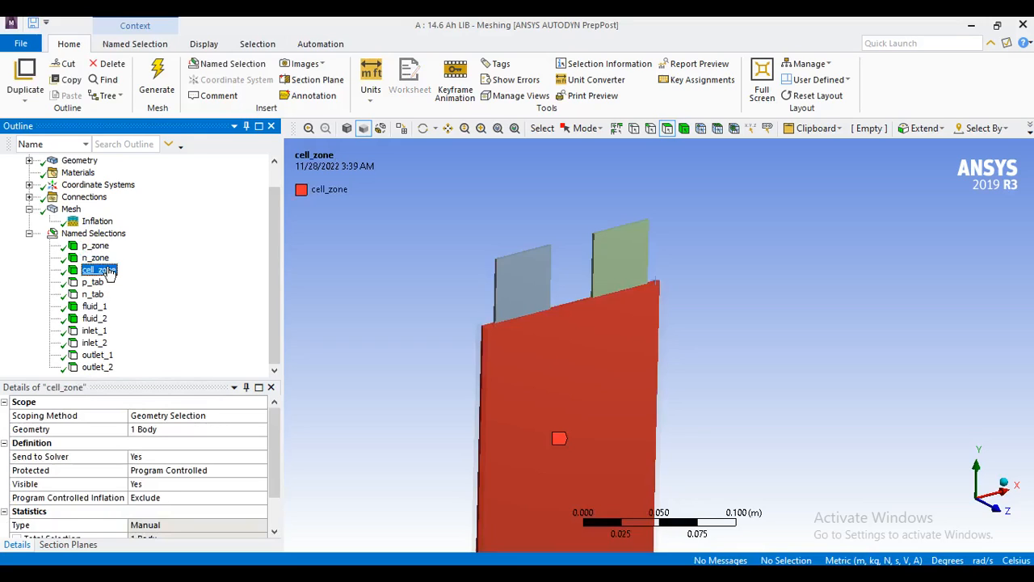
click(95, 283)
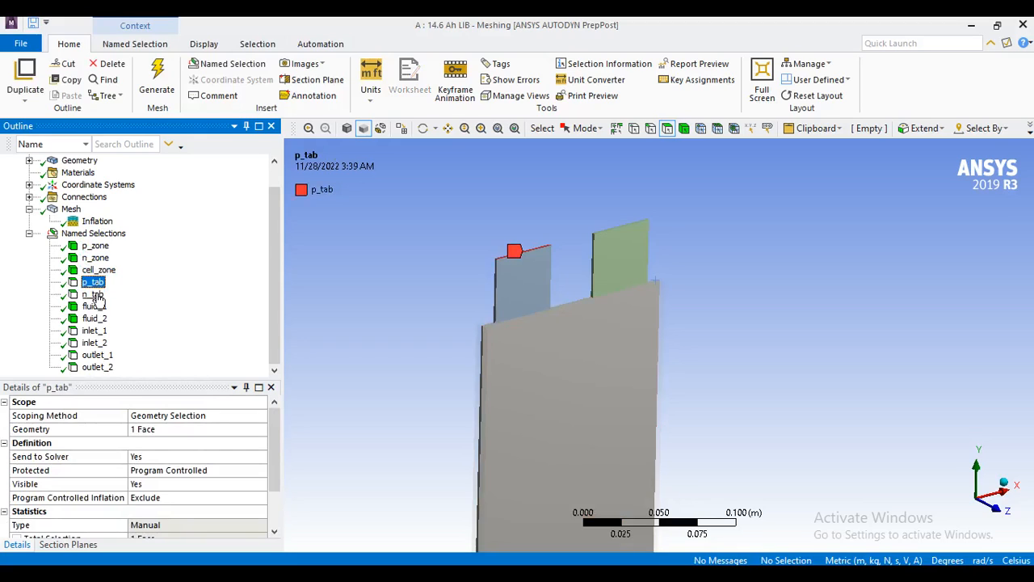
click(95, 295)
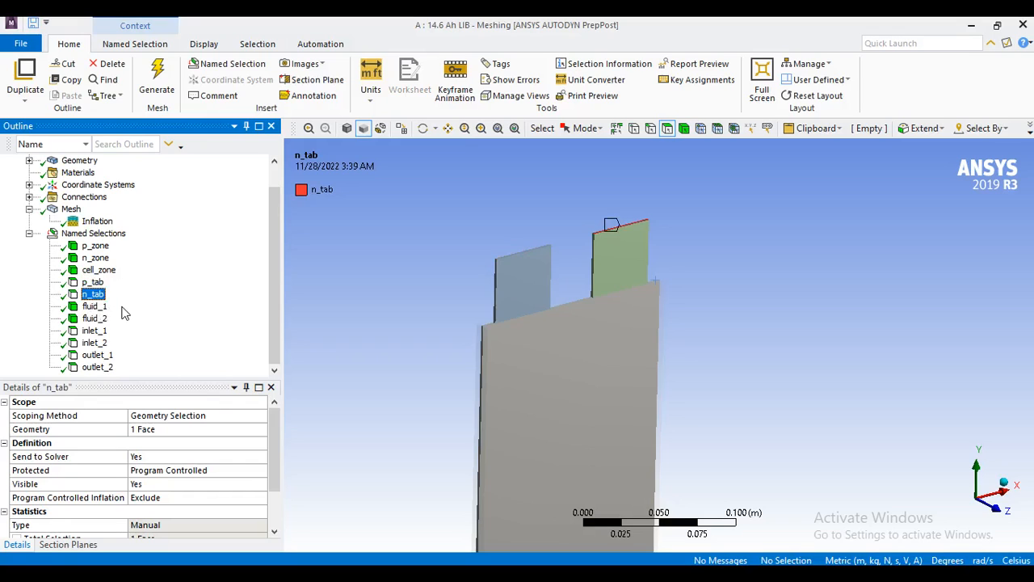
click(95, 307)
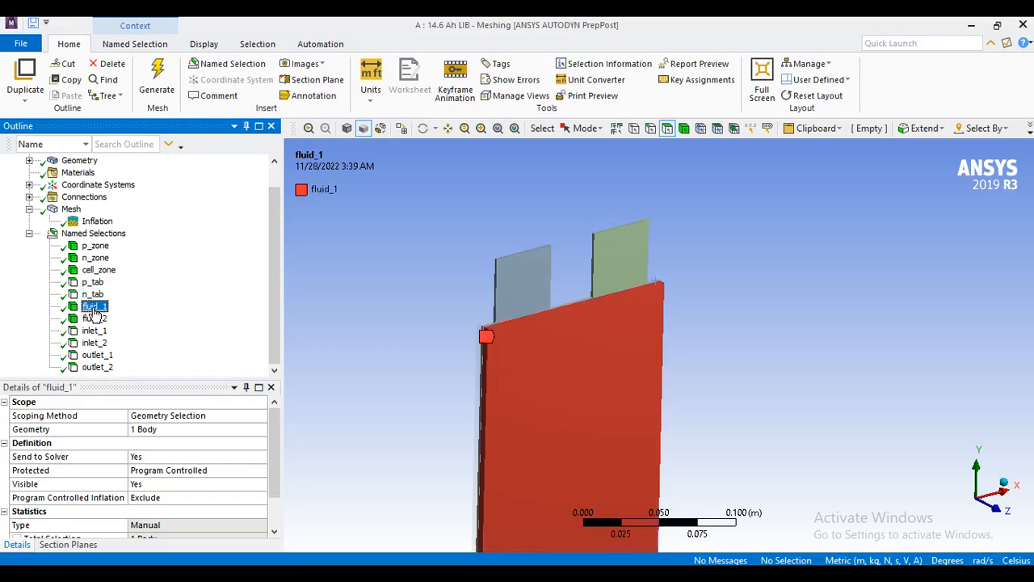
click(94, 319)
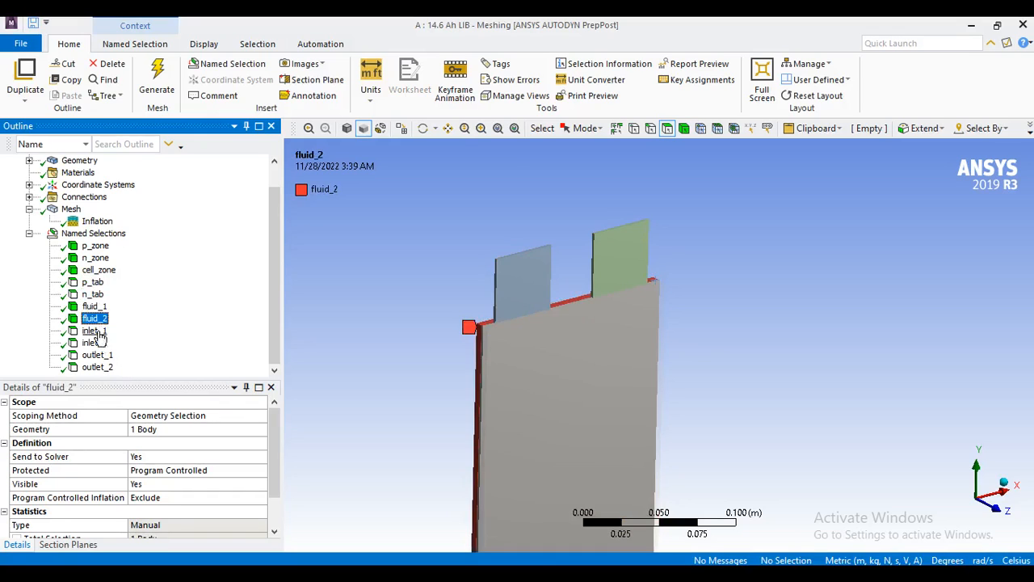
click(95, 331)
click(96, 344)
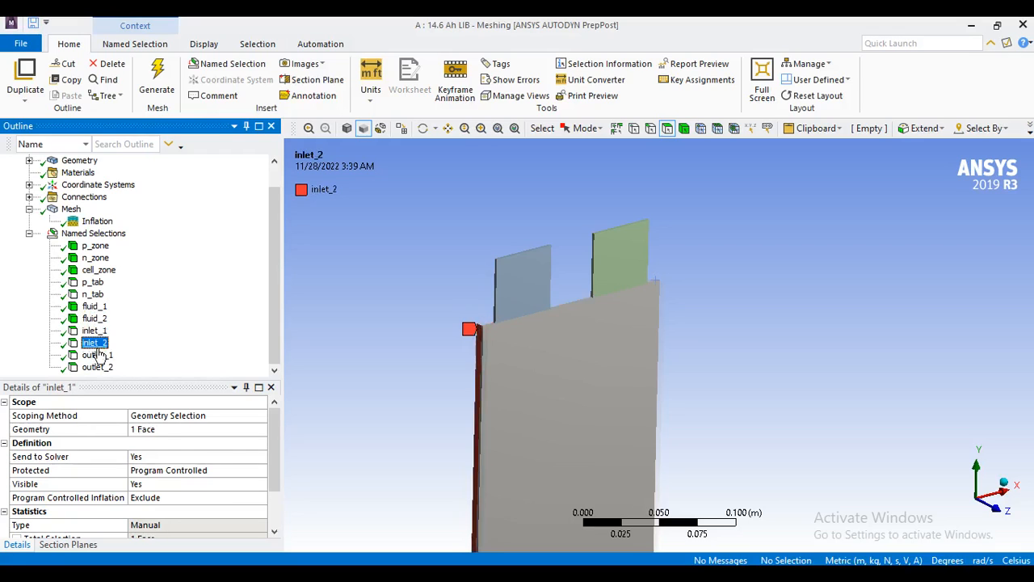
click(98, 356)
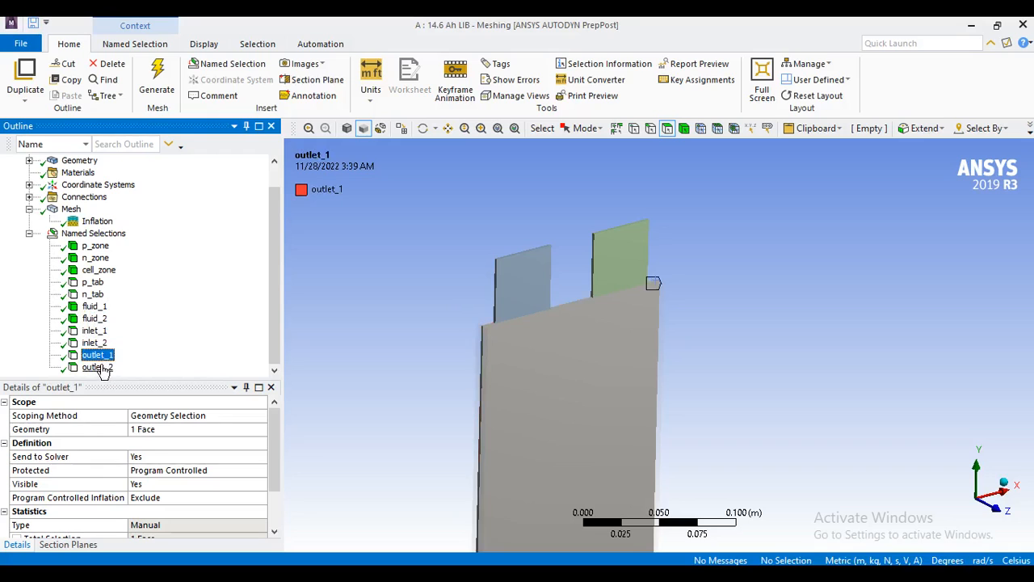
click(99, 367)
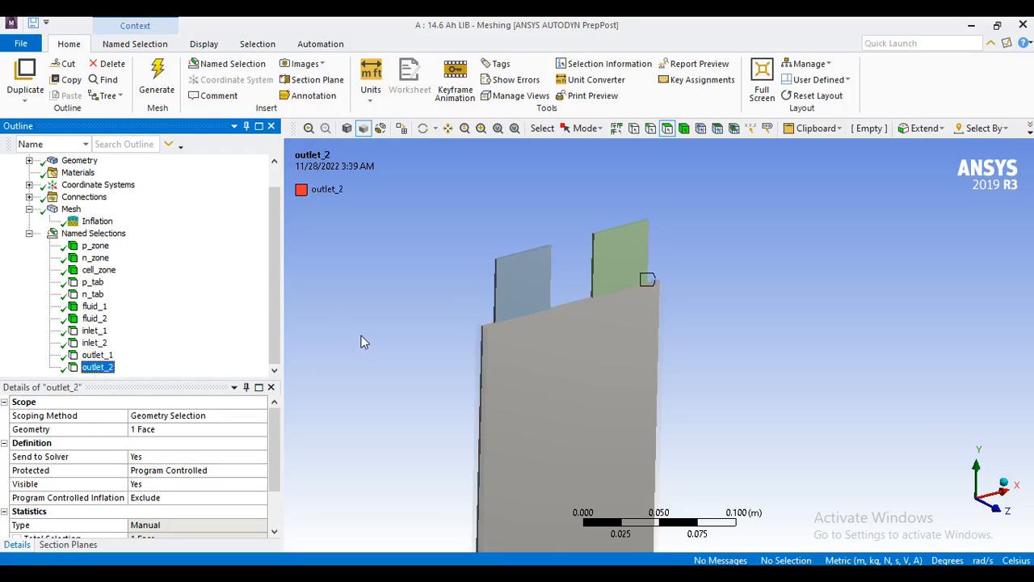
Examine the generated mesh closely at the battery's upper -X corner, where the cell meets the two fluid layers.
click(73, 209)
scroll(548, 320, up, 5)
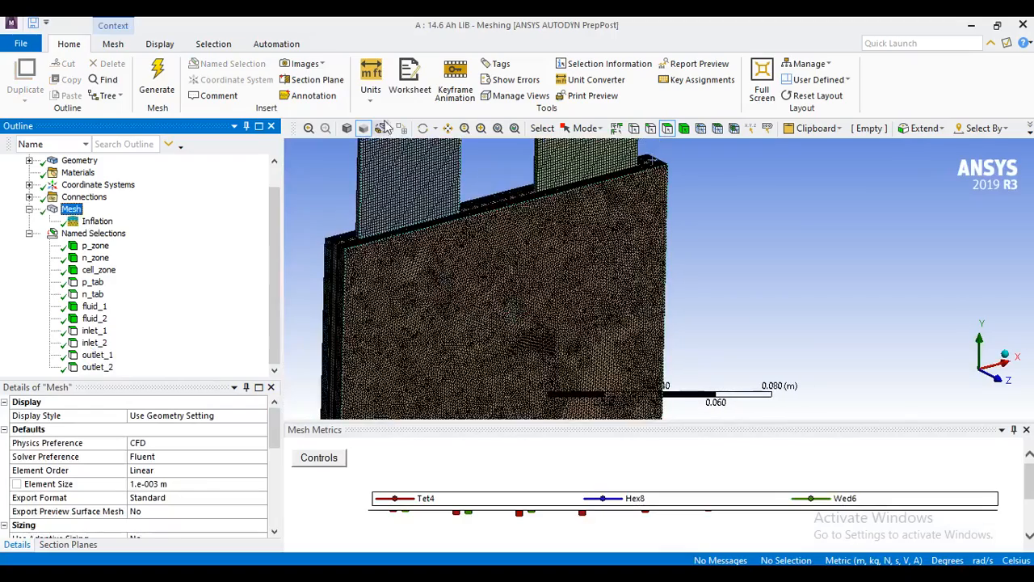
click(448, 128)
drag(469, 182, 618, 272)
scroll(618, 272, up, 5)
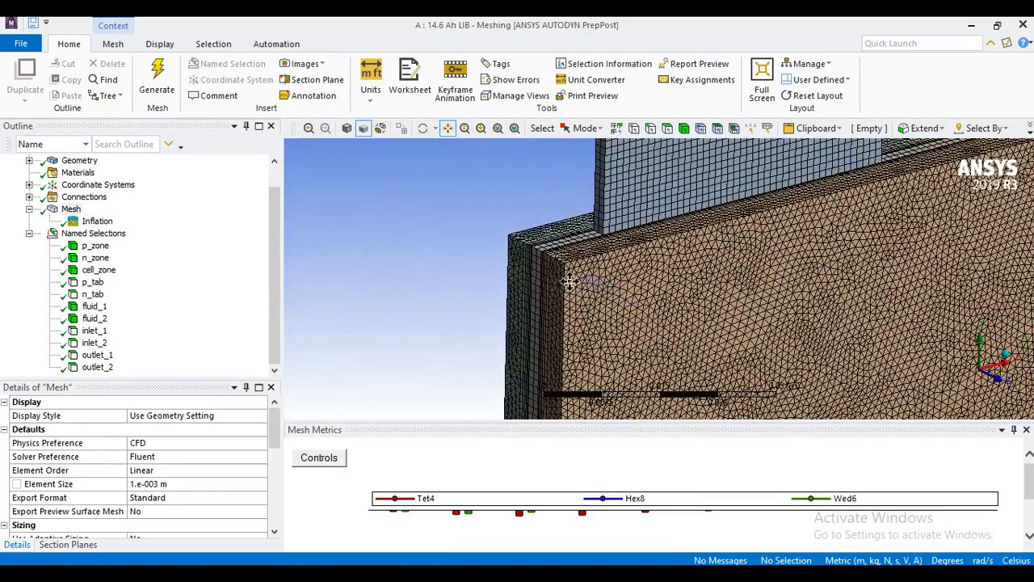
scroll(566, 272, up, 2)
drag(525, 258, 660, 269)
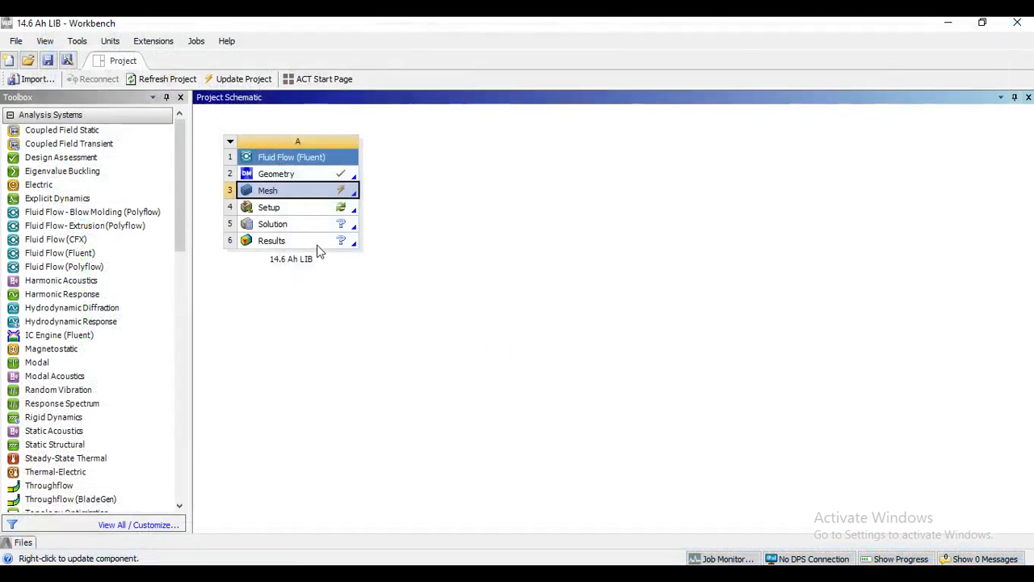
Switch to Workbench and update the Mesh cell of the 14.6 Ah LIB Fluid Flow (Fluent) system.
right_click(305, 189)
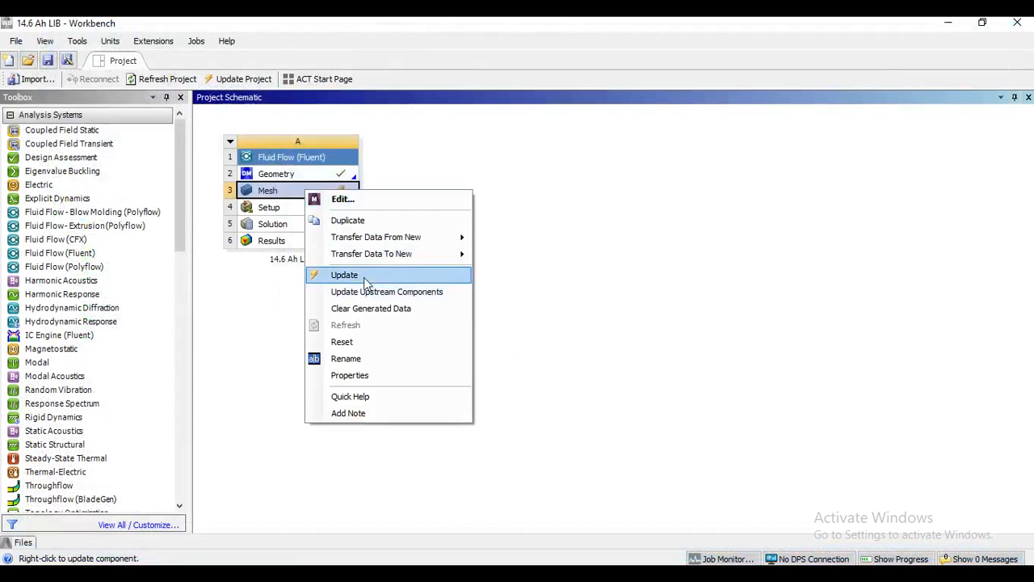
click(344, 275)
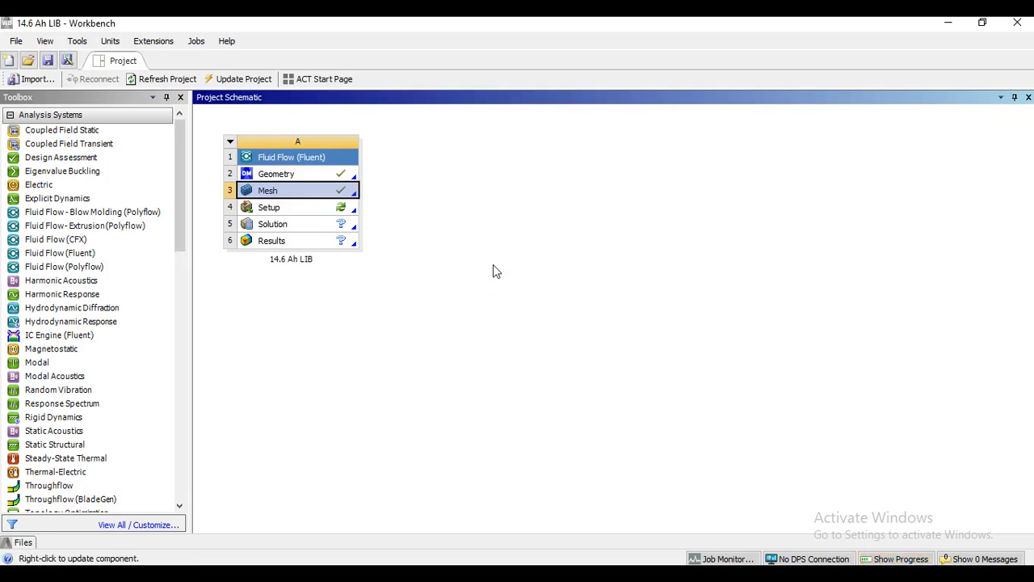
Open the system's Setup in Fluent as a 3D serial session with Double Precision enabled.
click(307, 212)
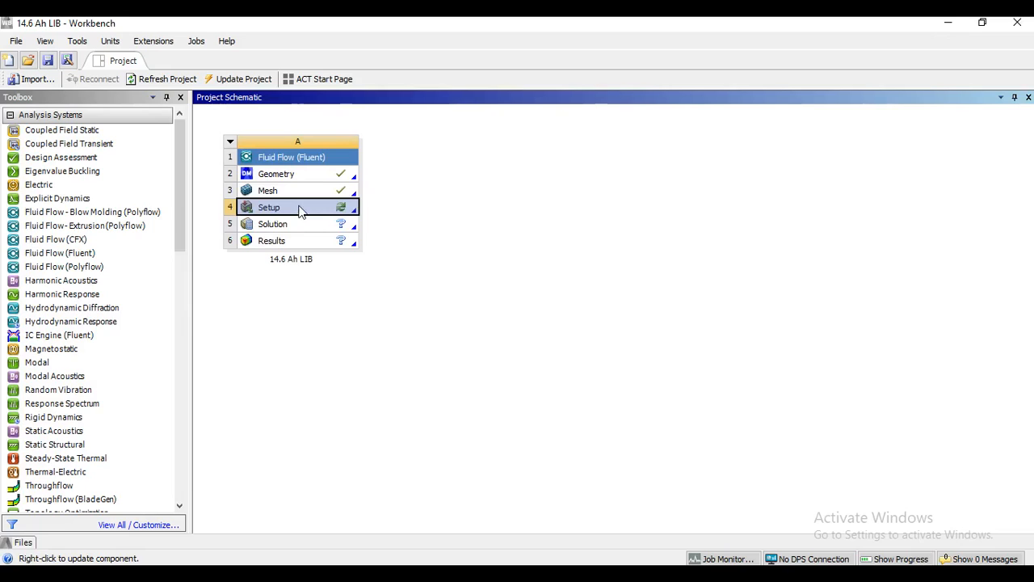
right_click(300, 211)
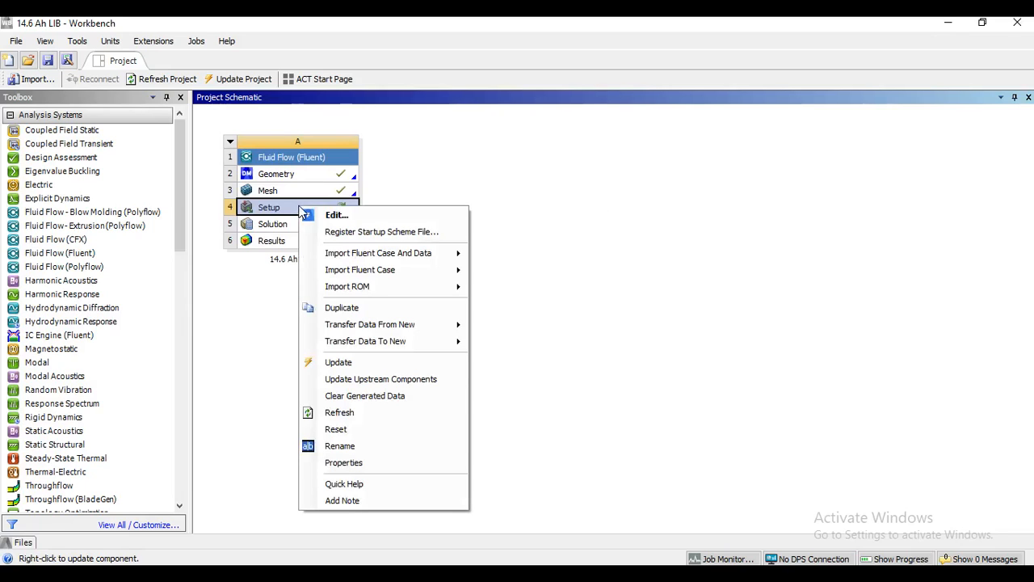
click(336, 215)
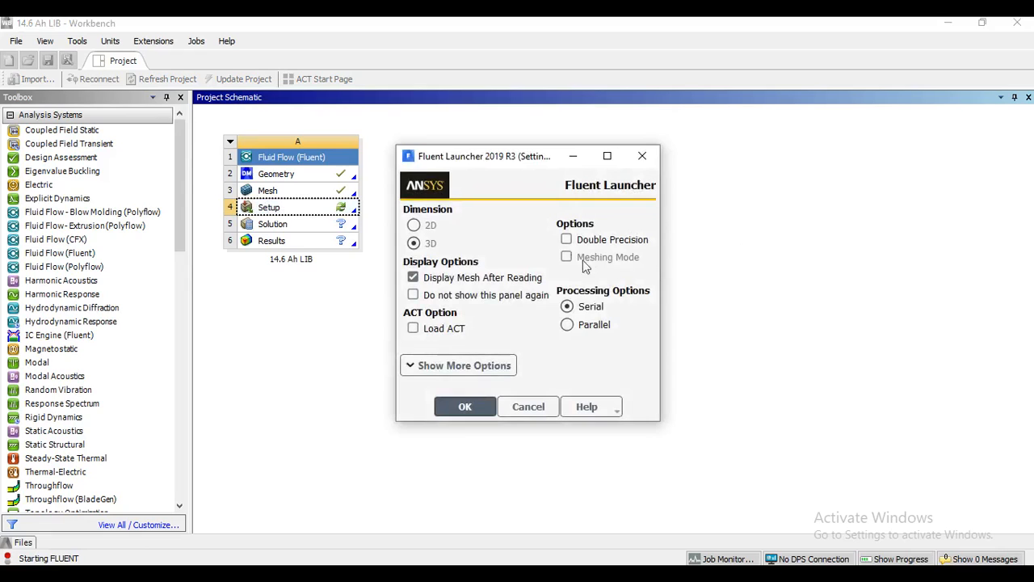
click(566, 239)
click(463, 411)
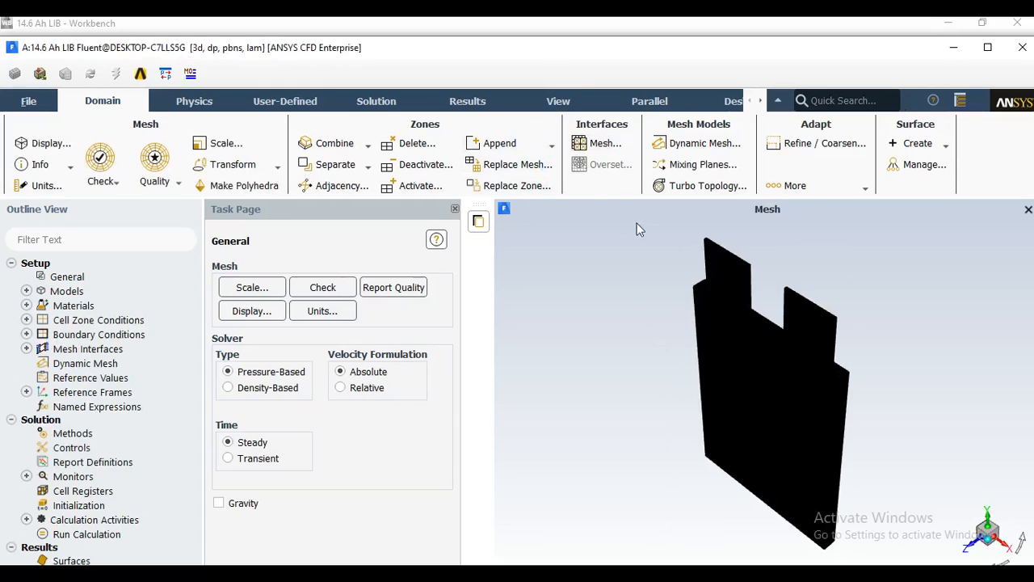
Examine the imported mesh between the two tabs, including the cell layers and adjoining inflation layers of the fluid domains.
scroll(797, 319, up, 2)
scroll(796, 312, up, 5)
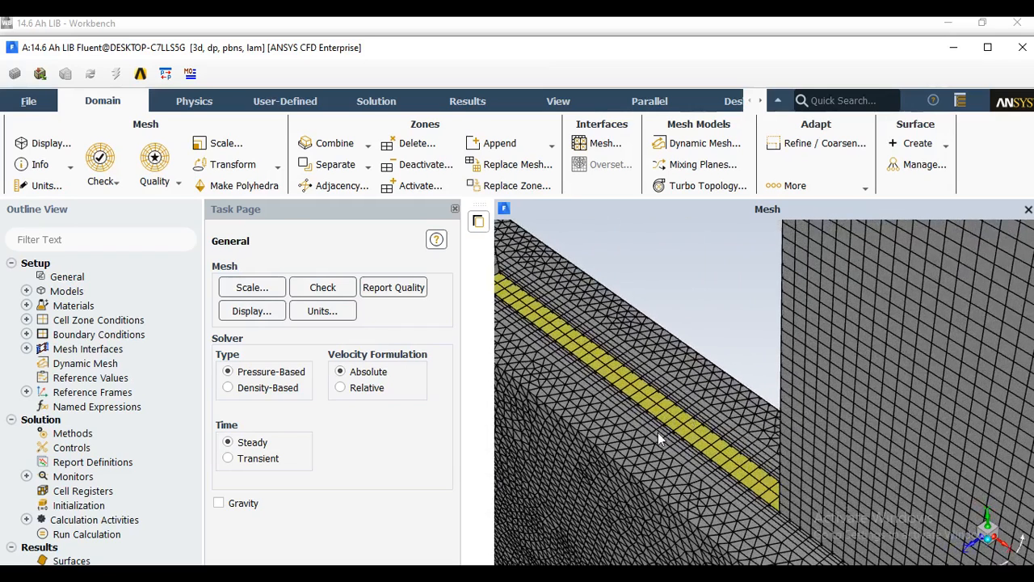
scroll(703, 456, down, 4)
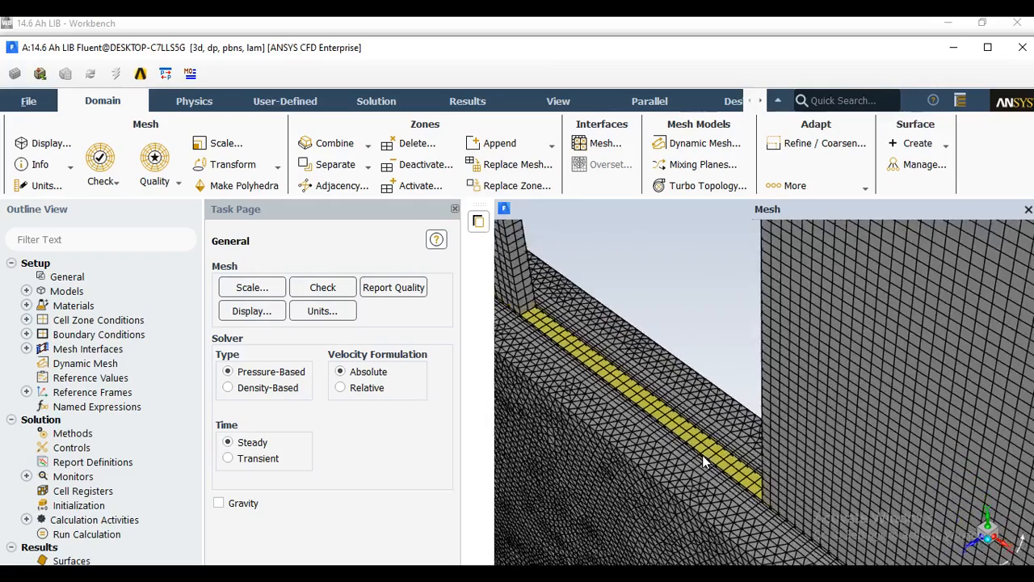
scroll(702, 456, up, 6)
scroll(682, 456, up, 3)
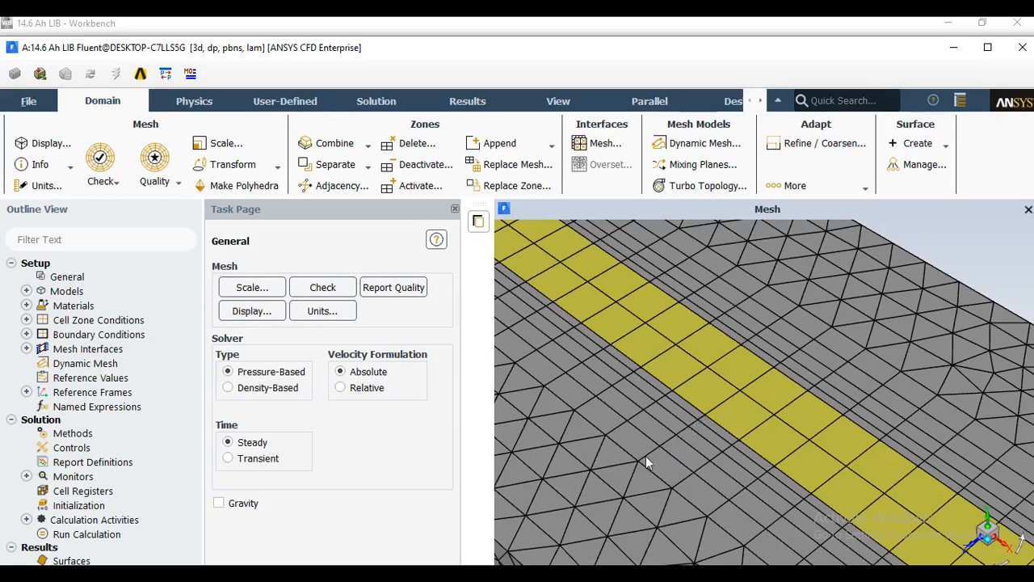
scroll(849, 496, up, 2)
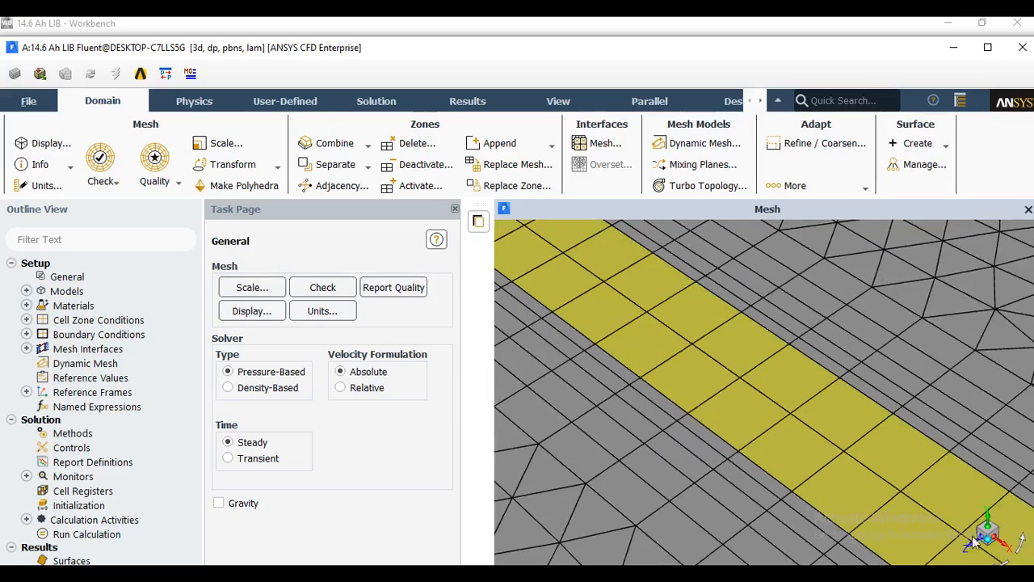
scroll(789, 426, down, 6)
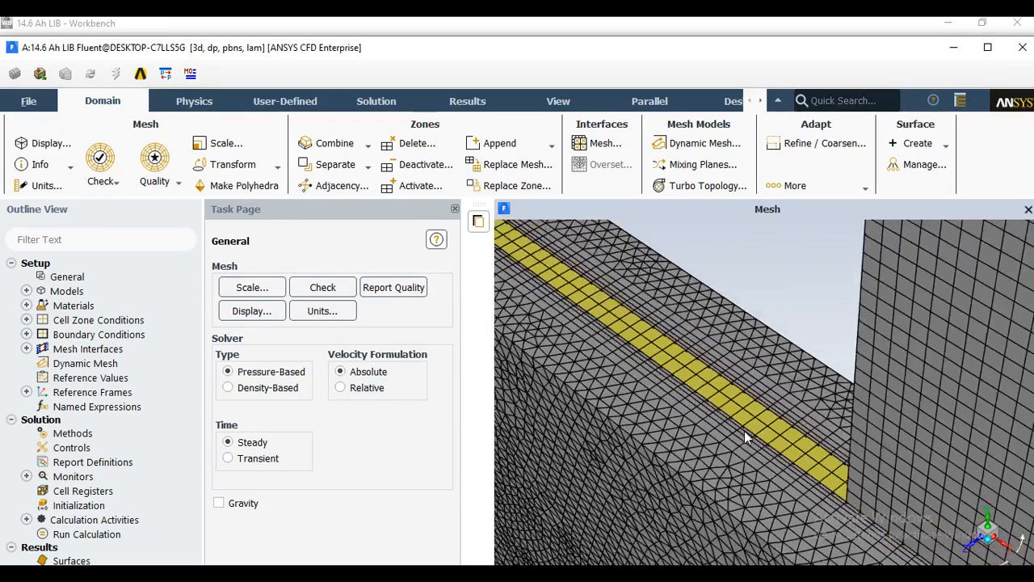
scroll(718, 421, down, 4)
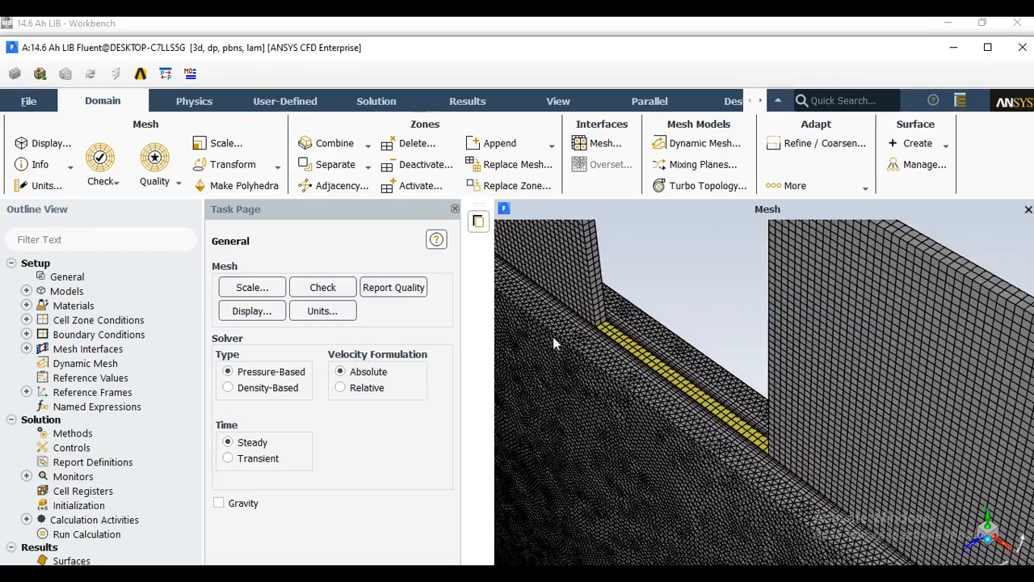
Perform a mesh check and review the reported volume and face area statistics in the console.
drag(447, 36, 423, 28)
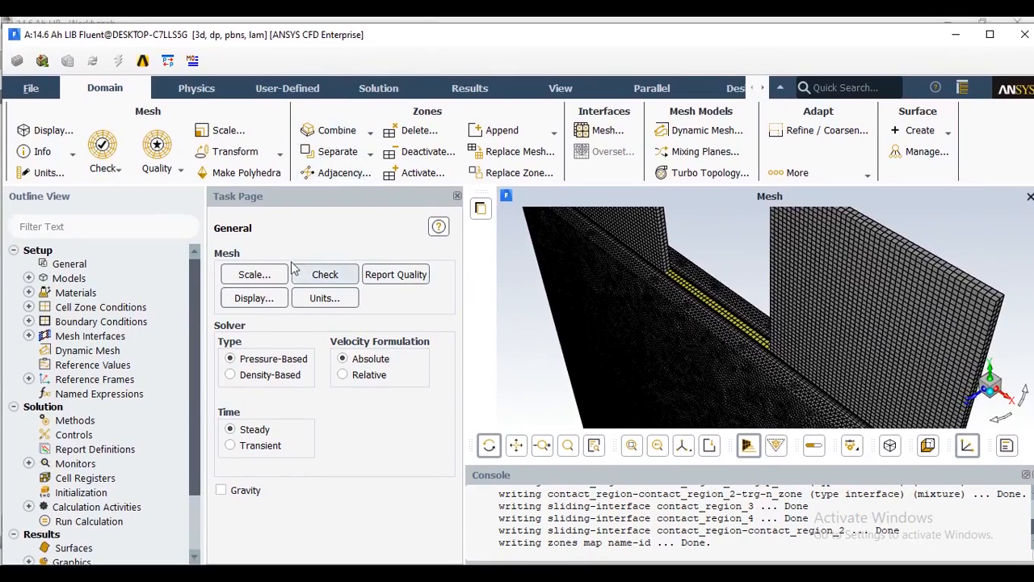
click(117, 169)
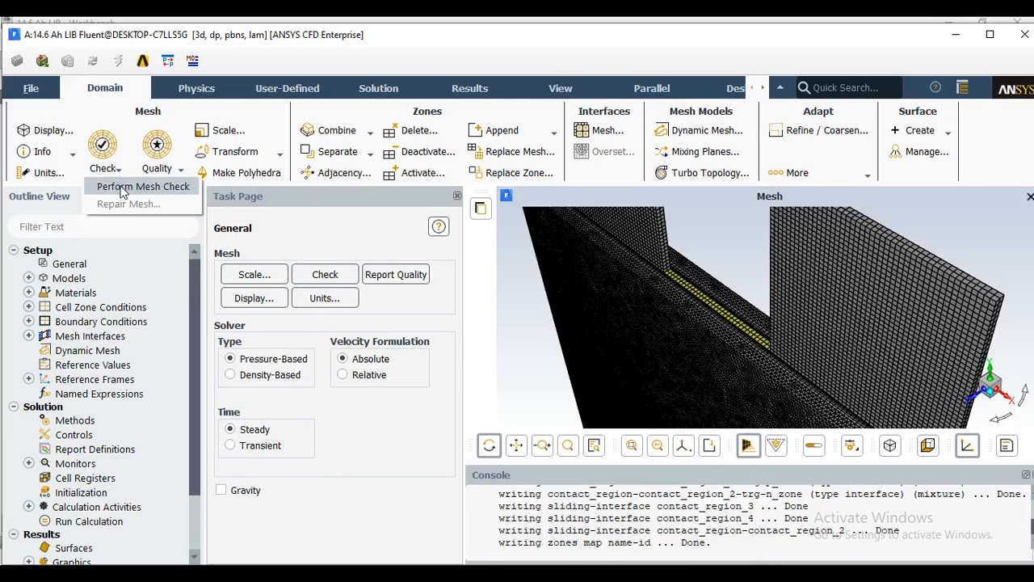
click(123, 187)
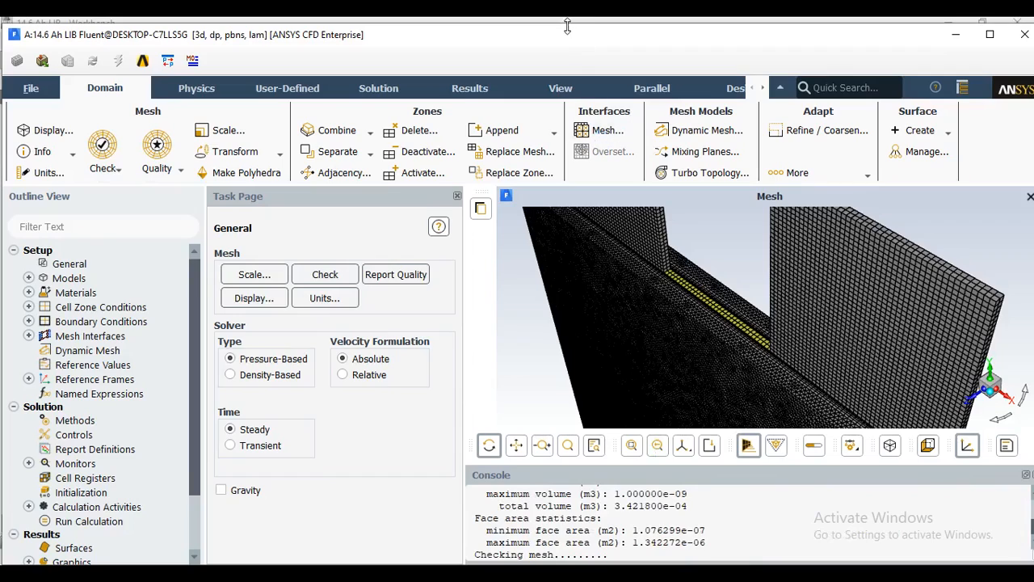
drag(568, 27, 571, 36)
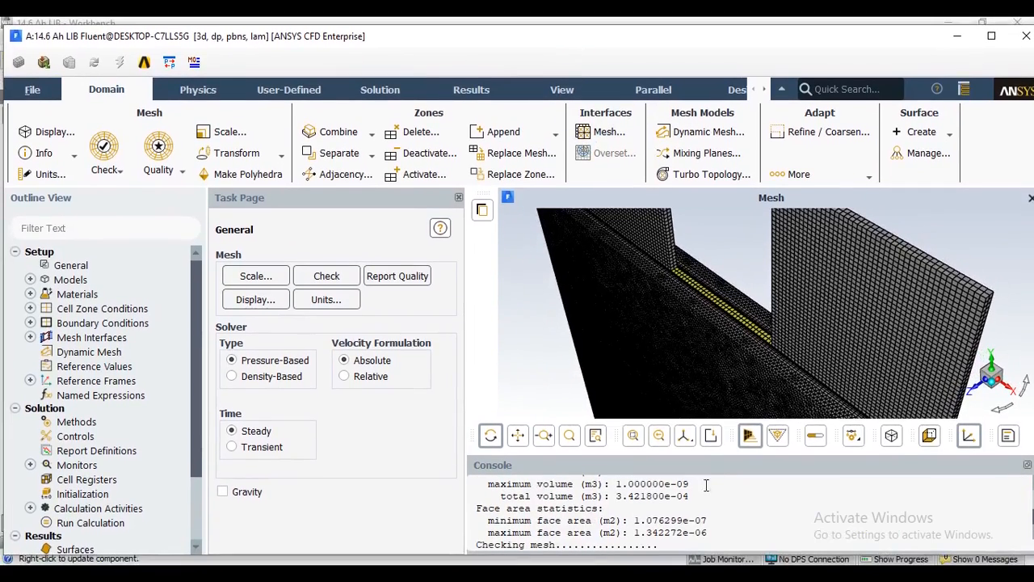
scroll(719, 517, up, 1)
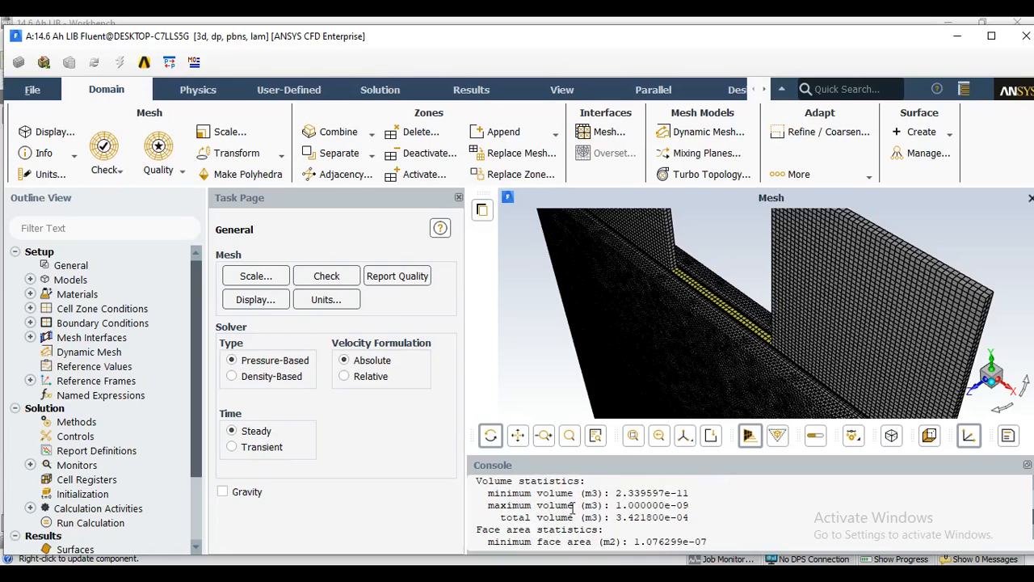
scroll(670, 505, down, 3)
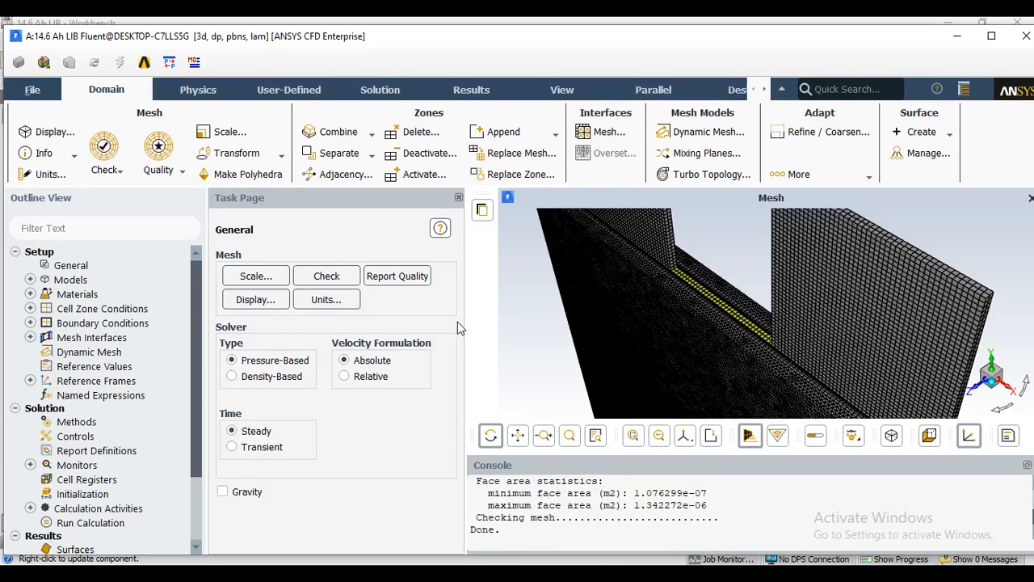
Set the solver time to Transient and enable the Energy equation.
click(232, 448)
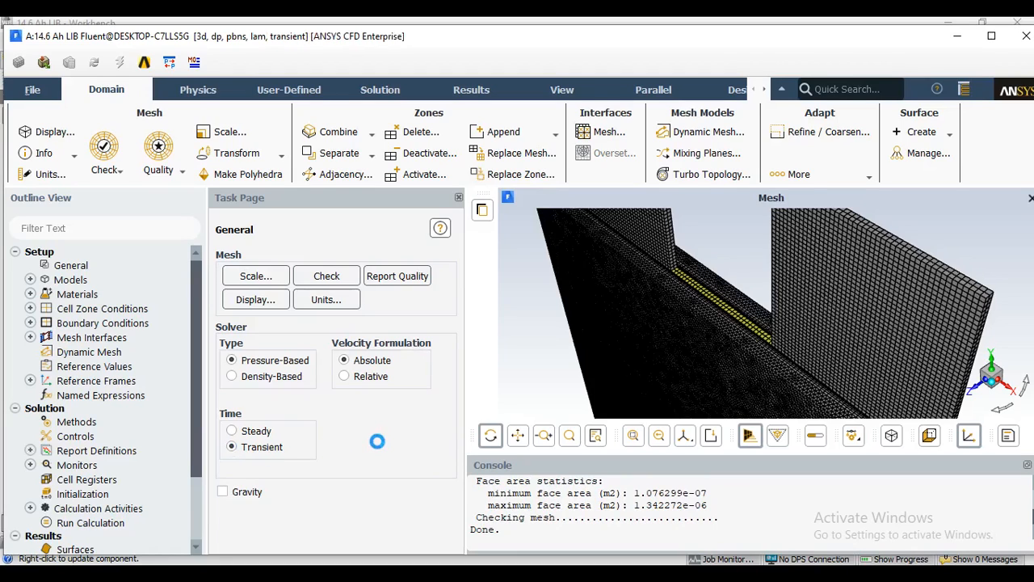
click(201, 92)
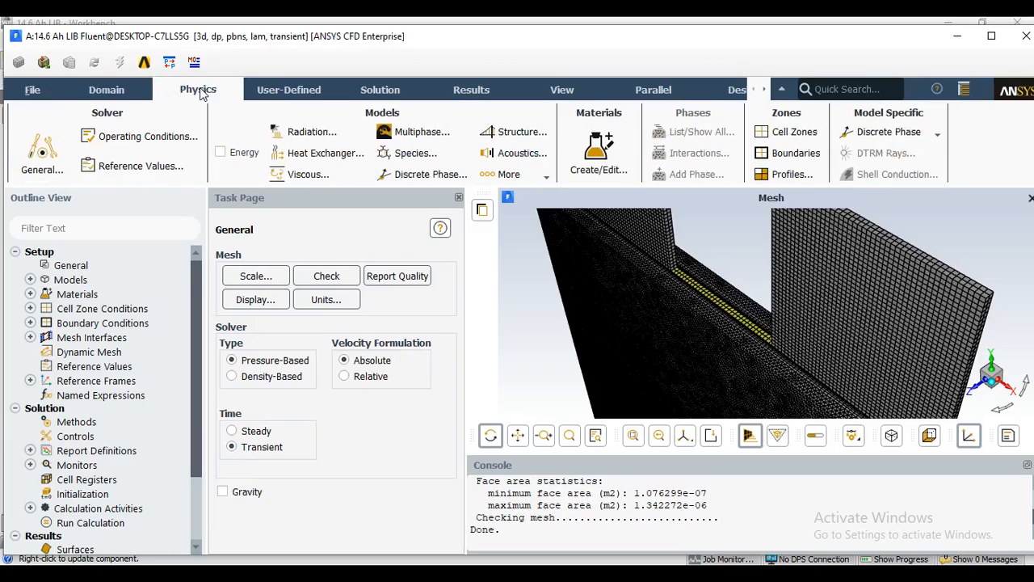
click(222, 152)
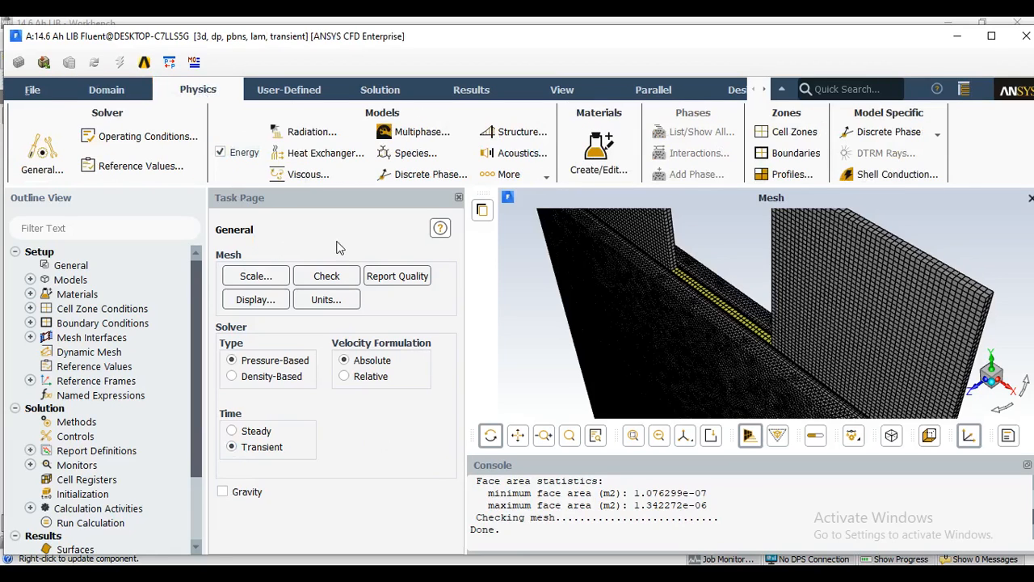
Check that the Flow and Energy equations are both selected for the solution and accept the selection.
click(384, 93)
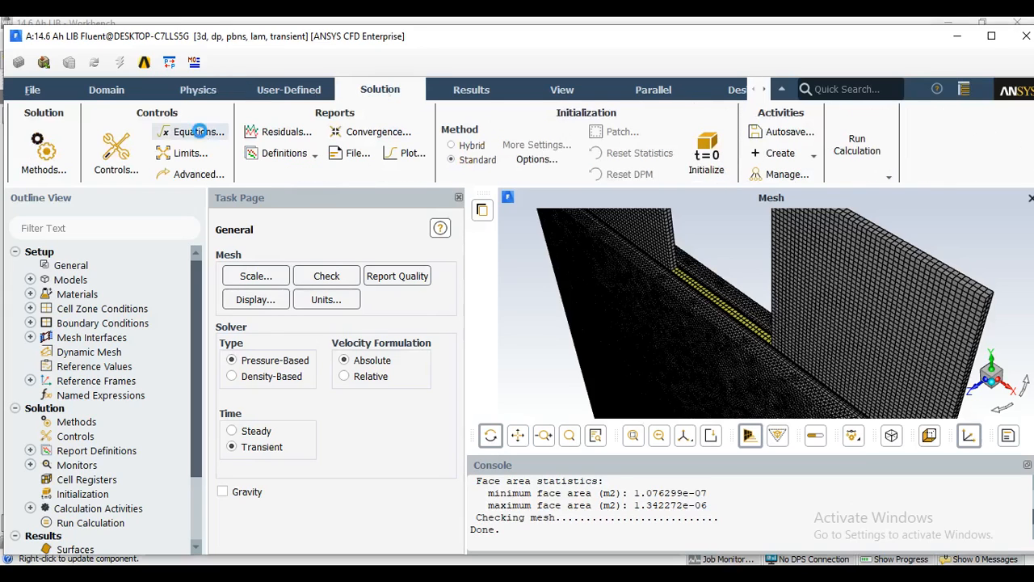
click(200, 132)
drag(300, 334, 297, 179)
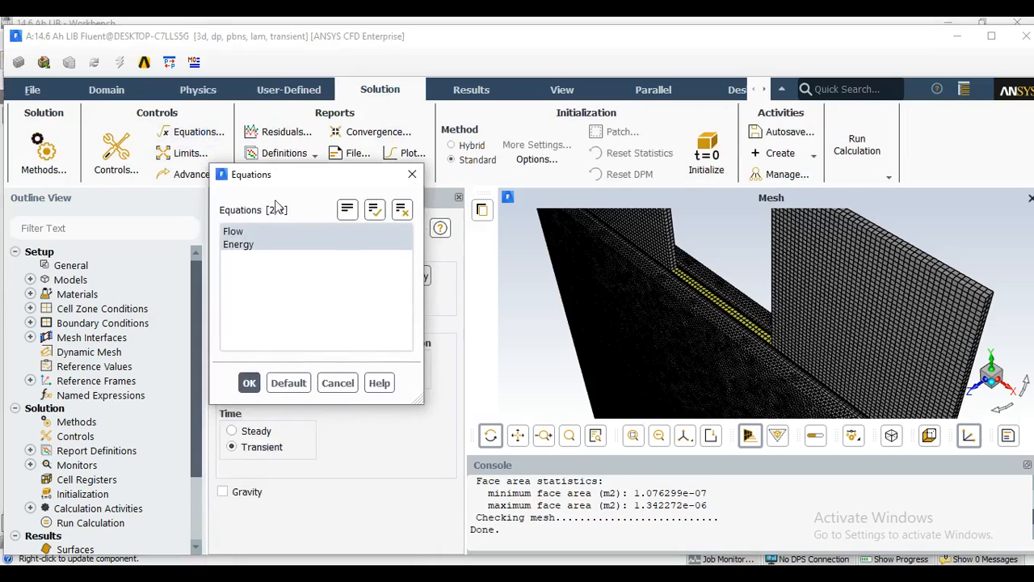
click(250, 387)
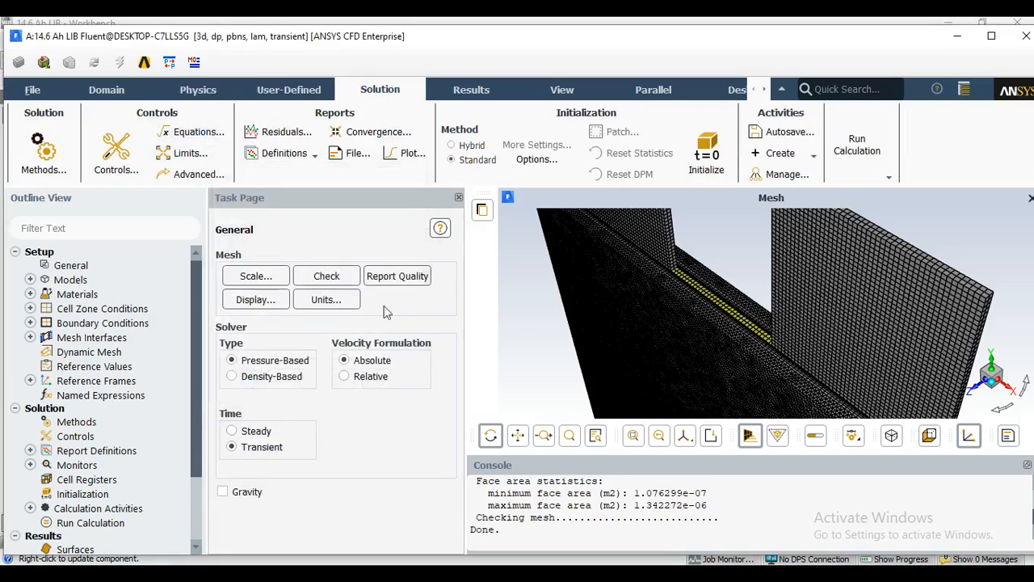
Load add-on module 8, the Dual-Potential MSMD Battery Model, with the console command define models addon-module.
click(109, 91)
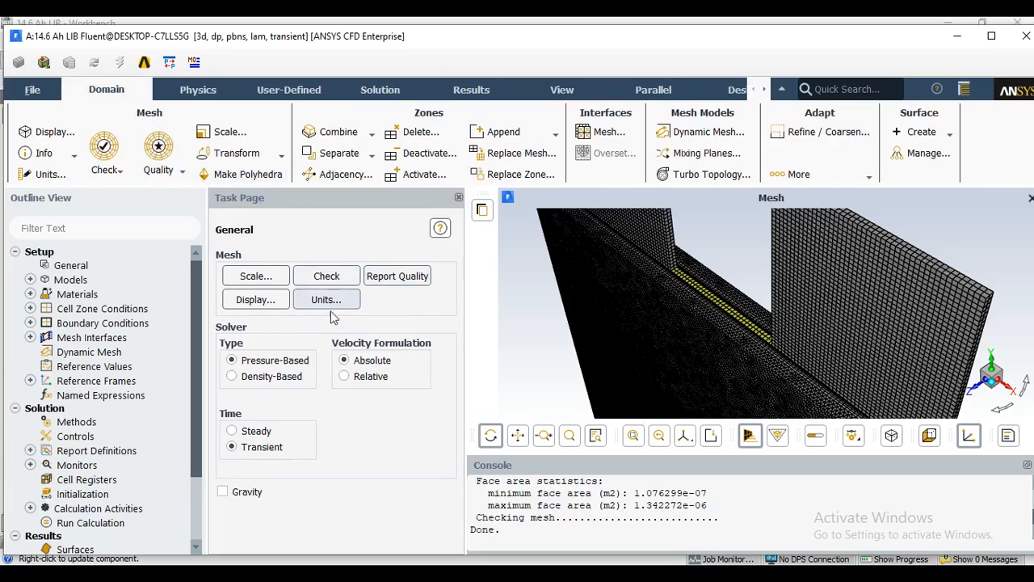
click(30, 281)
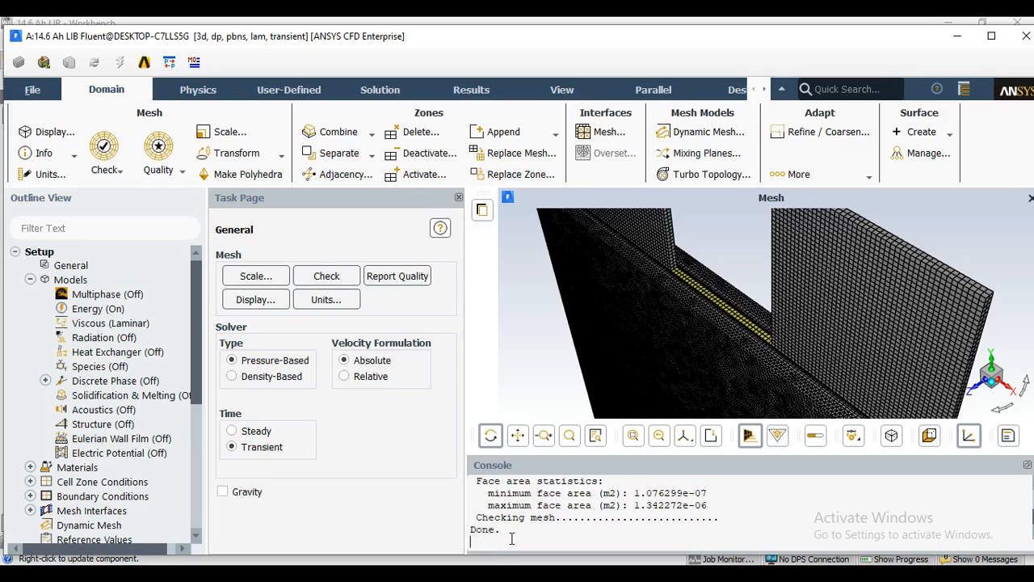
text(define models addon-module)
key(Return)
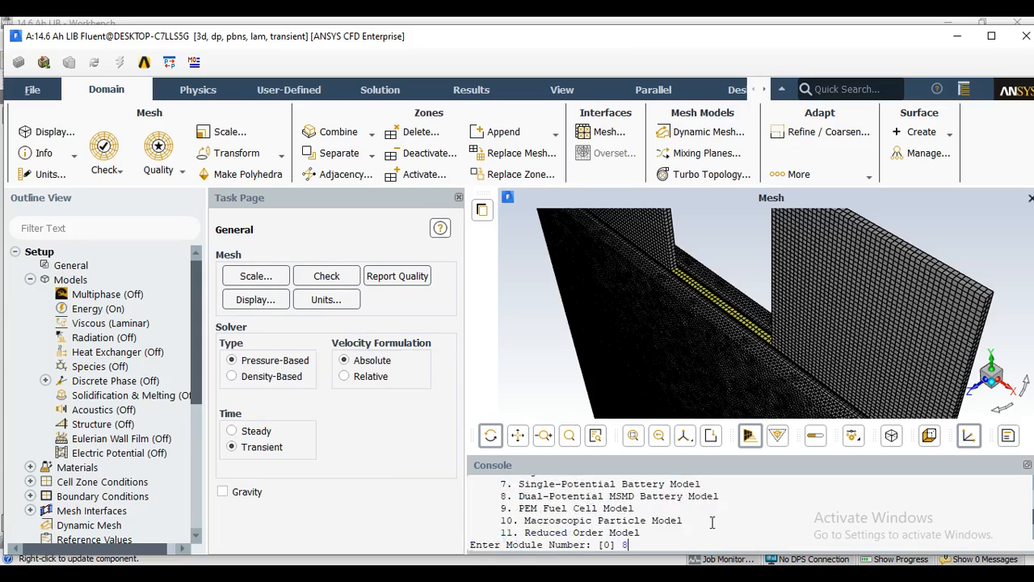
key(Return)
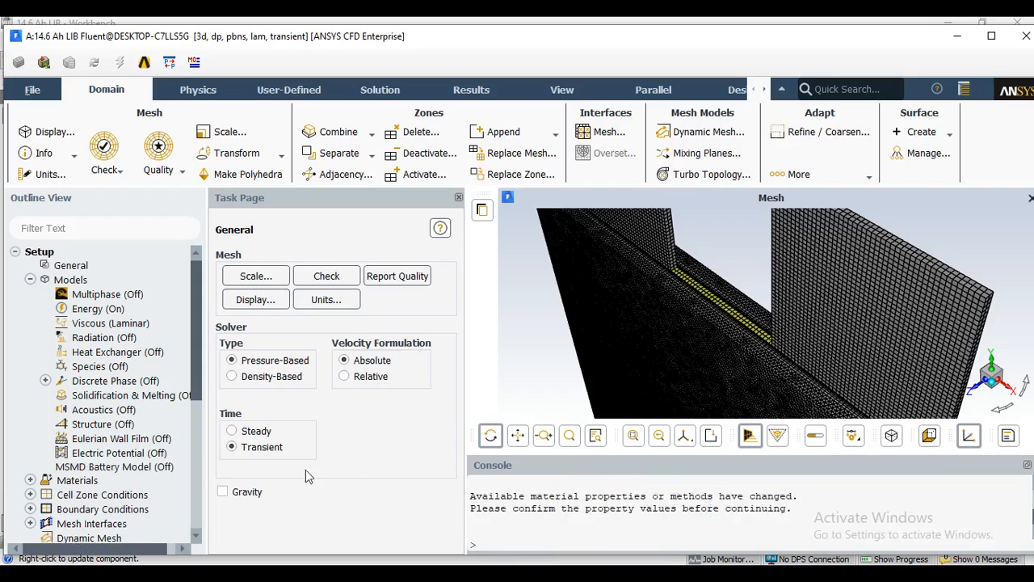
Enable the MSMD battery model and choose Specified Resistance as its electrical solution option.
double_click(110, 468)
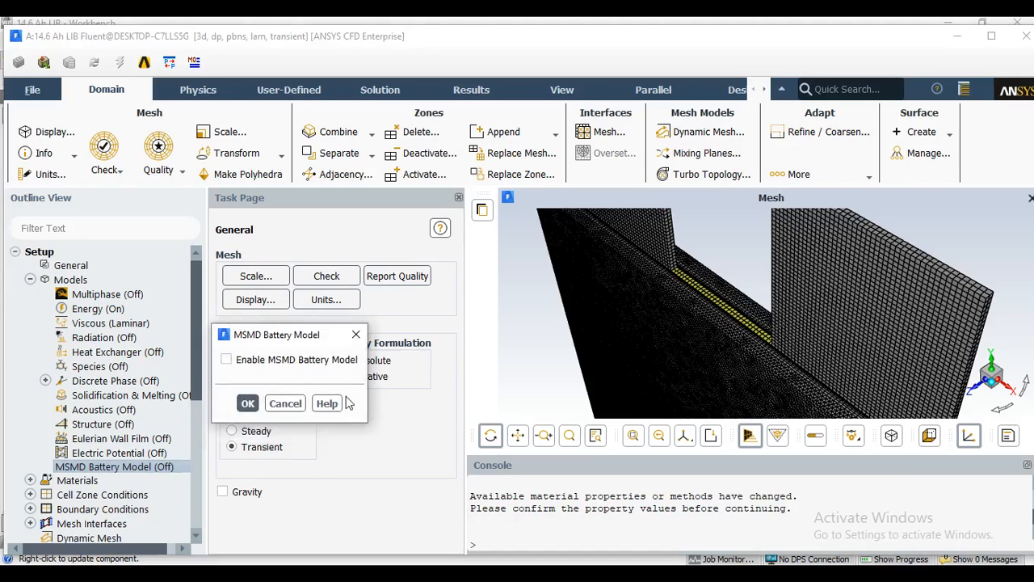
click(274, 365)
drag(388, 335, 382, 59)
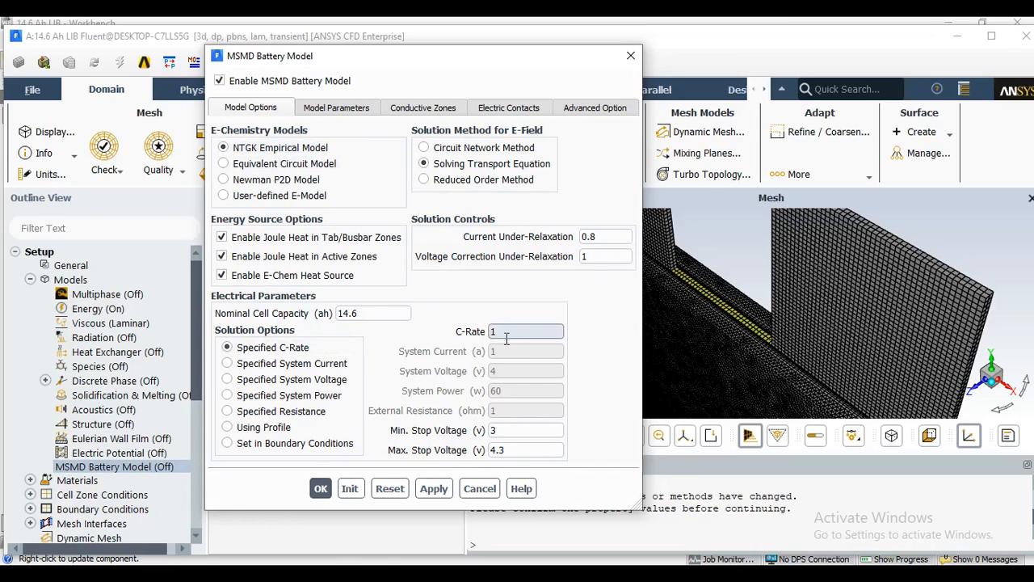
click(229, 412)
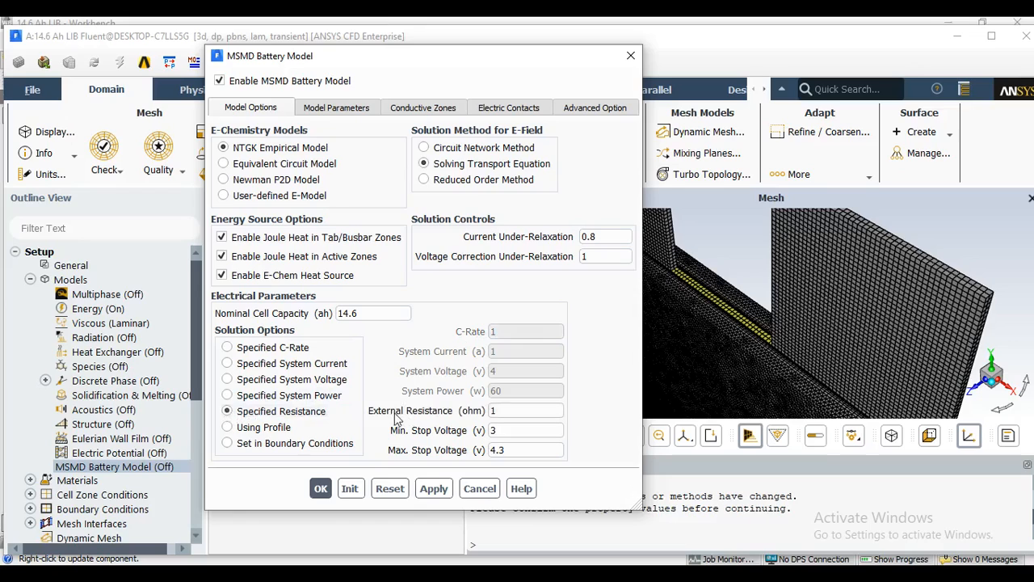
double_click(500, 412)
Assign cell_zone as the battery model's active component and n_zone and p_zone as its tab components.
click(349, 112)
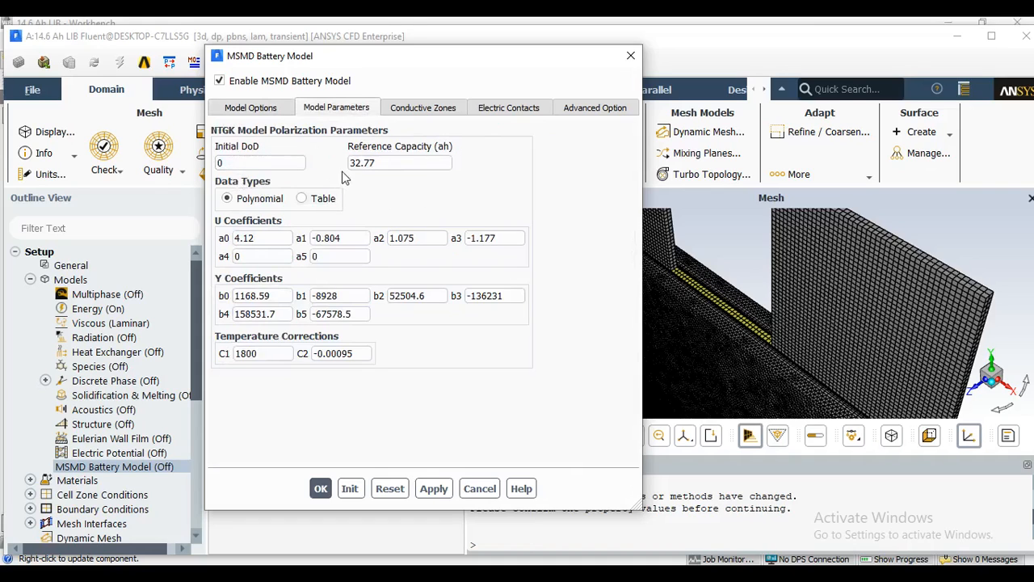
click(428, 111)
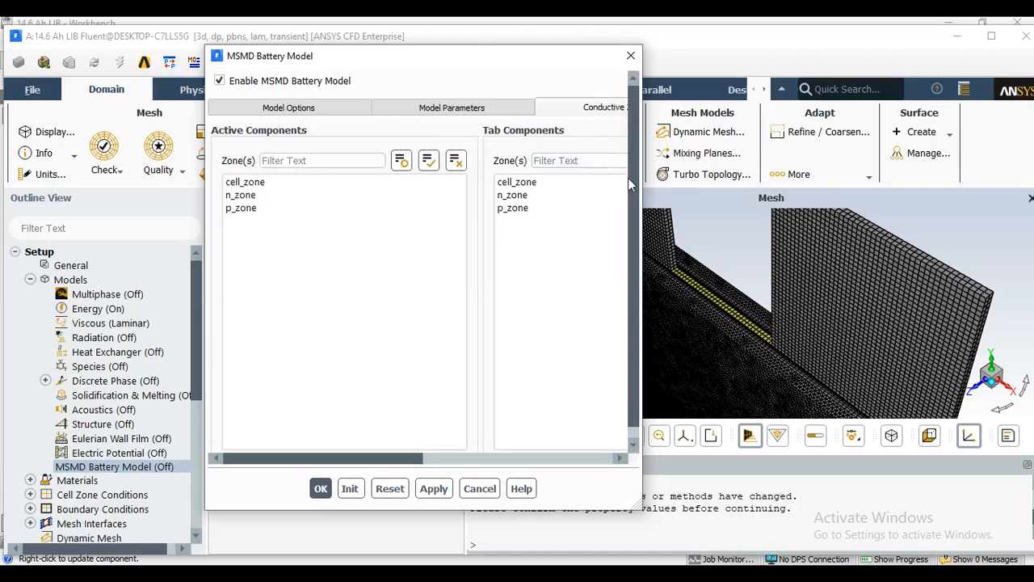
drag(643, 185, 976, 196)
mouse_move(743, 62)
mouse_down()
mouse_move(605, 57)
mouse_move(620, 60)
mouse_up()
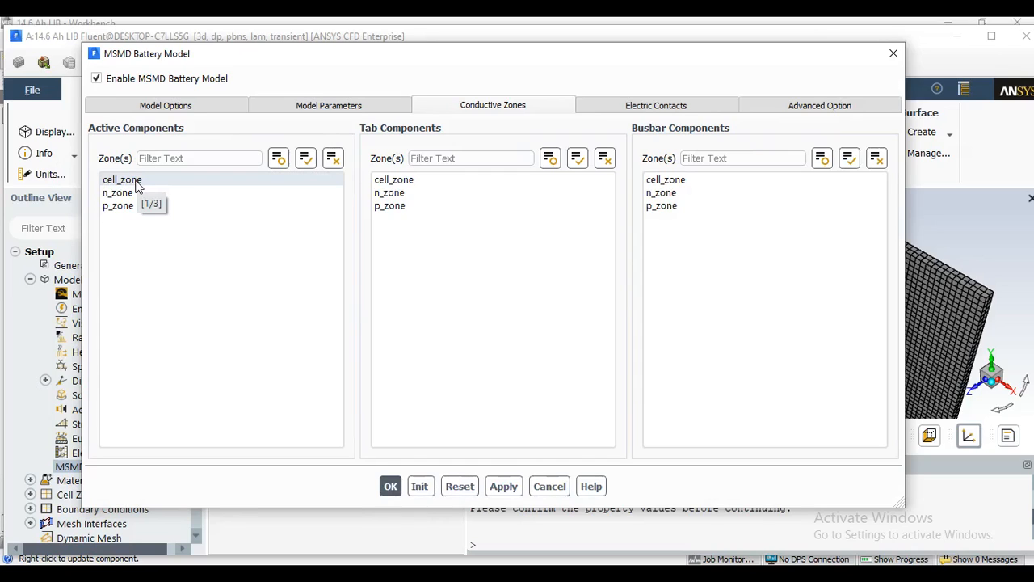
click(404, 196)
click(408, 204)
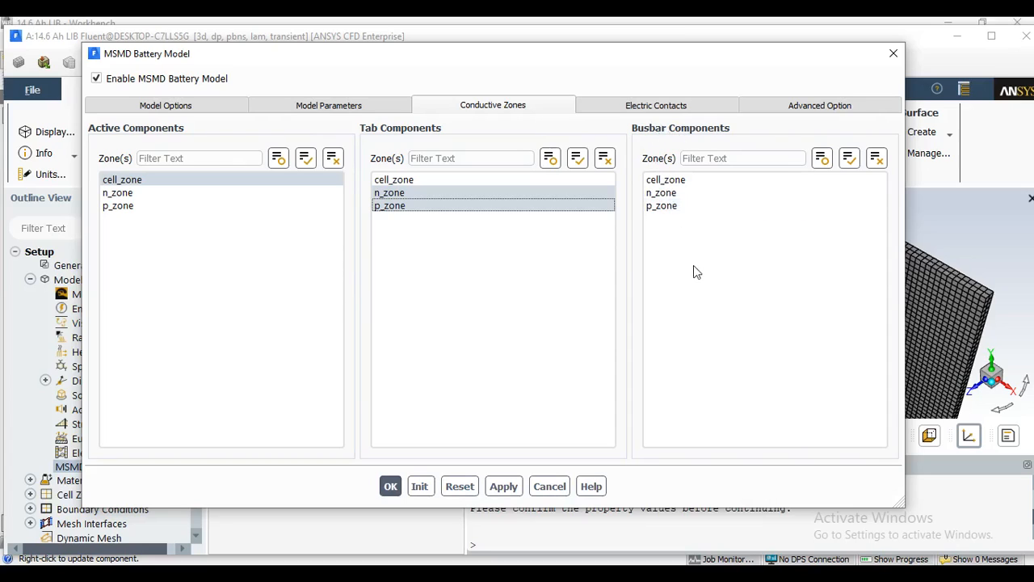
Set n_tab as the negative tab and p_tab as the positive tab for the battery's external connectors.
click(630, 109)
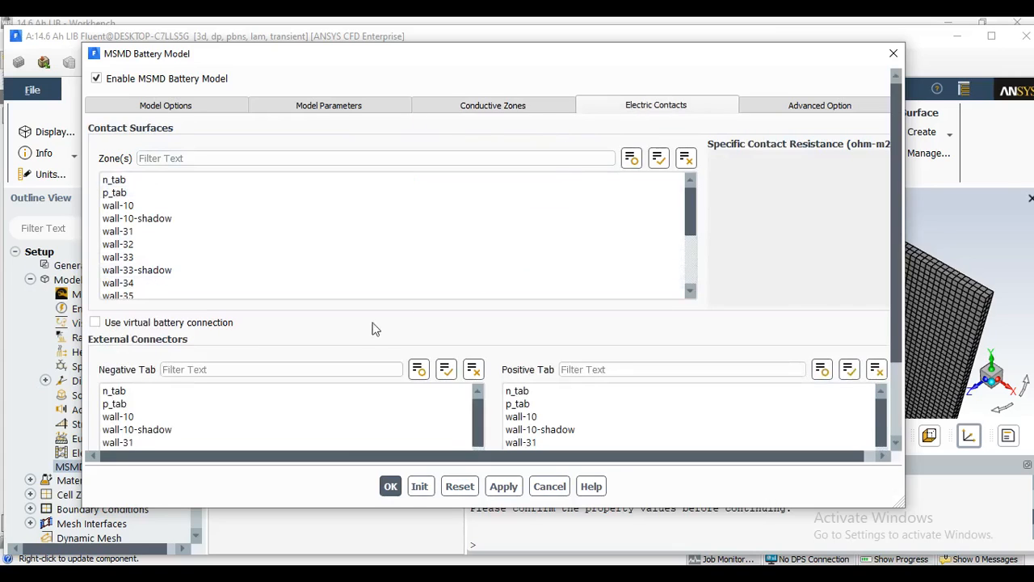
scroll(285, 430, down, 2)
scroll(267, 425, down, 1)
scroll(250, 416, up, 4)
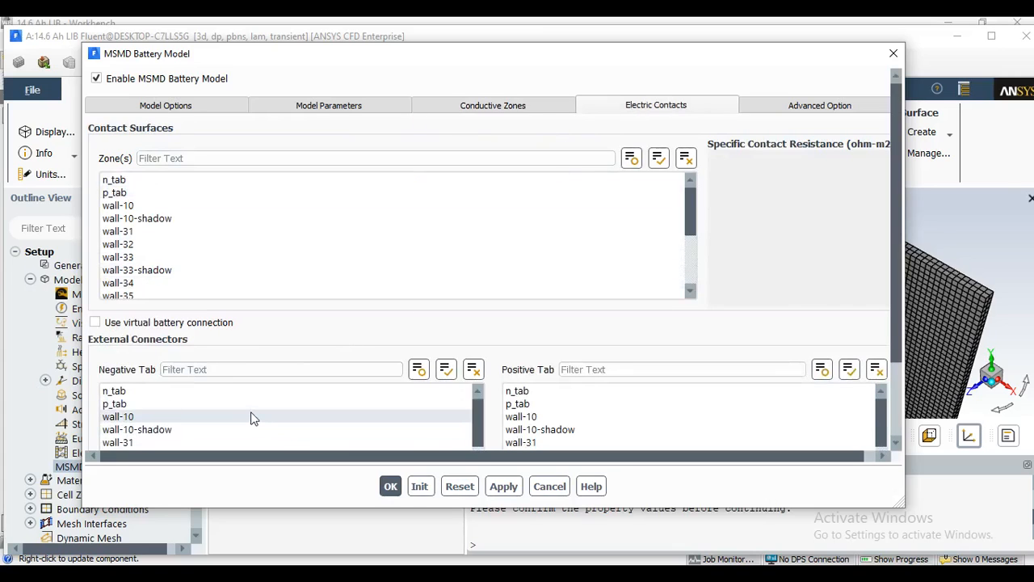
click(138, 394)
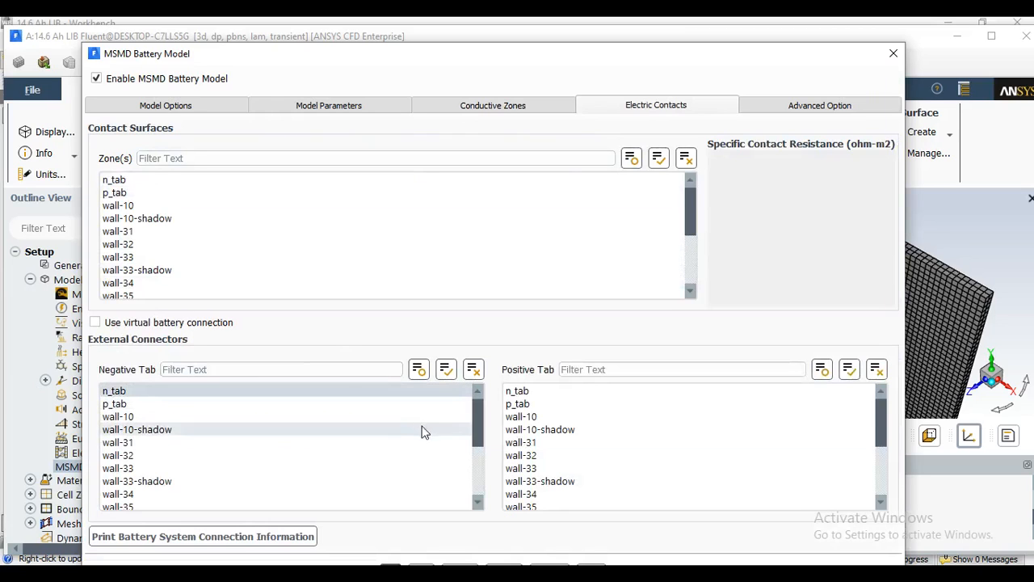
click(541, 404)
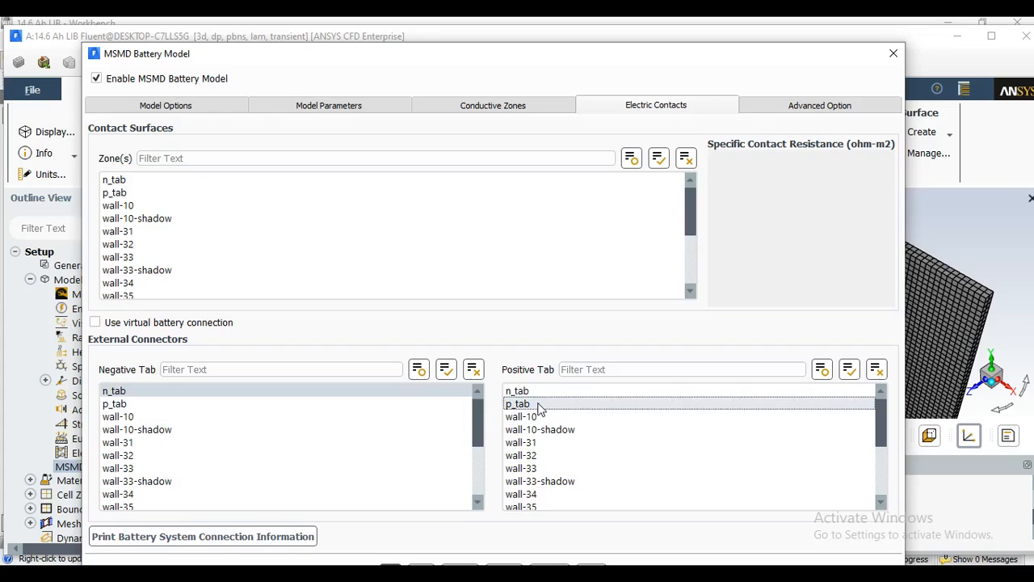
click(412, 392)
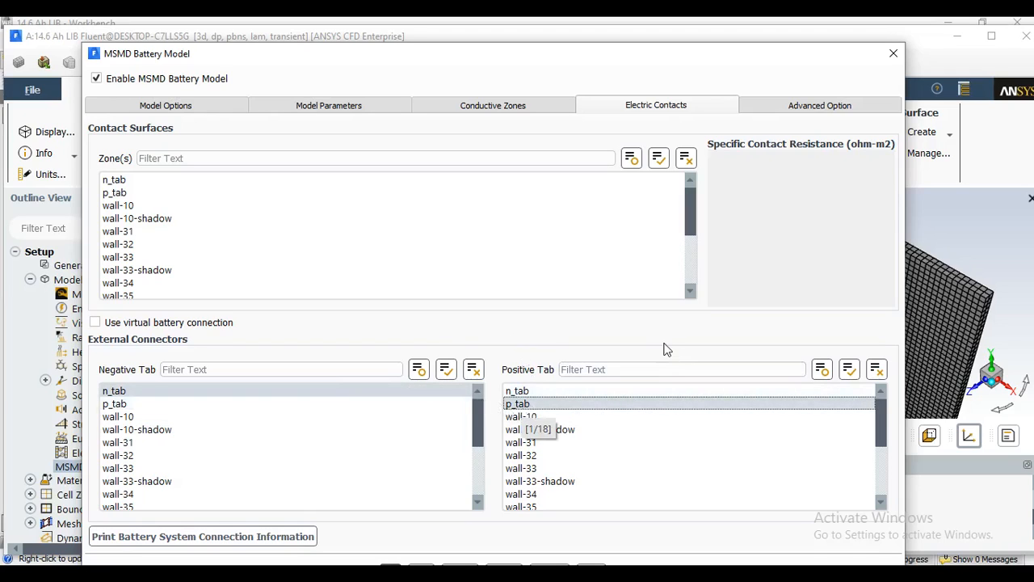
Print the battery system connection information to the console and accept the MSMD battery model settings.
drag(530, 65, 606, 41)
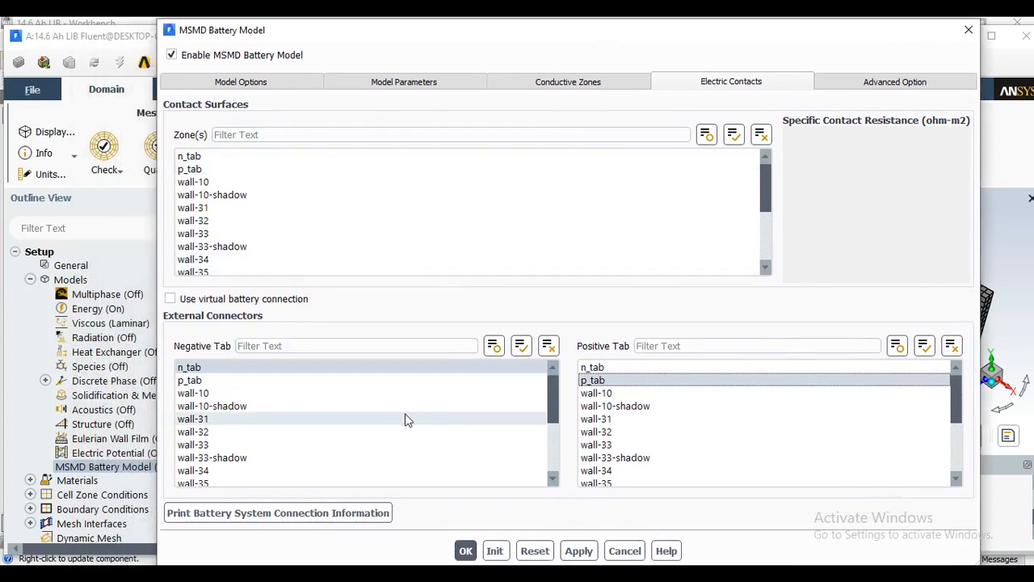
click(245, 515)
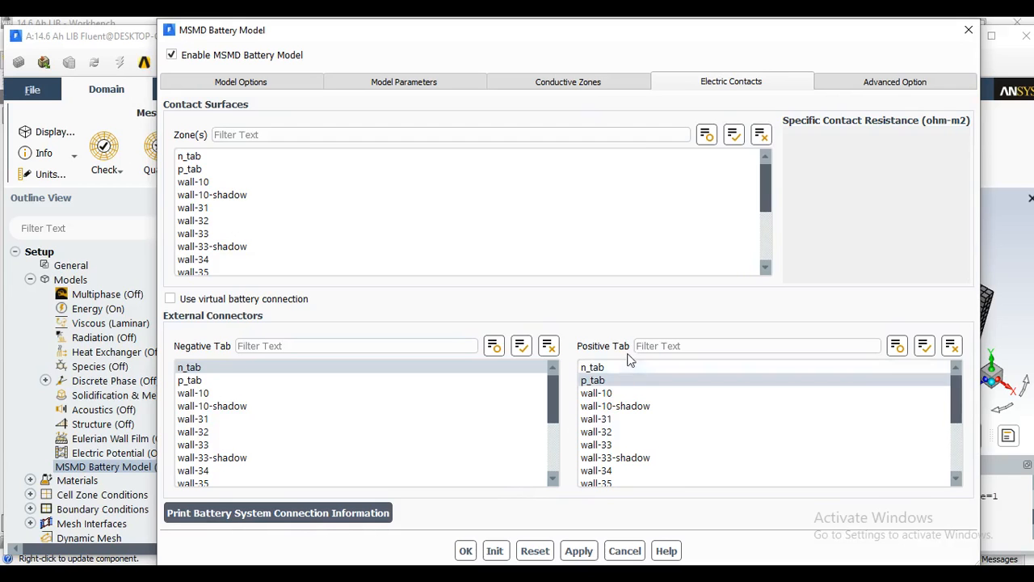
drag(787, 30, 319, 42)
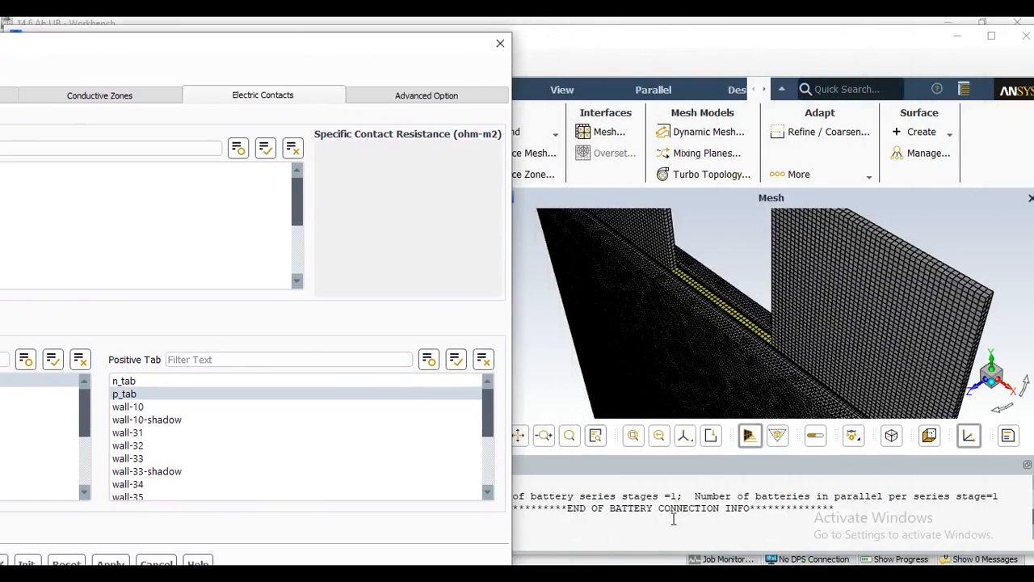
drag(232, 50, 594, 37)
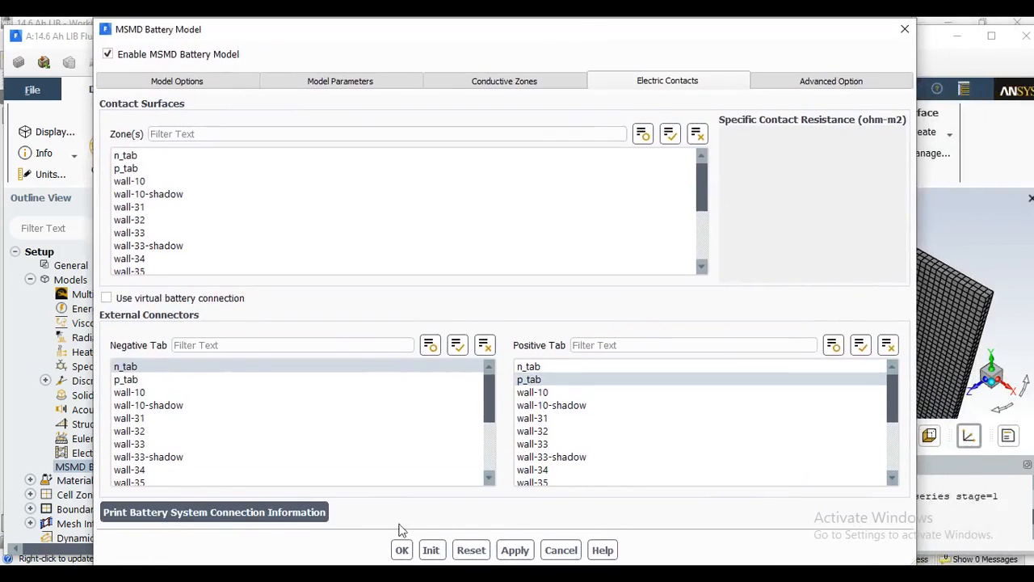
click(402, 549)
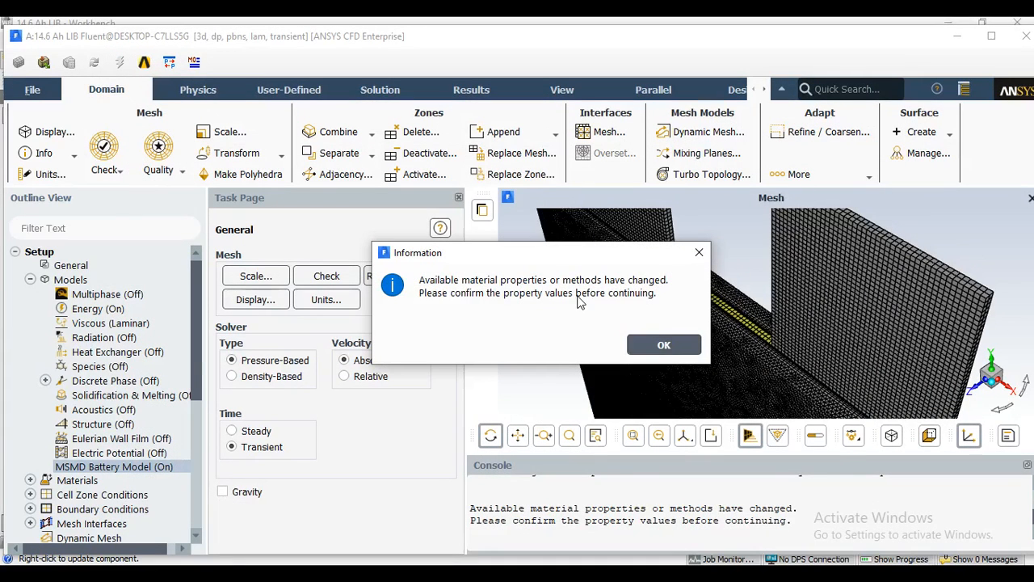
click(664, 346)
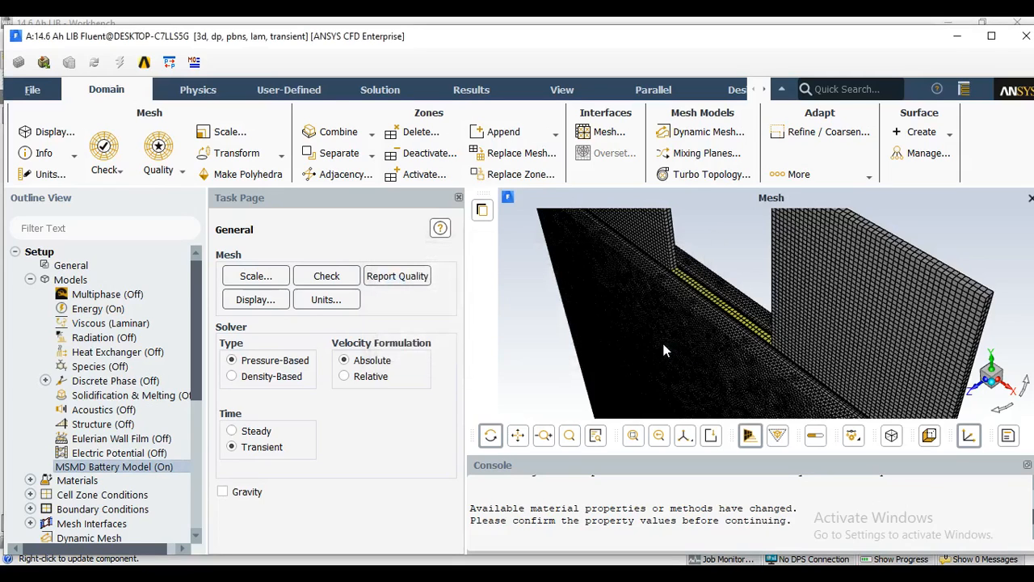
Start defining a solid material from aluminum, with the name active_material and the chemical formula a_m.
click(30, 281)
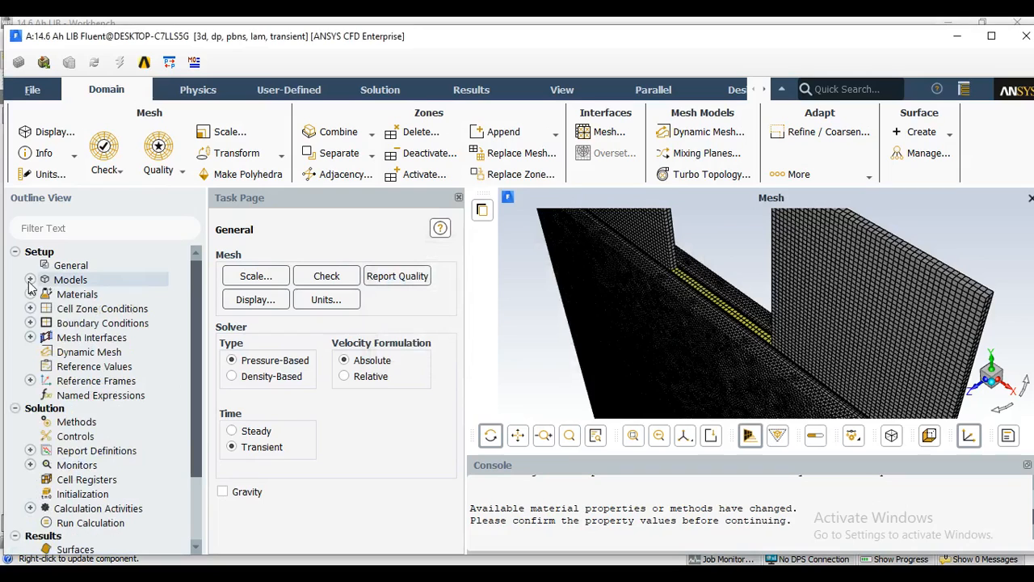
double_click(74, 296)
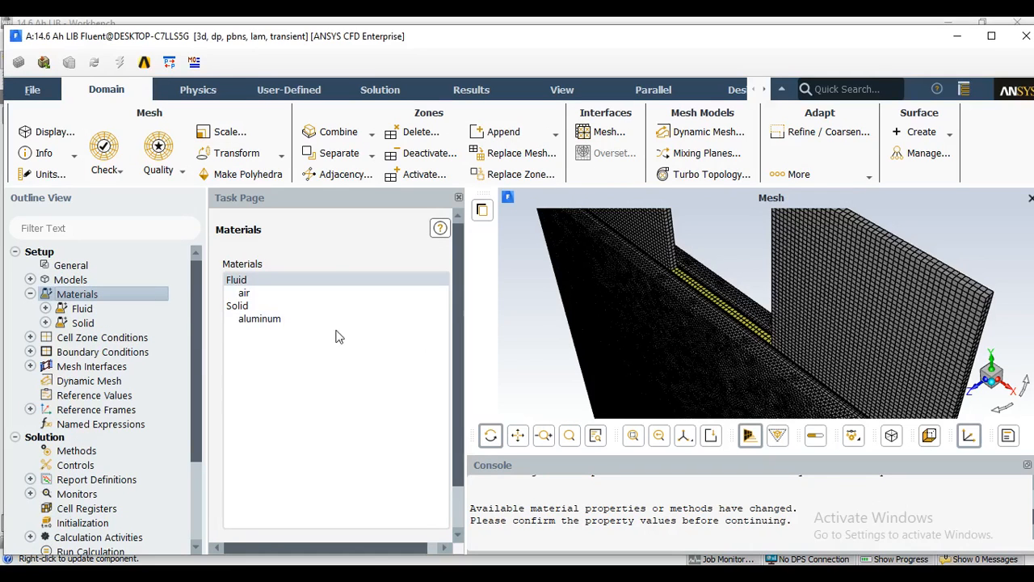
click(269, 319)
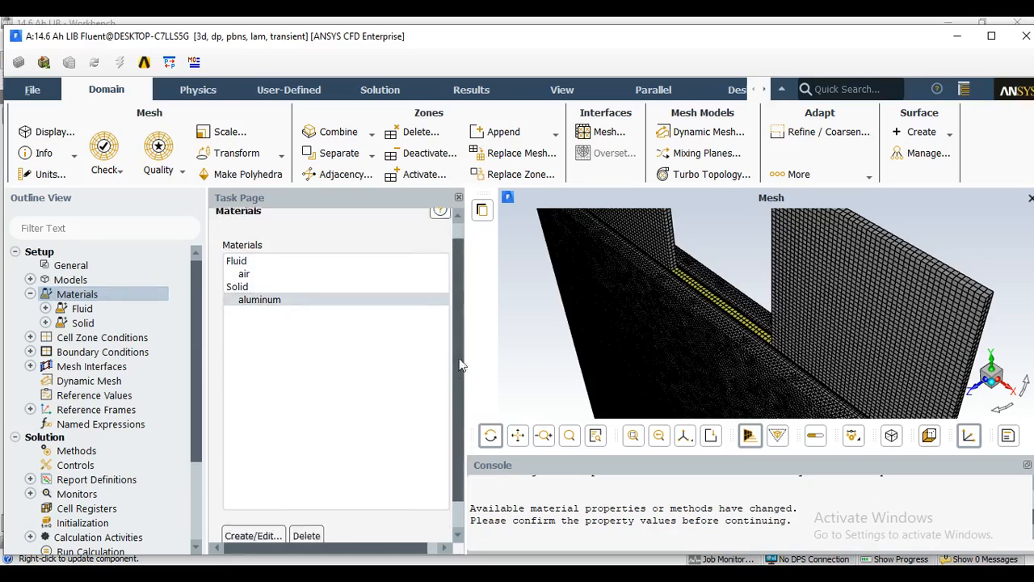
click(252, 503)
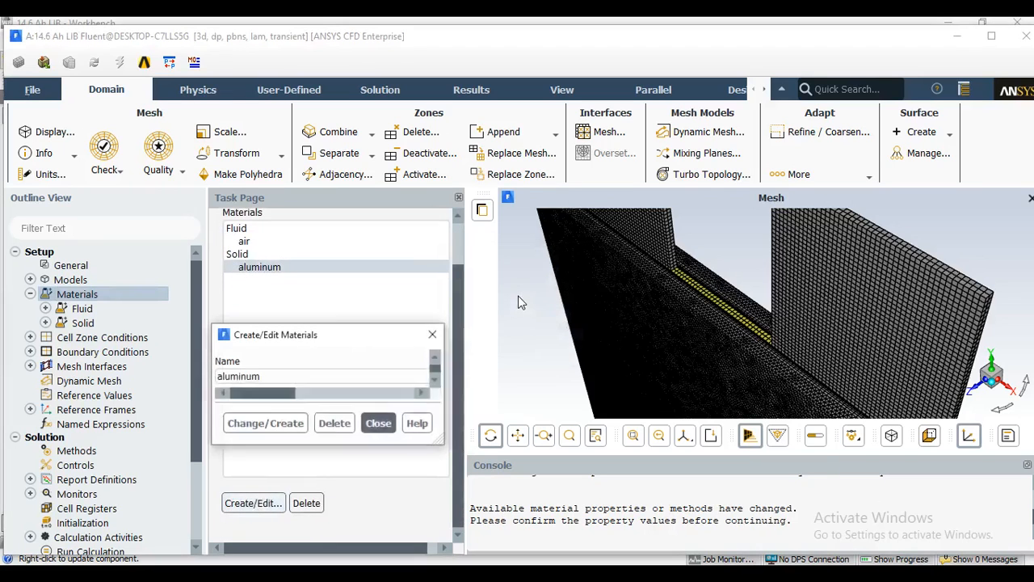
drag(467, 340, 408, 98)
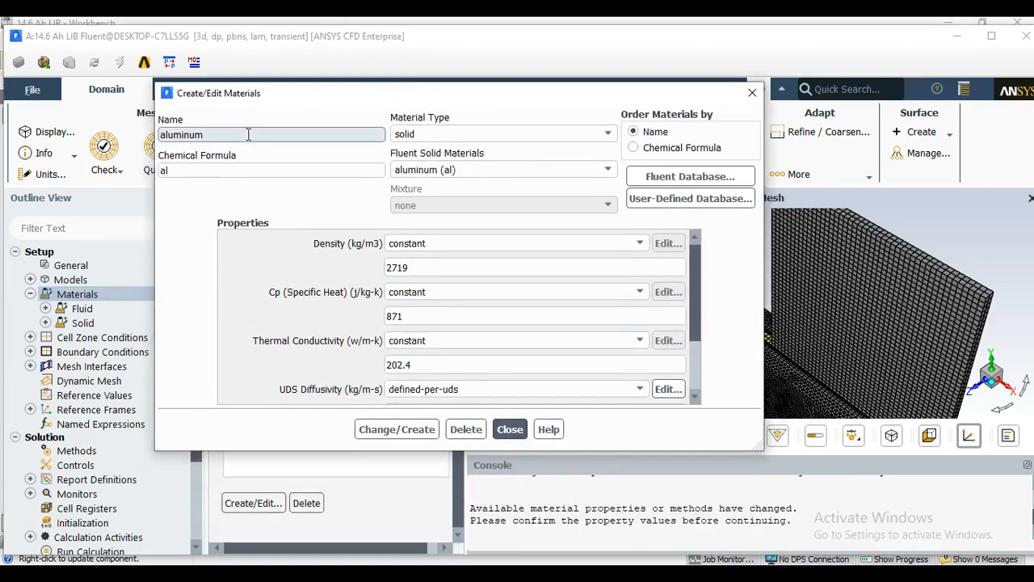
text(active_material)
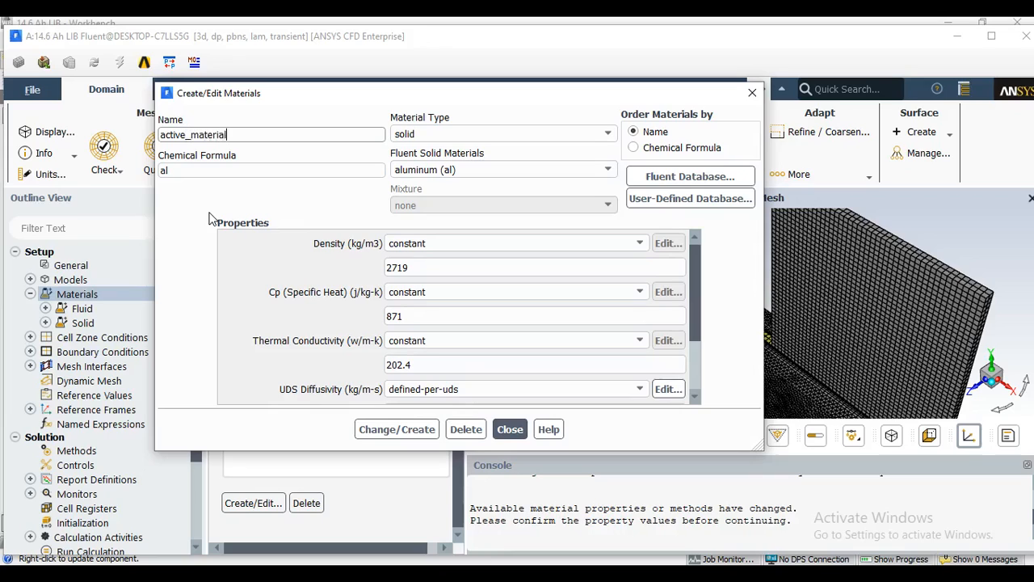
key(Tab)
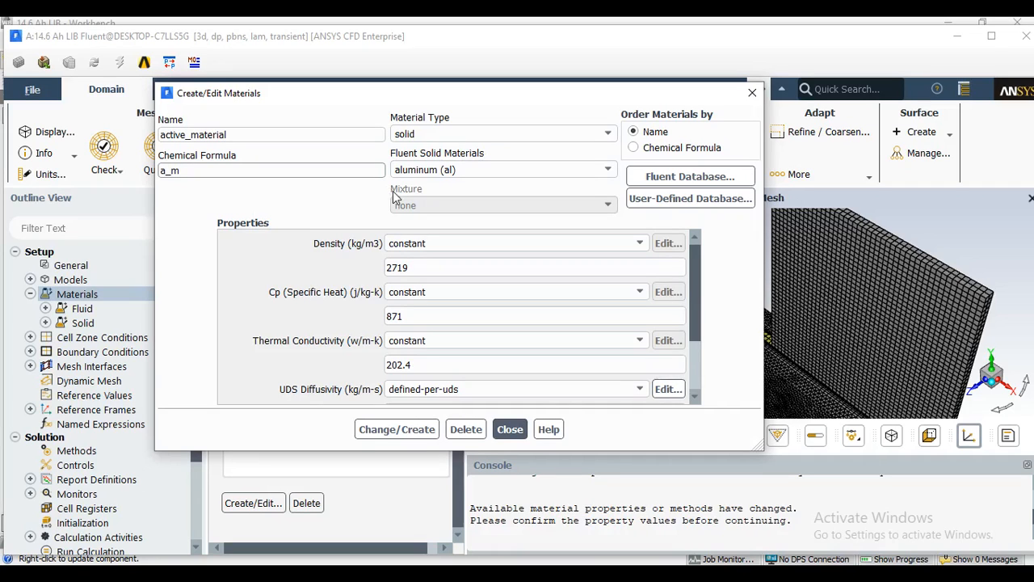
Set the density of active_material to a constant 2092 kg/m3.
double_click(425, 272)
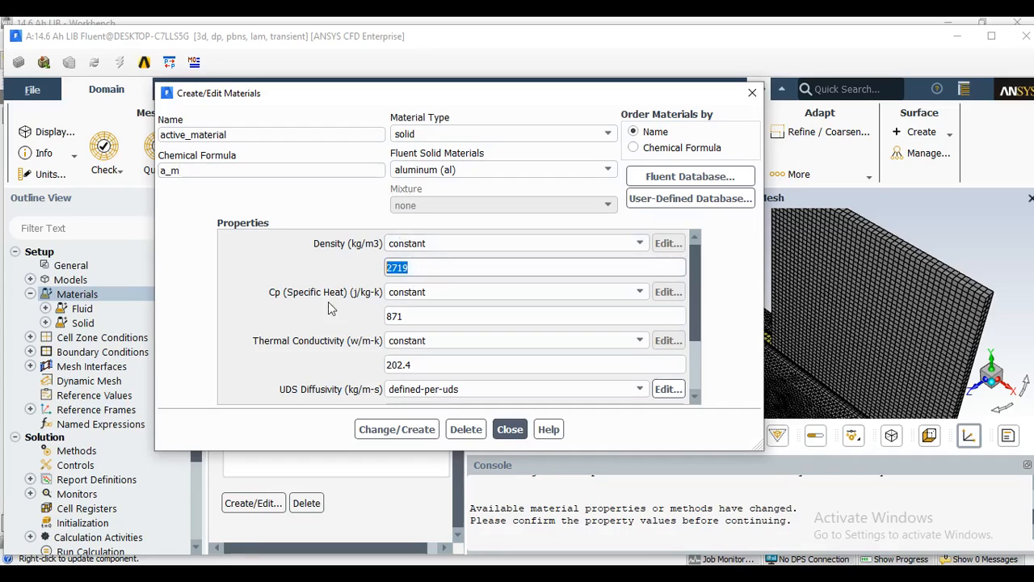
key(BackSpace)
text(2)
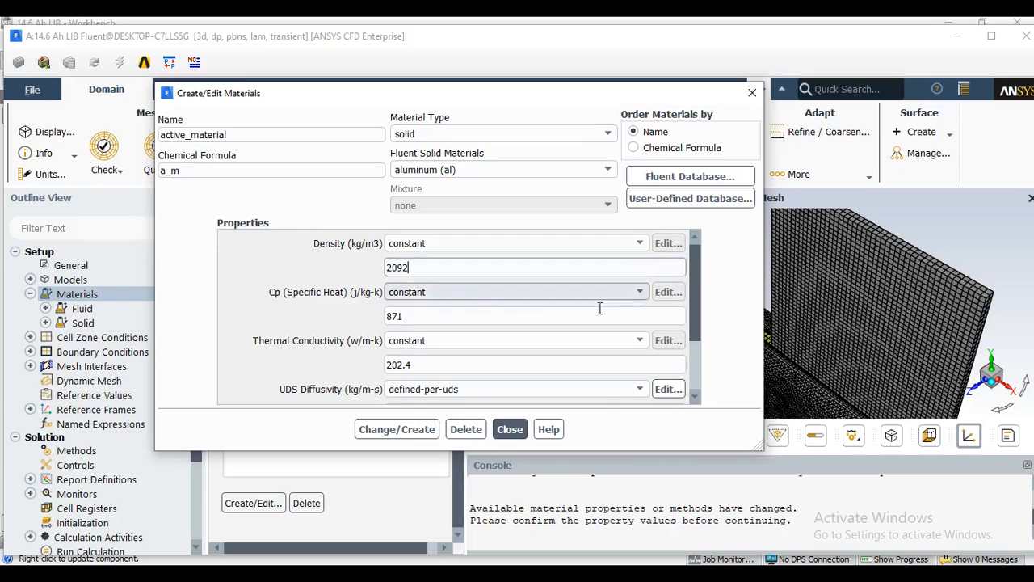
Define active_material's UDS diffusivity per UDS, with a constant uds-0 coefficient of 1.19e6 kg/m-s.
drag(695, 280, 695, 327)
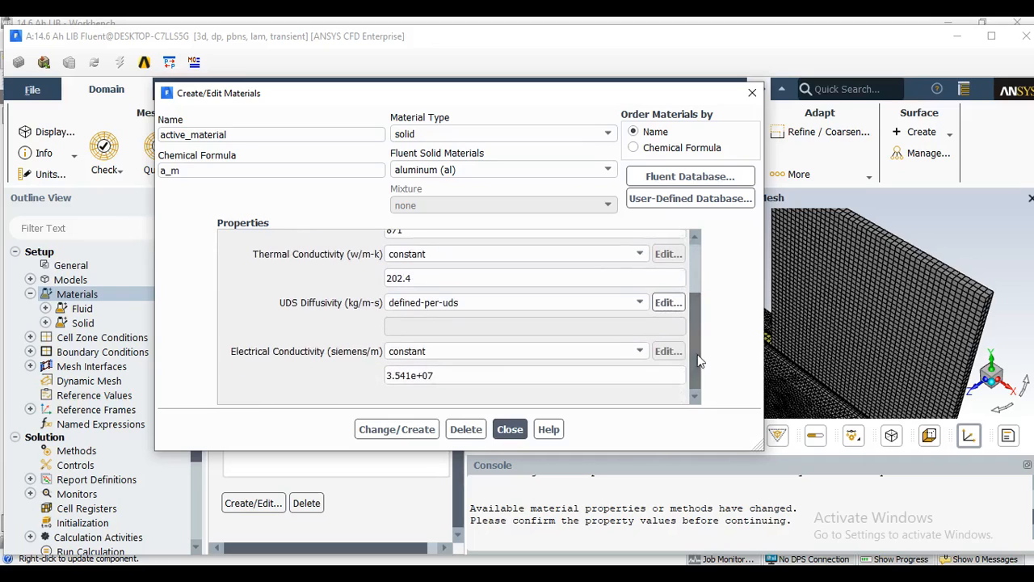
click(526, 303)
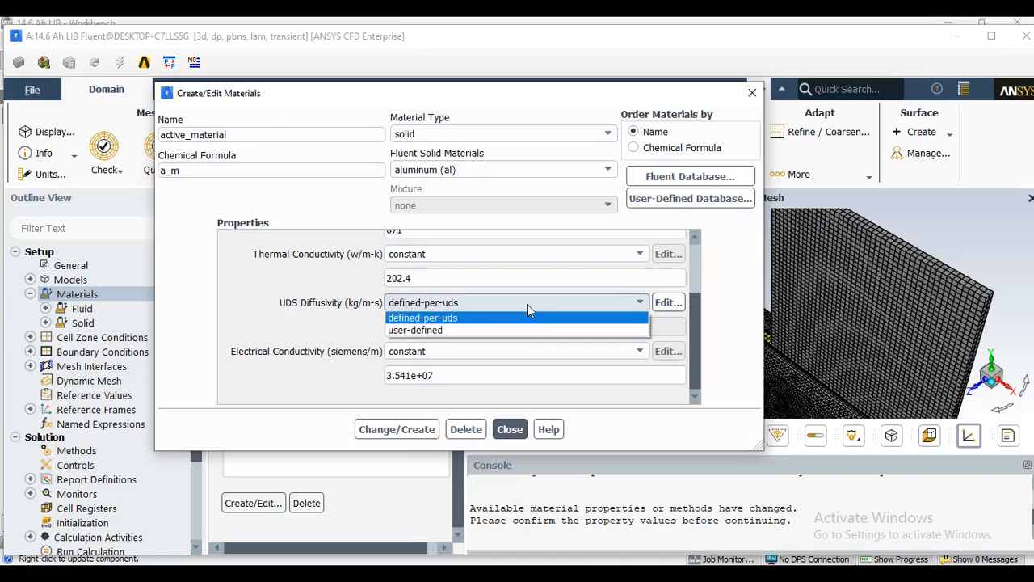
click(465, 319)
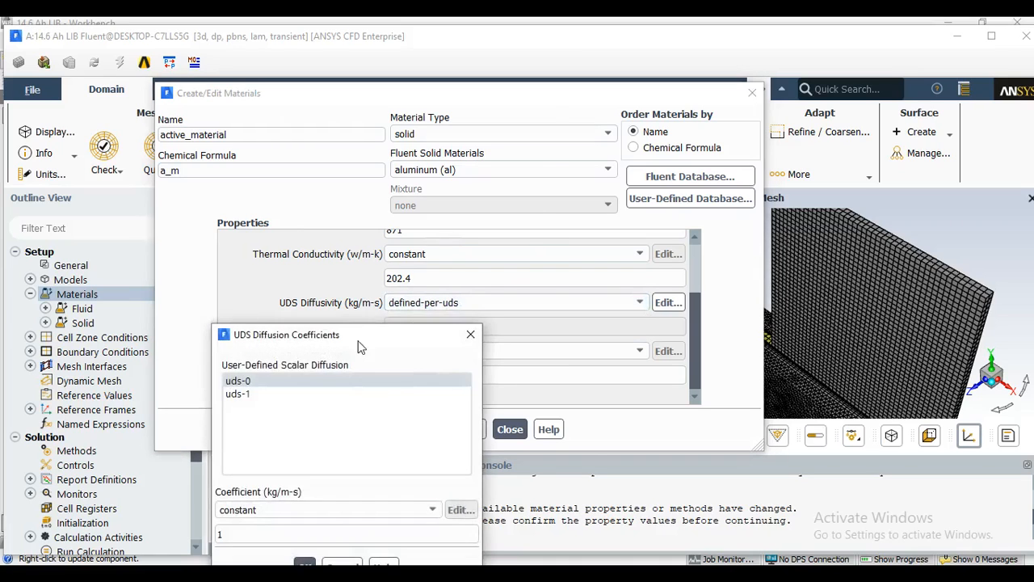
drag(360, 334, 420, 128)
double_click(295, 315)
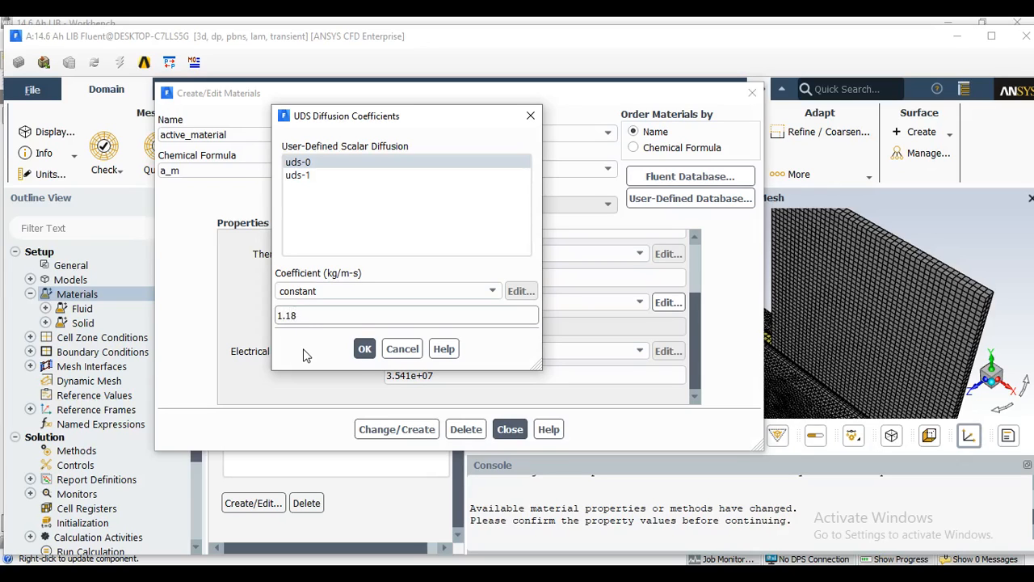
text(e)
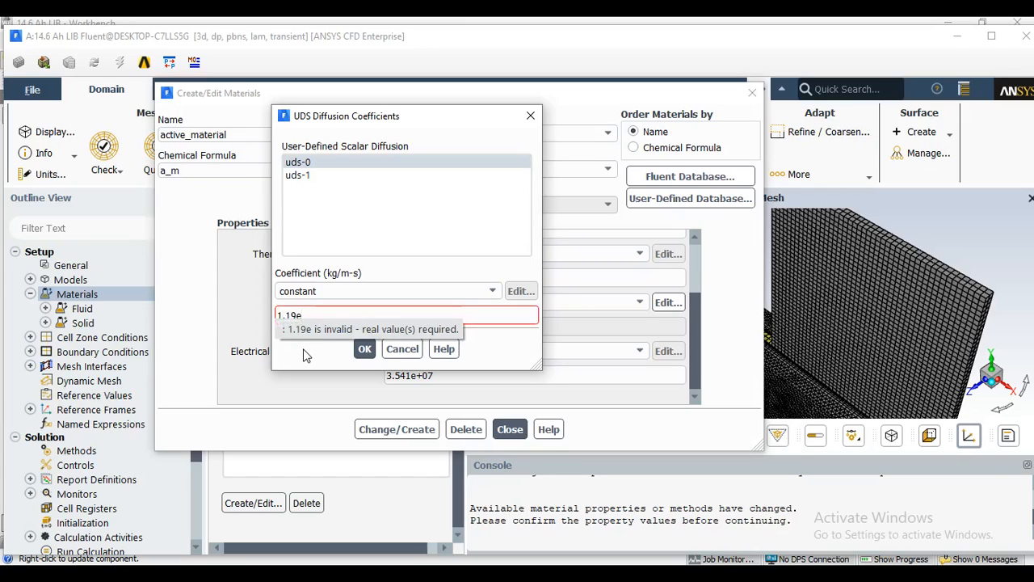
text(6)
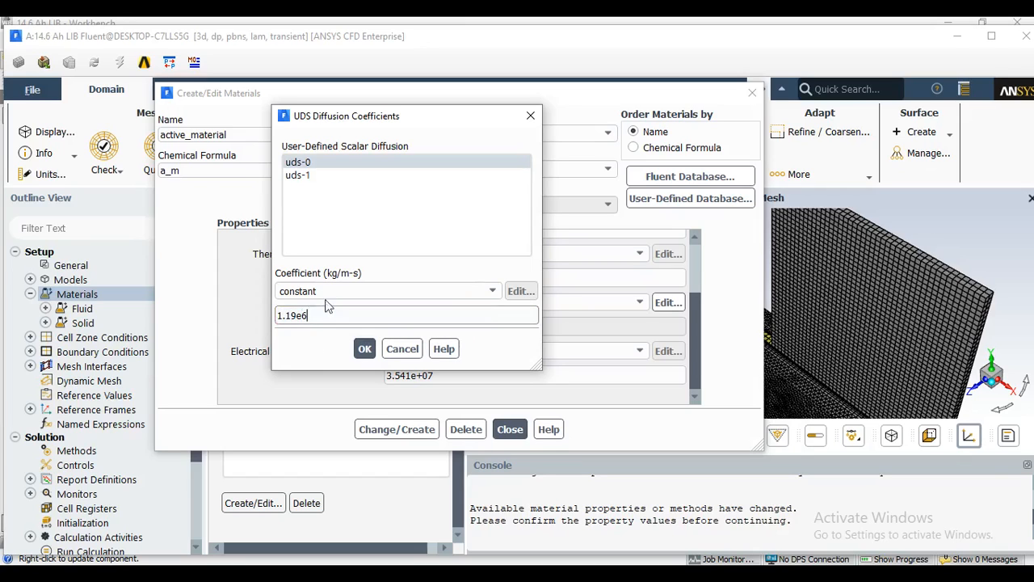
Set the uds-1 diffusion coefficient to 9.83e5 kg/m-s and create active_material, overwriting aluminum.
click(319, 175)
double_click(307, 315)
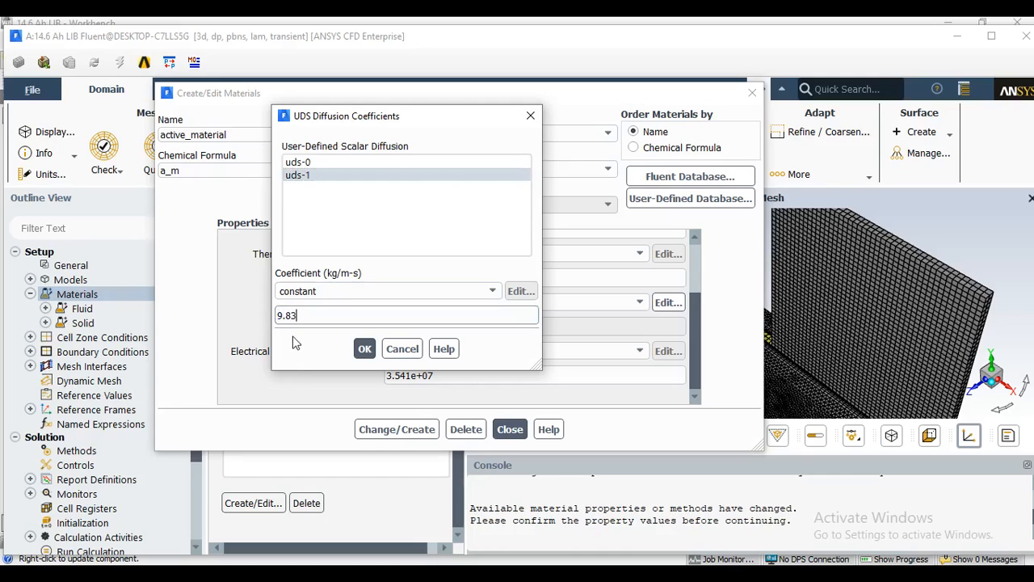
text(9.83e5)
click(364, 348)
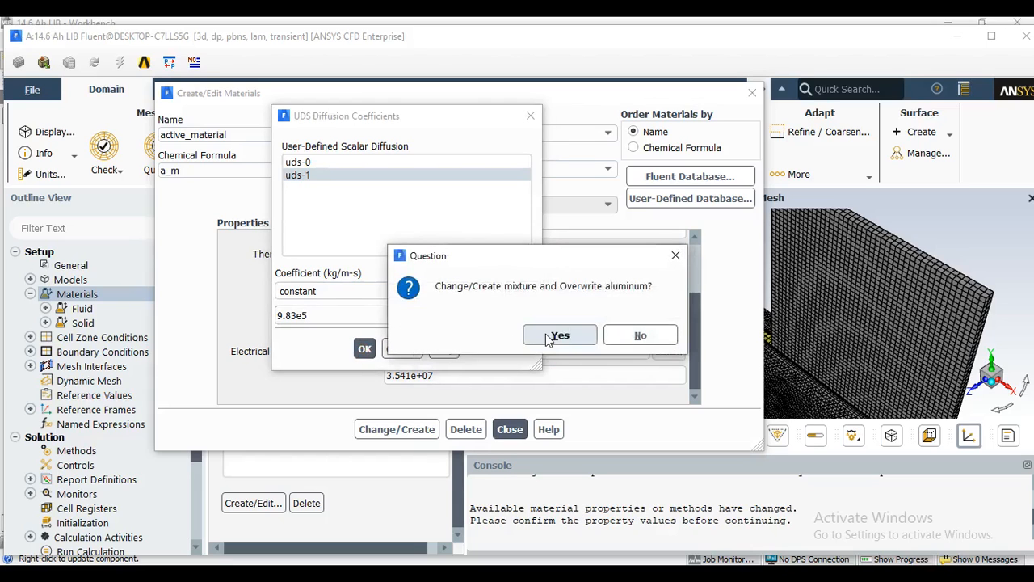
click(546, 337)
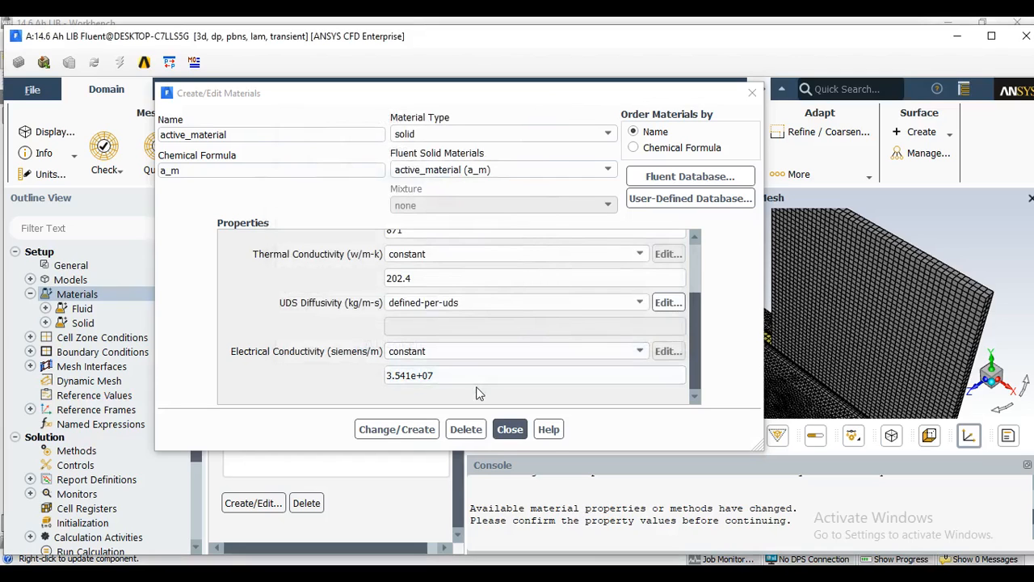
click(511, 430)
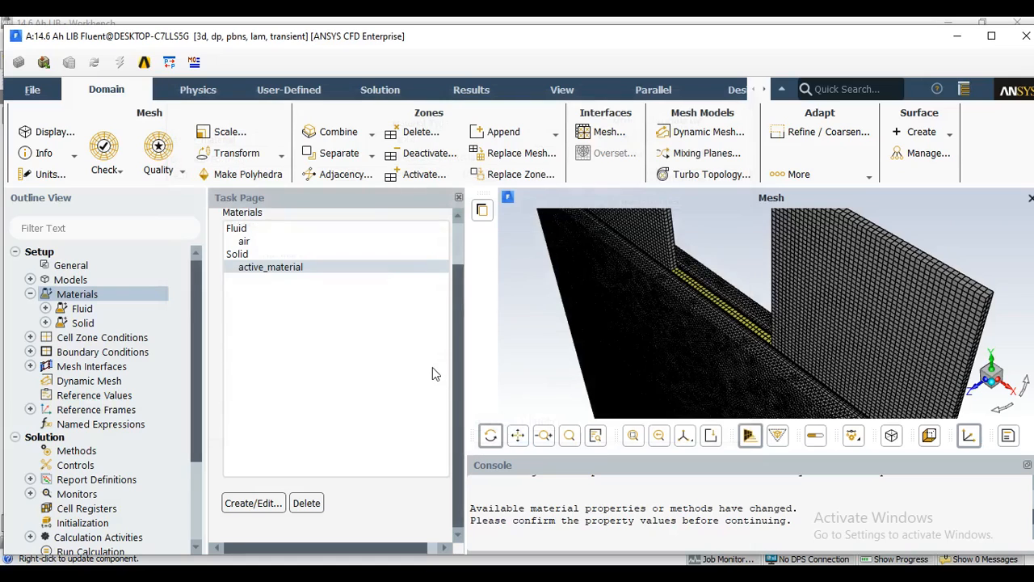
Copy the solid material copper (cu) from the Fluent database into the case.
double_click(292, 266)
click(176, 134)
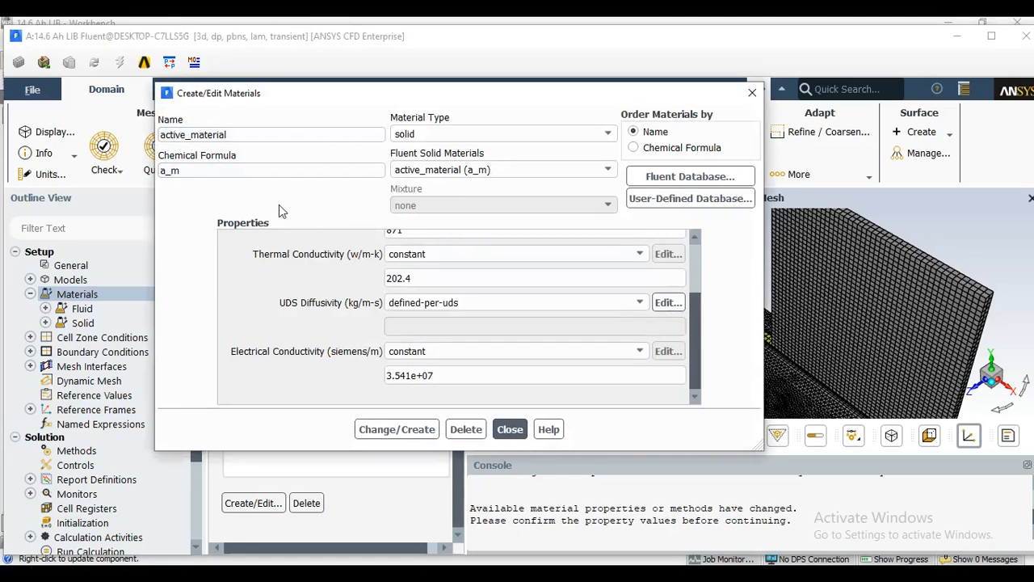
scroll(358, 266, up, 2)
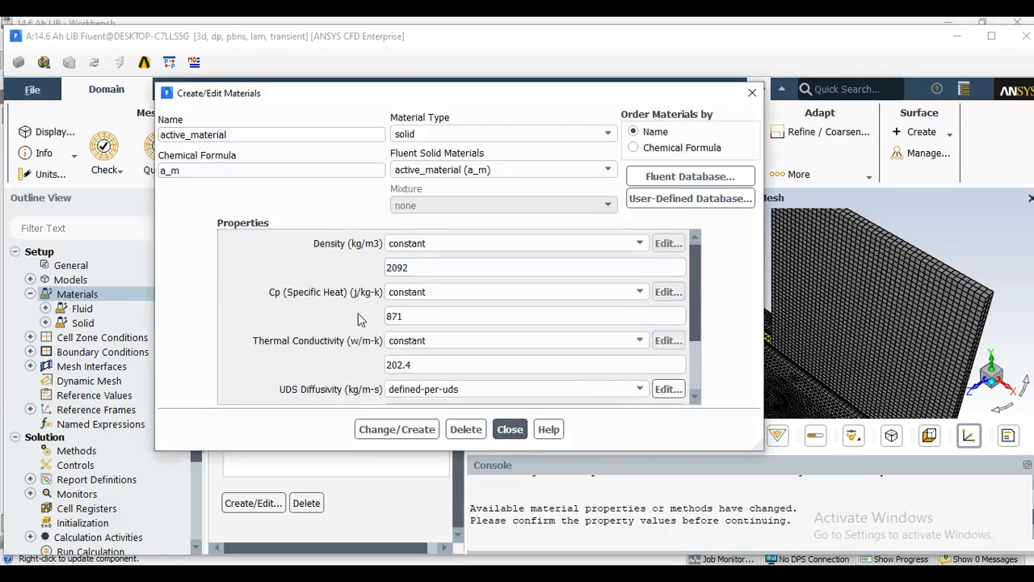
scroll(356, 316, down, 2)
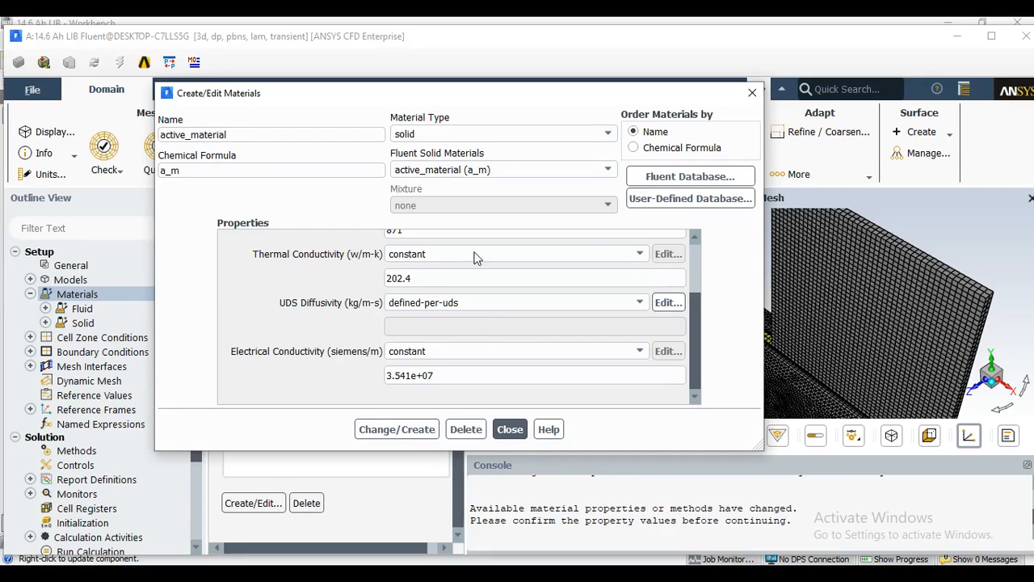
click(659, 181)
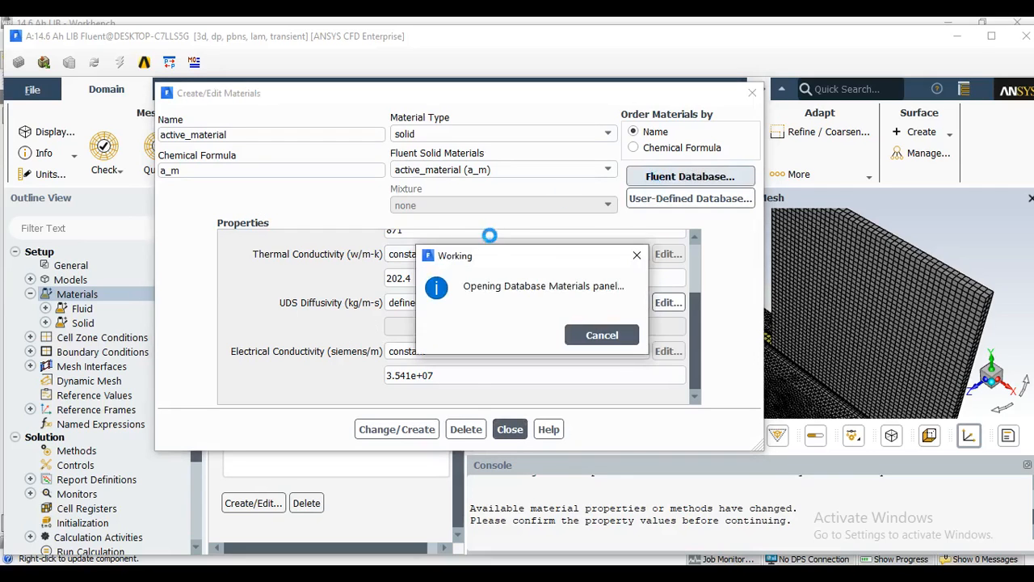
drag(471, 332, 496, 102)
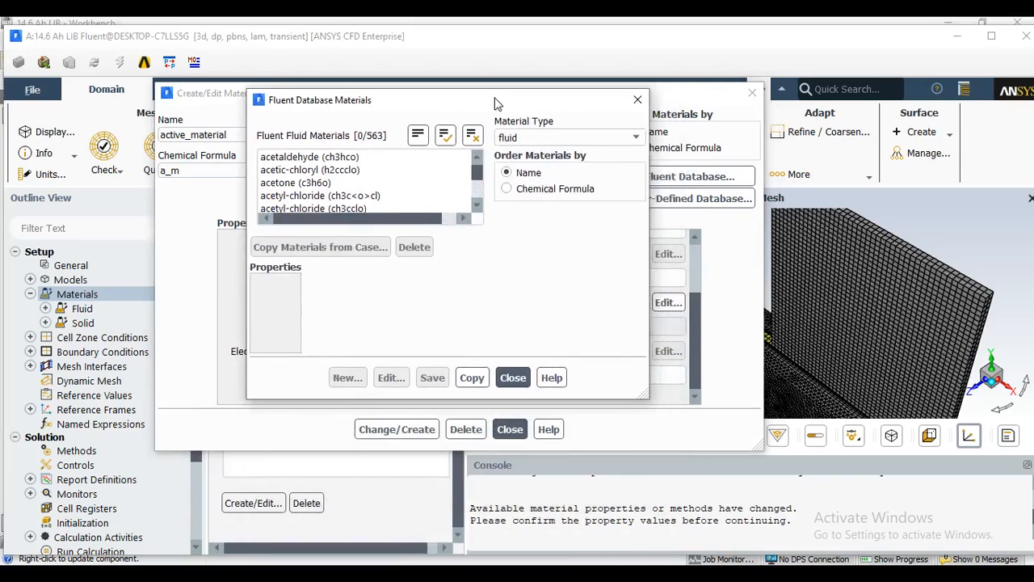
click(526, 139)
click(526, 165)
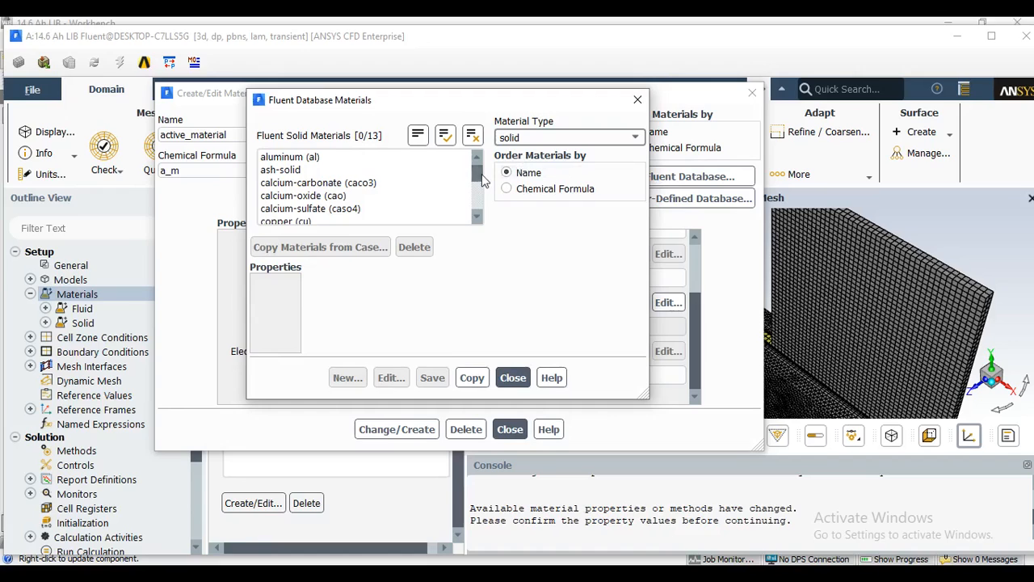
drag(478, 176, 478, 183)
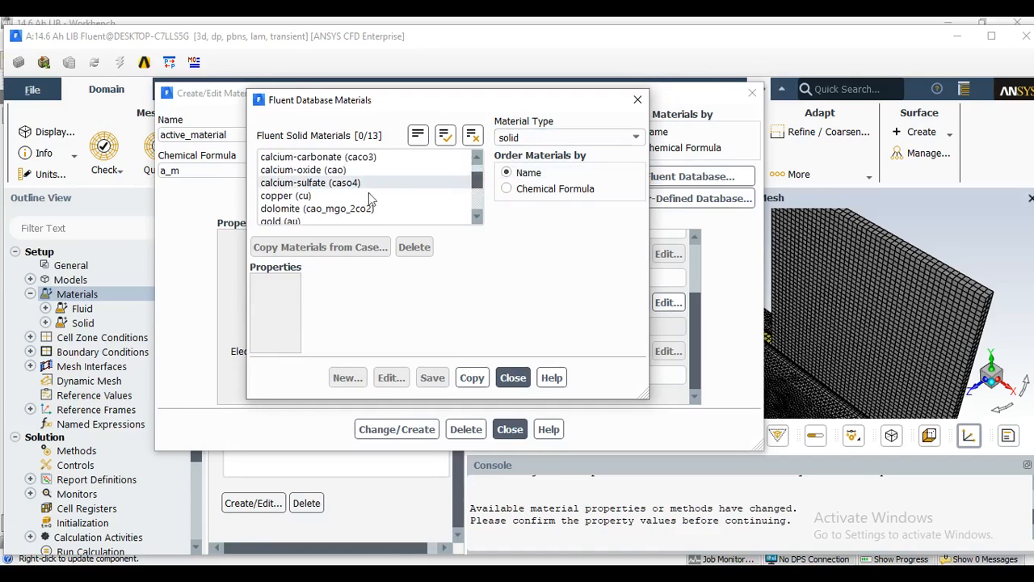
click(334, 198)
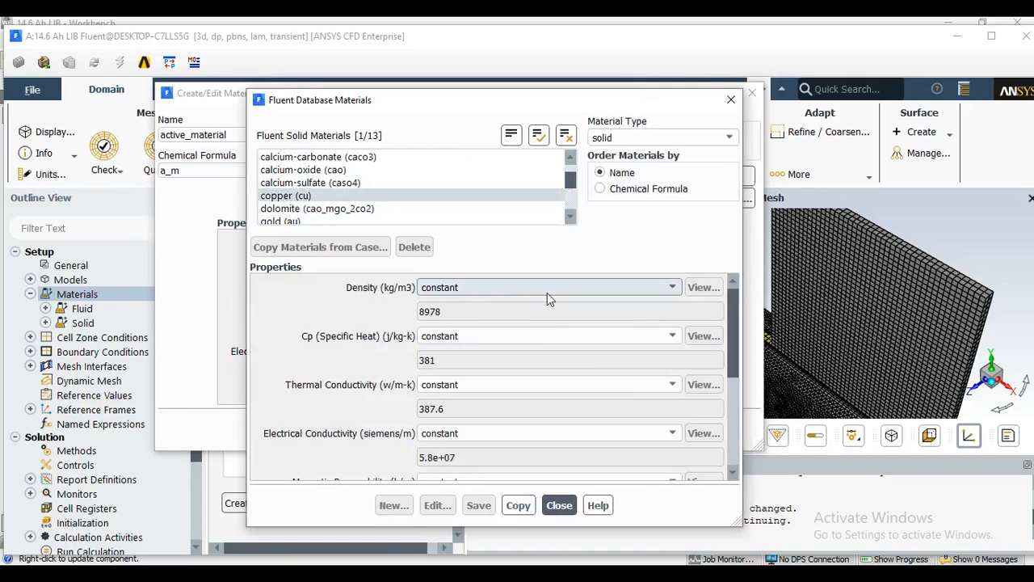
click(520, 506)
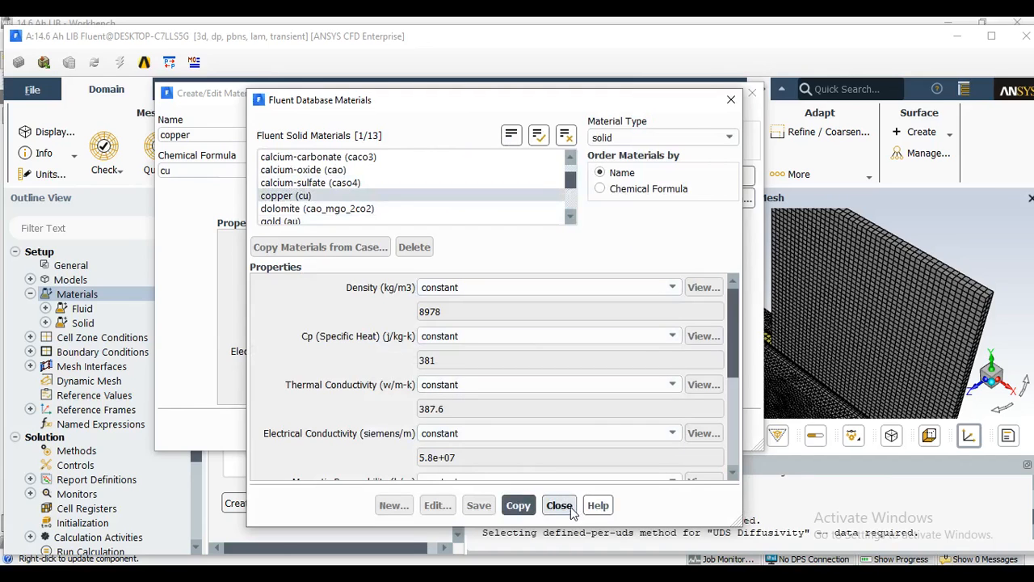
click(571, 509)
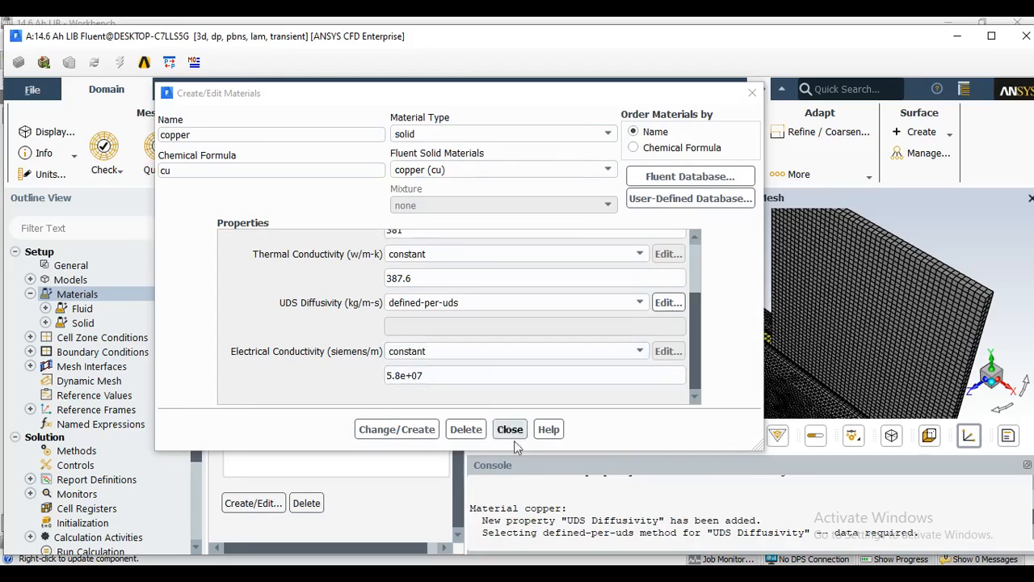
click(513, 435)
Rename the copper material as tab_material and set its chemical formula to t_m.
double_click(268, 268)
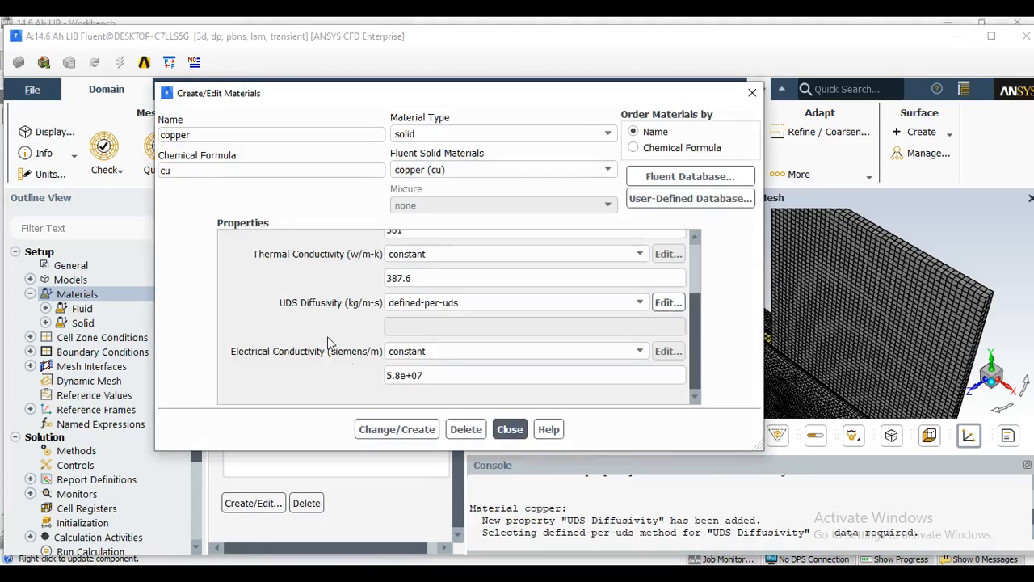
double_click(181, 136)
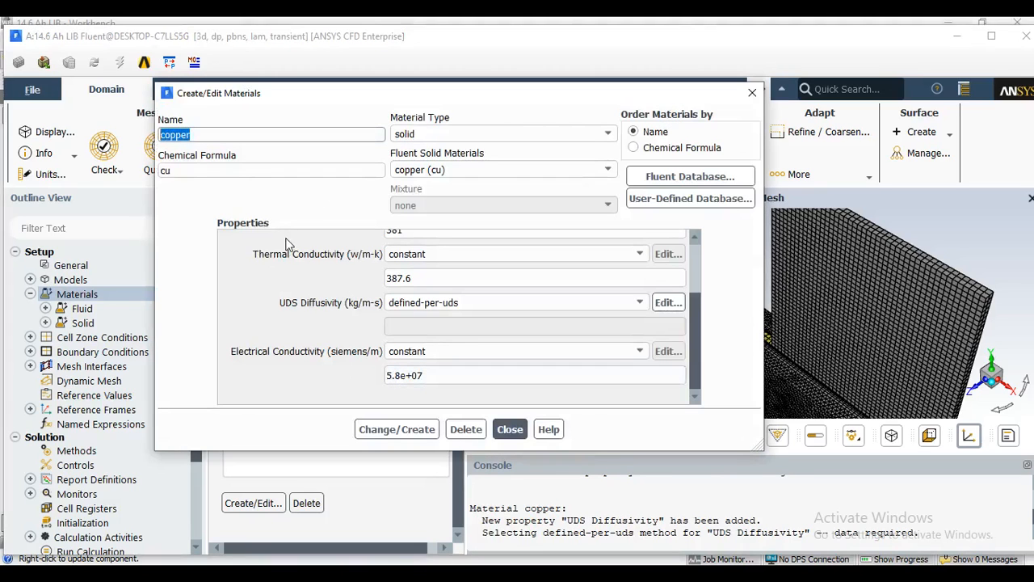
key(BackSpace)
drag(211, 175, 167, 174)
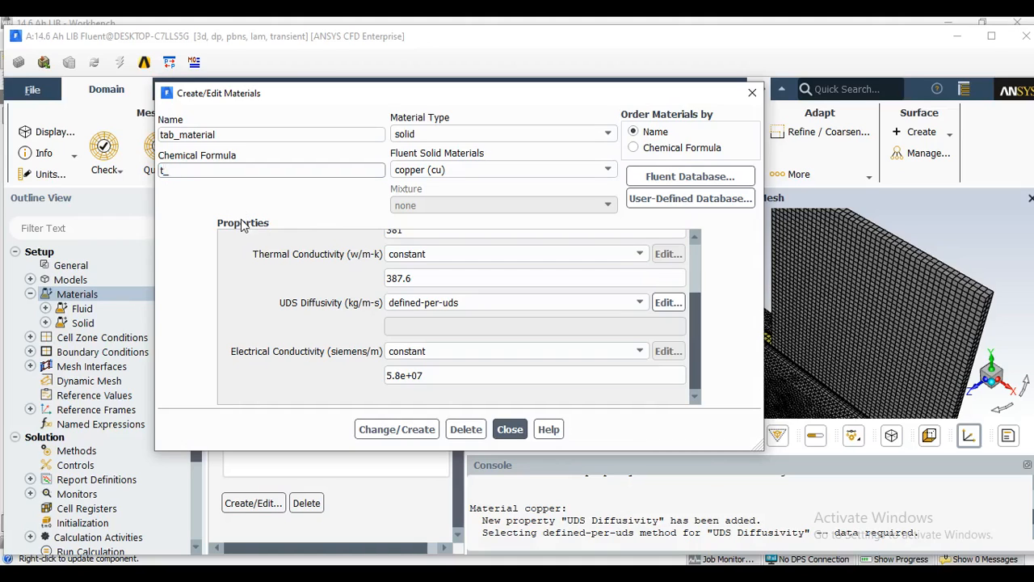
scroll(341, 279, up, 3)
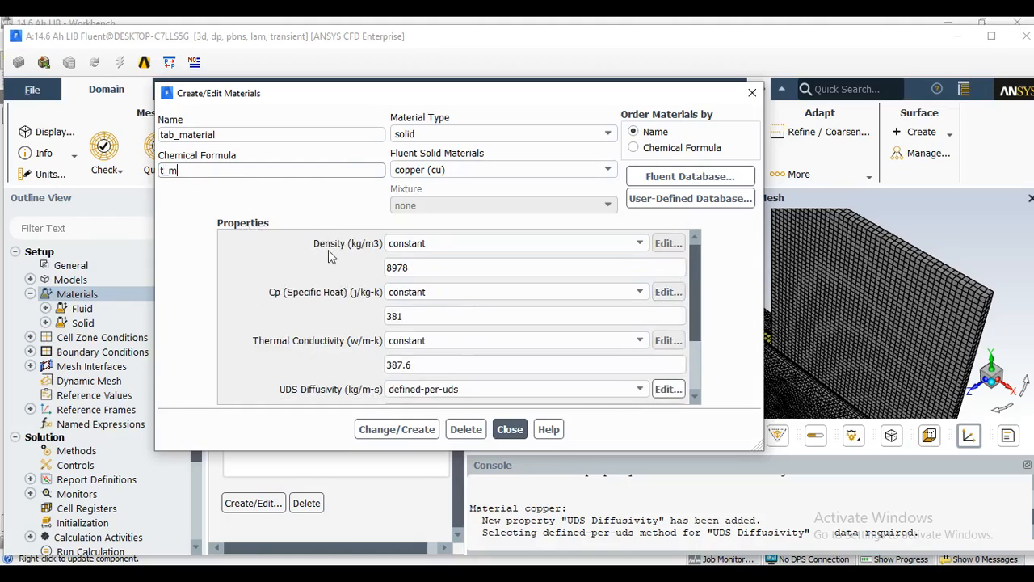
scroll(341, 359, down, 3)
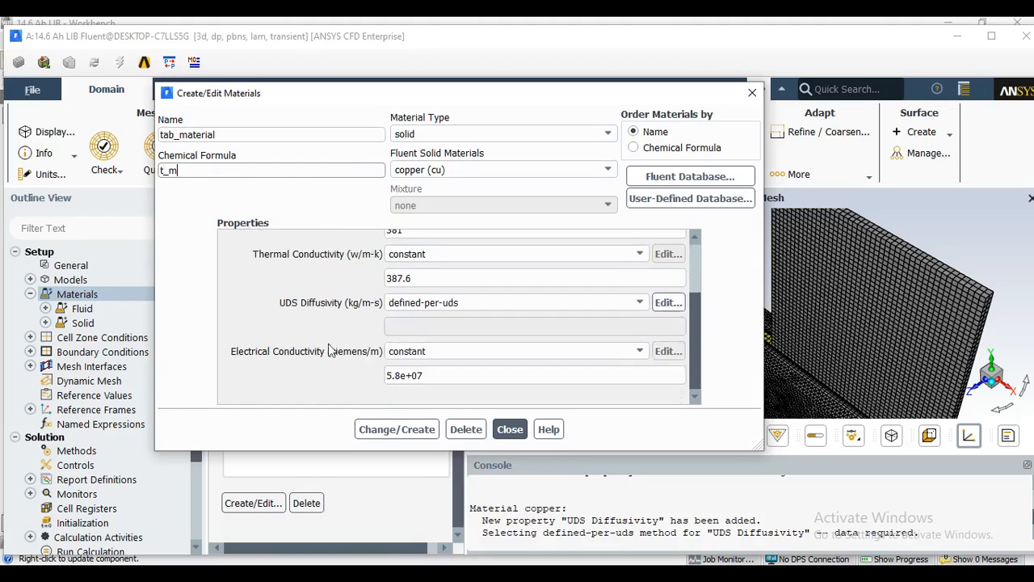
Set tab_material's UDS diffusivity to the user-defined function battery_e_cond::msmdbatt and create the material, overwriting copper.
click(485, 302)
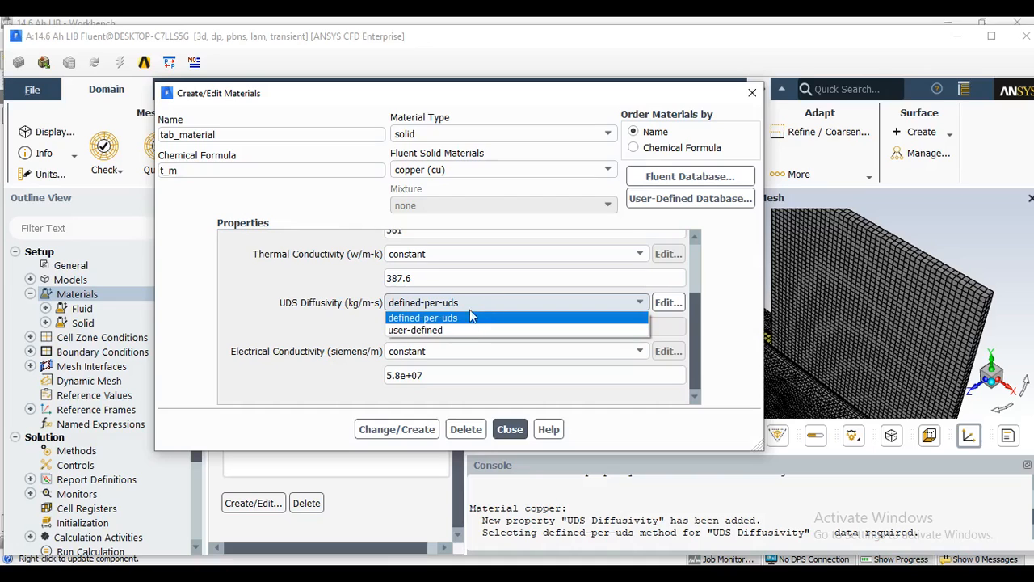
click(444, 329)
drag(332, 340, 347, 159)
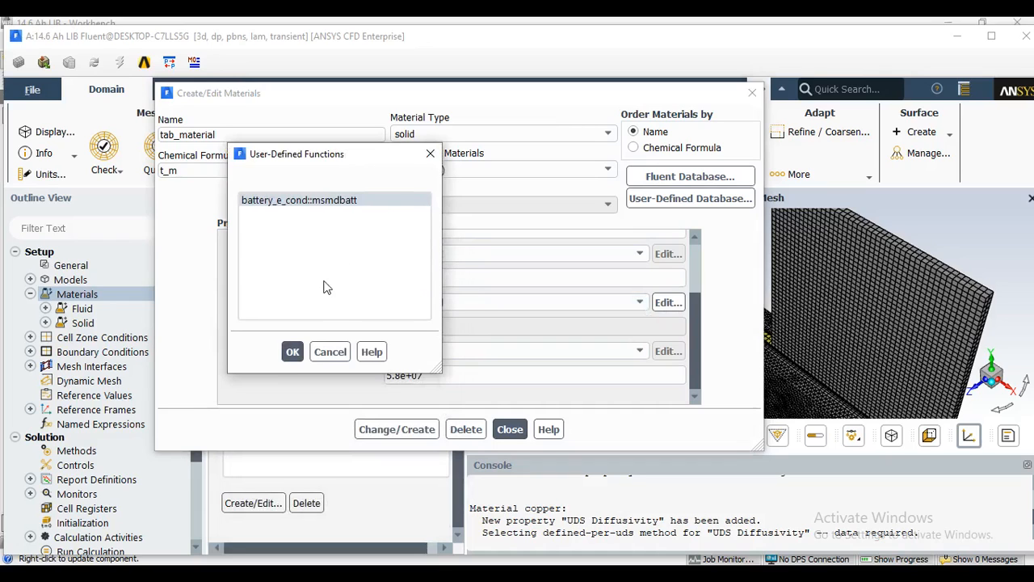
click(293, 351)
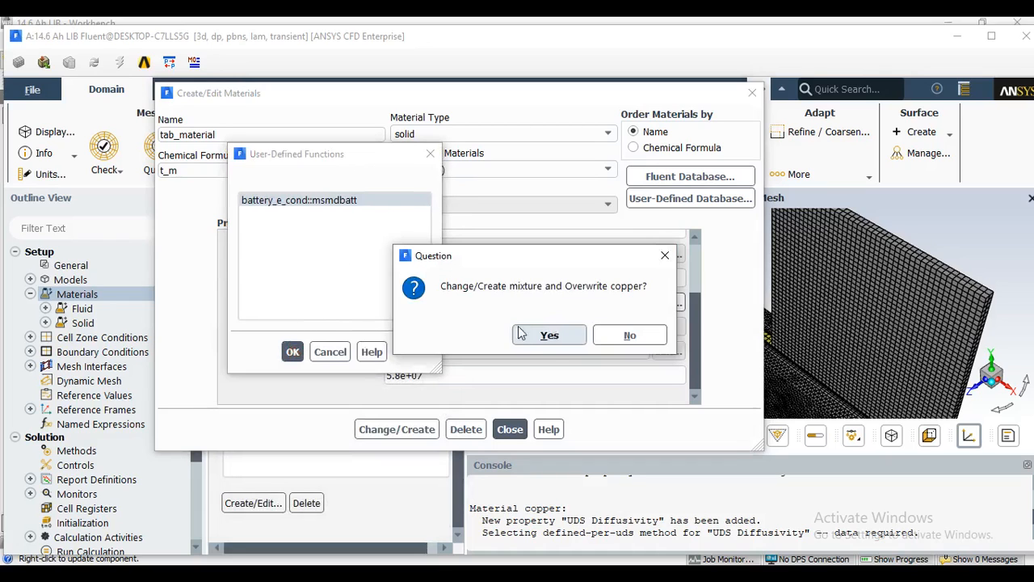
click(557, 335)
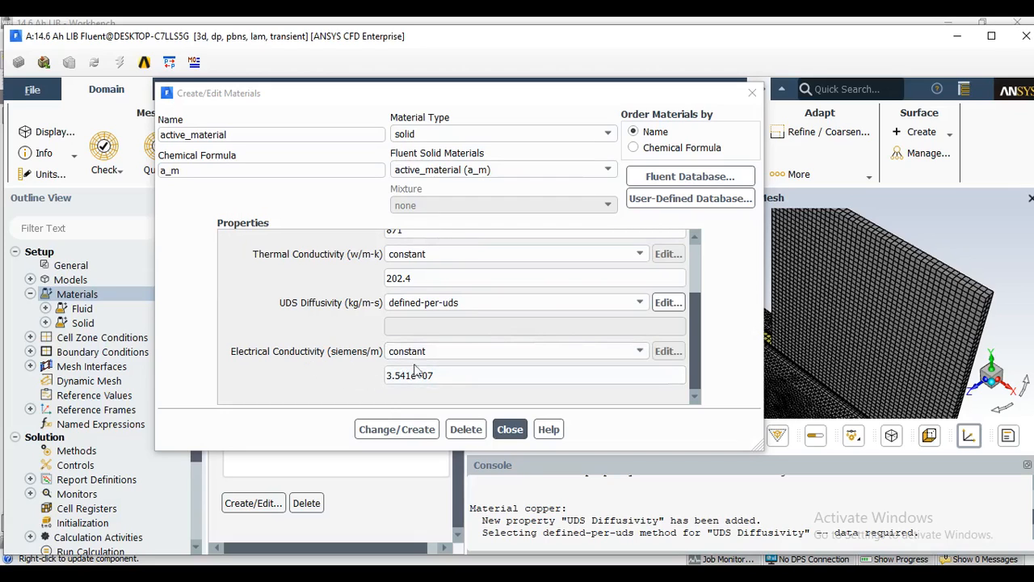
Set the electrical conductivity of active_material to 1e7 siemens/m and save the change.
drag(464, 374, 328, 384)
text(1e7)
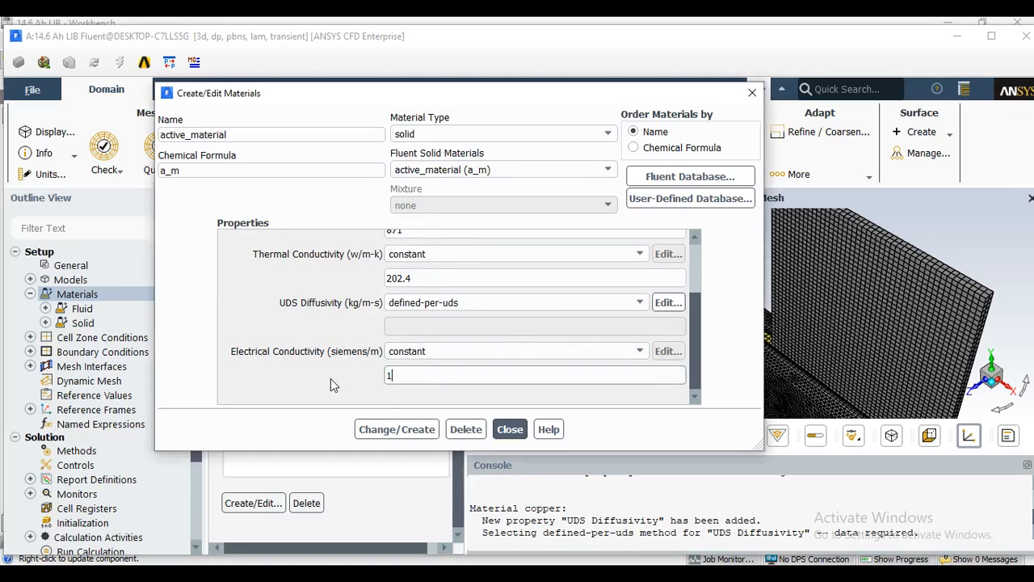
click(393, 429)
click(507, 429)
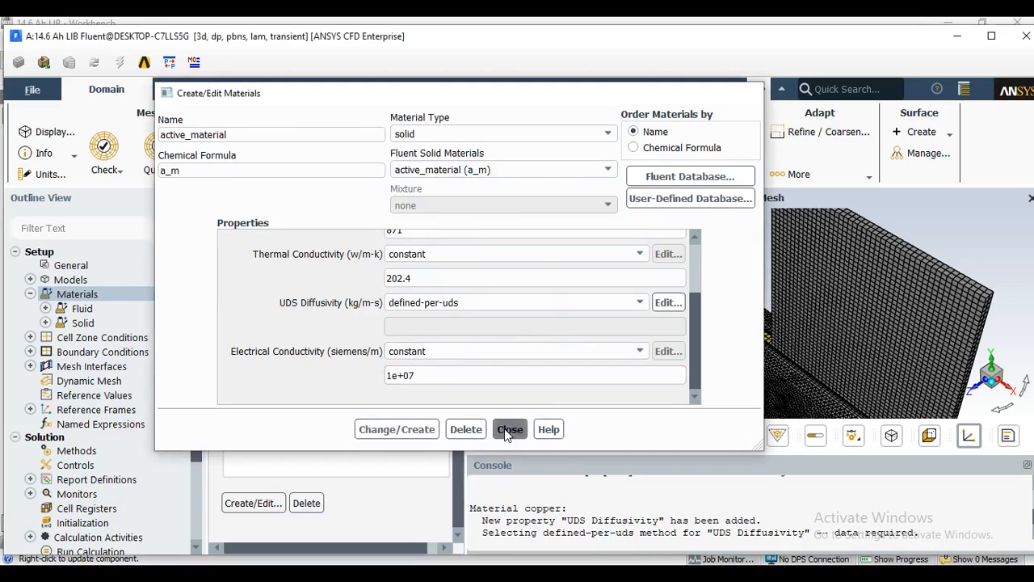
Set the electrical conductivity of tab_material to 1e7 siemens/m, save the change and recheck the material's properties.
double_click(277, 269)
drag(446, 375, 328, 393)
text(1e7)
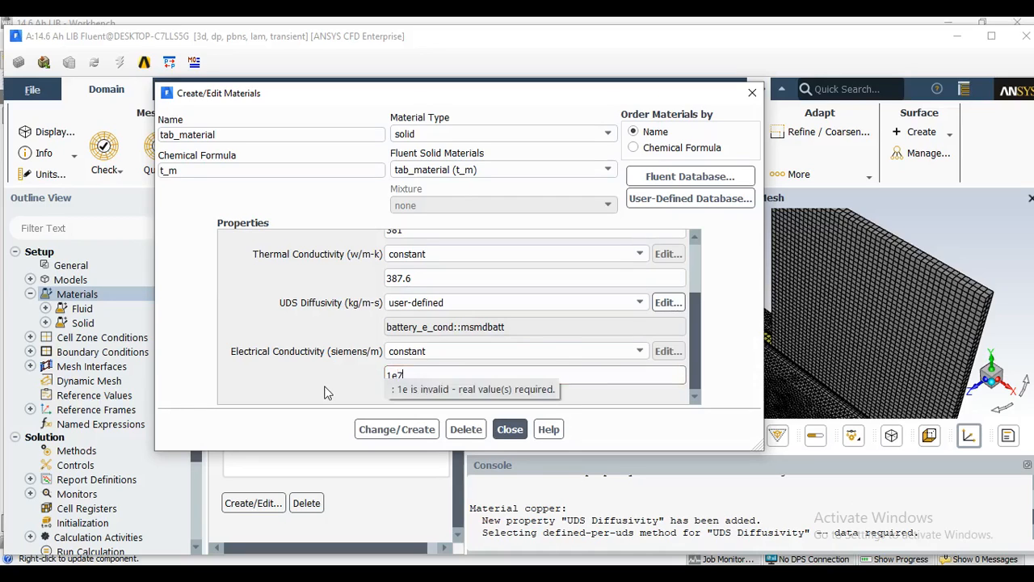
click(419, 429)
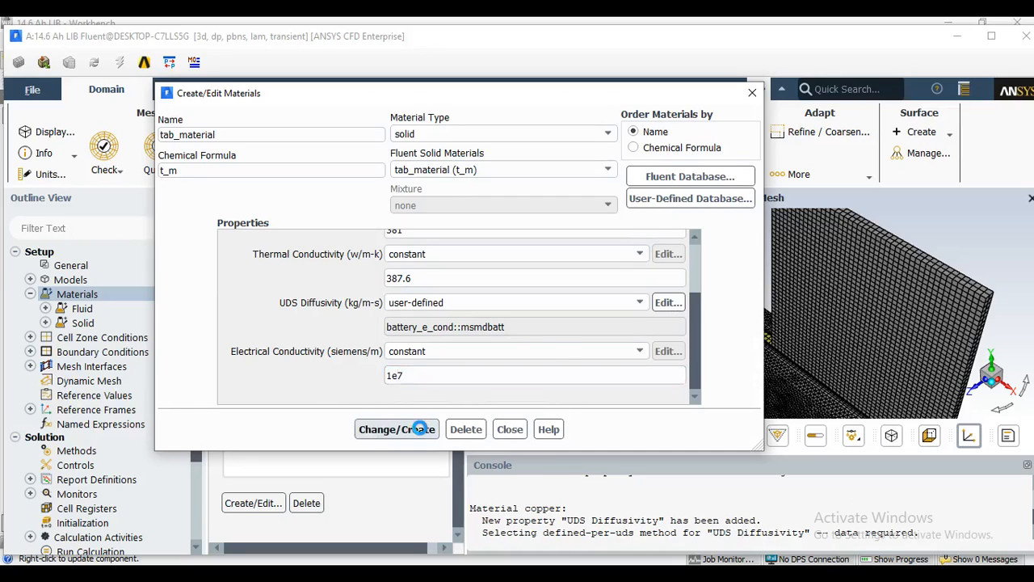
click(510, 429)
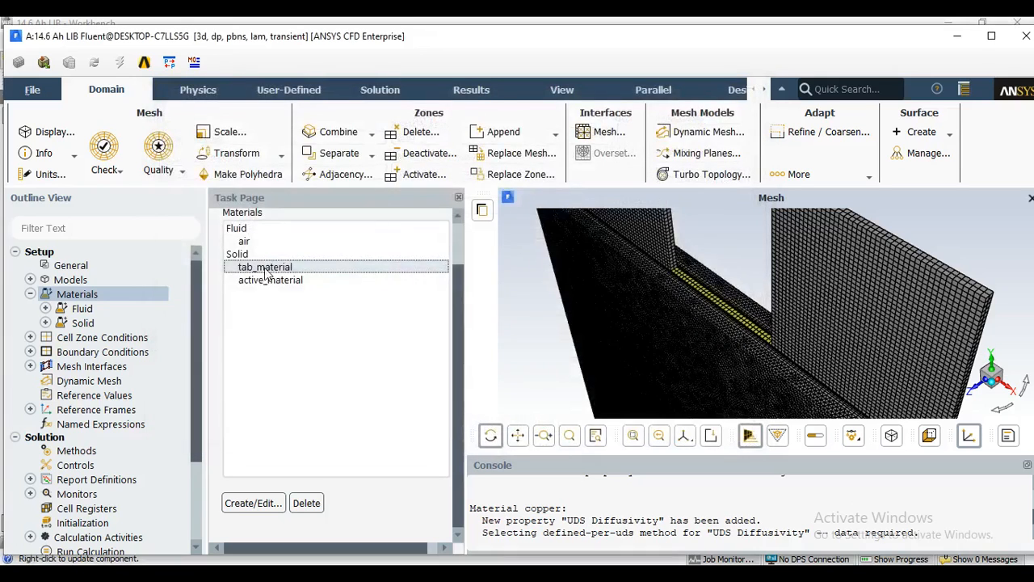
double_click(265, 267)
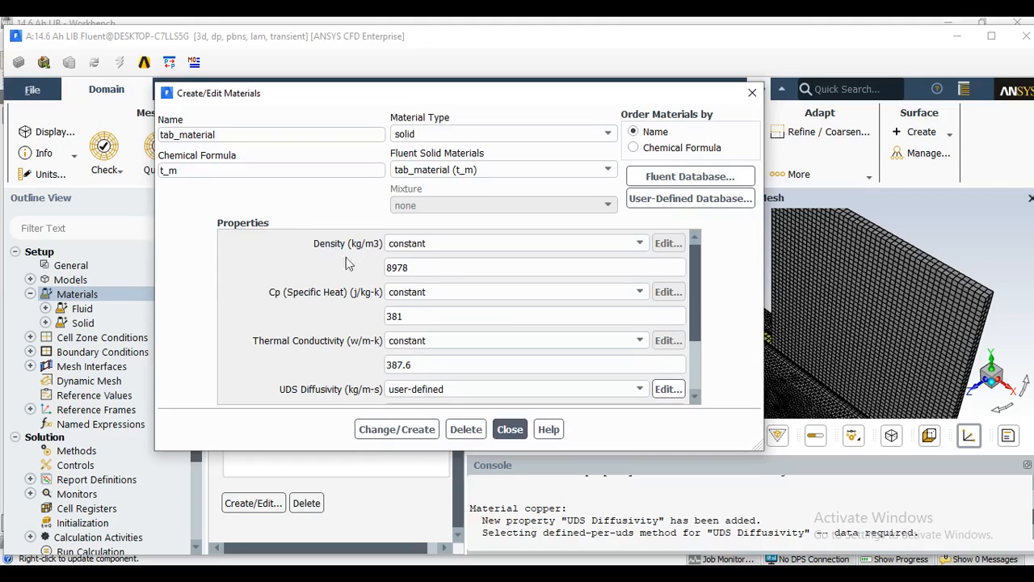
scroll(332, 334, down, 2)
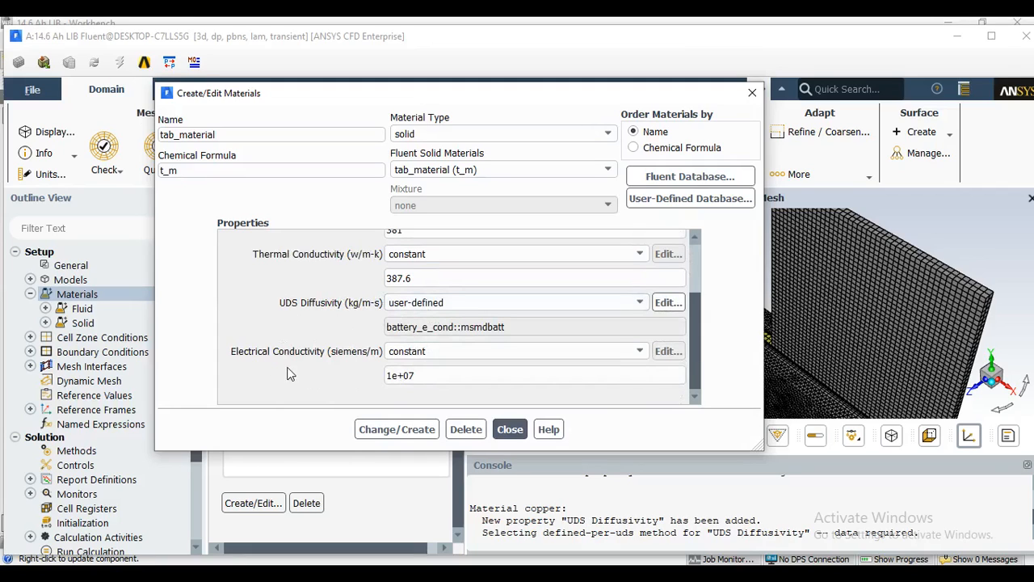
Copy the fluid material water-liquid (h2o<l>) from the Fluent database into the case and select it in the materials list.
click(508, 433)
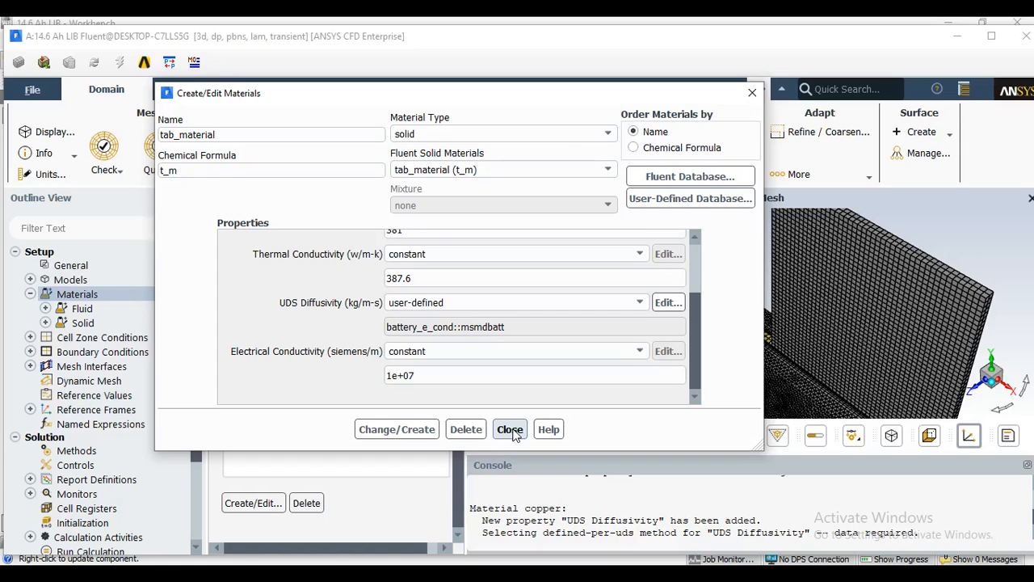
click(686, 179)
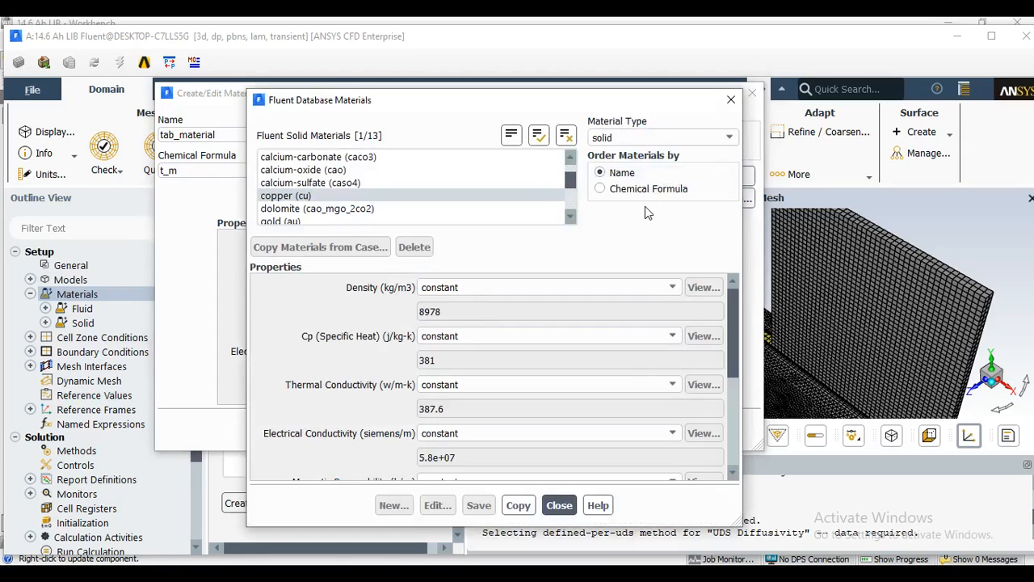
click(636, 139)
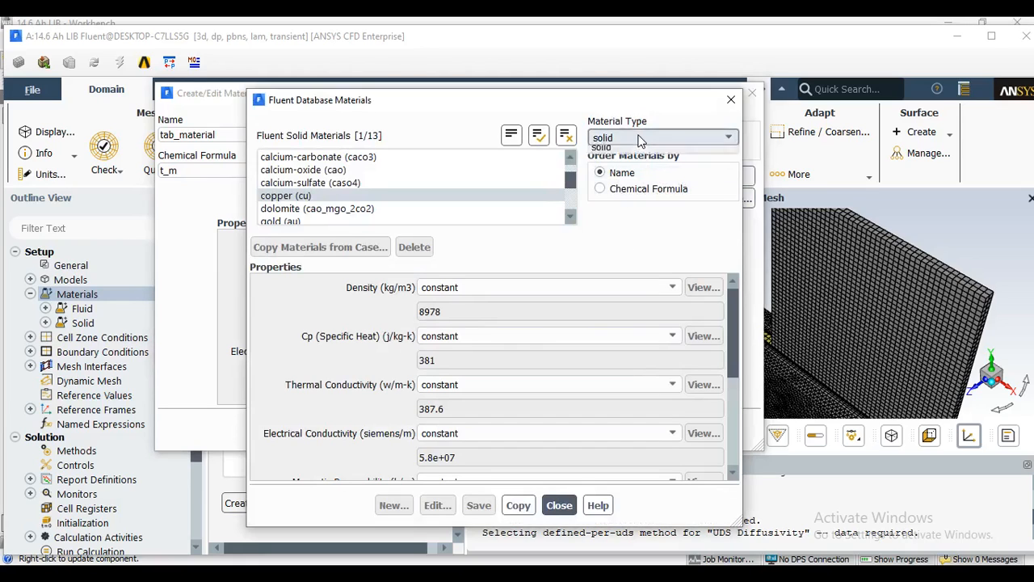
click(635, 156)
drag(571, 173, 570, 206)
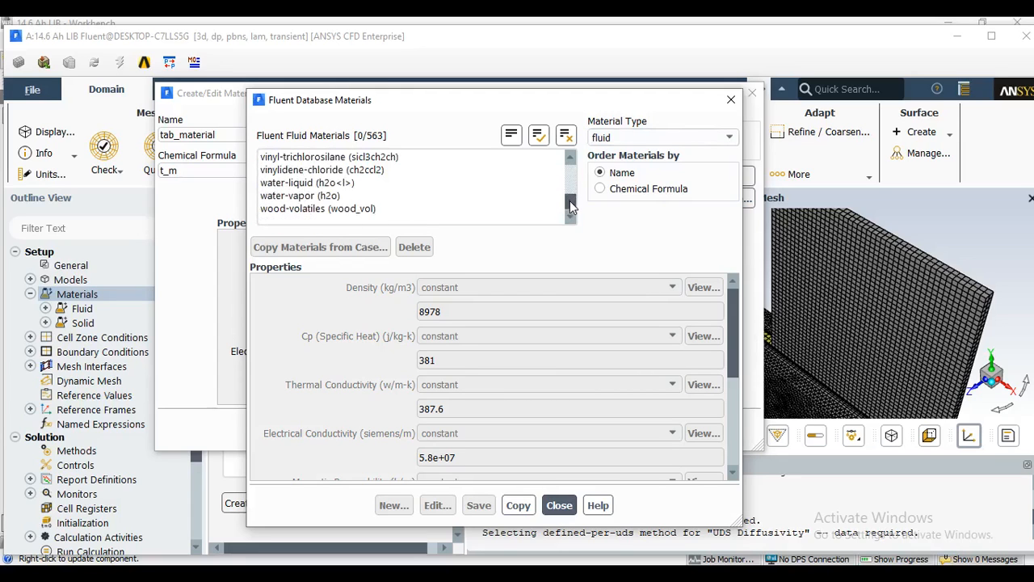
click(336, 184)
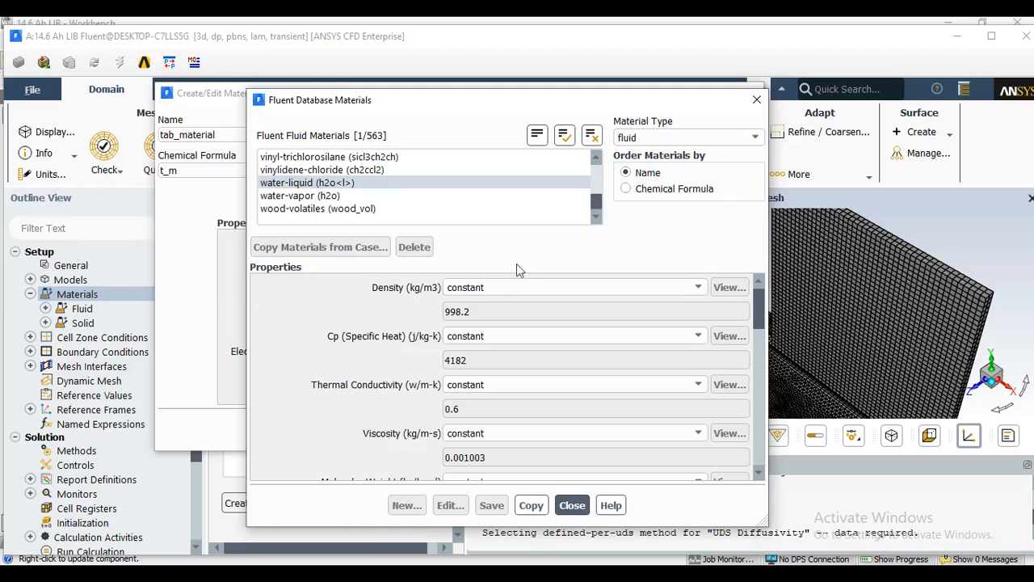
click(539, 506)
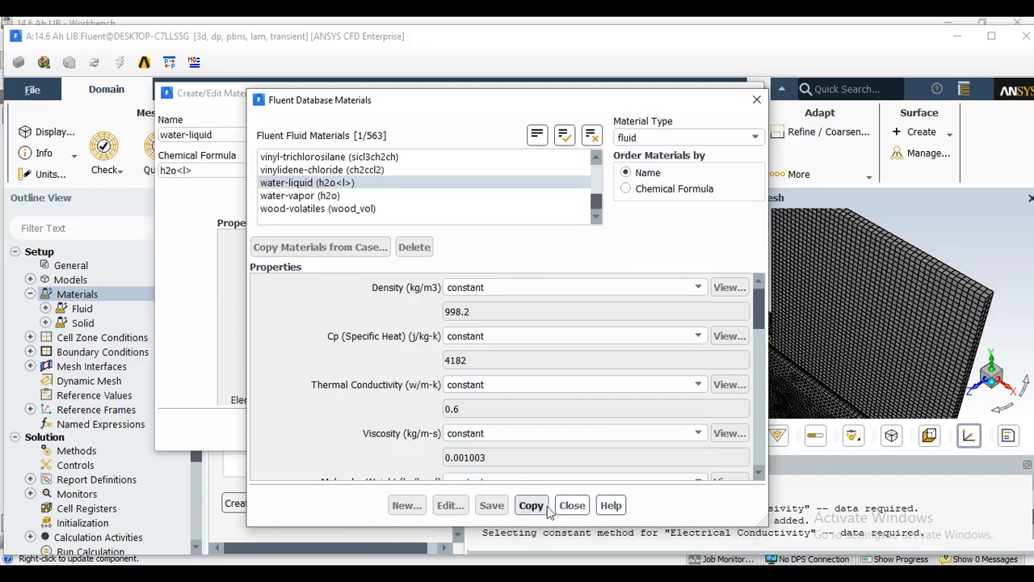
click(575, 506)
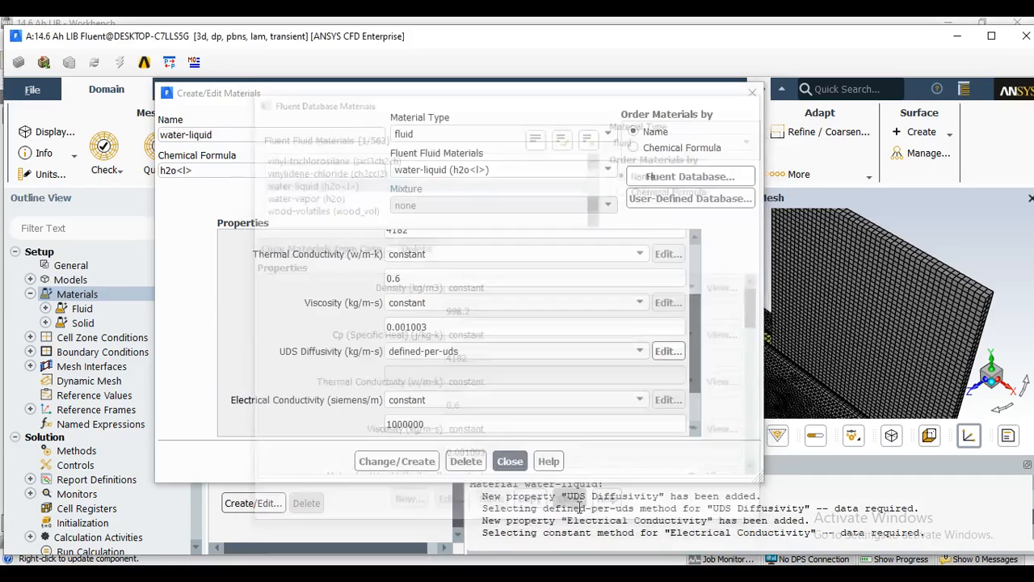
click(511, 459)
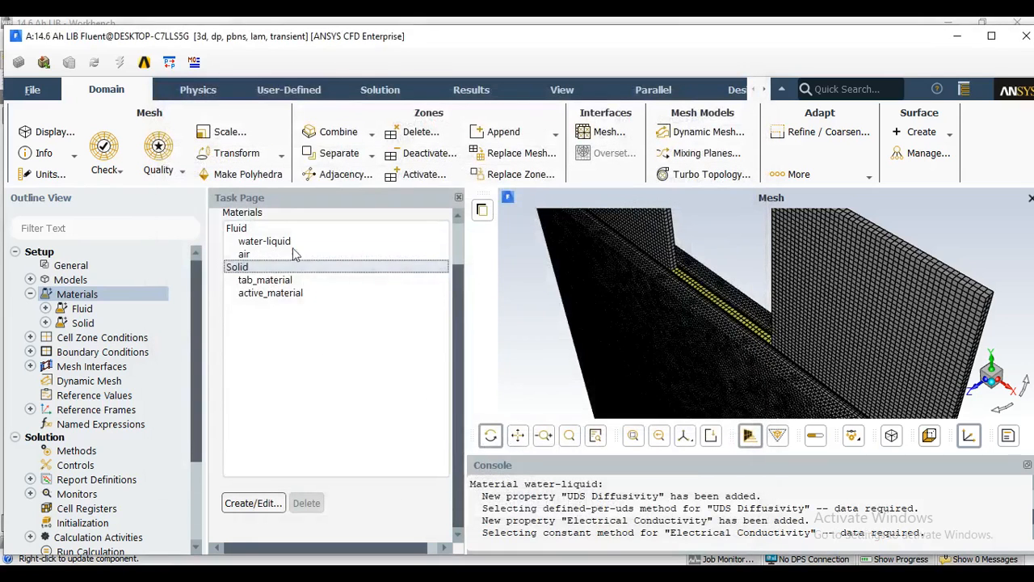
click(279, 240)
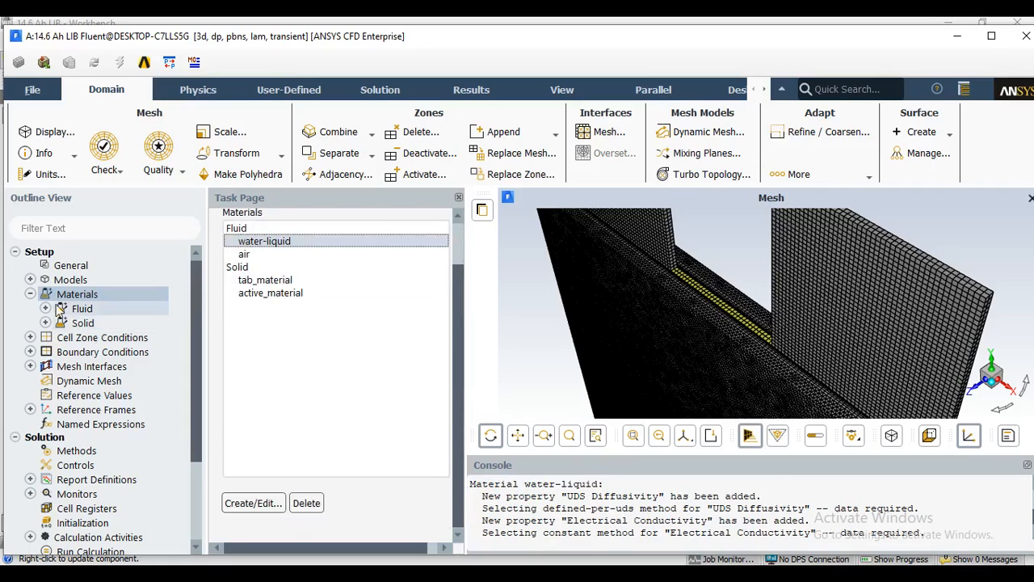
Open the cell zone conditions and assign active_material to cell_zone.
click(30, 295)
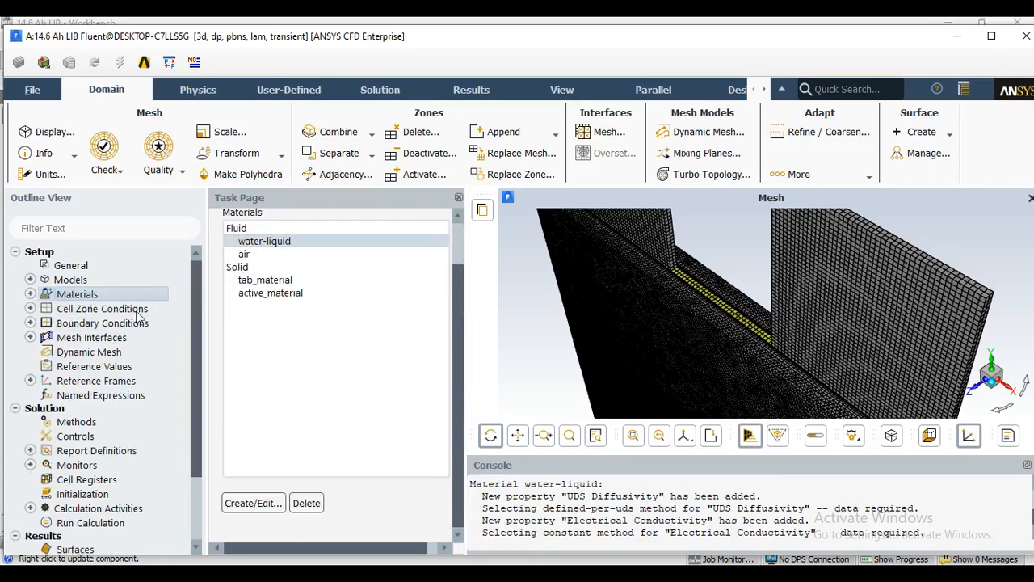
double_click(93, 313)
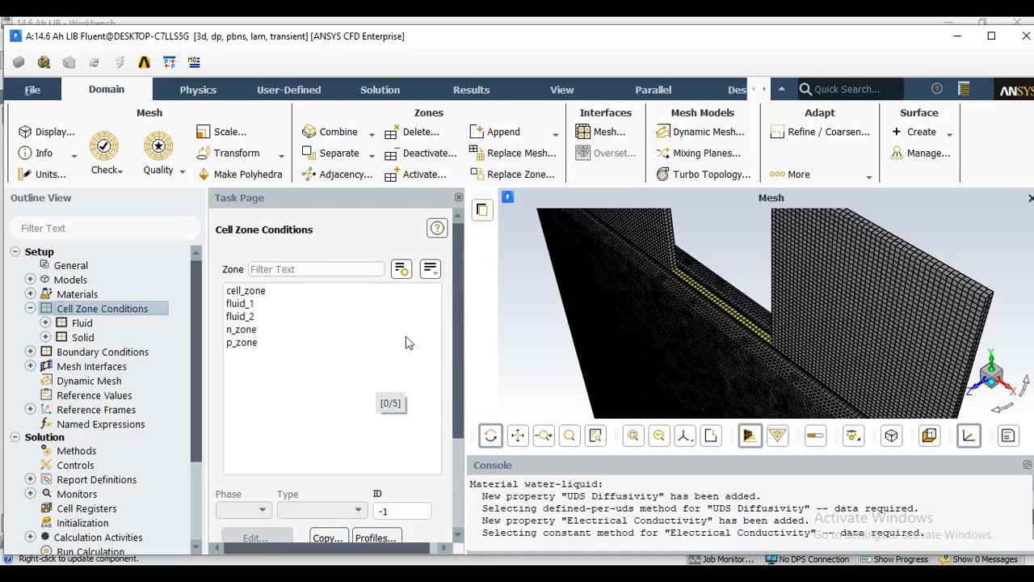
click(292, 291)
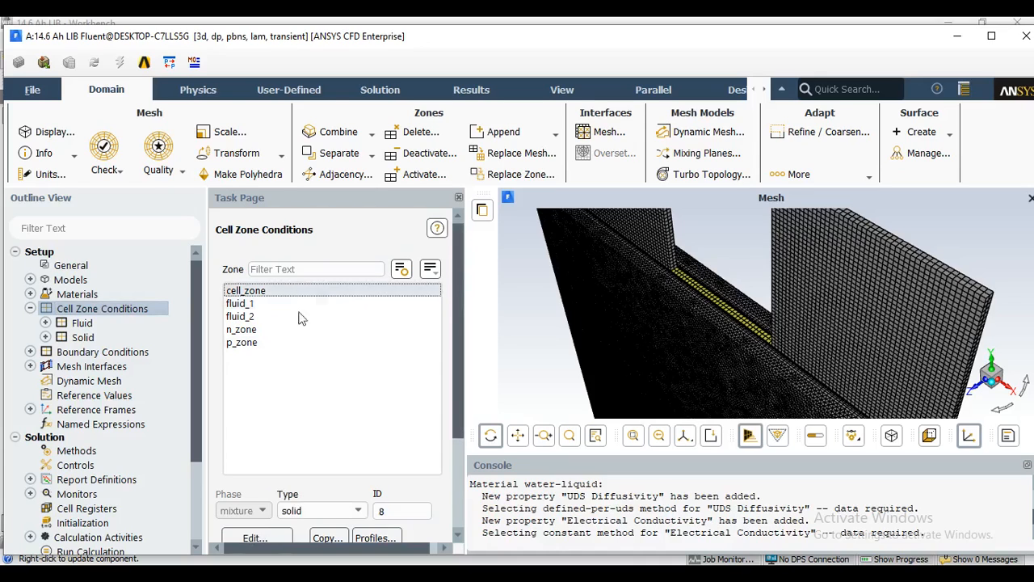
click(267, 539)
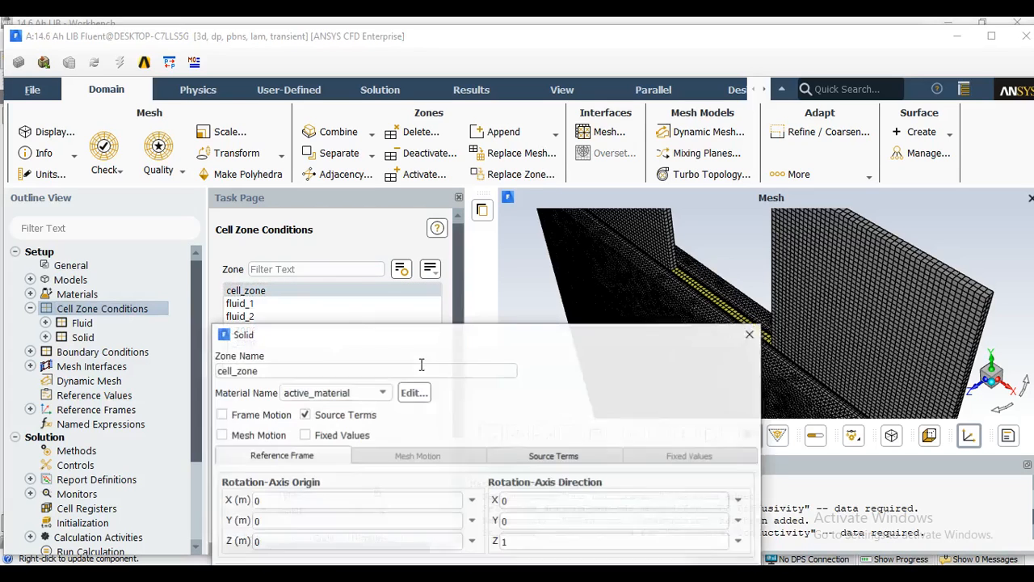
drag(457, 187, 476, 142)
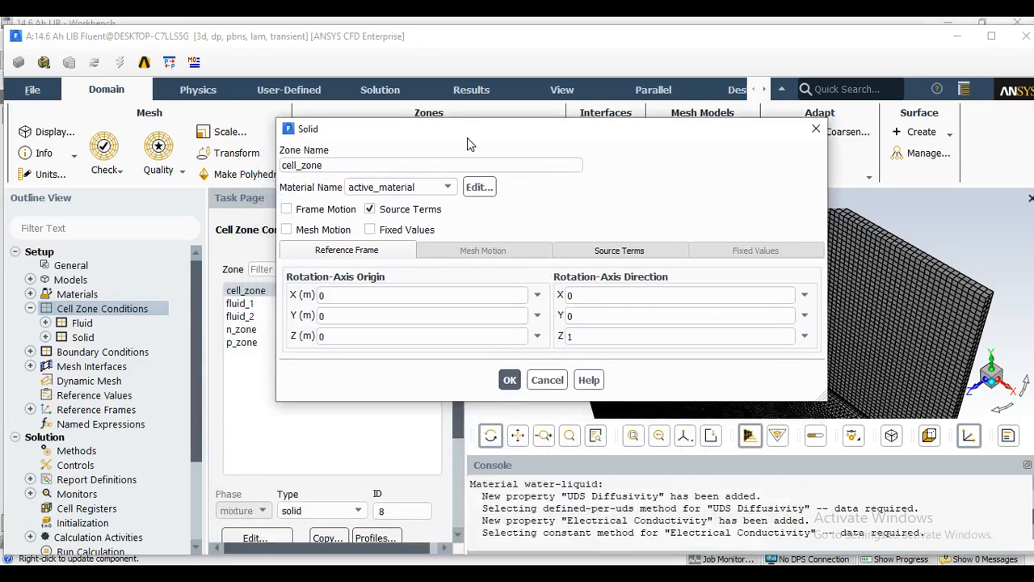
click(400, 187)
click(392, 215)
click(370, 208)
click(509, 380)
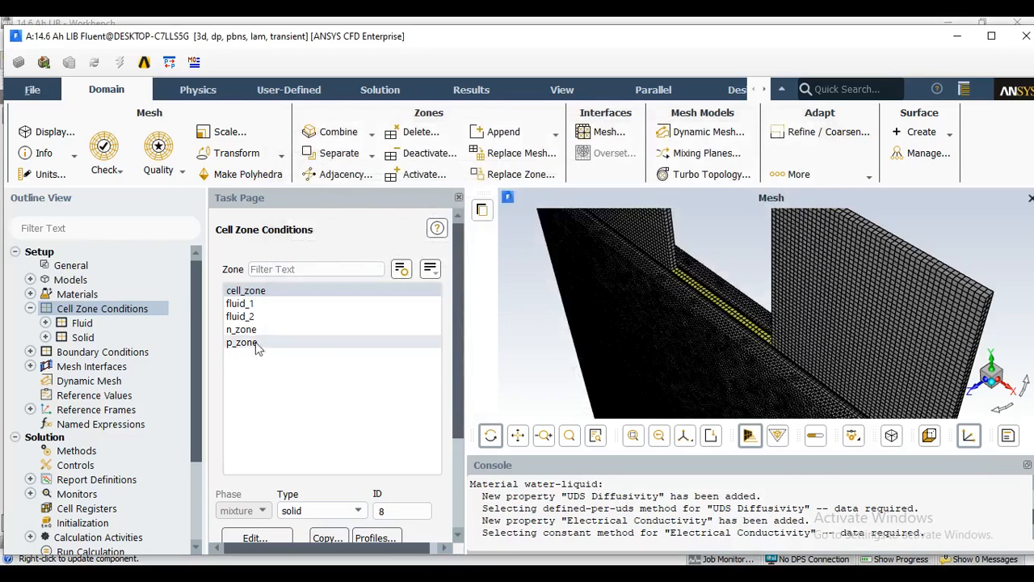
Assign water-liquid as the material of the fluid_1 cell zone.
click(250, 304)
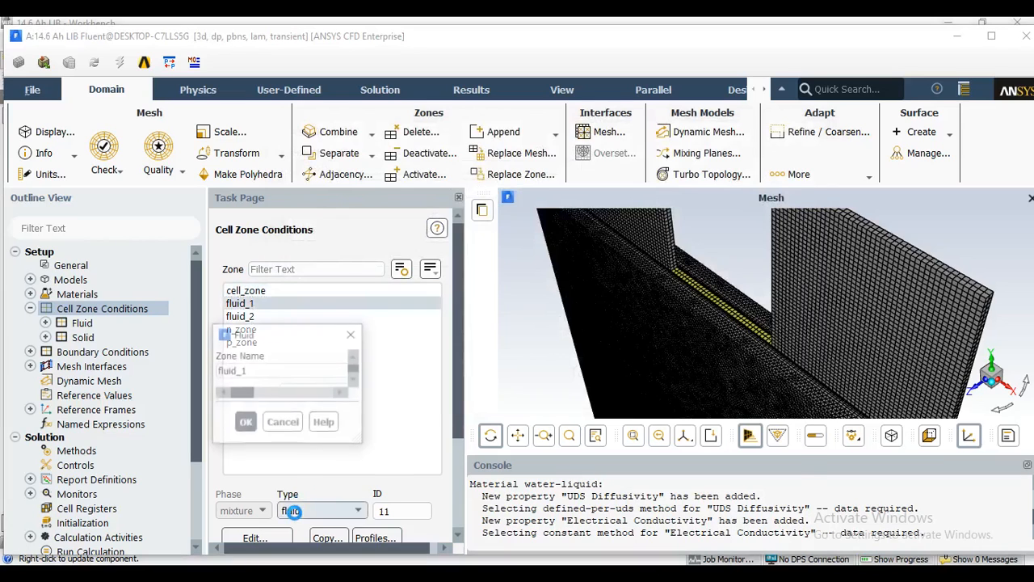
drag(329, 329, 408, 85)
click(426, 116)
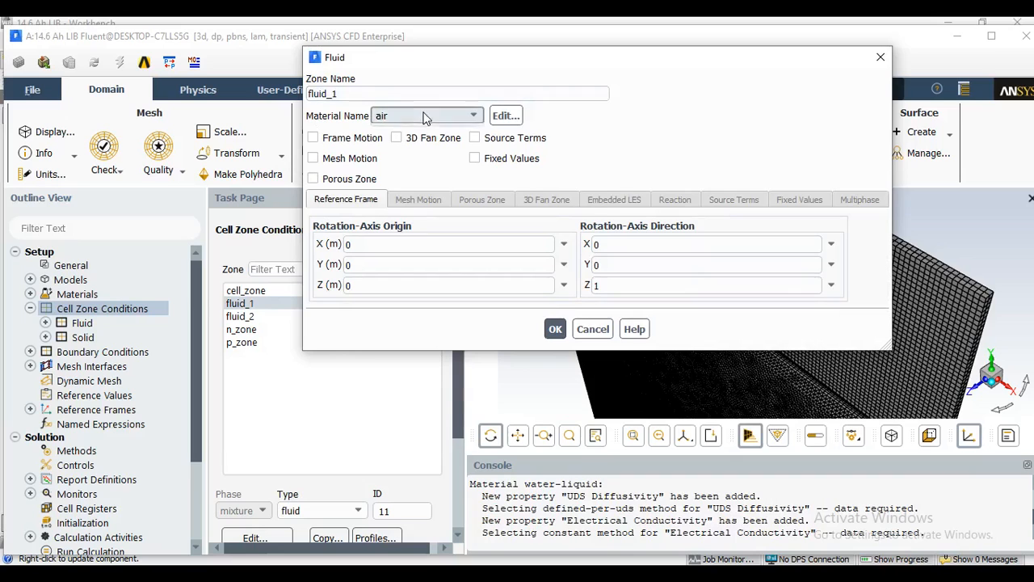
click(404, 129)
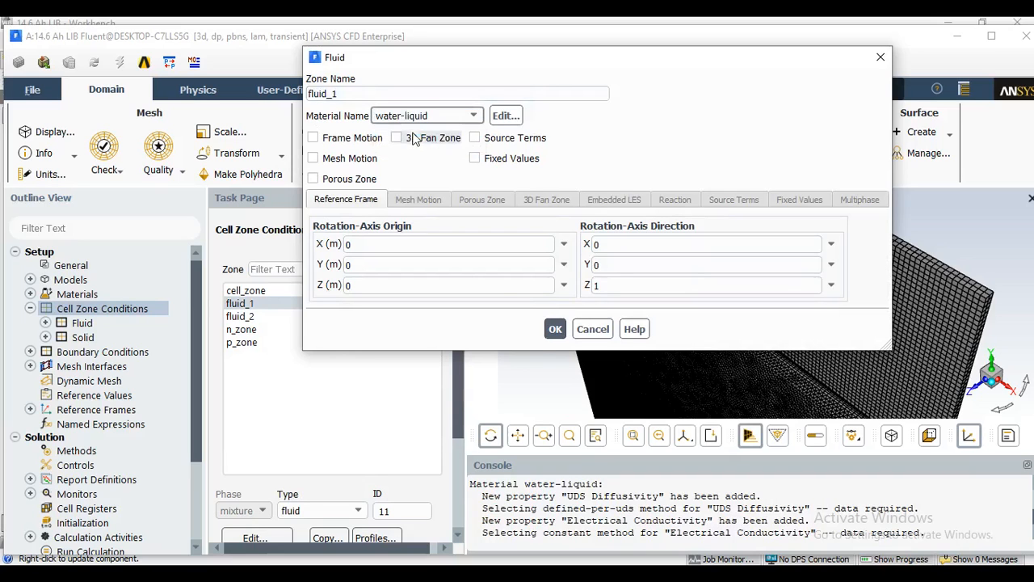
click(555, 329)
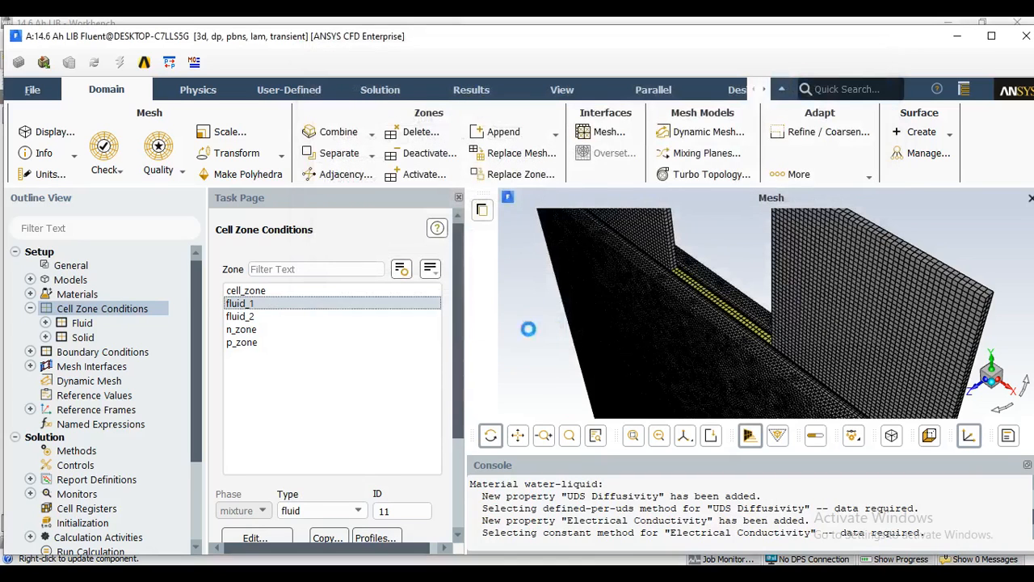
Assign water-liquid as the material of the fluid_2 cell zone.
click(245, 317)
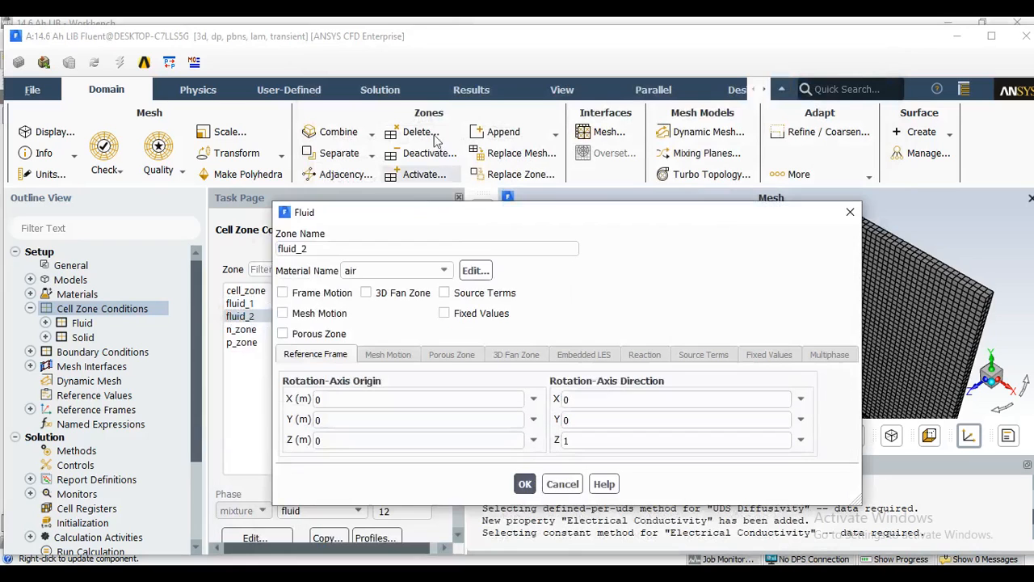
click(404, 271)
click(388, 287)
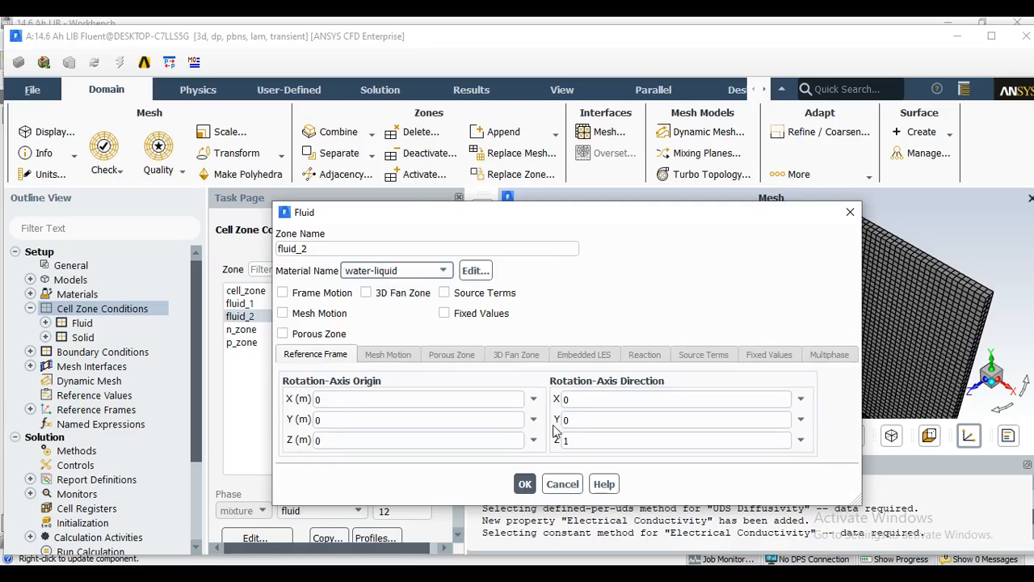
click(525, 485)
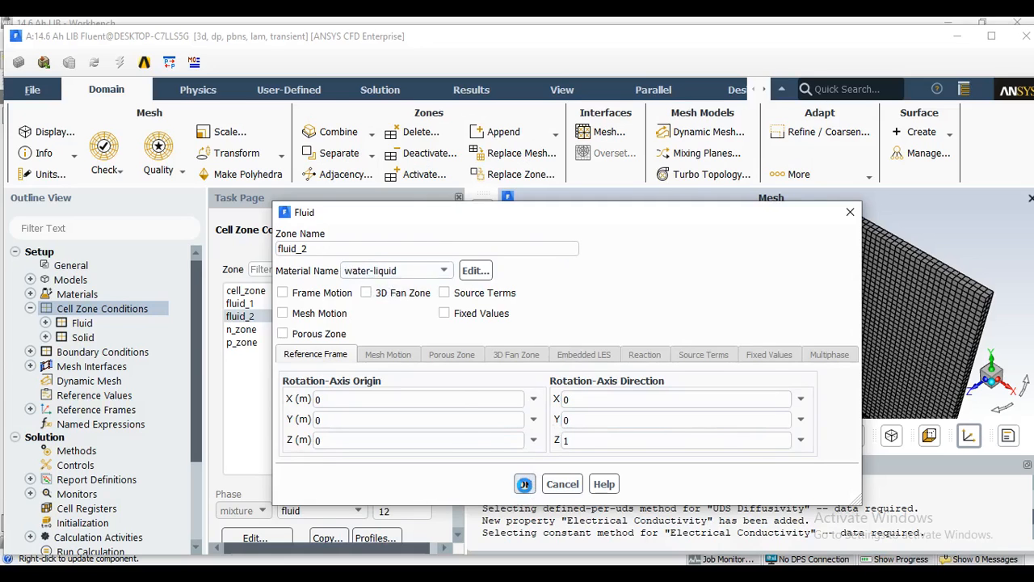
Assign tab_material as the material of the n_zone cell zone.
double_click(242, 330)
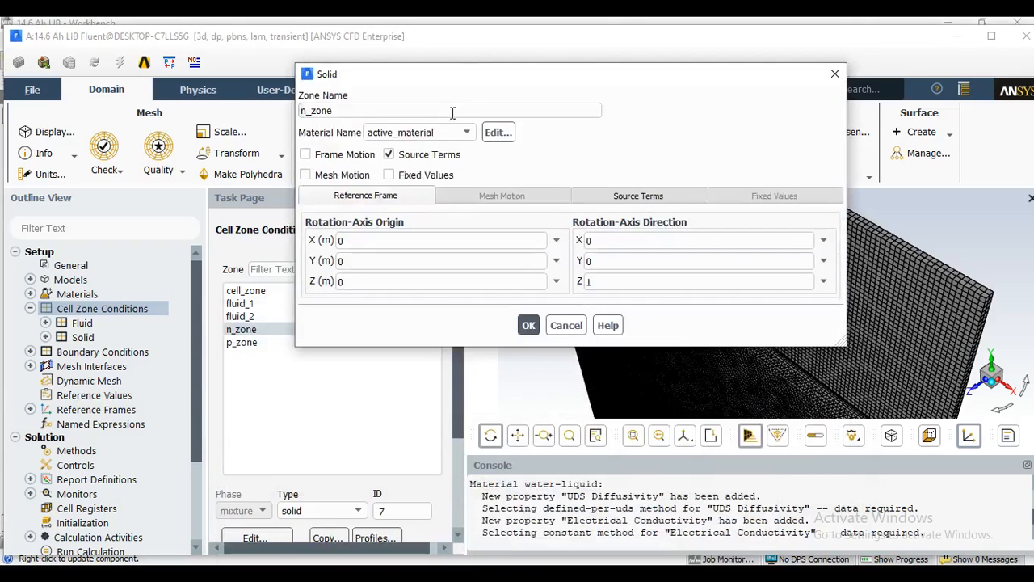
click(416, 132)
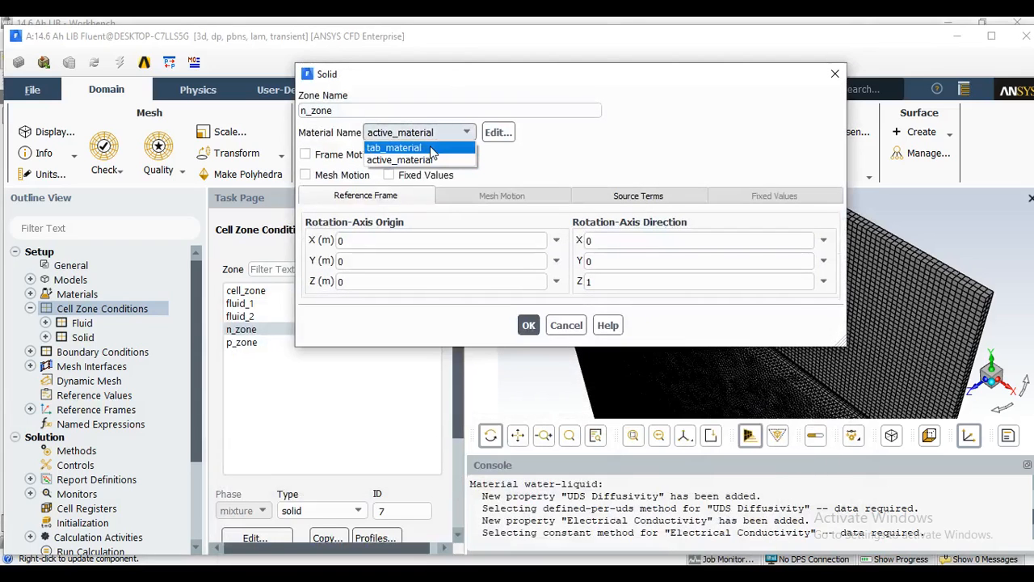
click(431, 148)
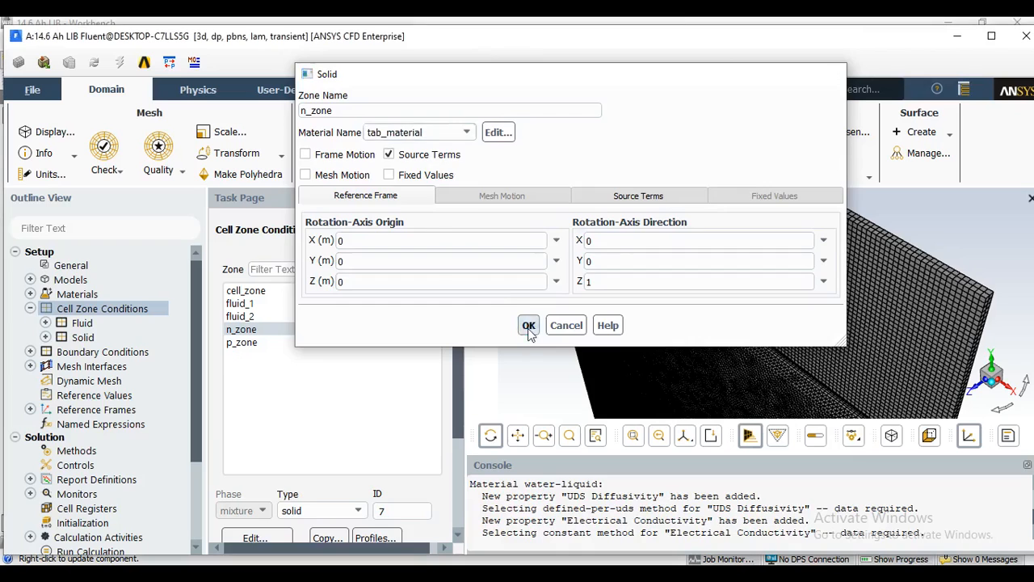
click(528, 325)
Assign tab_material as the material of the p_zone cell zone.
double_click(243, 341)
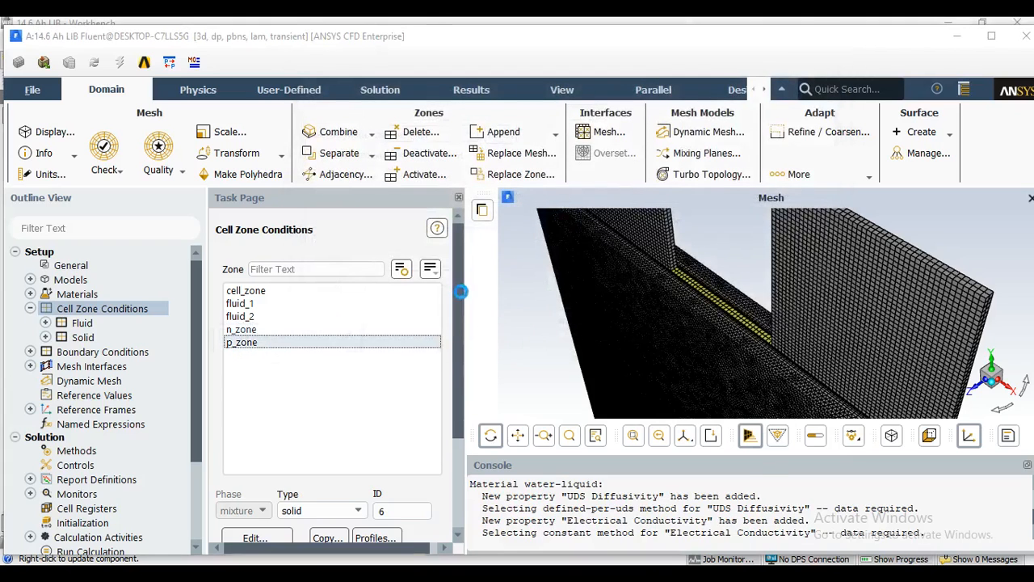
click(387, 196)
click(395, 170)
click(371, 184)
click(500, 362)
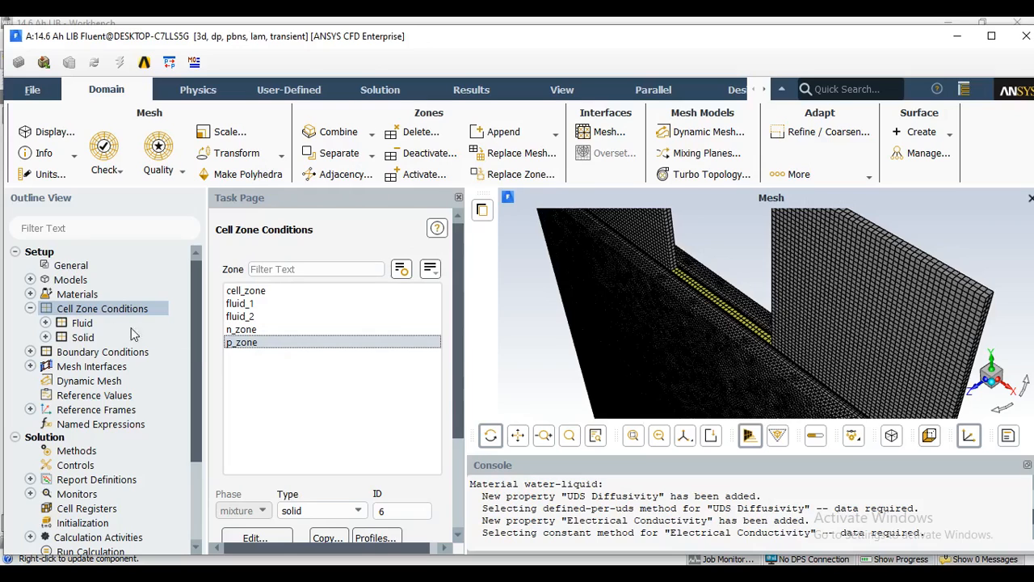
Open the boundary conditions and set the velocity magnitude of inlet_1 to 0.1 m/s.
click(30, 309)
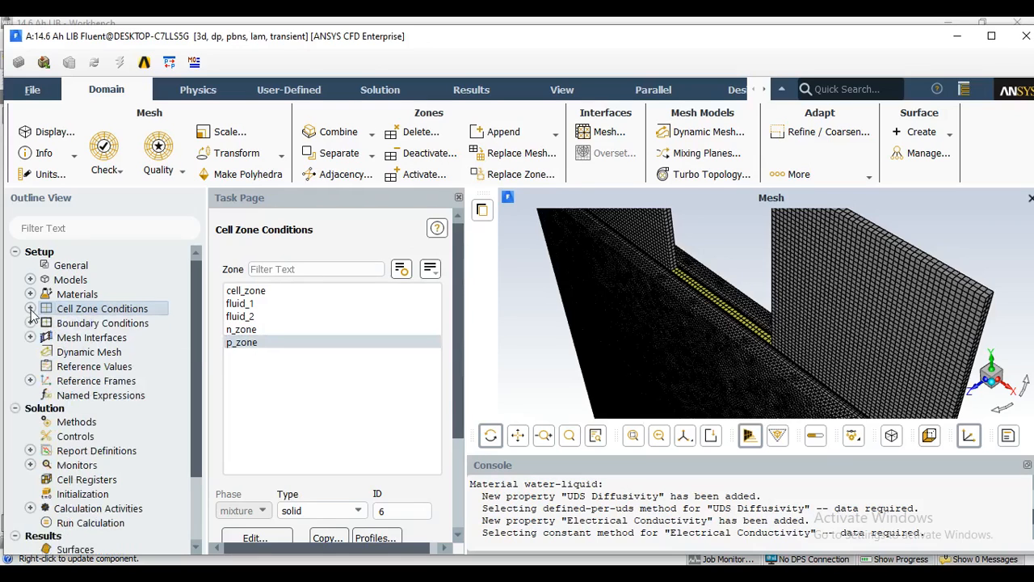
double_click(97, 323)
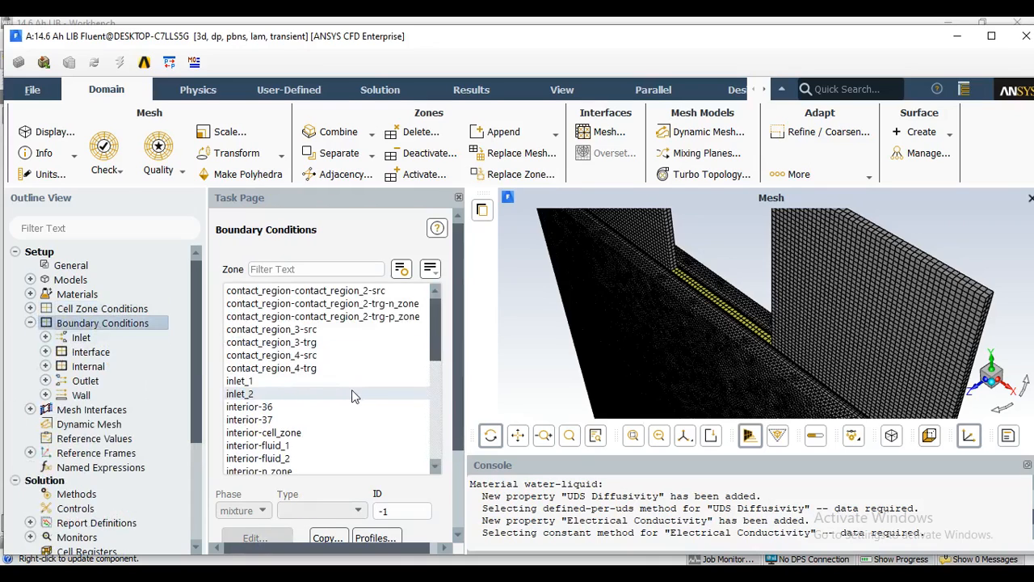
click(306, 383)
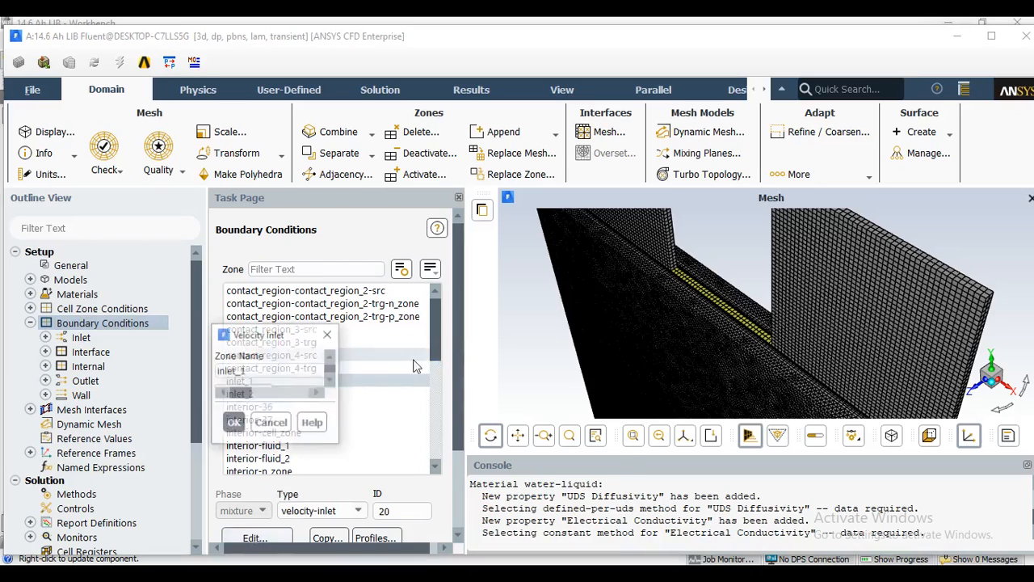
click(509, 297)
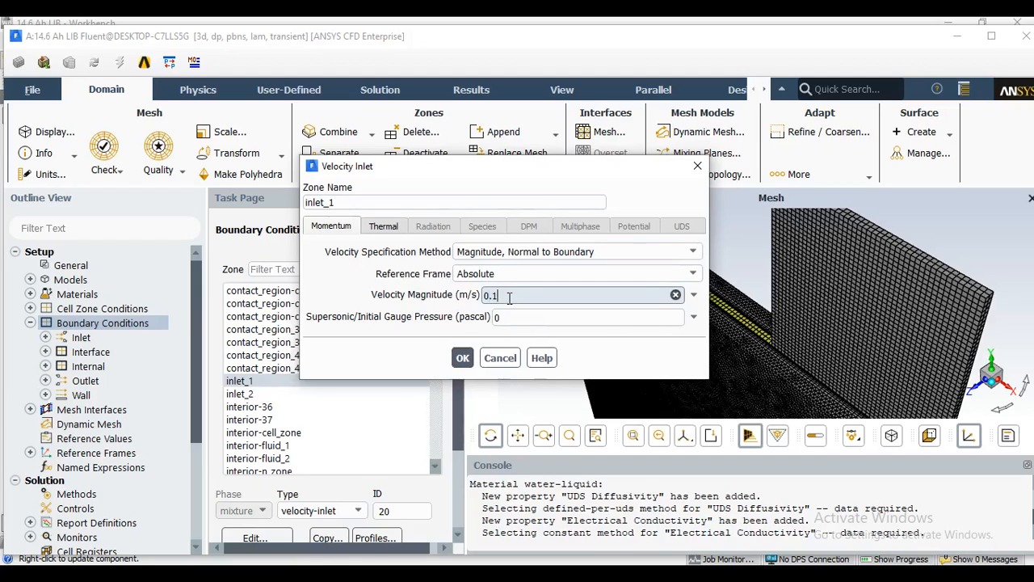
click(463, 358)
Set the velocity magnitude of the inlet_2 velocity inlet to 0.1 m/s.
click(255, 395)
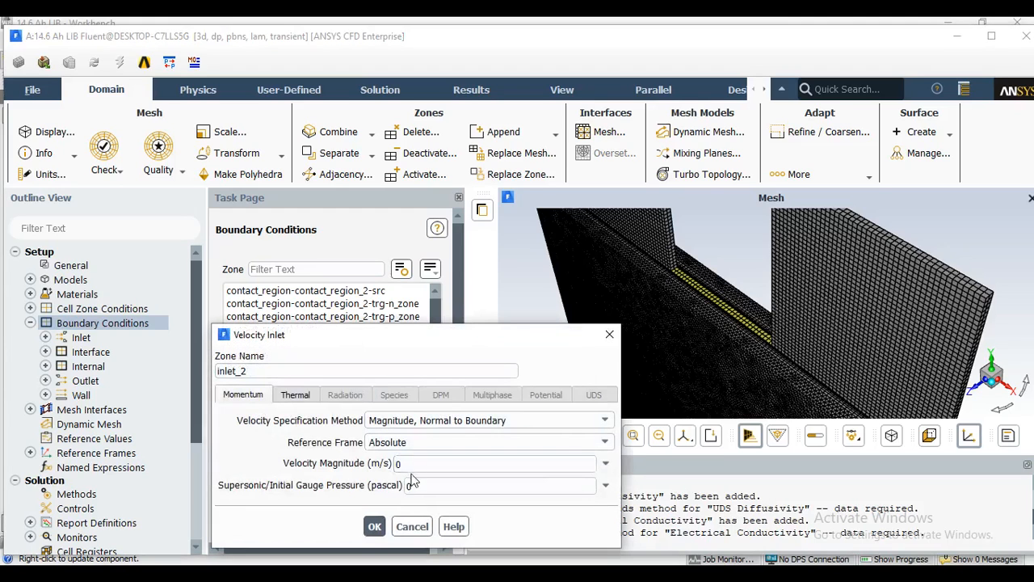
click(416, 465)
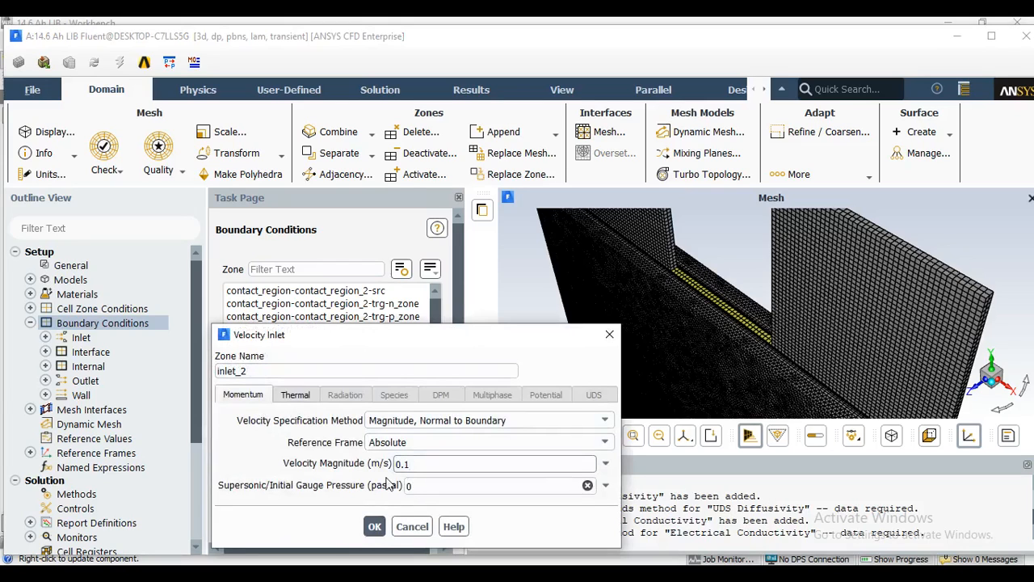
click(374, 527)
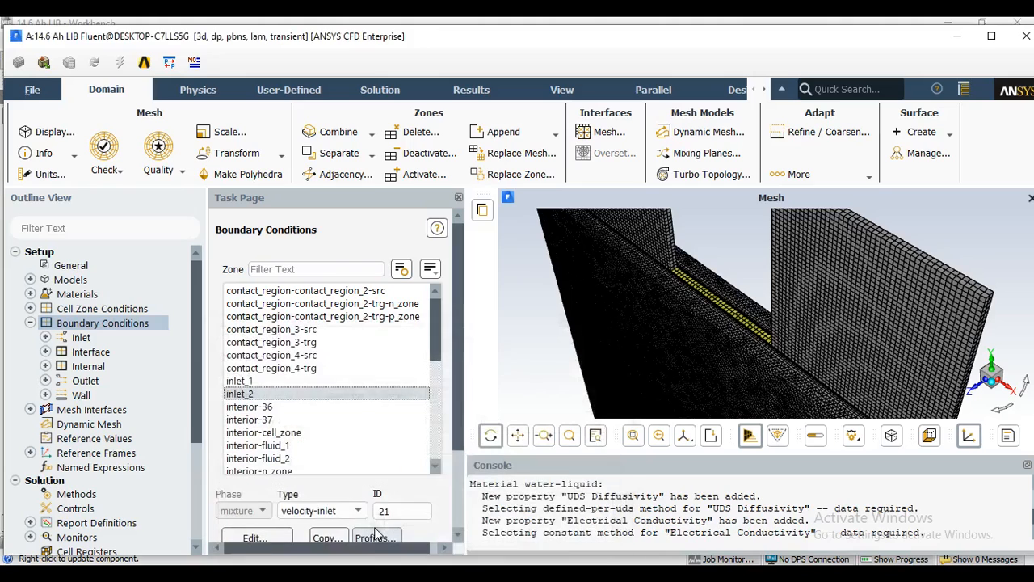
drag(437, 345, 433, 314)
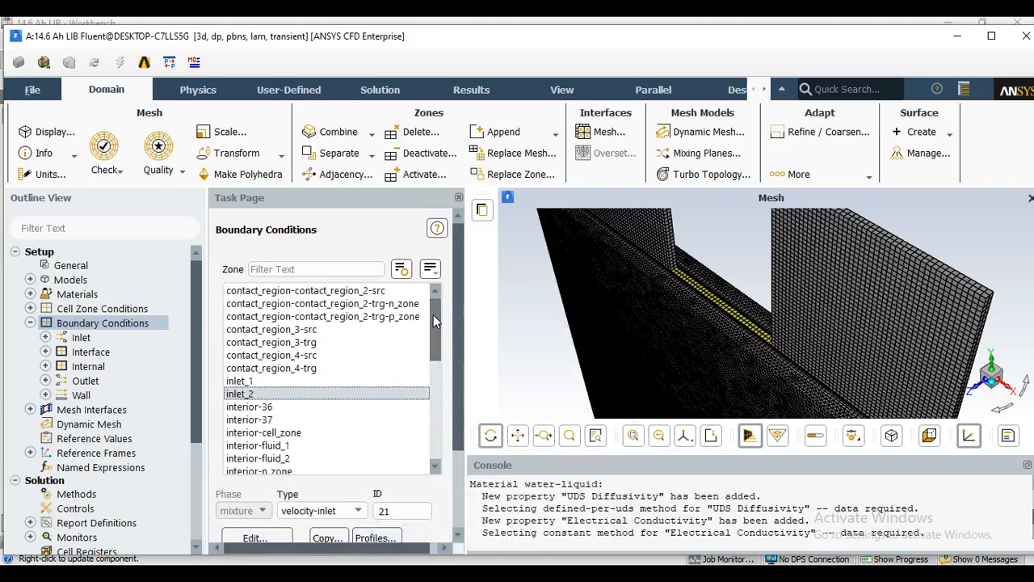
Review the absolute convergence criteria of all equations in the residual monitors and accept the settings.
click(30, 322)
drag(198, 341, 201, 417)
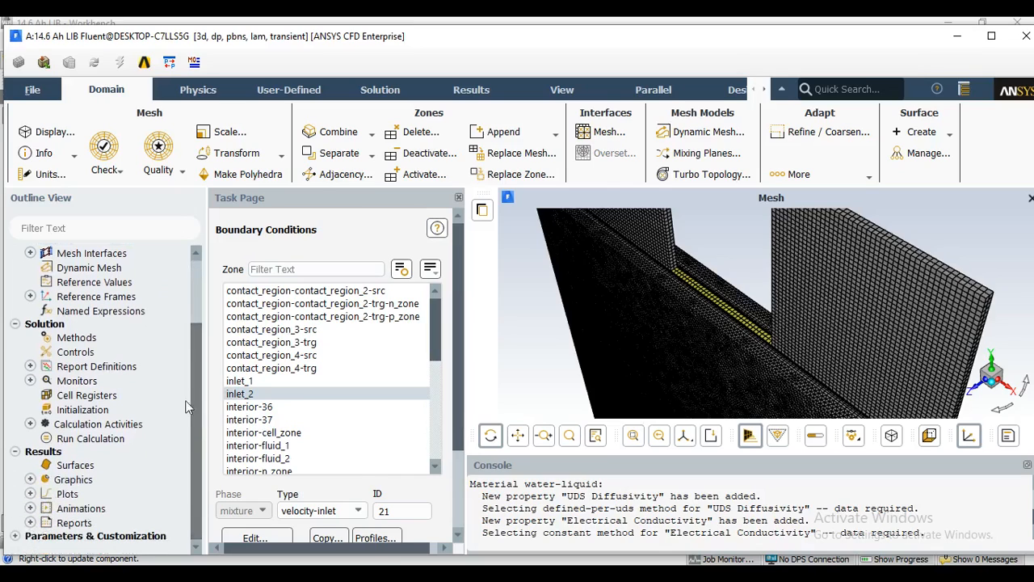
double_click(99, 383)
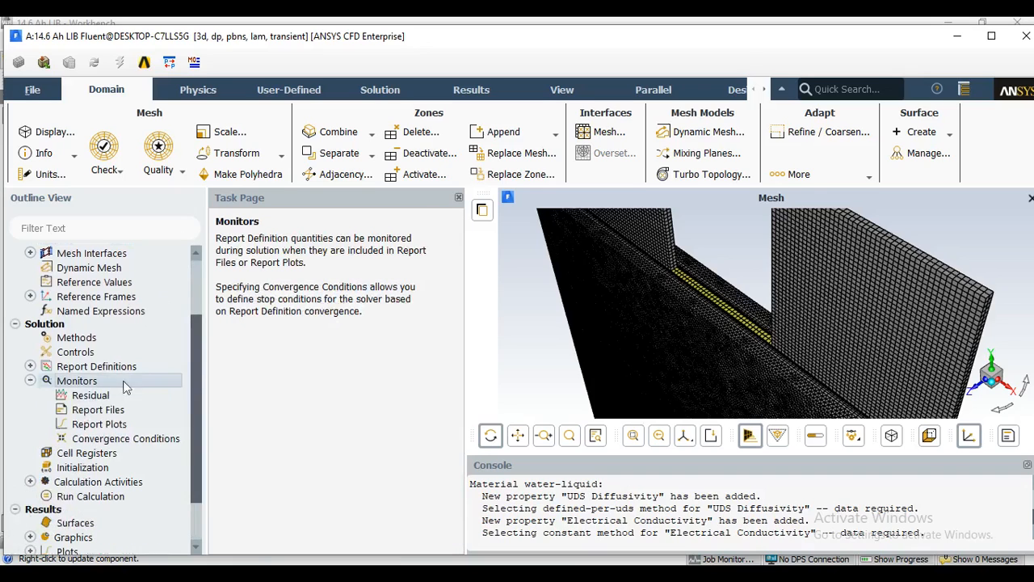
double_click(113, 396)
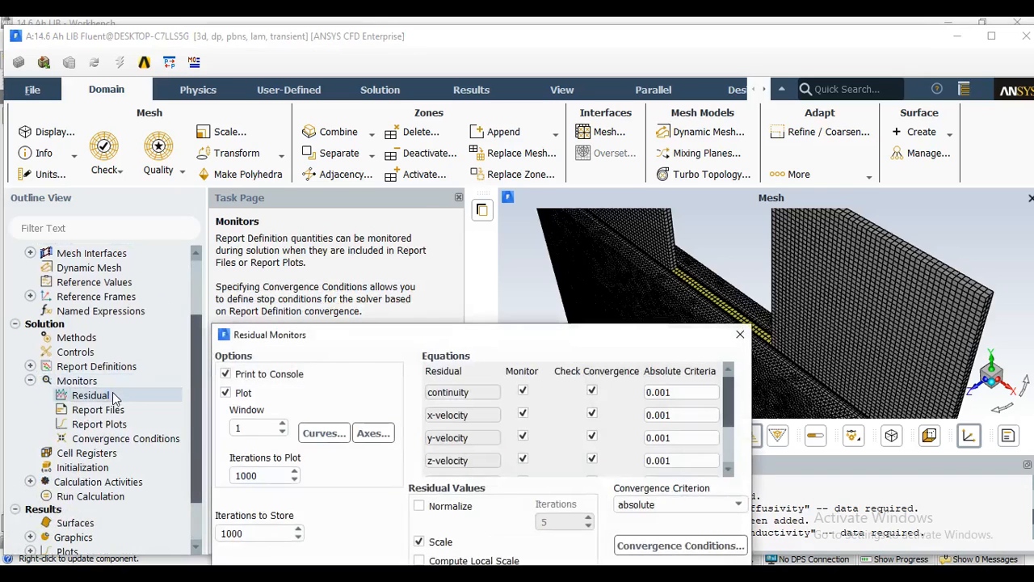
drag(393, 344, 368, 158)
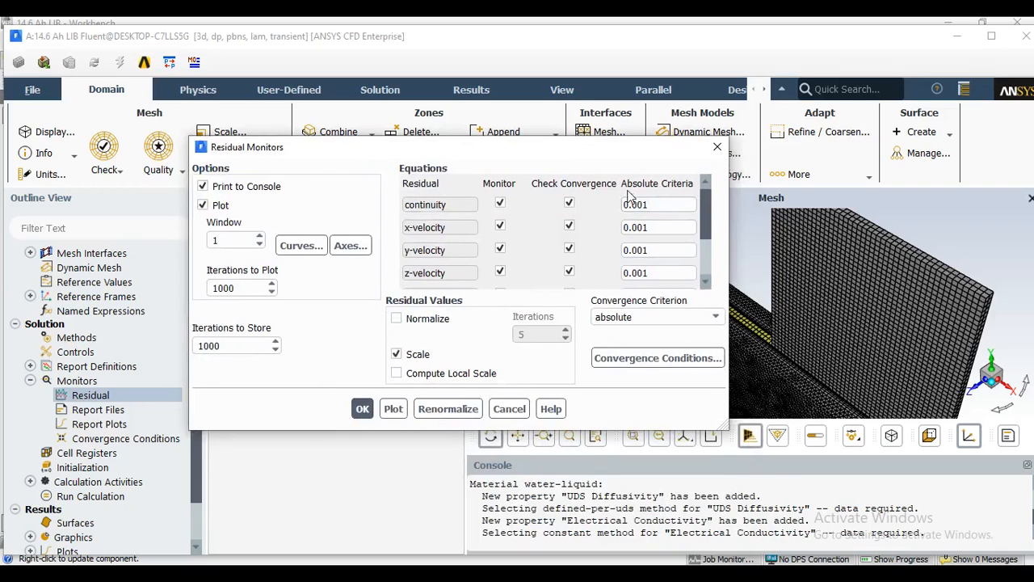
click(652, 206)
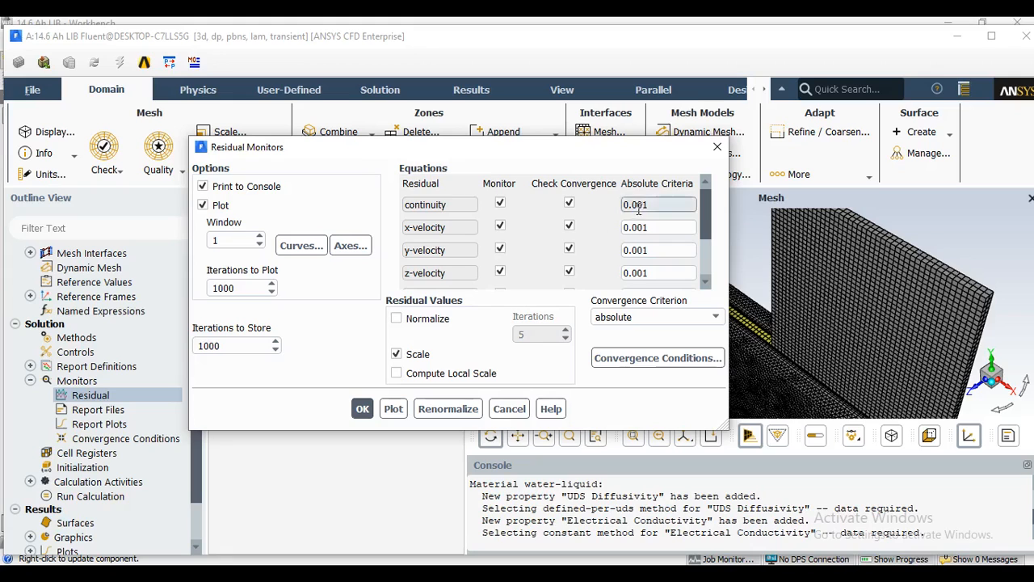
drag(707, 203, 707, 255)
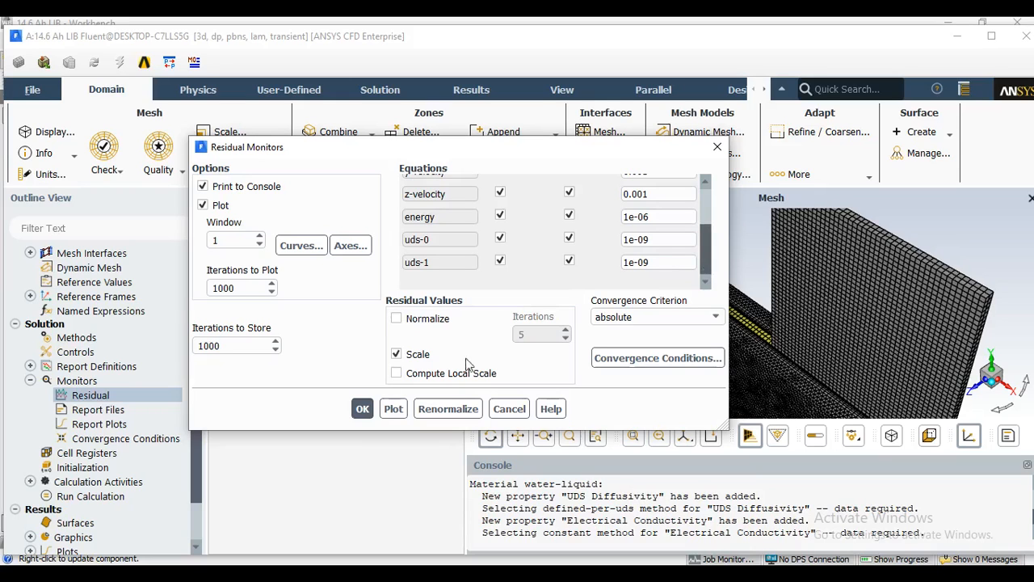
click(362, 408)
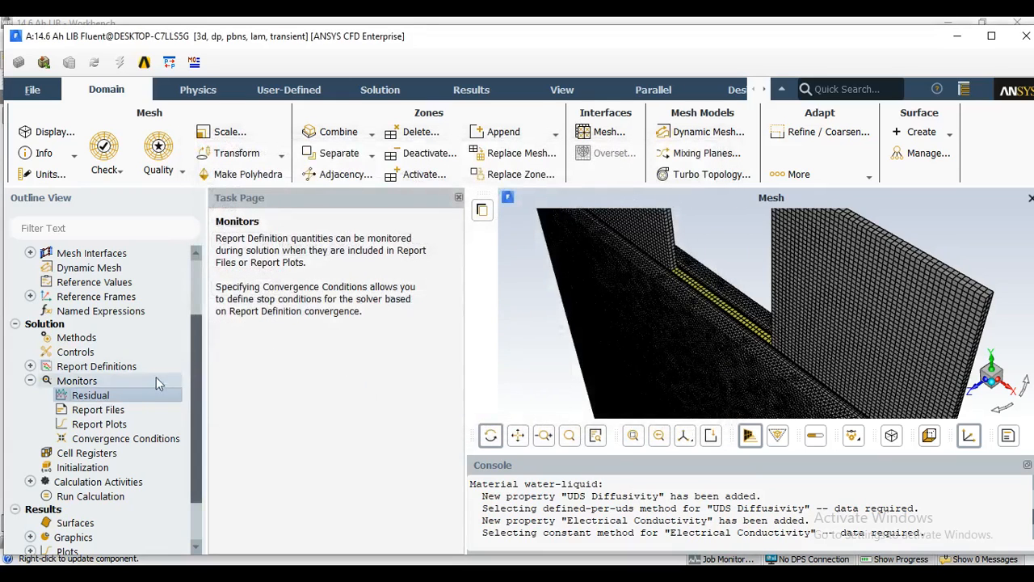
Start a new report plot and create an area-weighted average surface report definition named phi+ for it.
drag(194, 350, 193, 363)
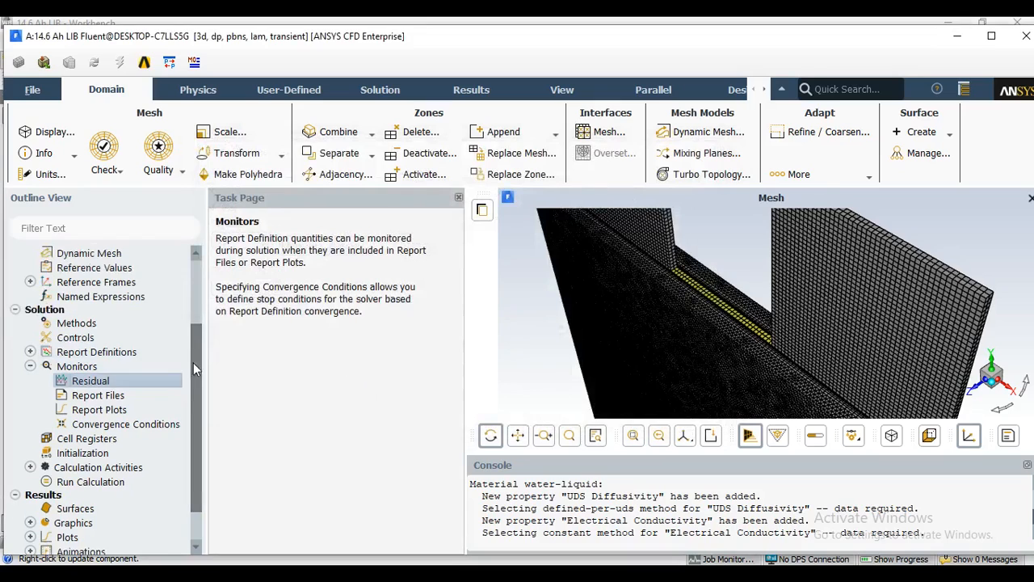
double_click(111, 412)
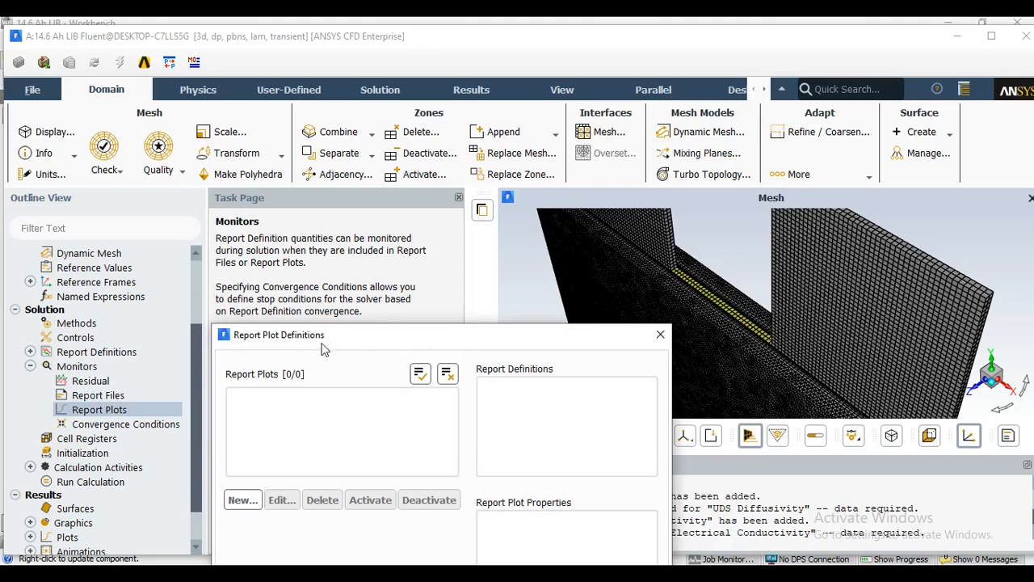
drag(340, 344, 357, 186)
click(257, 345)
drag(402, 339, 364, 92)
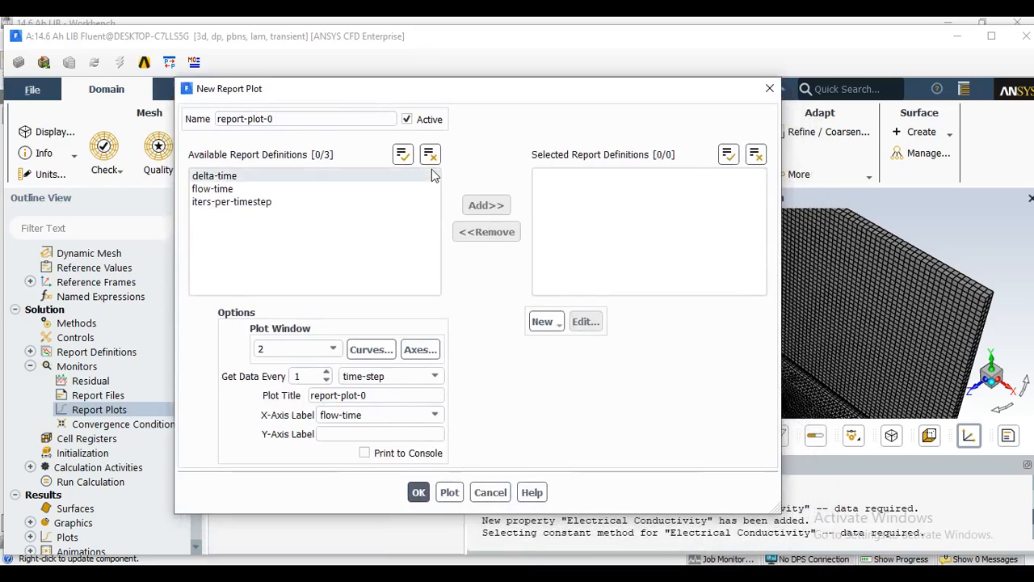
click(538, 323)
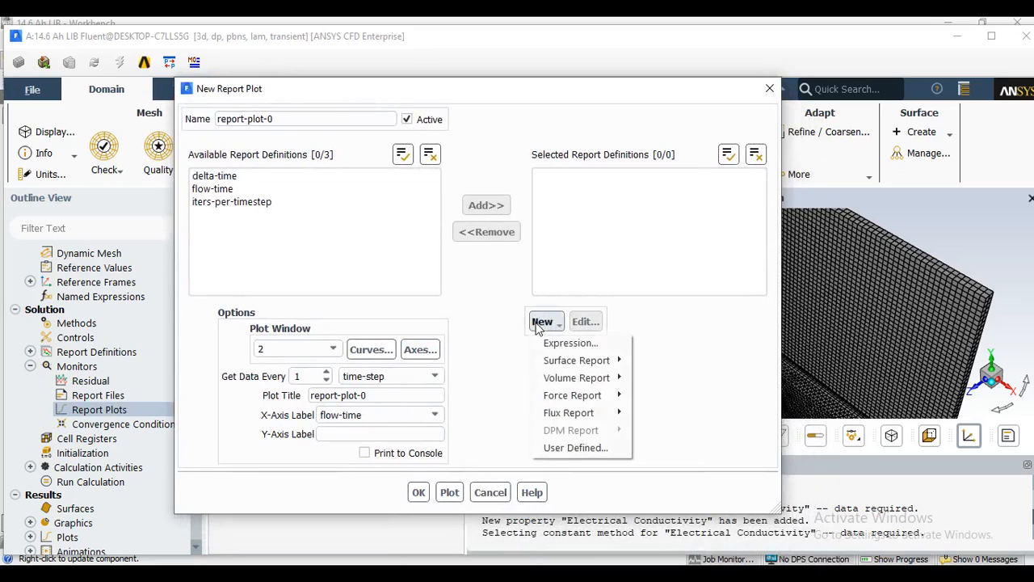
mouse_move(573, 360)
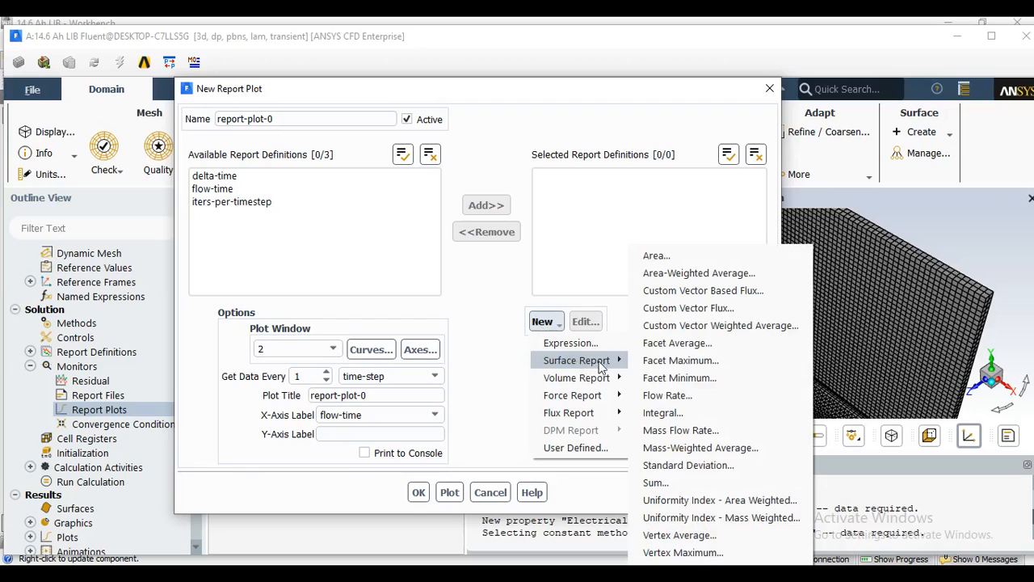
click(756, 274)
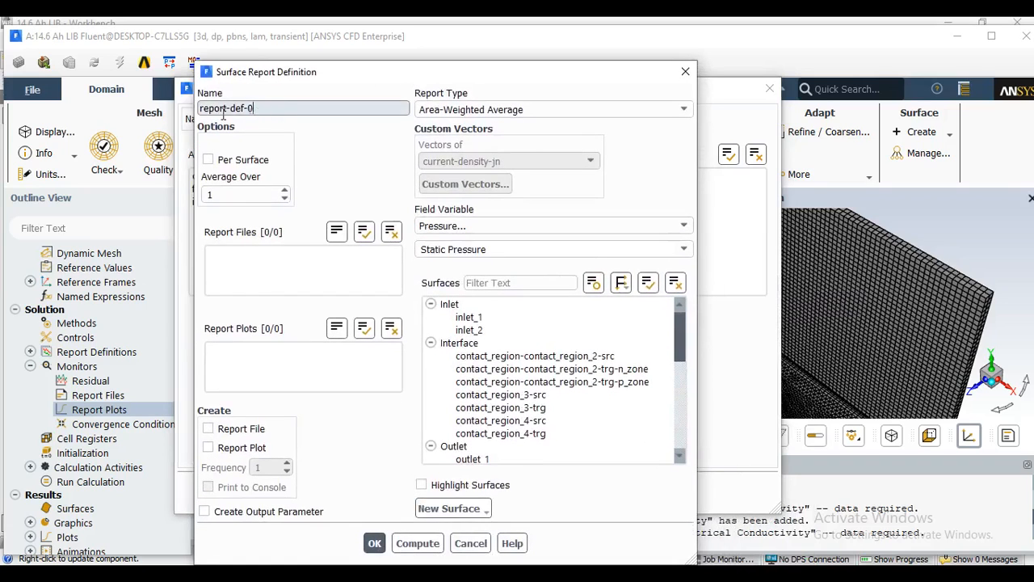
text(phi+)
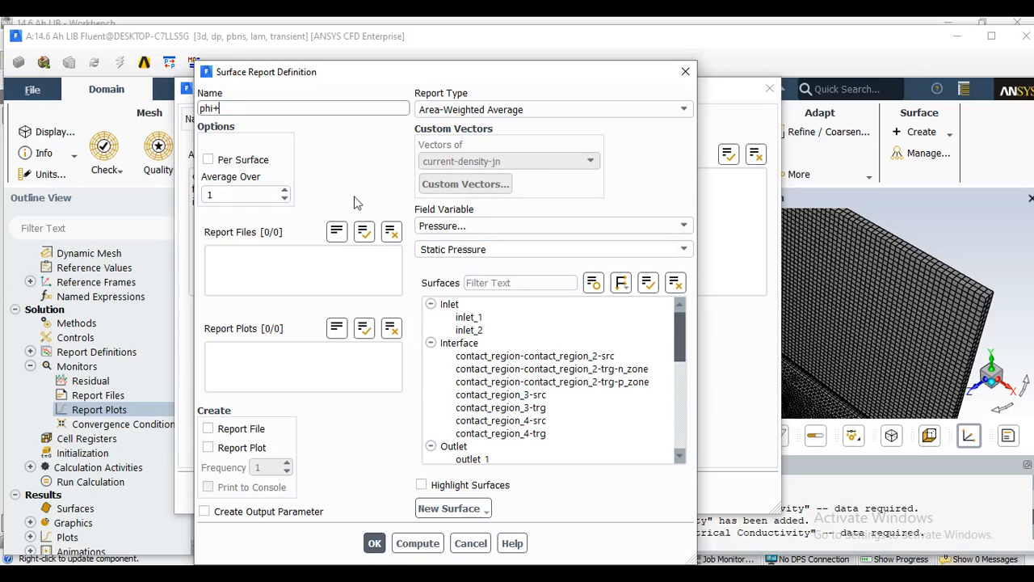
Set the phi+ report's field variable to User Defined Scalars, Potential Phi+, and select the wall-cell_zone surface.
click(509, 228)
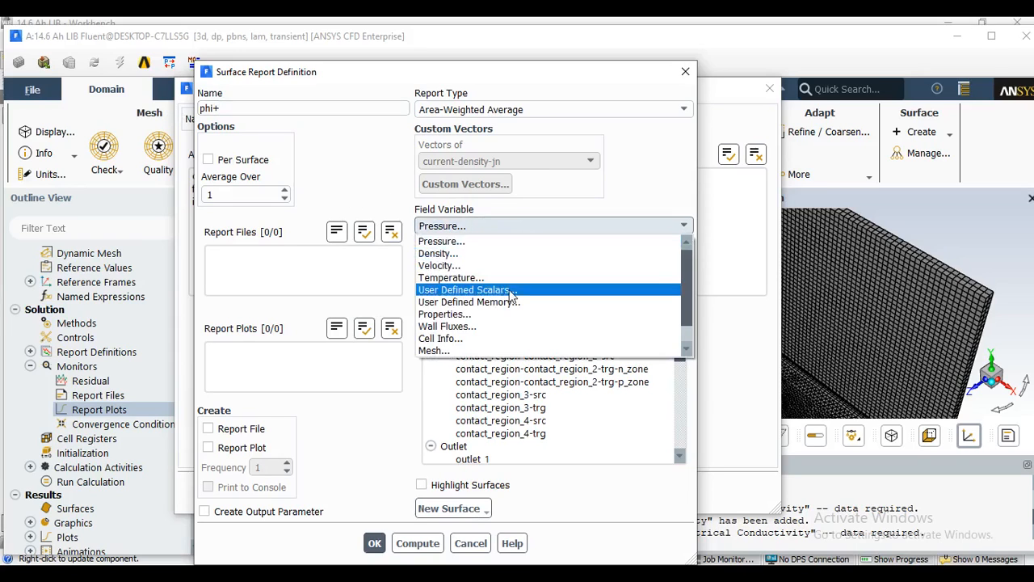
click(520, 291)
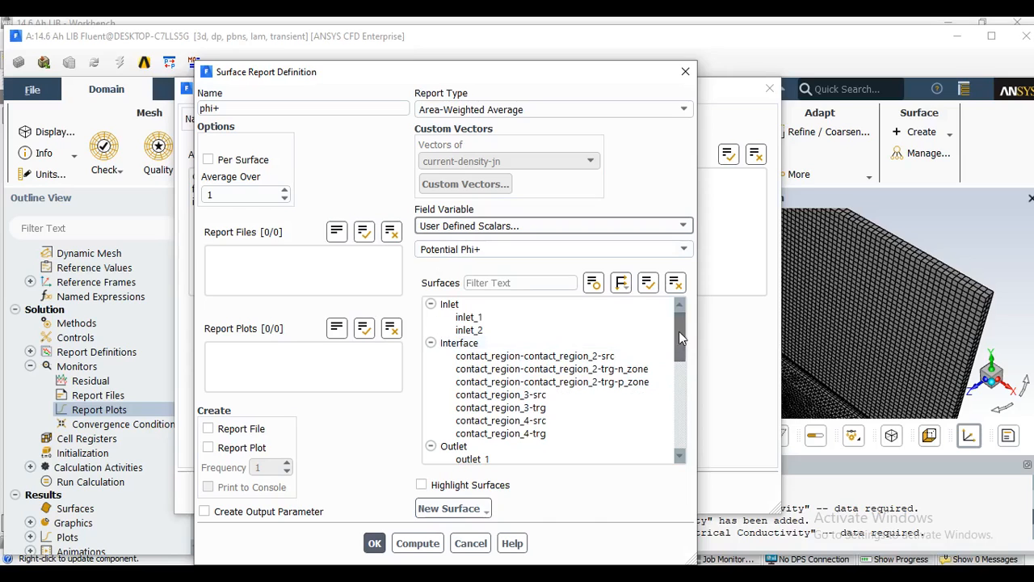
scroll(678, 331, down, 1)
drag(679, 363, 680, 446)
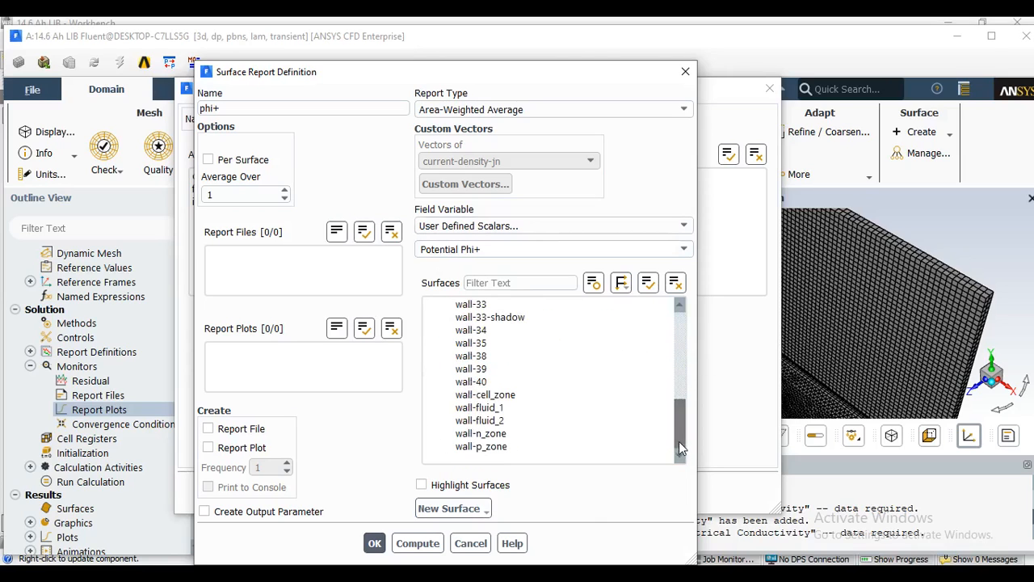
click(521, 393)
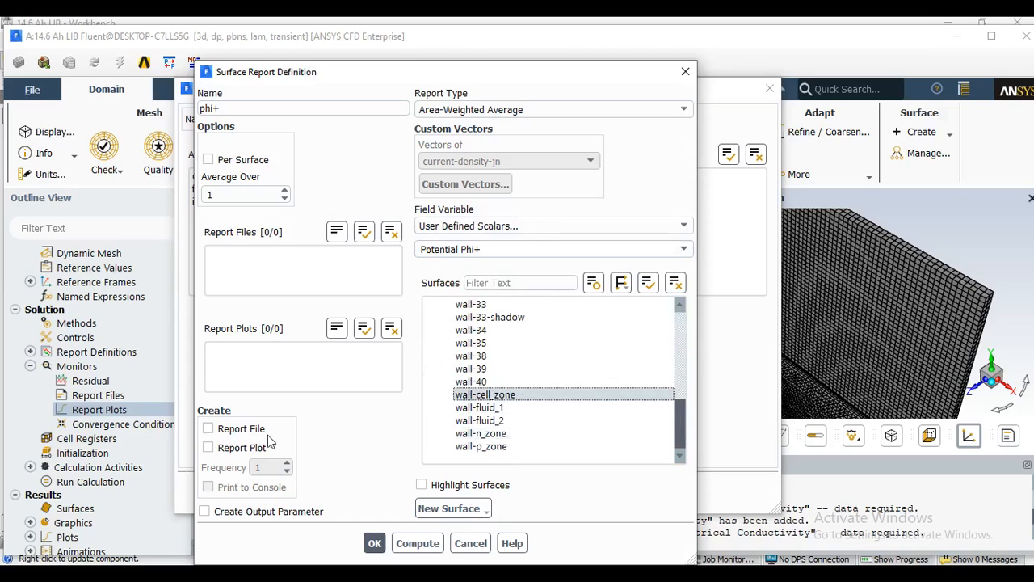
Enable report file, report plot and print to console for phi+, then accept the report definition and the new report plot.
click(210, 429)
click(209, 449)
click(208, 487)
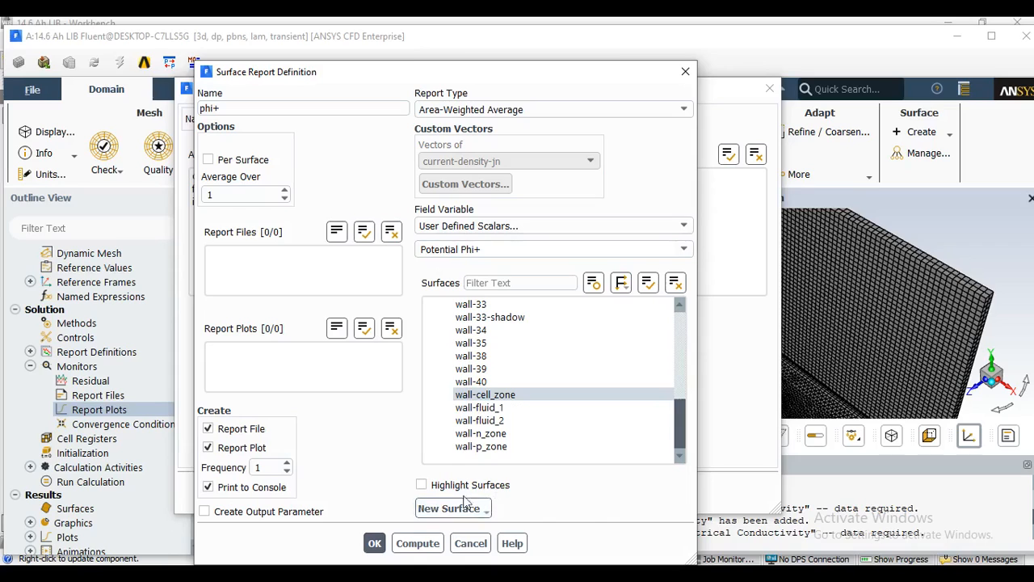
click(375, 544)
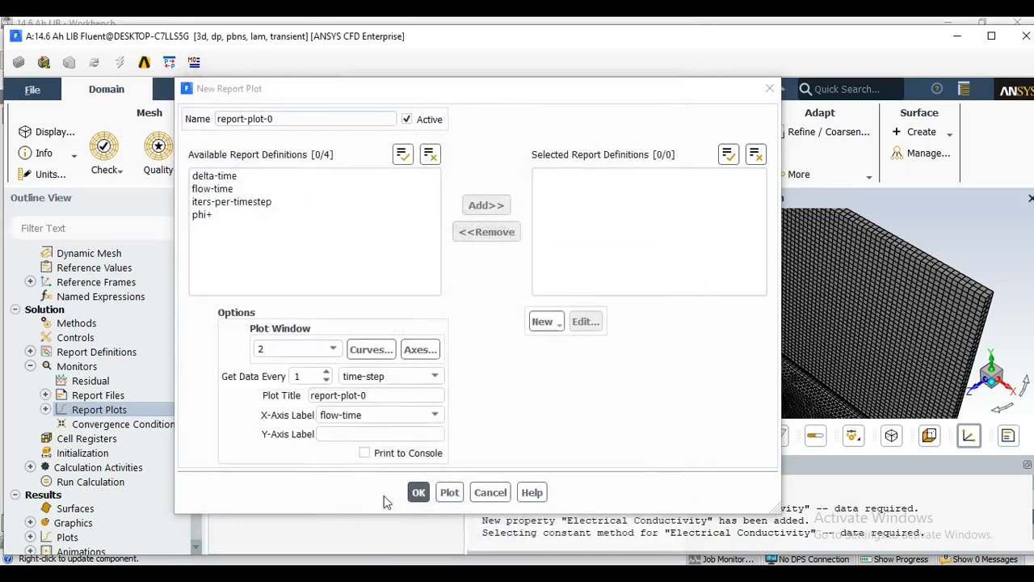
click(420, 490)
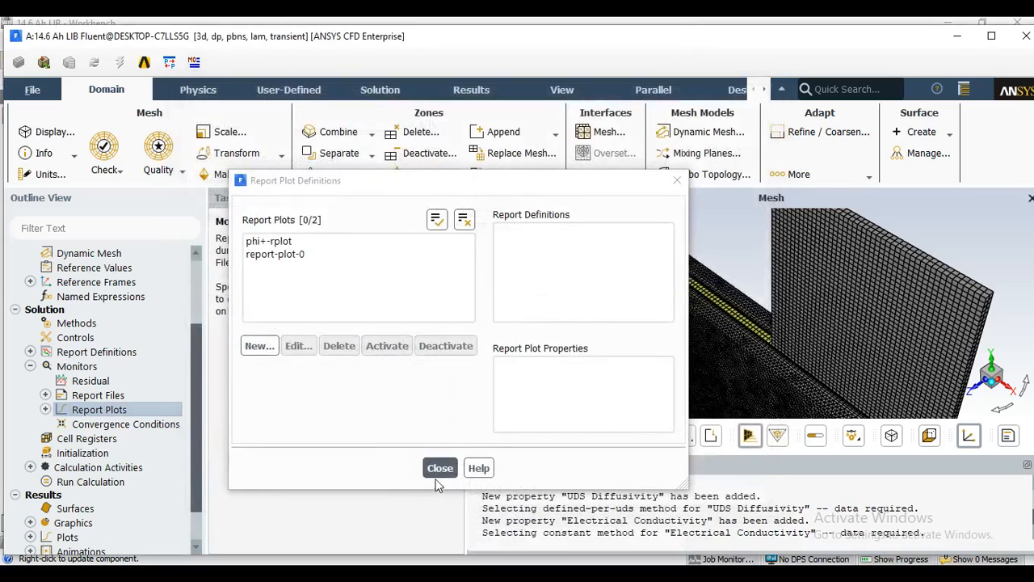
click(441, 468)
Start another report plot and create a Facet Maximum surface report definition named cell_max_temp.
double_click(126, 412)
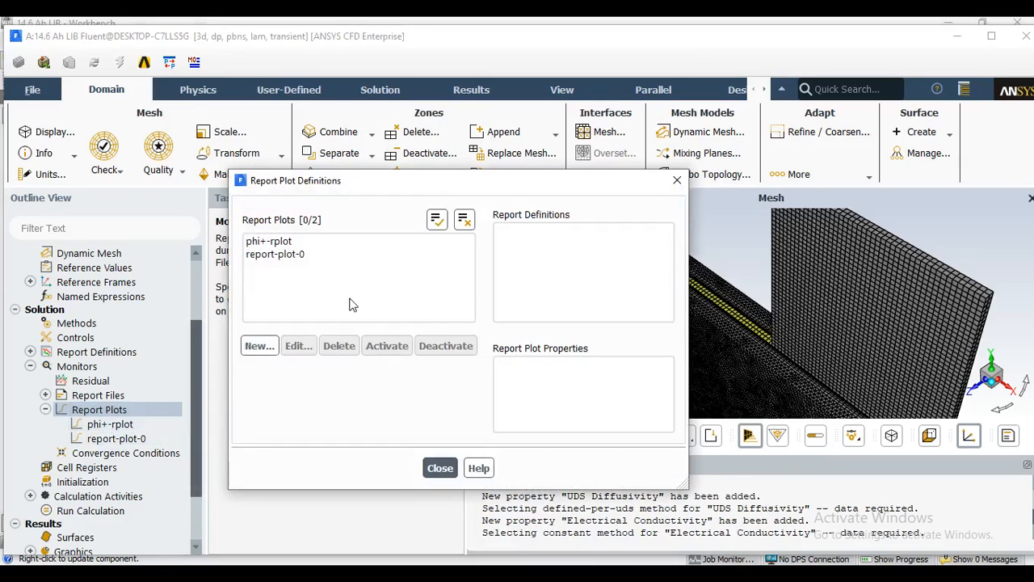
click(257, 346)
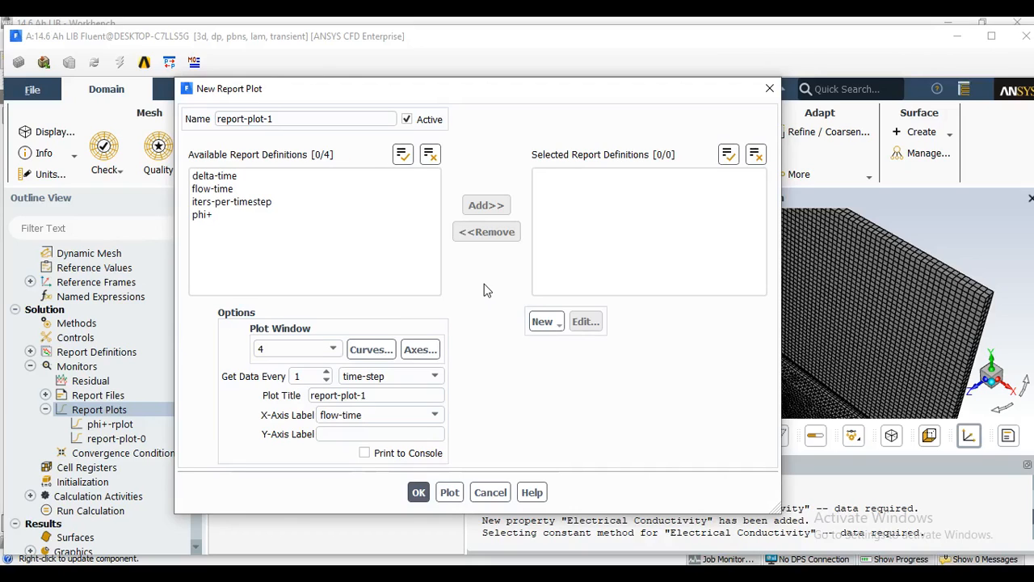
click(534, 322)
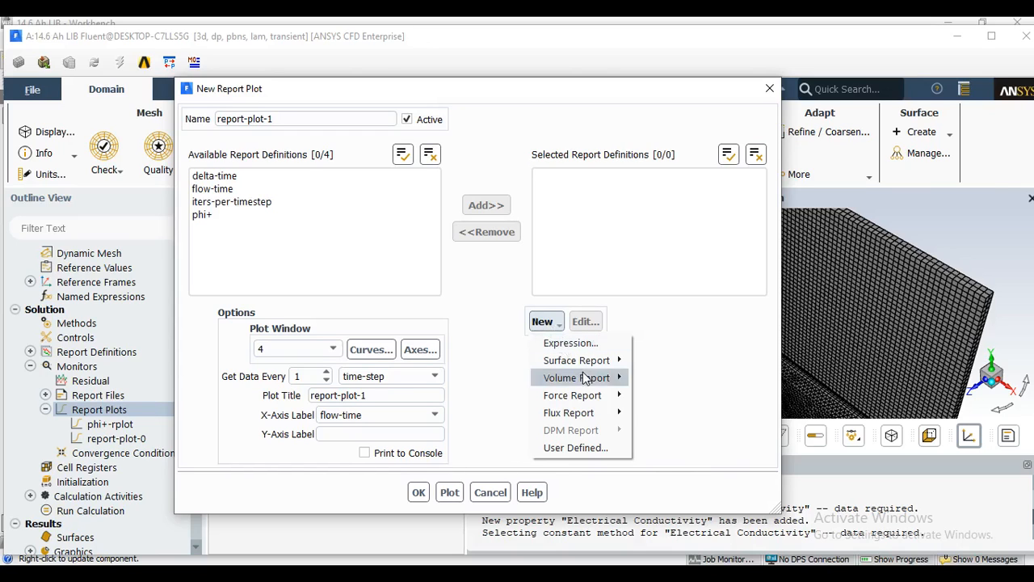
mouse_move(609, 415)
mouse_move(608, 361)
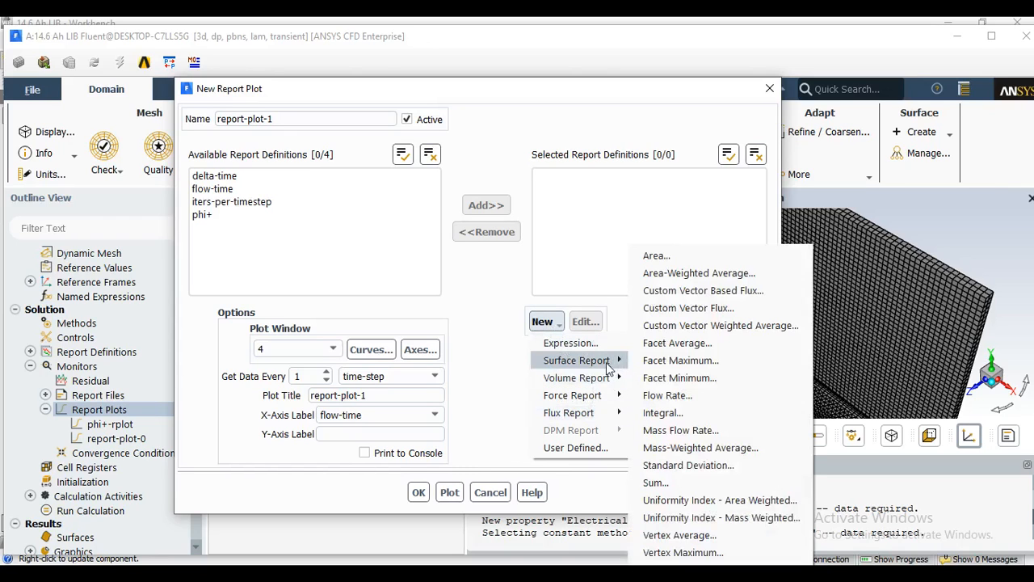
click(727, 366)
drag(273, 107, 175, 116)
text(cel)
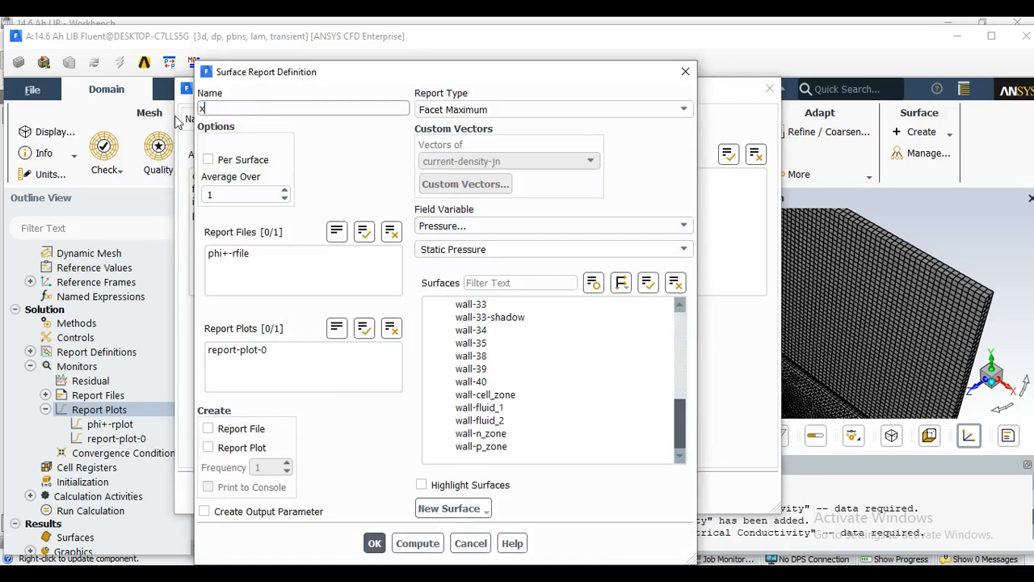
text(l_max_temp)
click(534, 110)
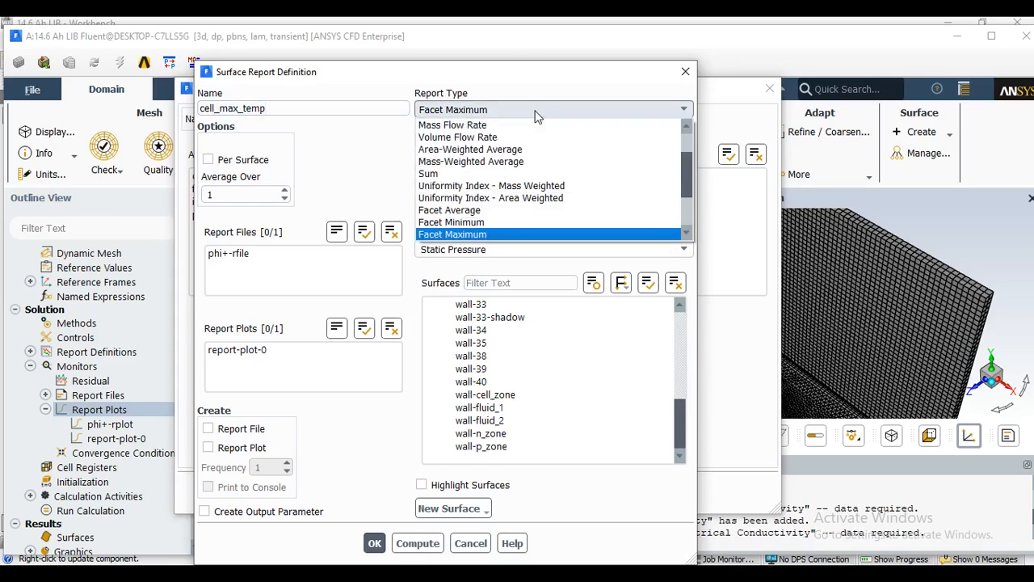
click(535, 113)
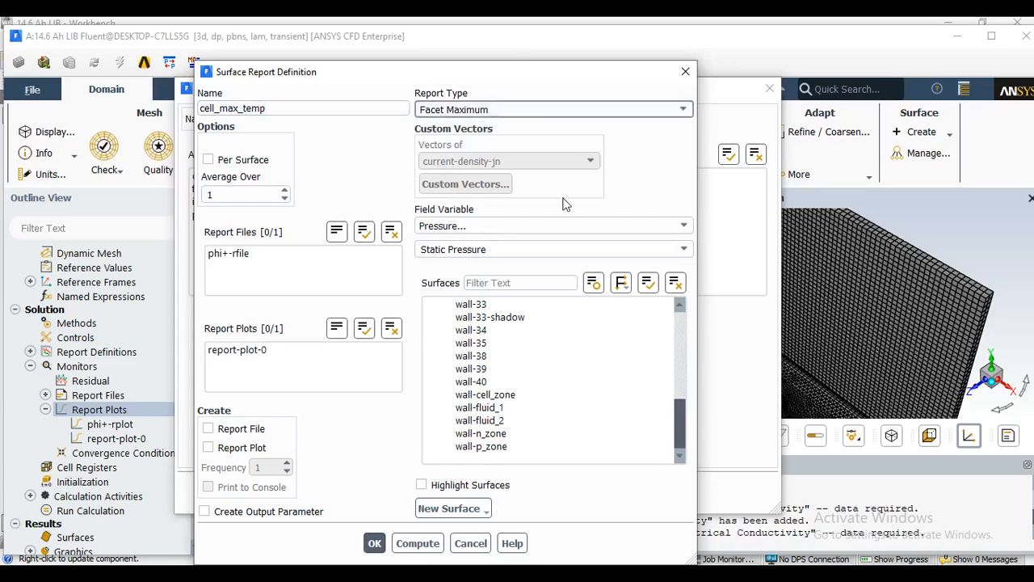
Set the cell_max_temp report's field variable to Static Temperature and select the wall-cell_zone surface.
click(501, 228)
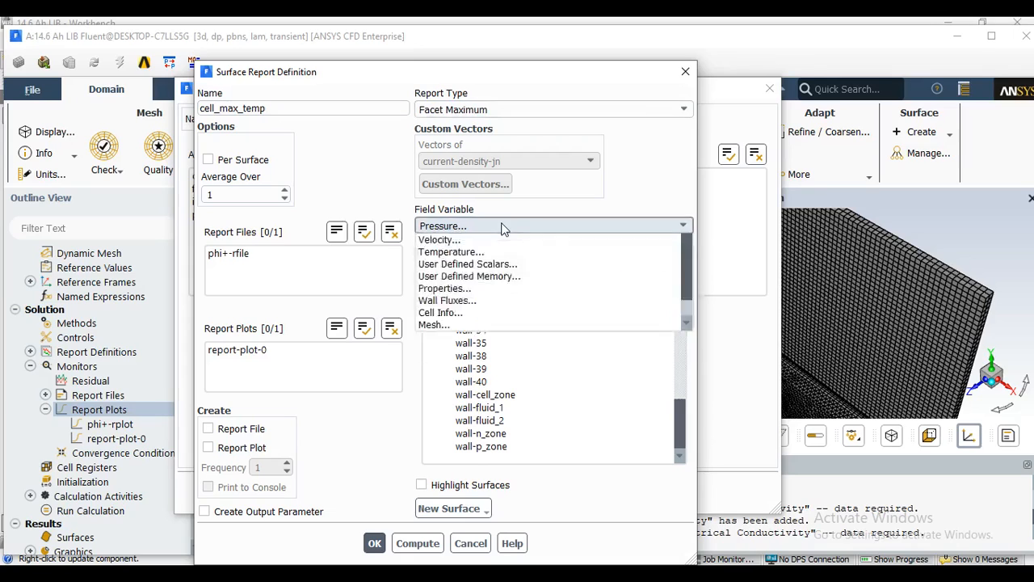
click(483, 275)
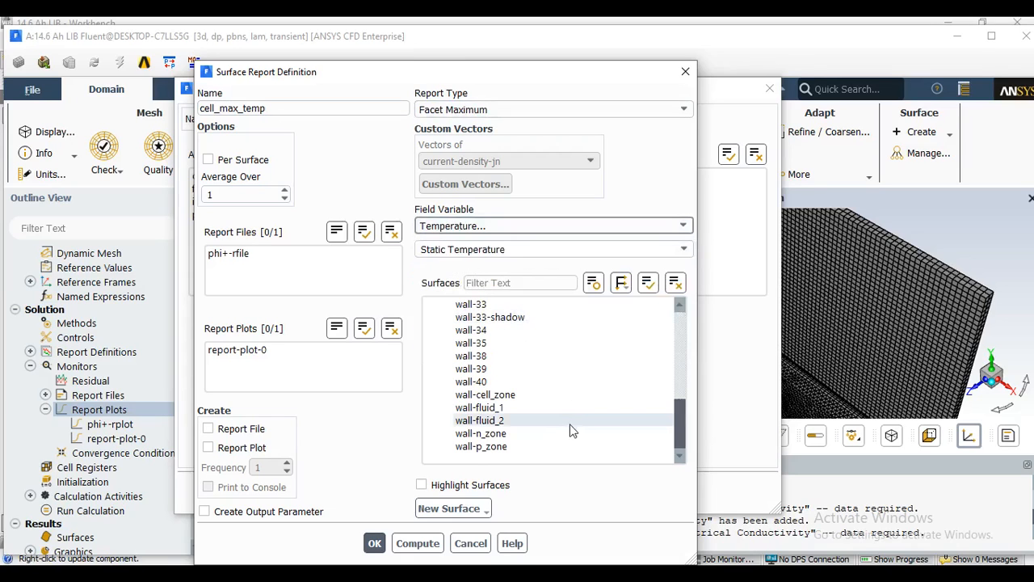
click(512, 396)
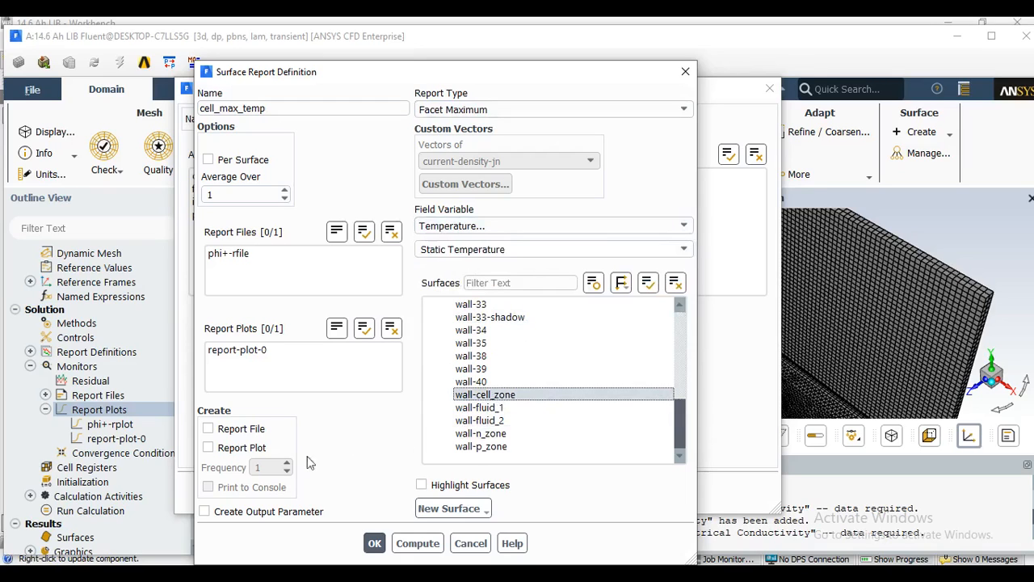
Enable report file, report plot and print to console for cell_max_temp, and accept the report definition and its new report plot.
click(212, 431)
click(209, 448)
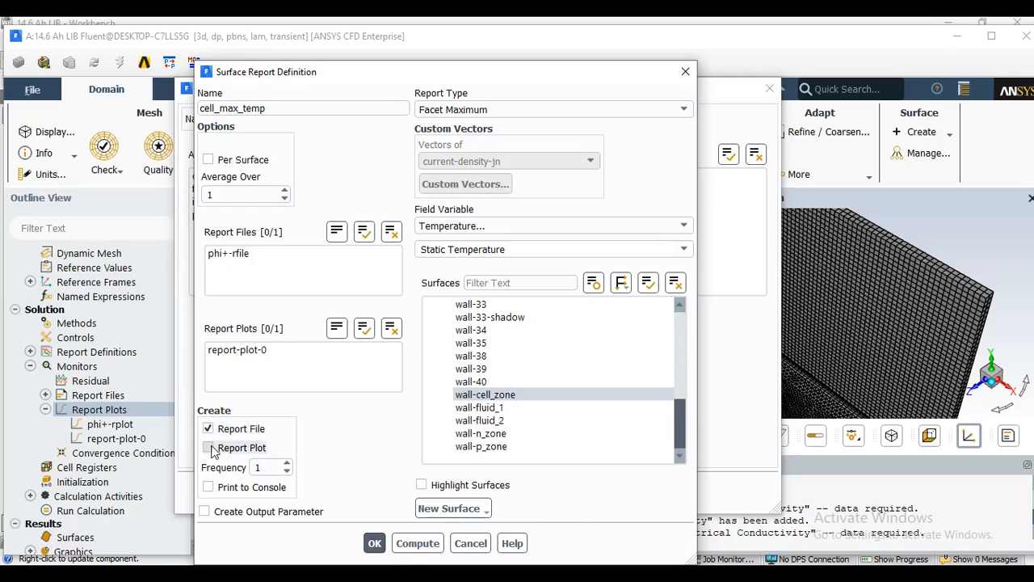
click(209, 487)
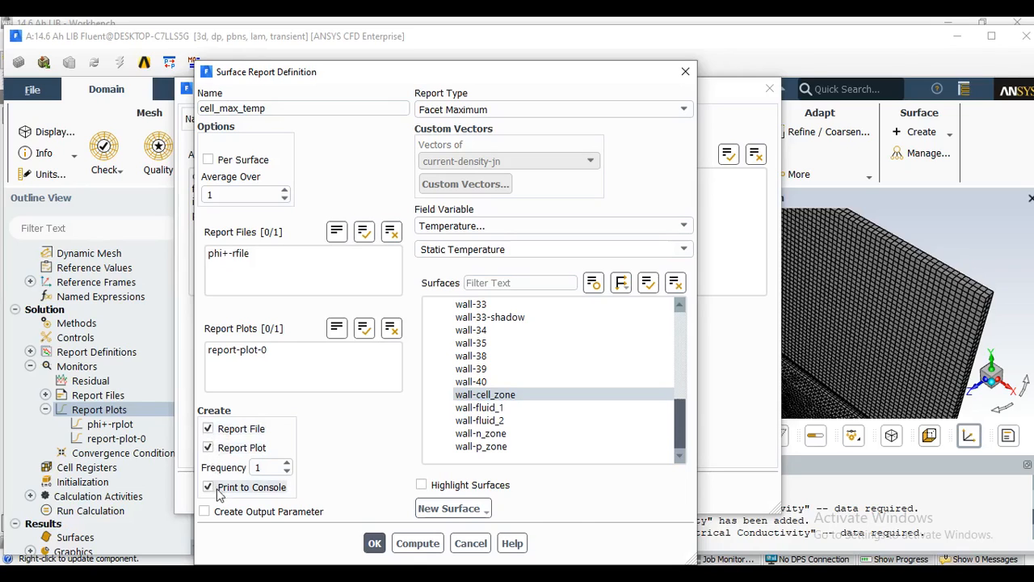
click(375, 543)
click(417, 489)
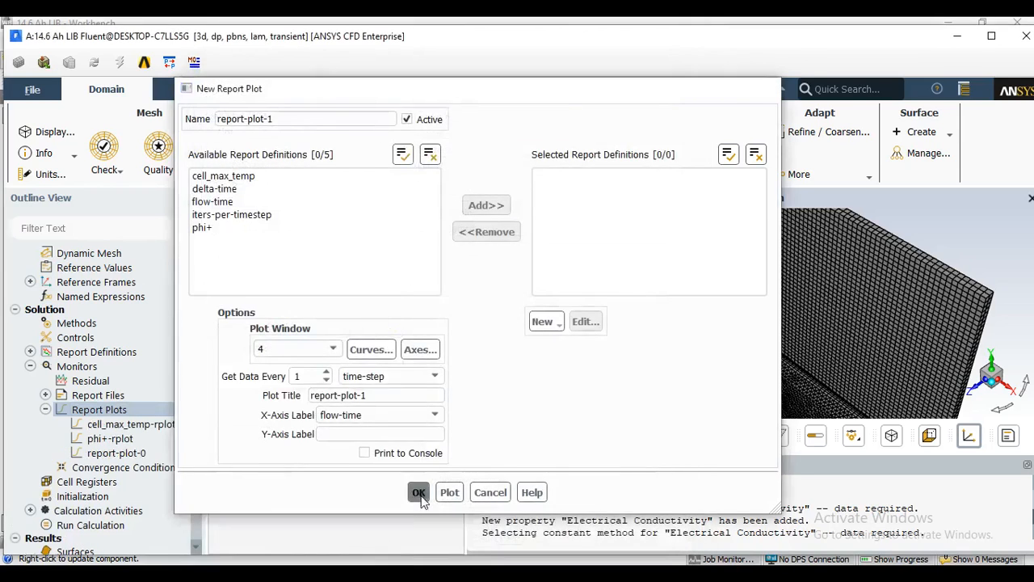
Go to Solution Initialization and start a new Region cell register from the mesh refine/coarsen adaption controls.
click(440, 469)
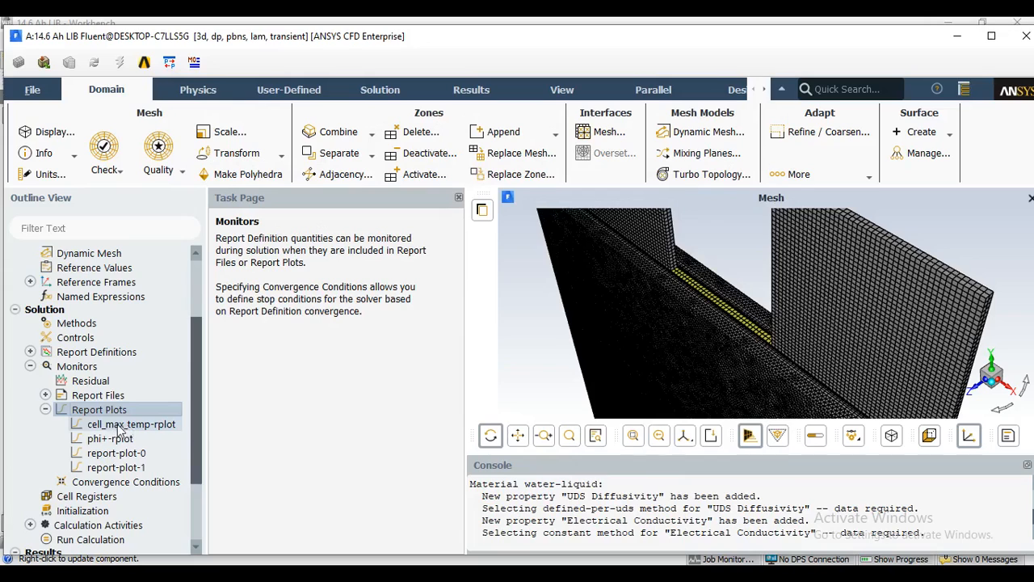
drag(200, 398, 193, 457)
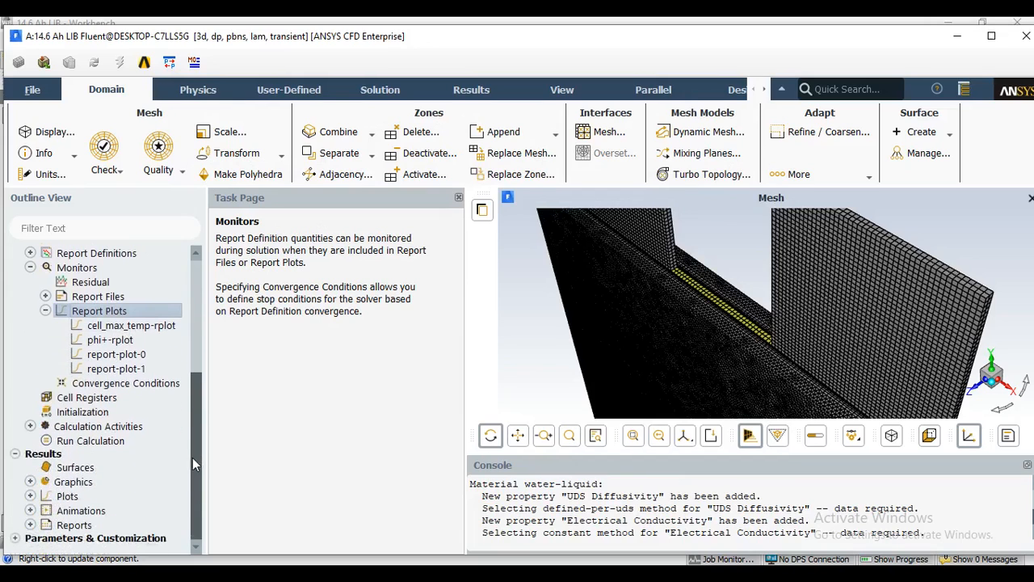
click(103, 415)
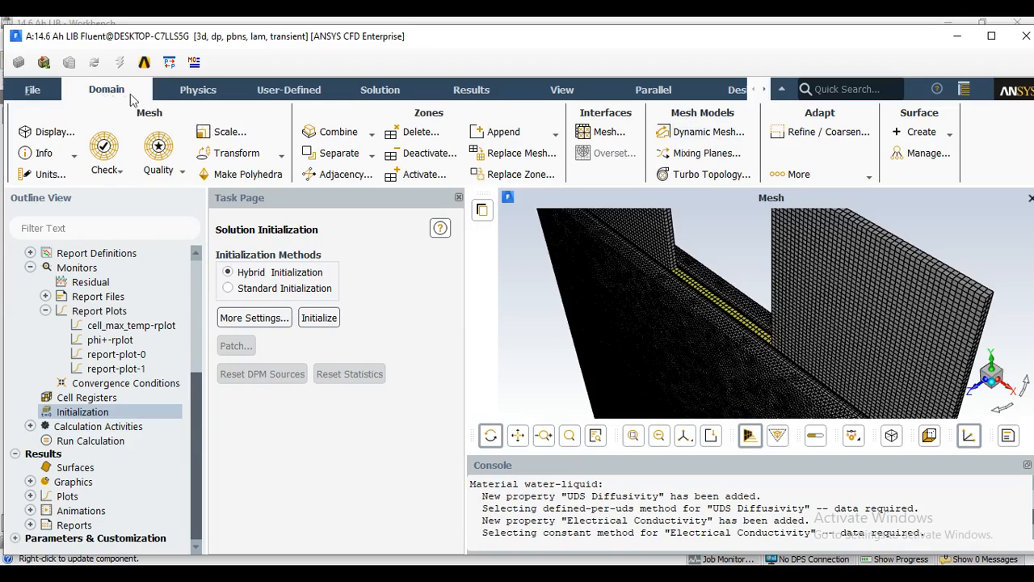
click(848, 136)
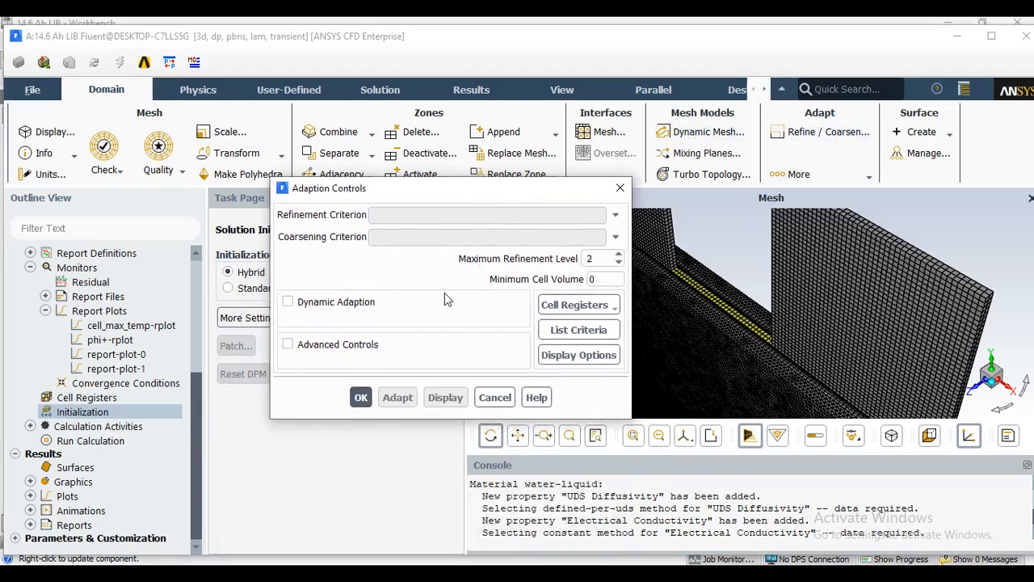
click(594, 314)
mouse_move(569, 330)
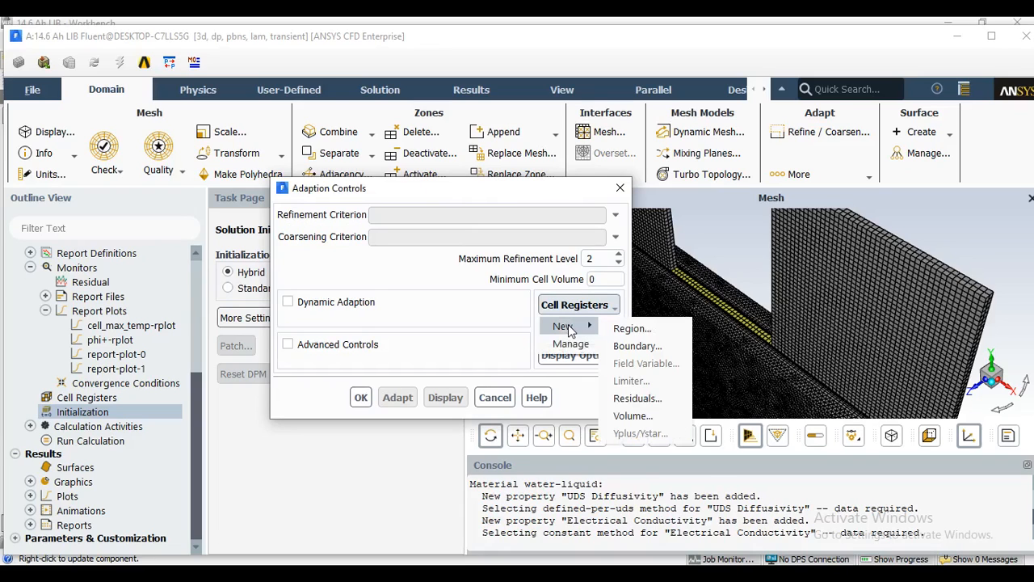
click(674, 330)
drag(413, 331, 445, 106)
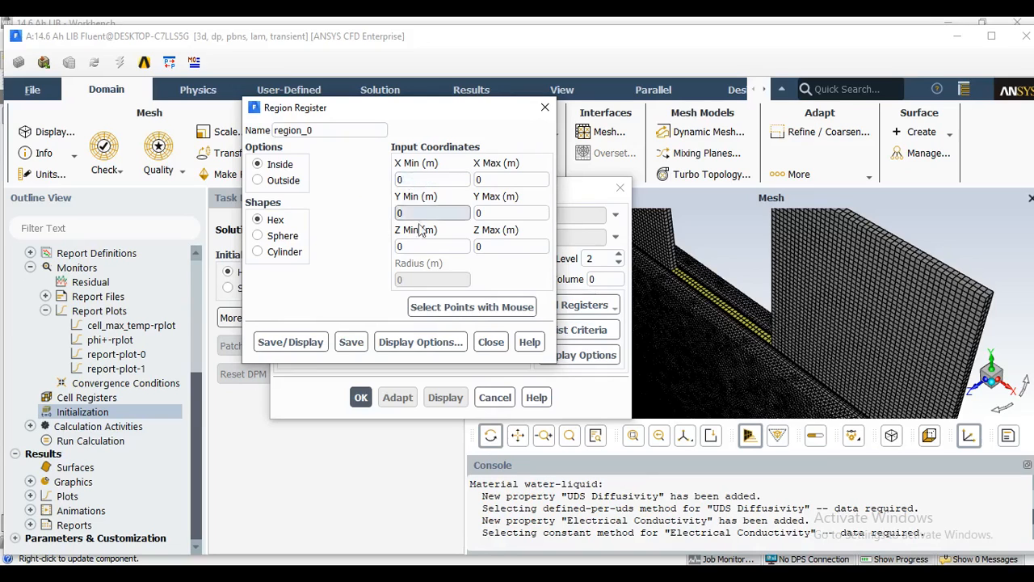
Set the region register's X Min to -0.01 m and X Max to 0.01 m.
click(413, 180)
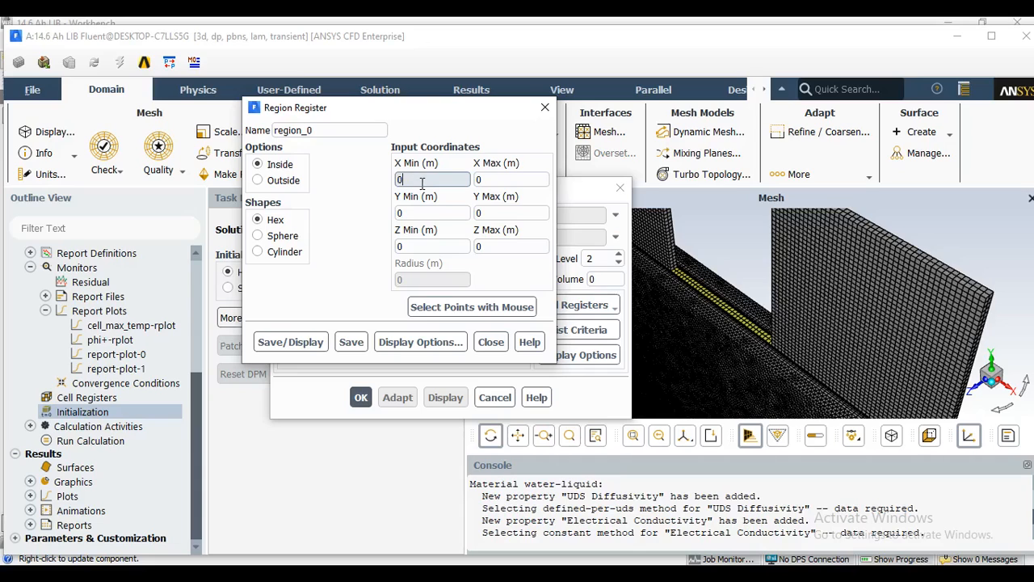
key(BackSpace)
text(-)
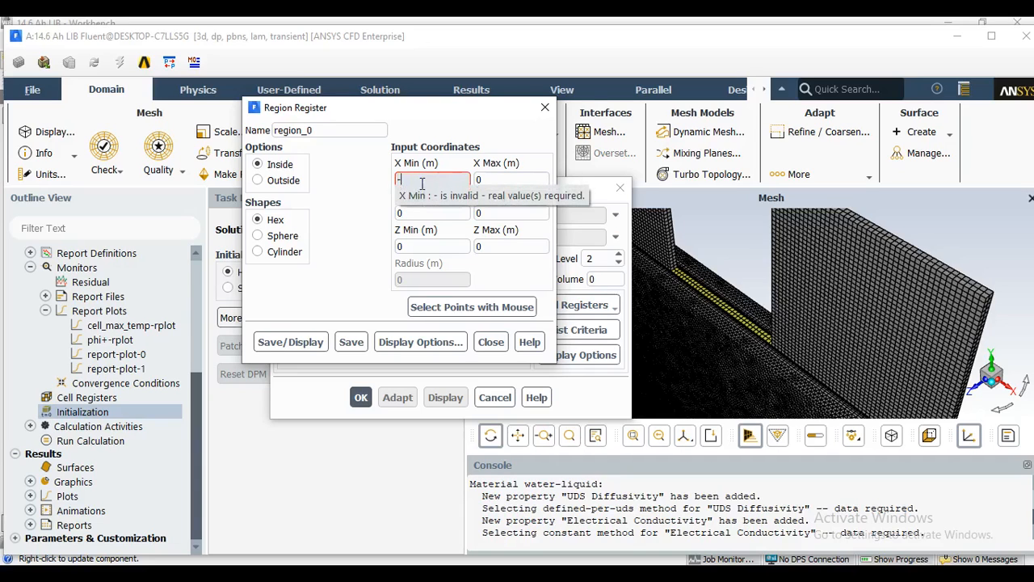
text(0.0)
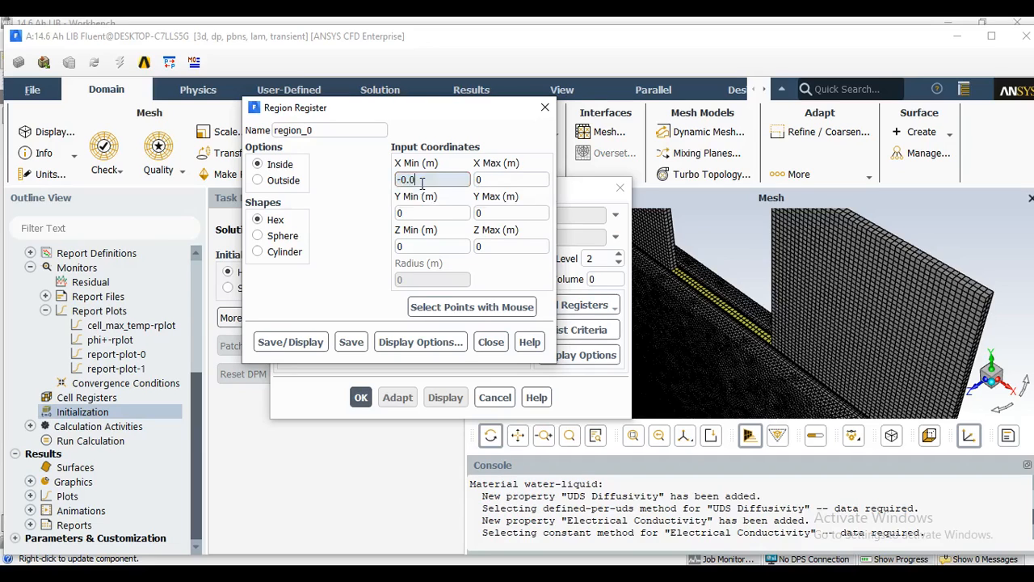
text(1)
click(501, 180)
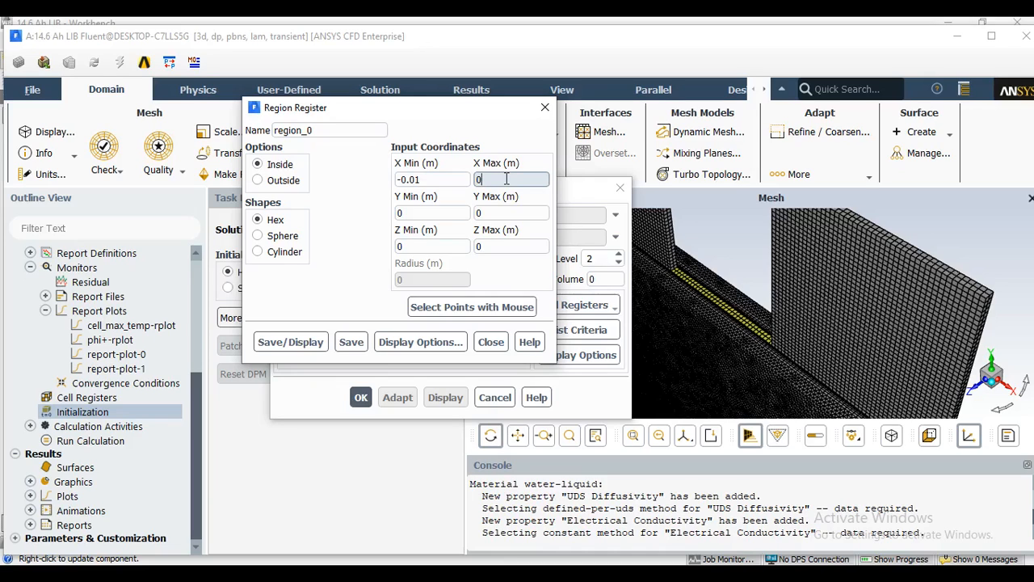
text(.01)
Set the region register's Y Min to 0.08 m and Y Max to 0.11 m.
click(448, 211)
click(448, 211)
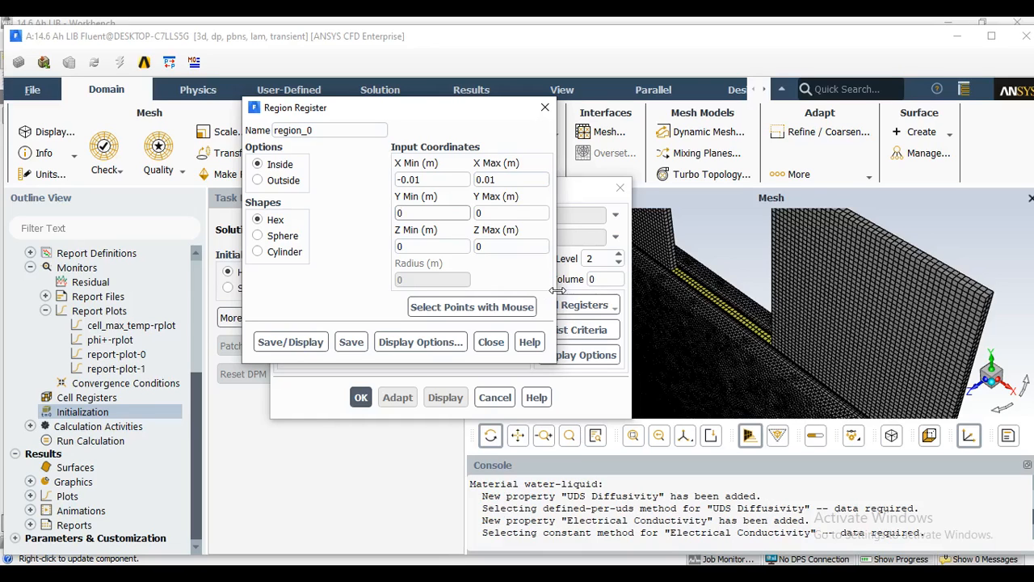
text(0.0)
key(BackSpace)
key(BackSpace)
key(BackSpace)
text(.08)
click(496, 213)
text(.0)
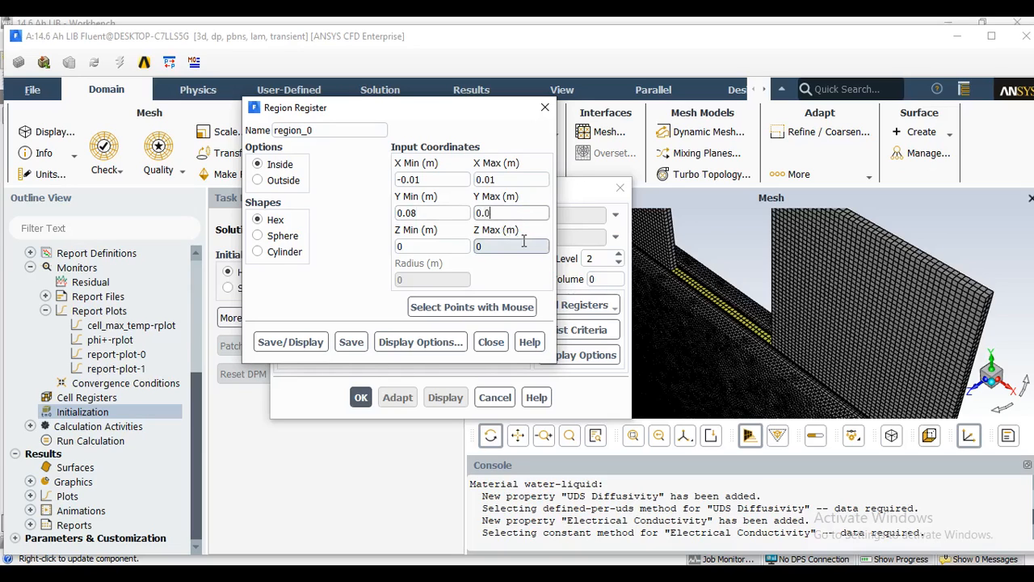
text(11)
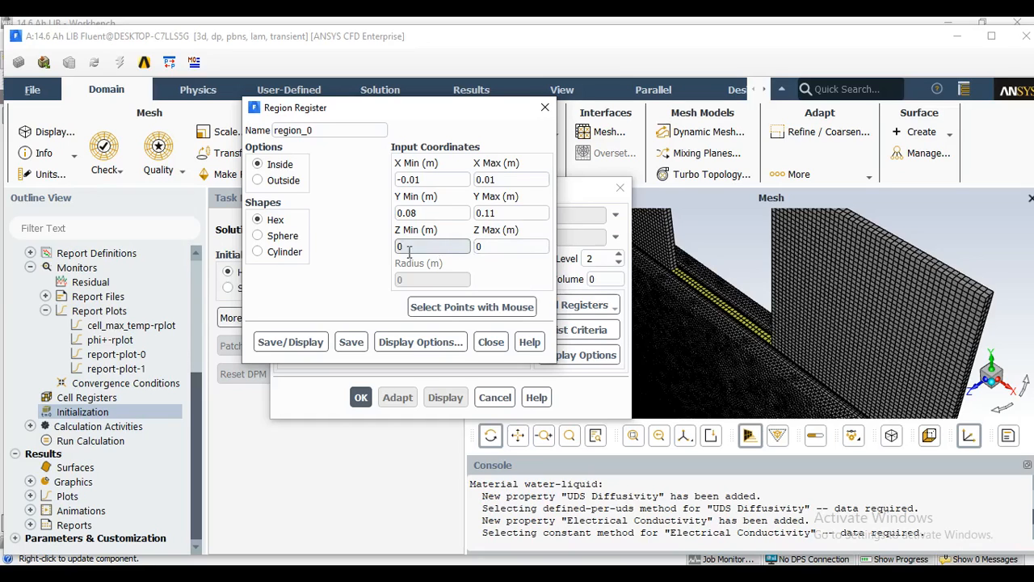
Set the region register's Z Max to 0.002 m.
click(505, 247)
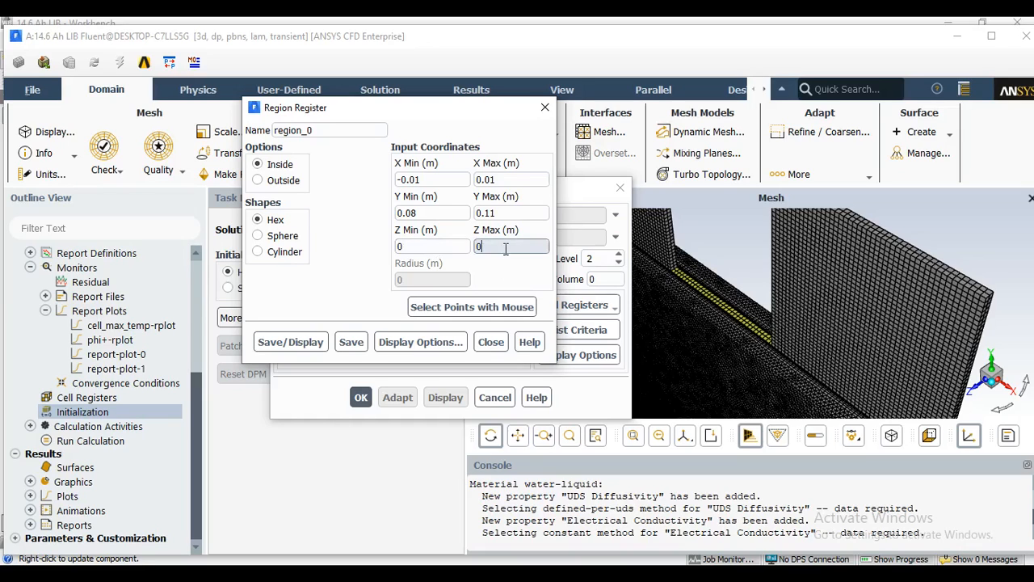
text(.002)
Name the region register short_circuit and save it, then accept the adaption controls.
double_click(300, 130)
text(short_circuit)
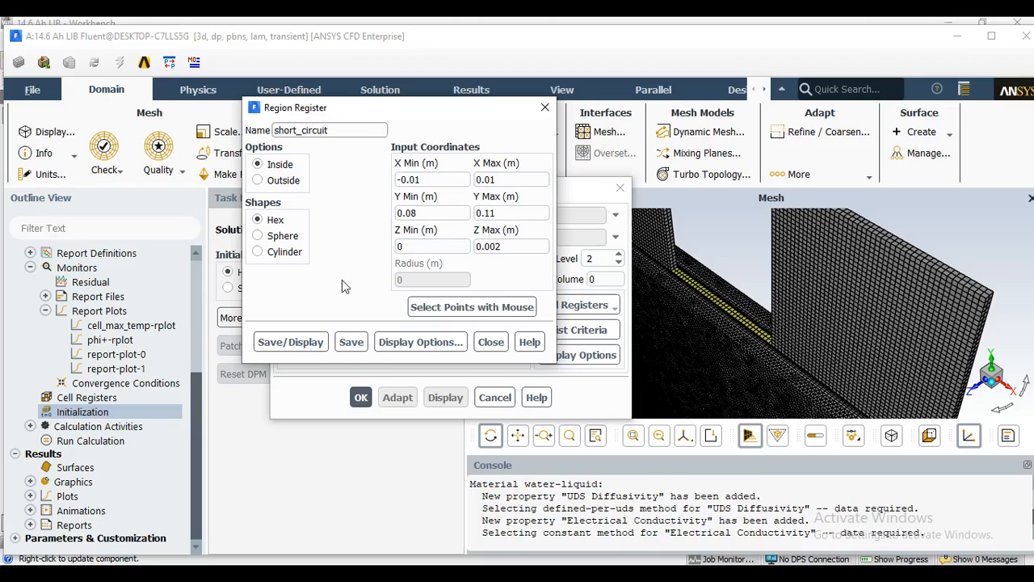
click(355, 344)
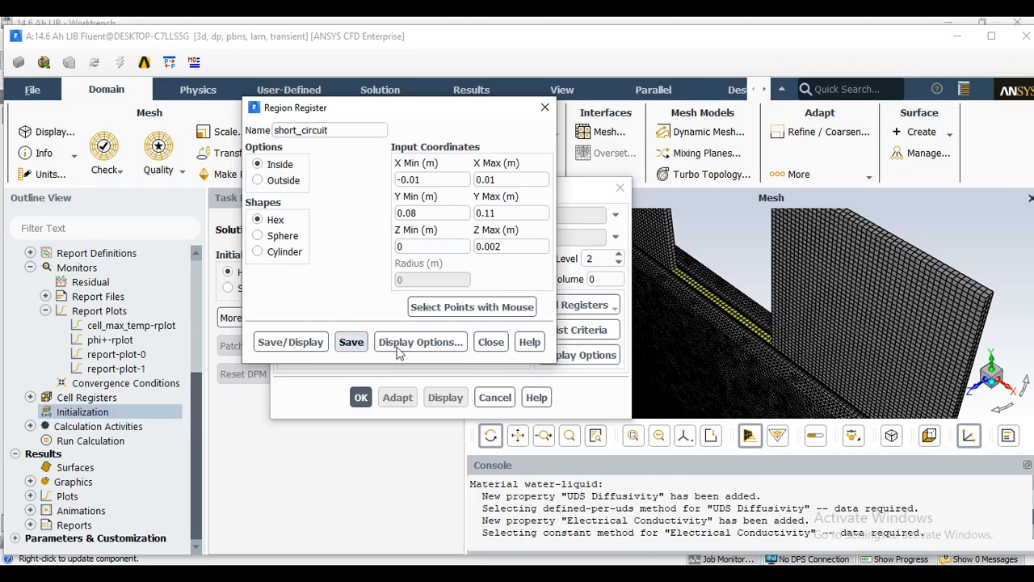
click(492, 342)
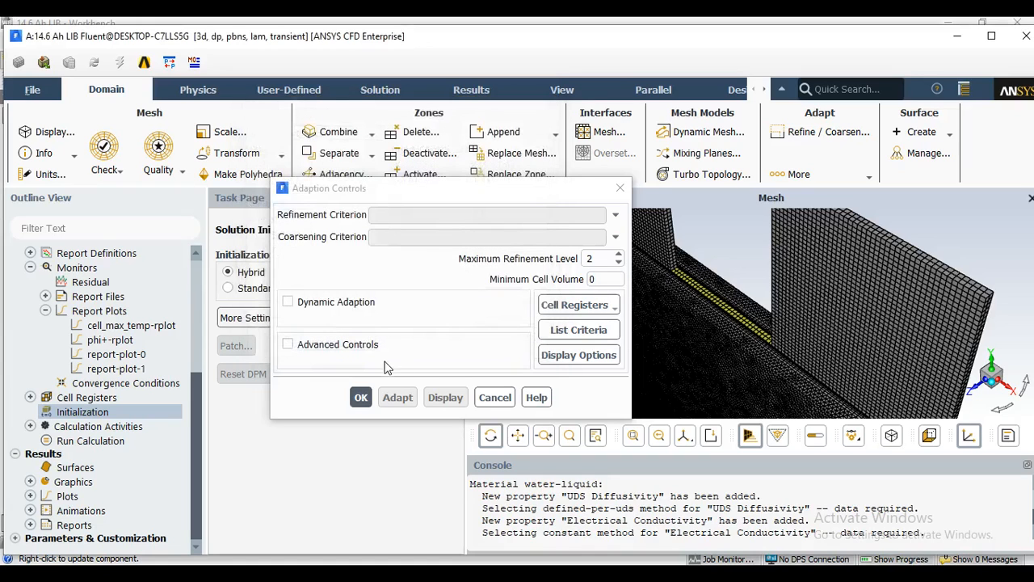
click(362, 396)
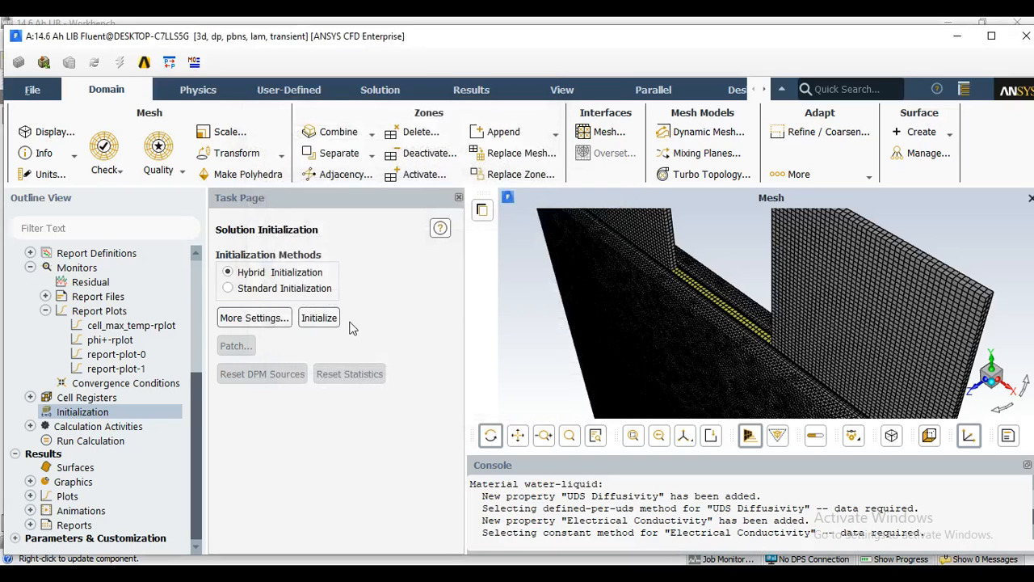
Run the hybrid initialization and patch Short Circuit Resistance with a value of 1e-7 on the short_circuit register.
click(328, 317)
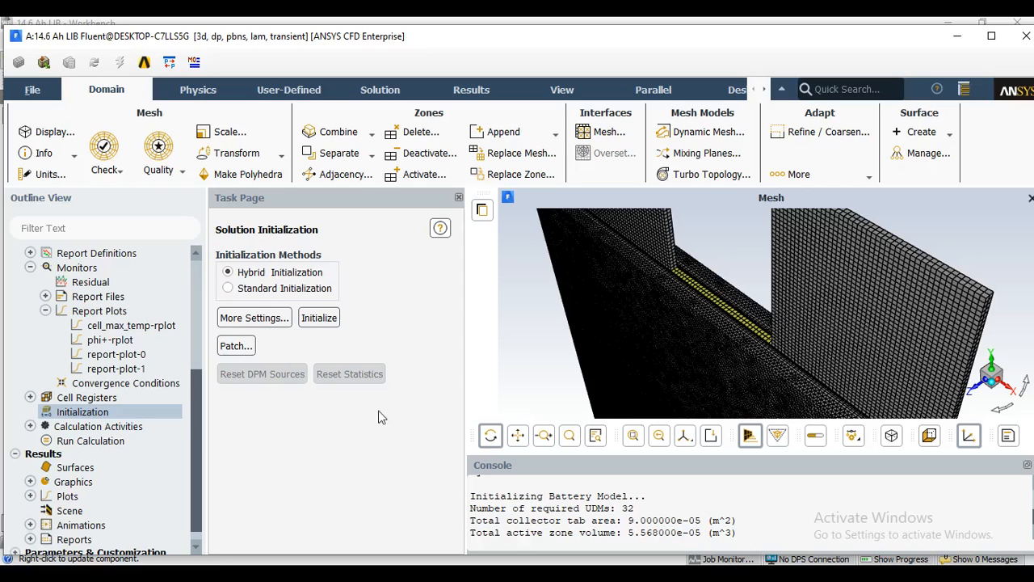
click(243, 346)
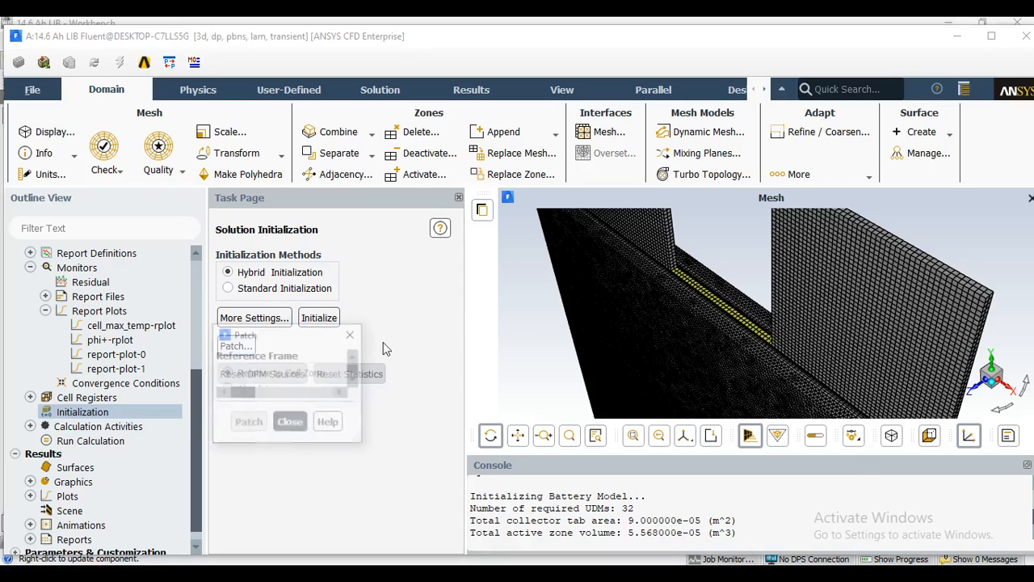
drag(404, 332, 358, 128)
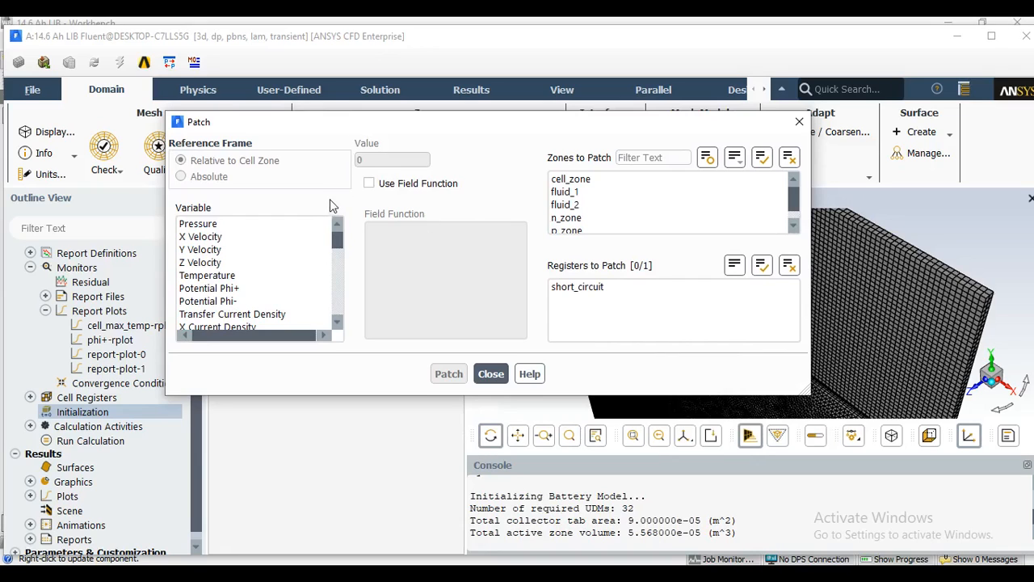
drag(341, 240, 339, 290)
click(255, 289)
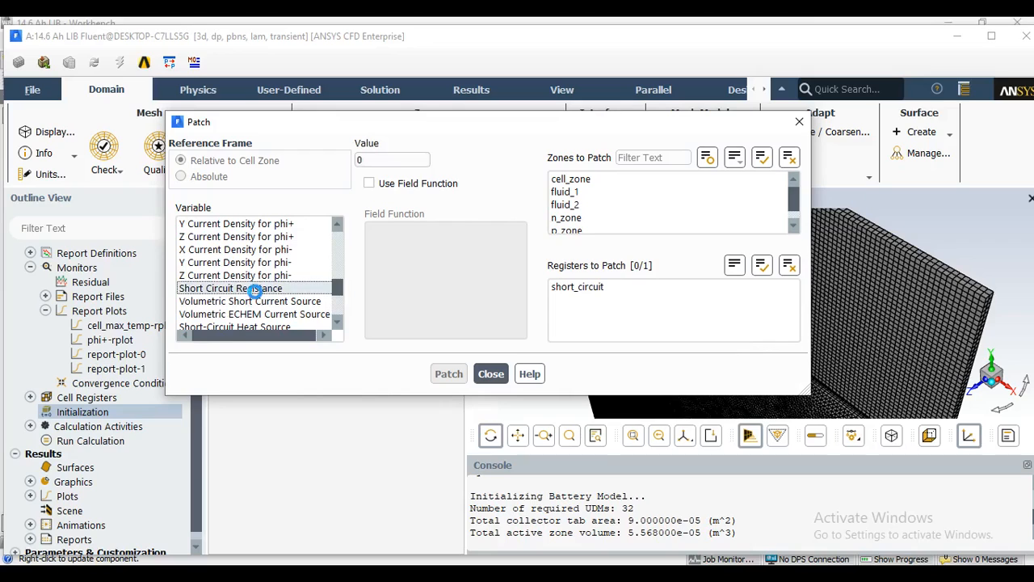
double_click(359, 159)
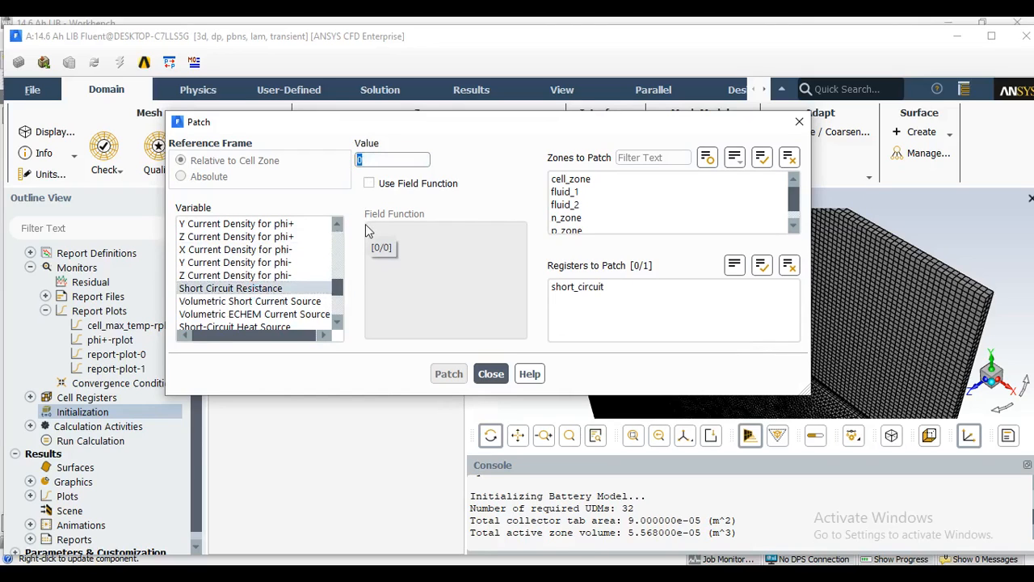
text(1e-7)
click(598, 292)
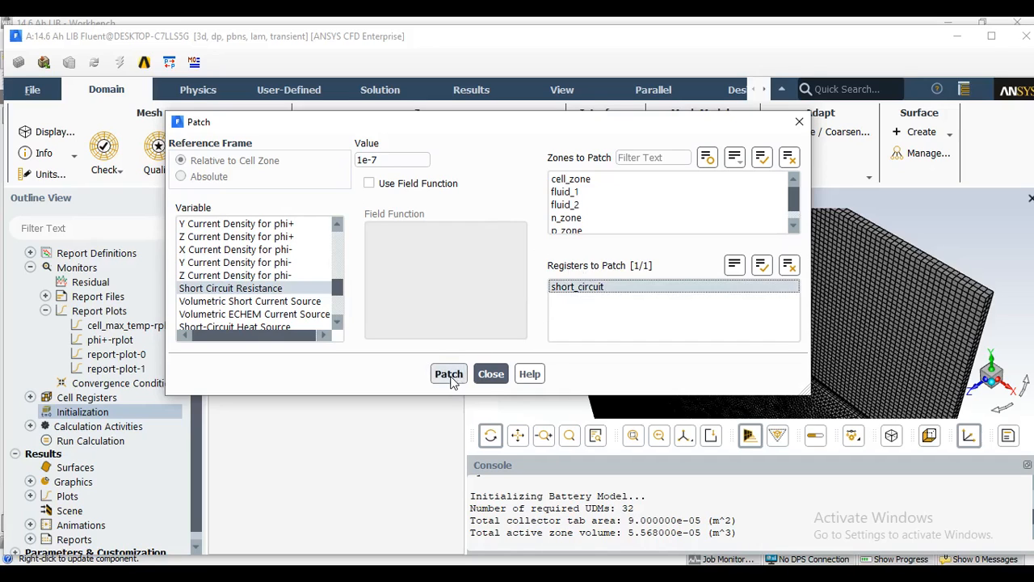
click(449, 376)
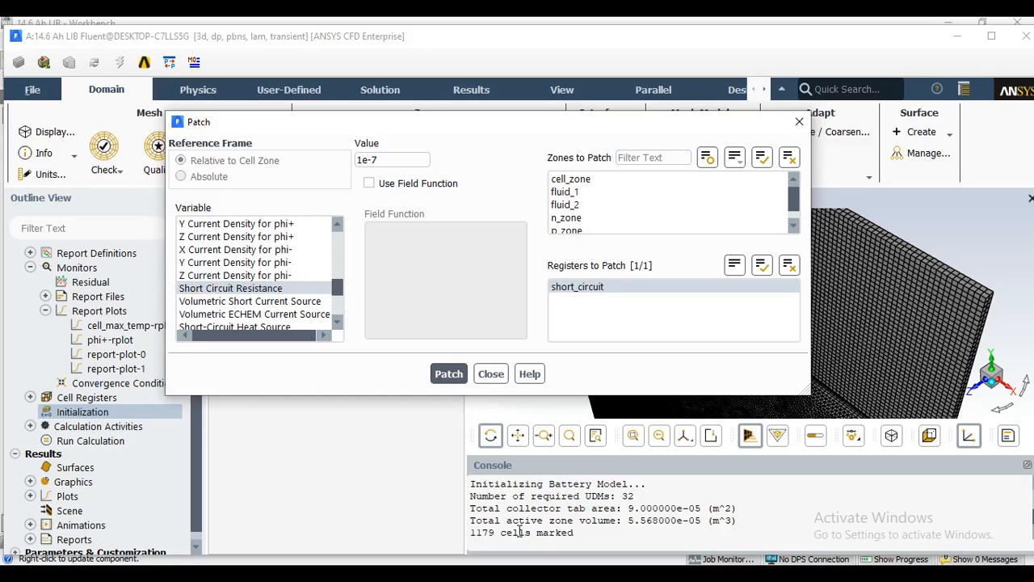
click(491, 374)
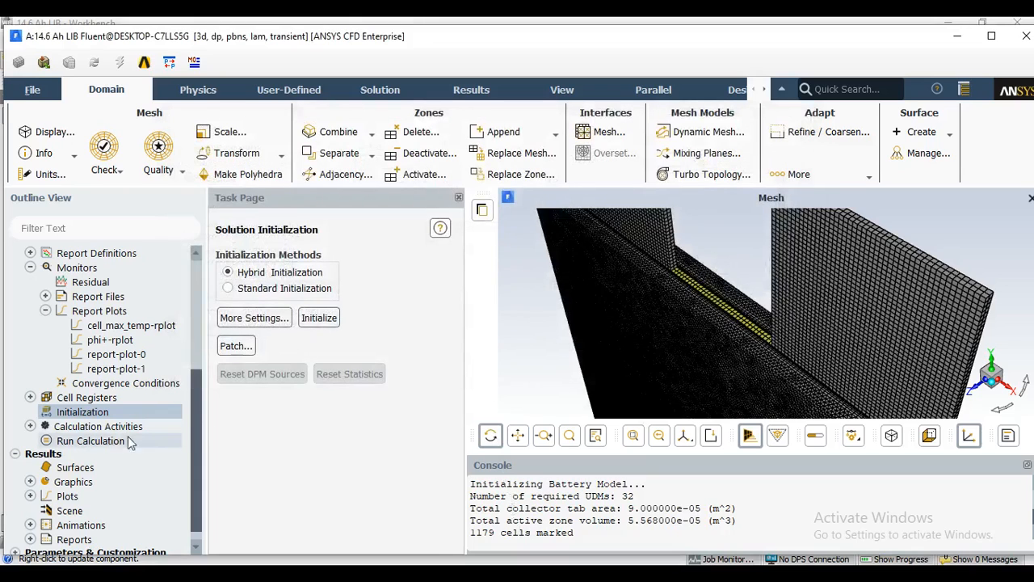
Configure the run calculation with 10 time steps and a maximum of 30 iterations per time step.
click(106, 441)
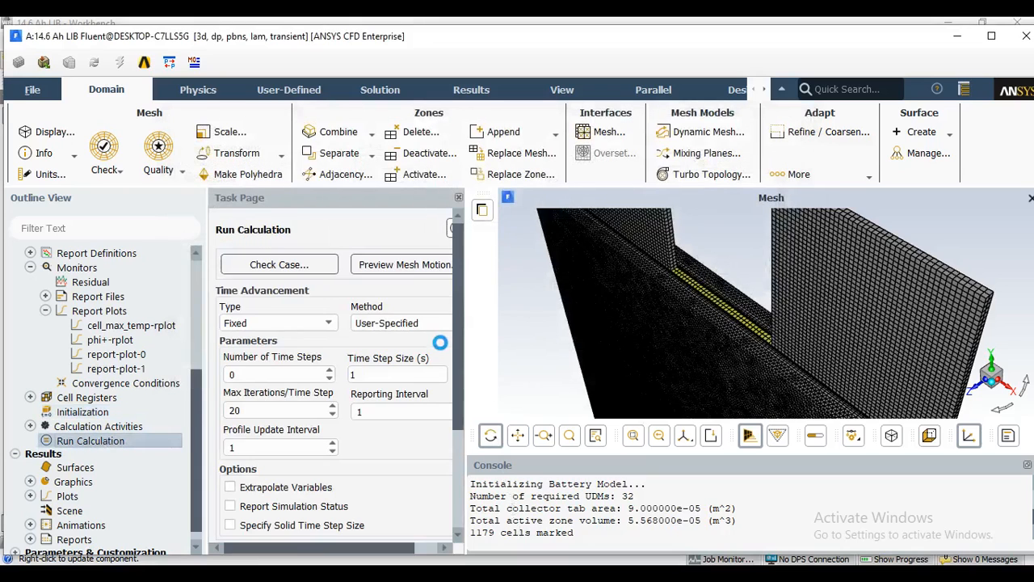
scroll(279, 361, down, 2)
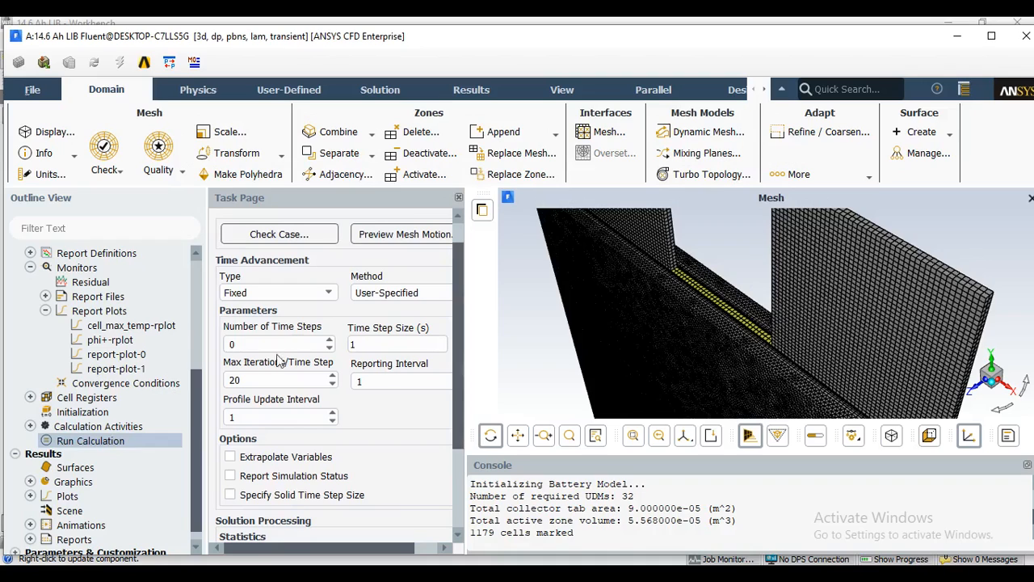
double_click(255, 343)
text(10)
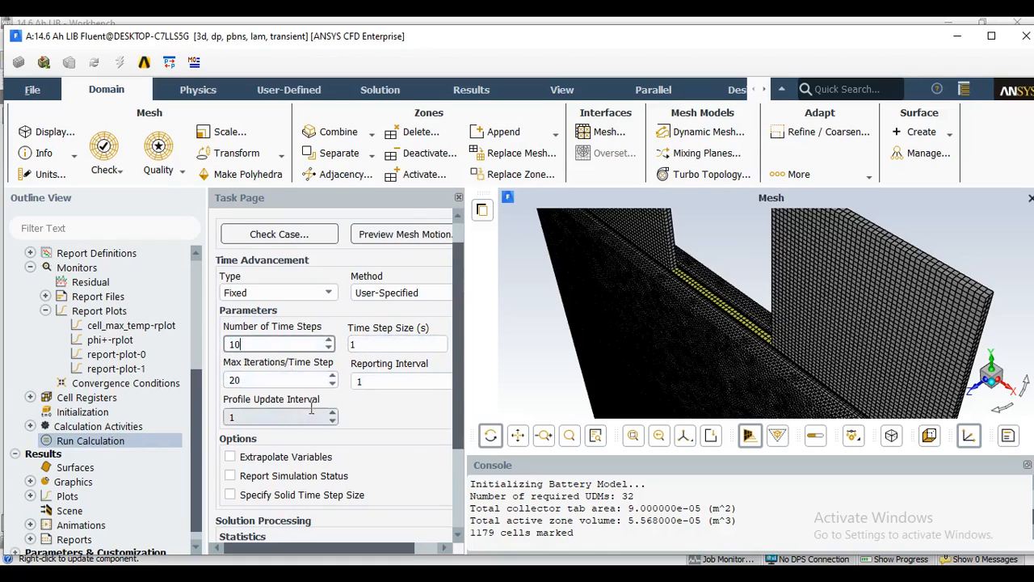
drag(246, 380, 213, 379)
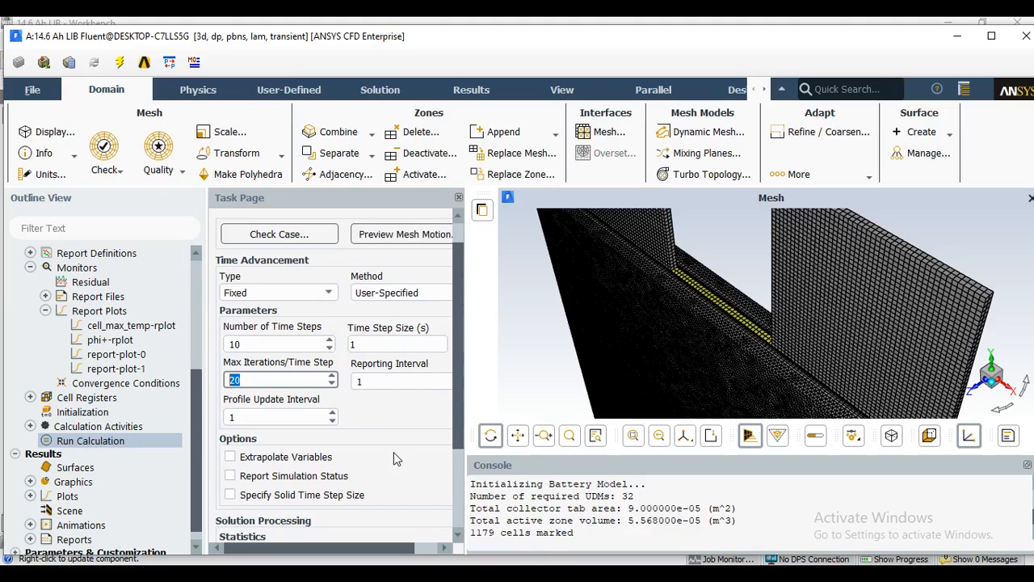
text(30)
Run the calculation using the changes for the current calculation only, and view the phi+ and cell_max_temp report plots.
drag(458, 329, 458, 420)
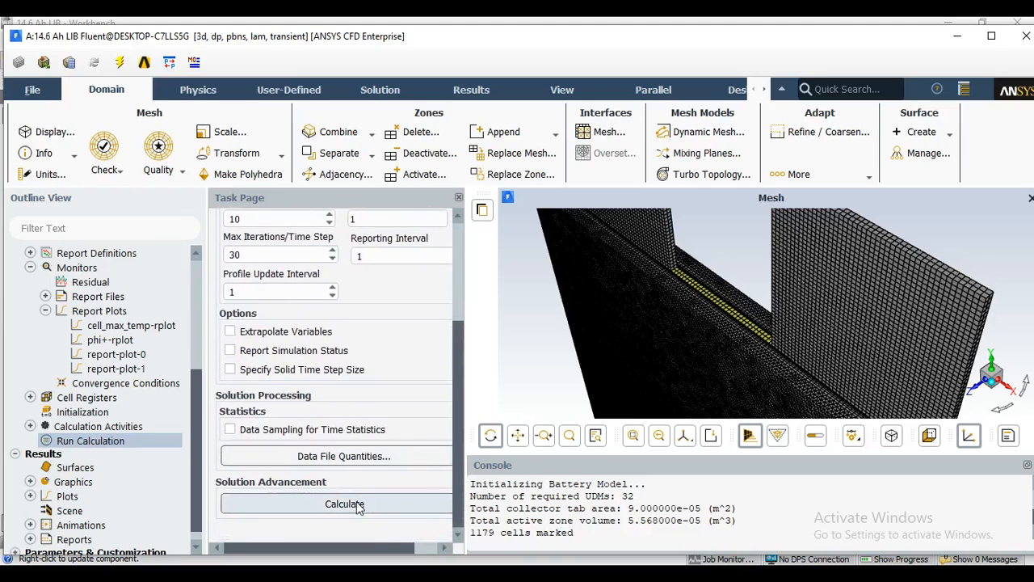
click(359, 504)
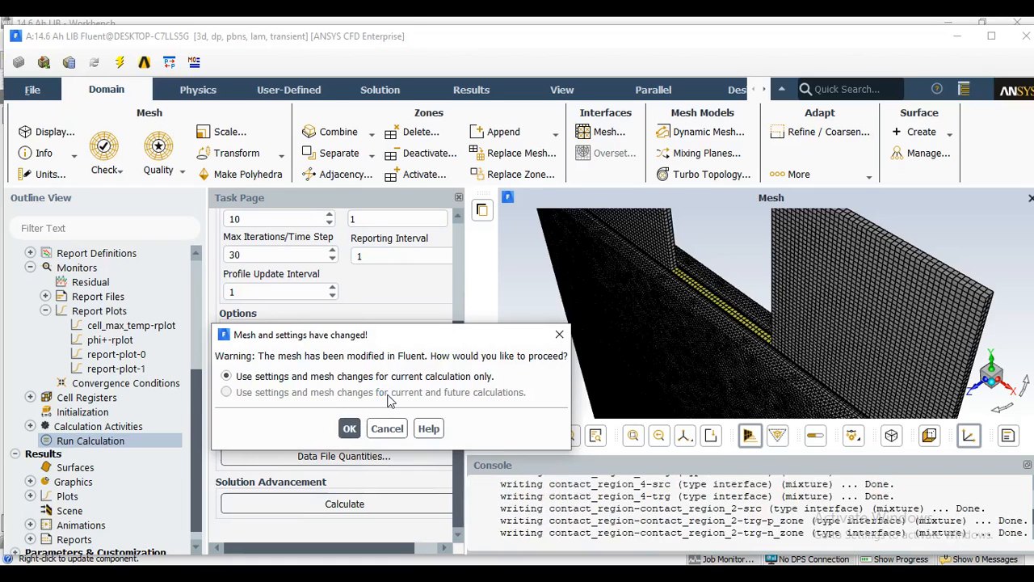
key(Return)
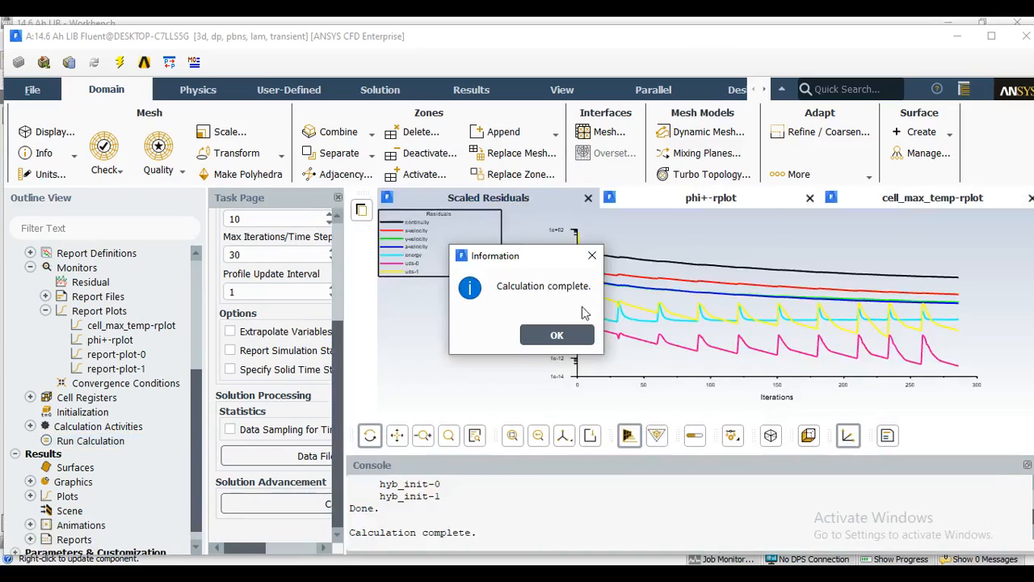
click(557, 337)
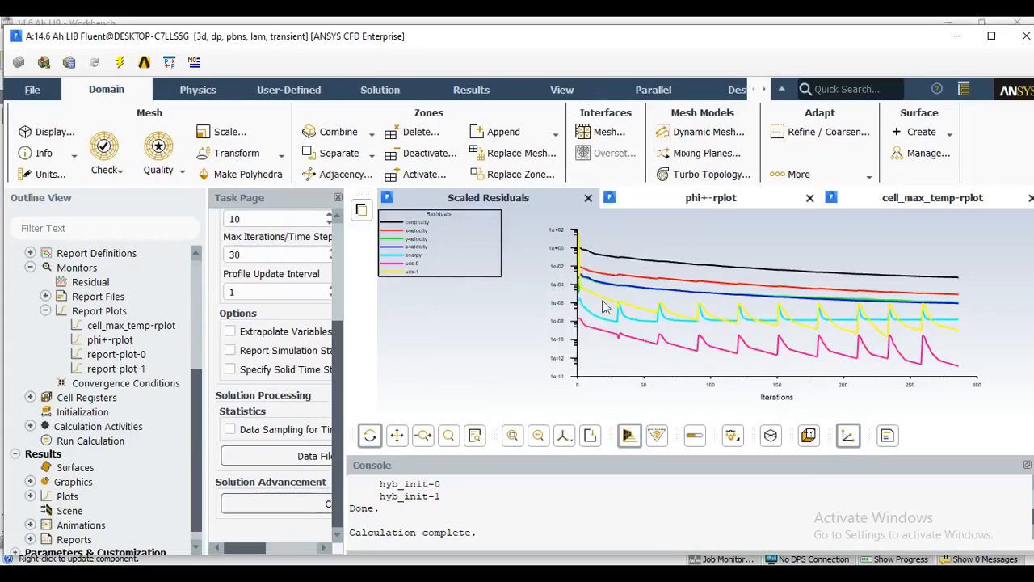
click(713, 201)
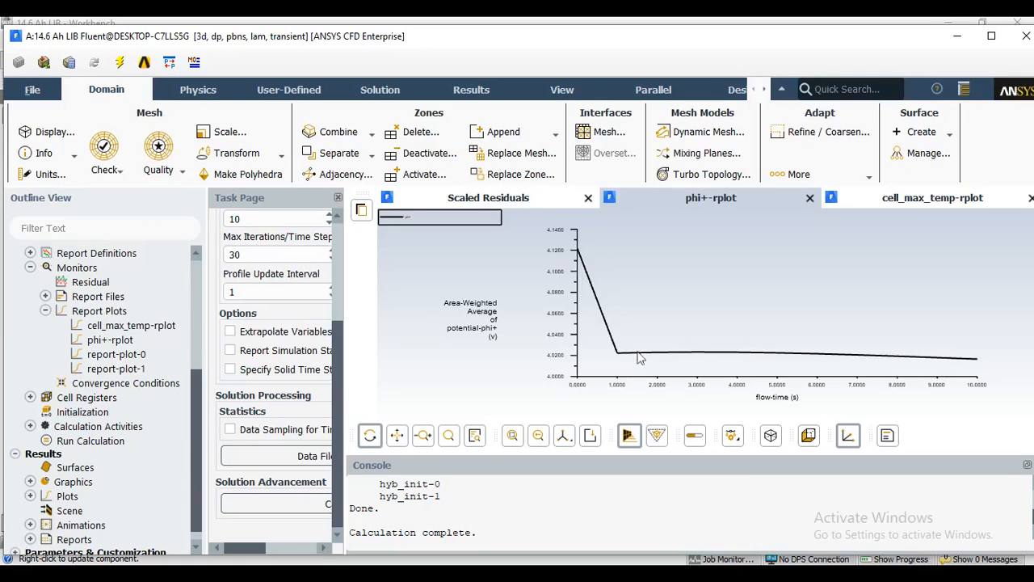
click(925, 200)
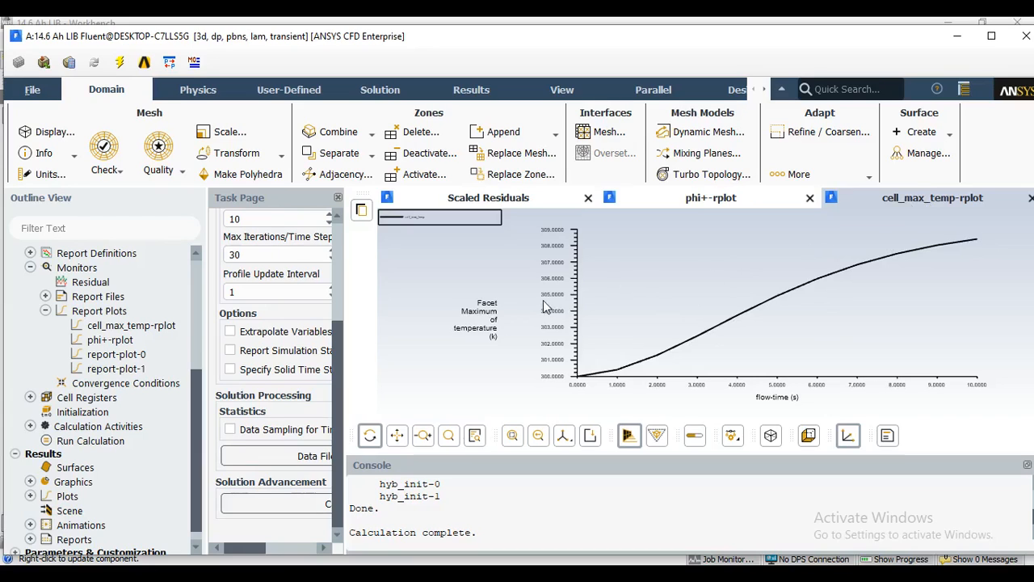
Start a new contour plot and set it to show Static Temperature from the Temperature category.
click(30, 481)
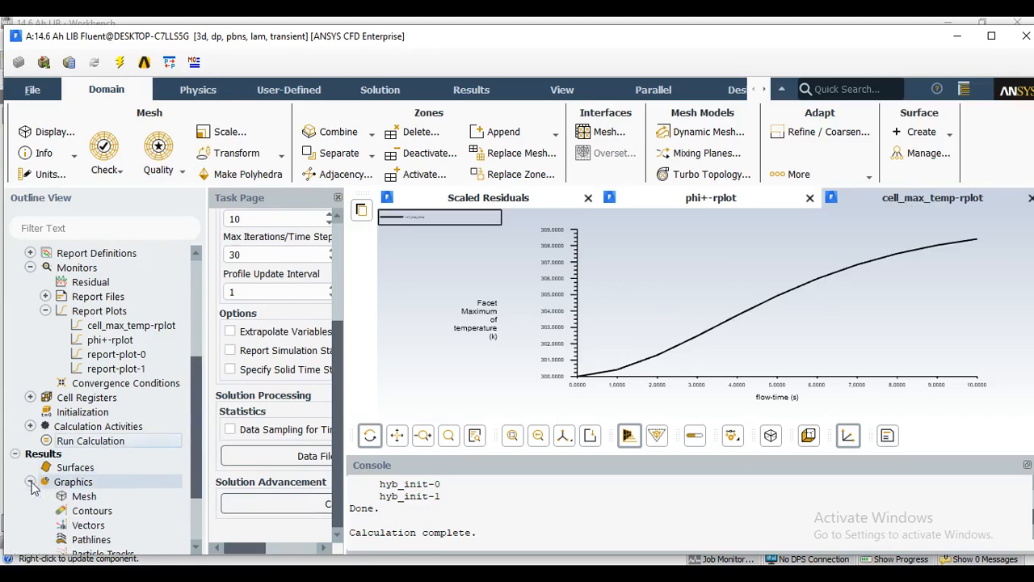
double_click(116, 512)
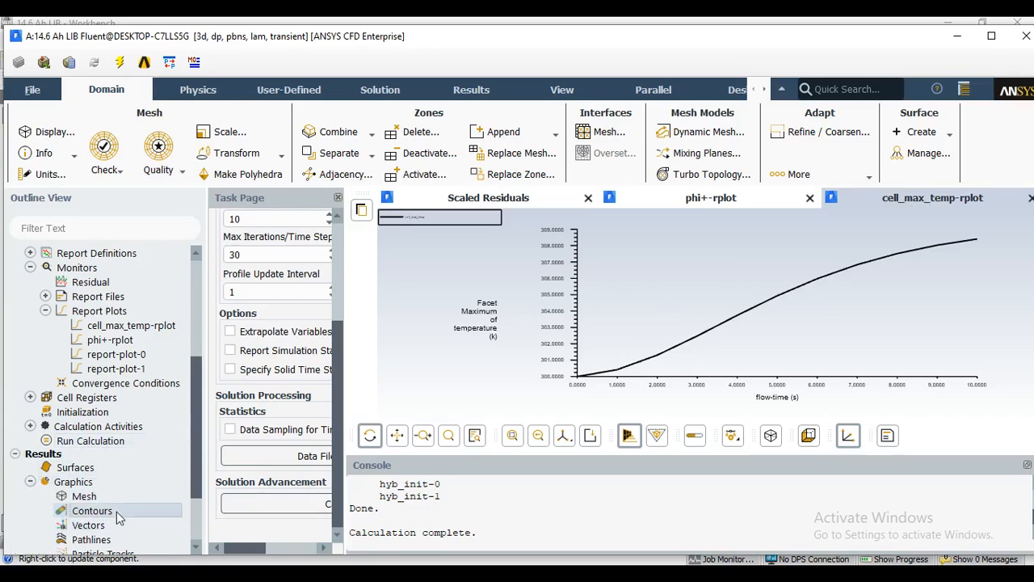
drag(414, 259, 354, 89)
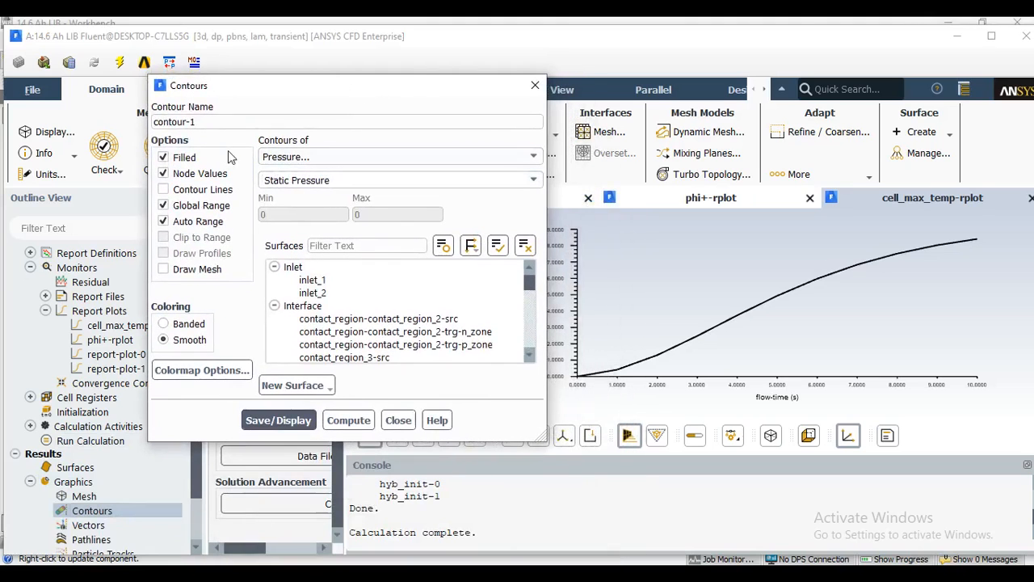
click(304, 159)
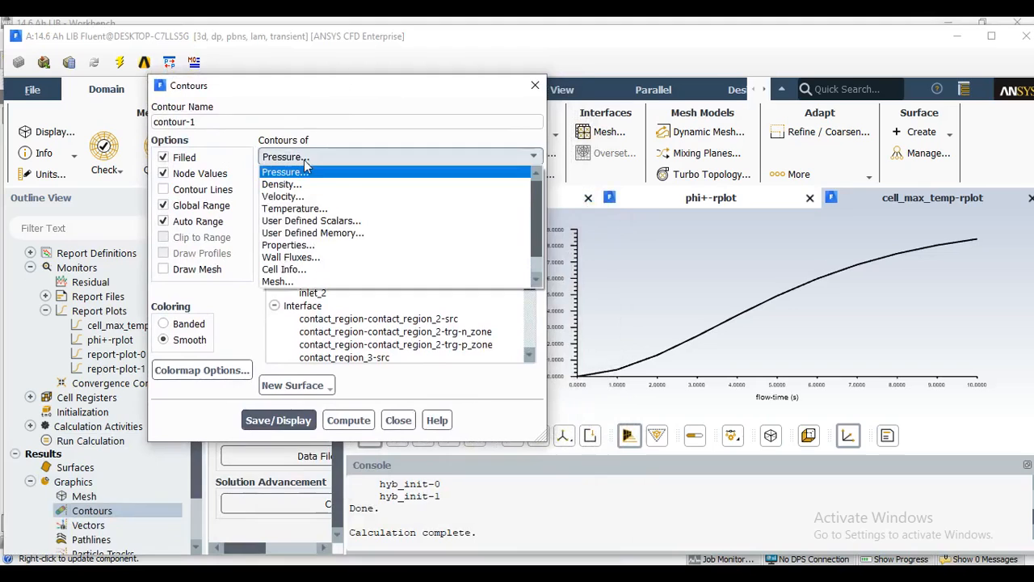
click(314, 209)
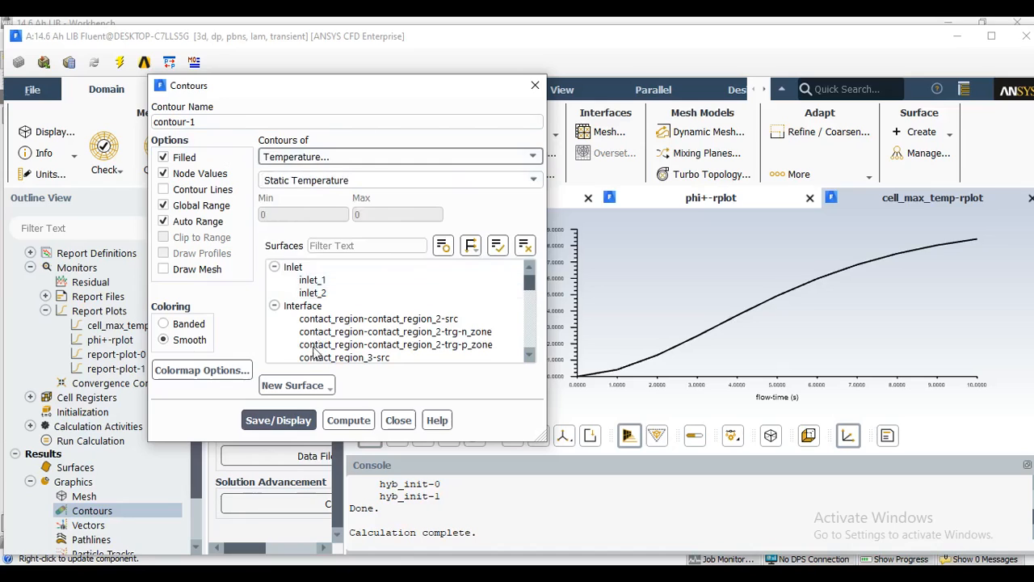
Create a plane surface named mid_cell through the points (1, 0, 0), (0, 1, 0) and (0, 0, 0) m.
click(298, 391)
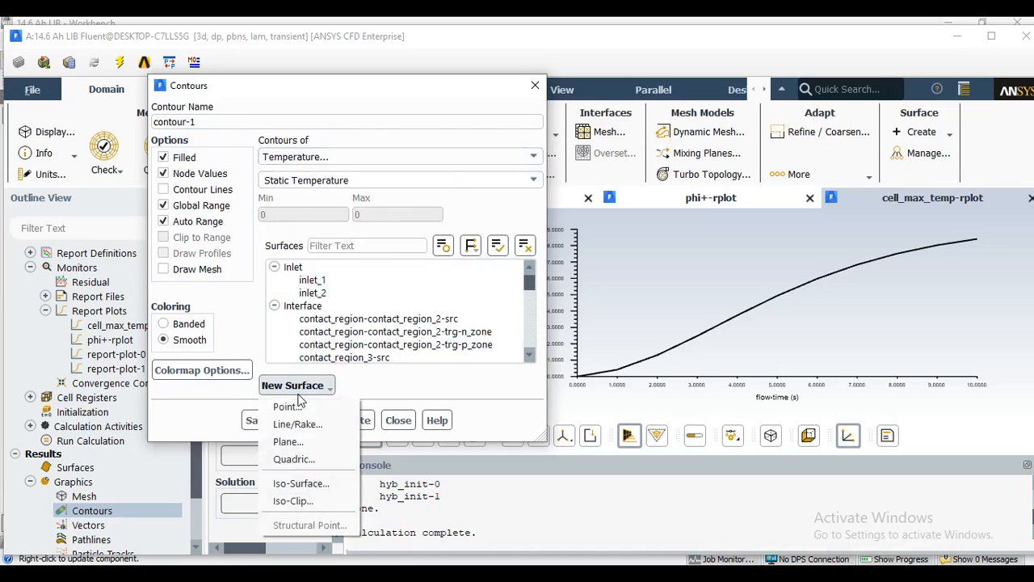
click(301, 442)
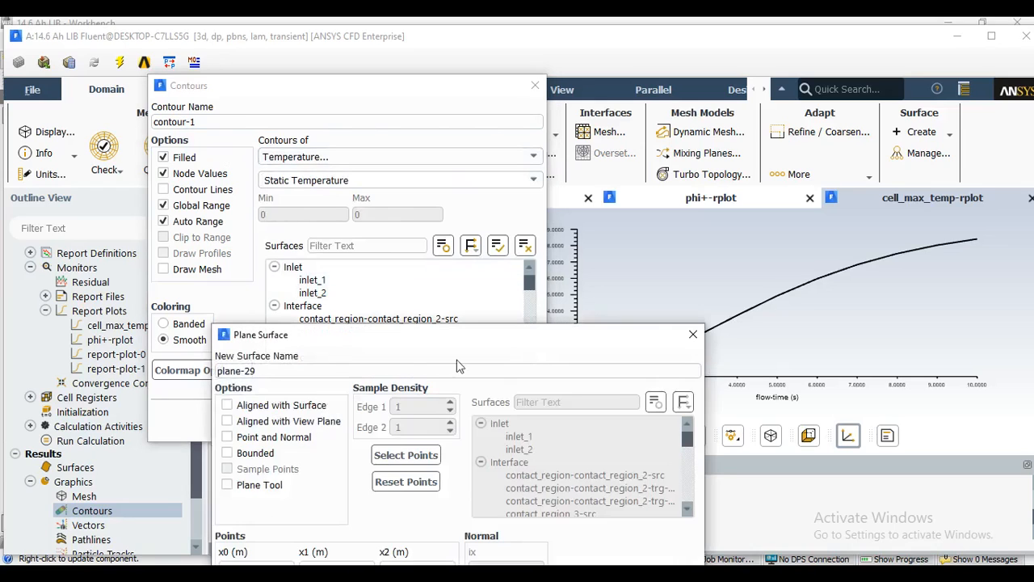
drag(404, 275, 379, 132)
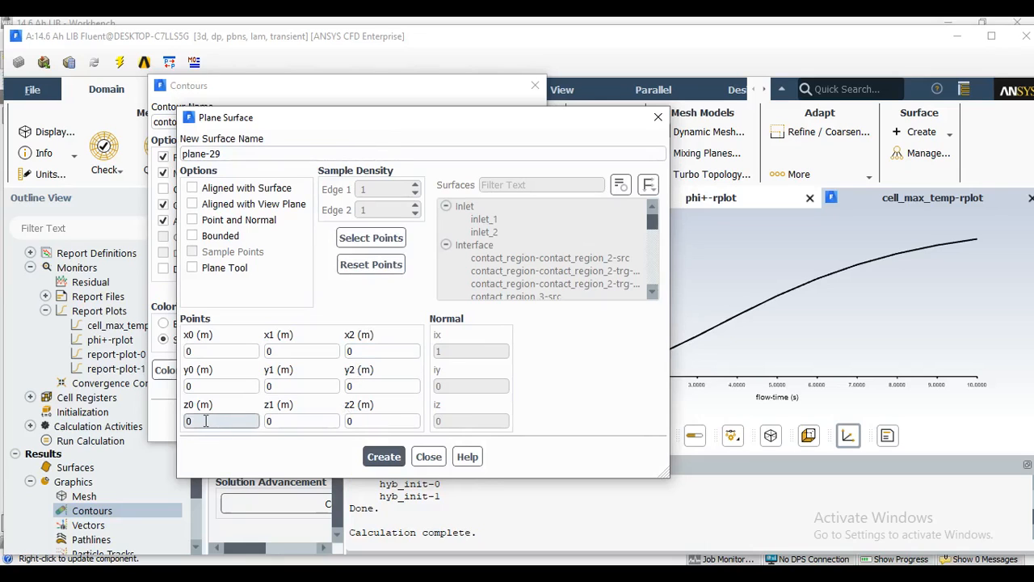
double_click(224, 351)
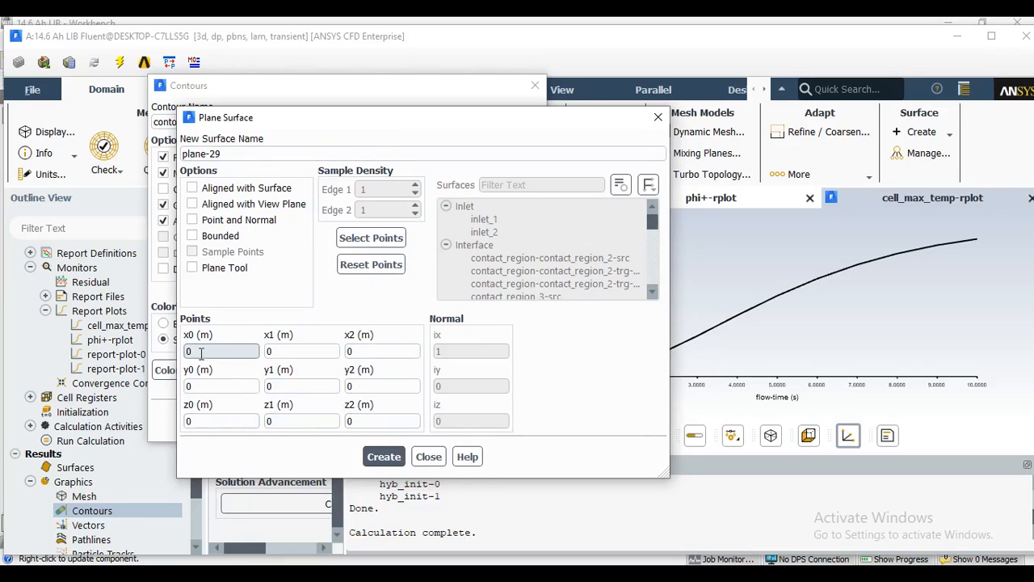
text(1)
double_click(286, 387)
text(1)
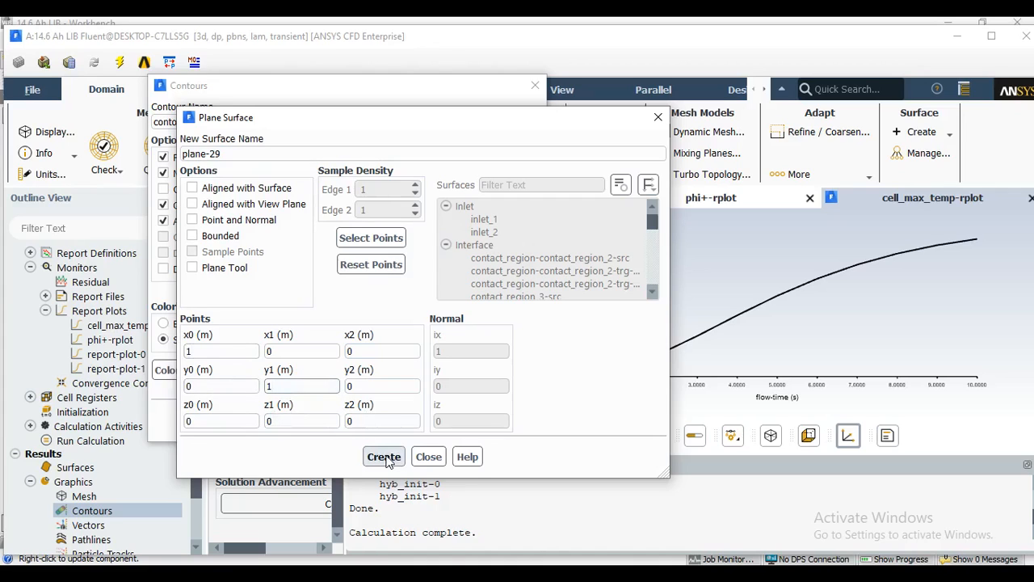
drag(227, 156, 170, 158)
text(mid_cell)
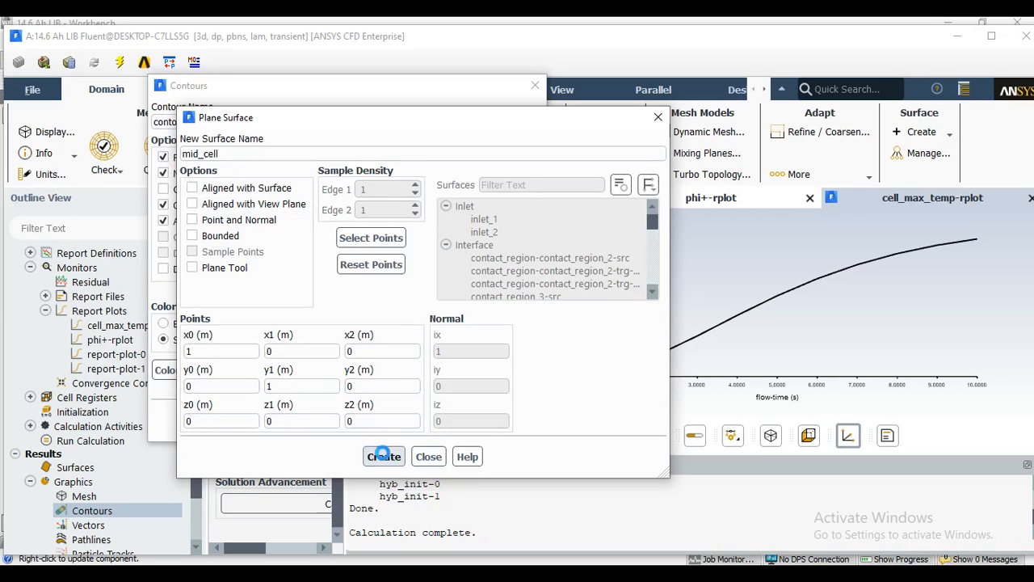
click(428, 456)
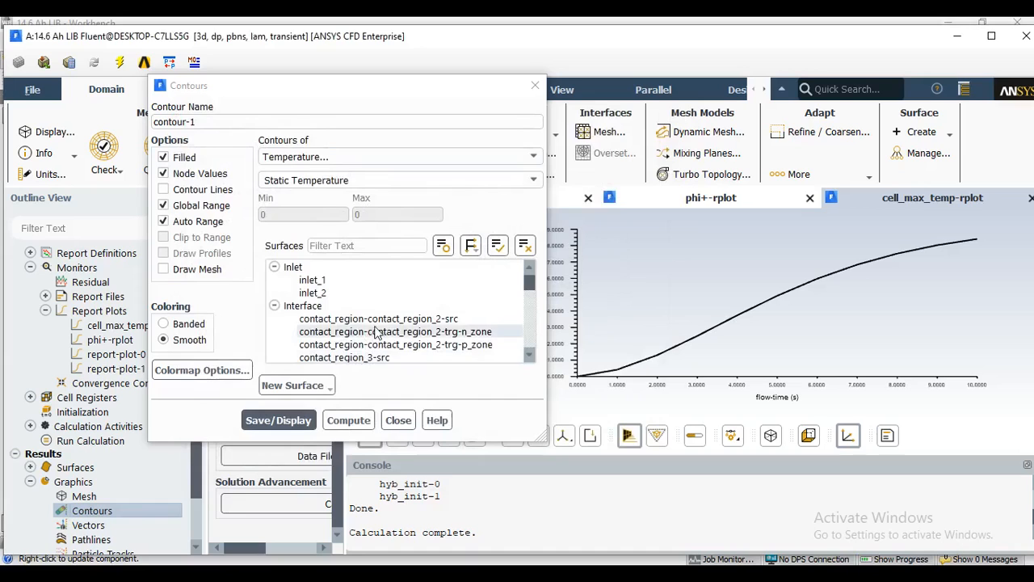
Select the mid_cell surface for contour-1, then save and display the static temperature contour.
scroll(376, 333, down, 4)
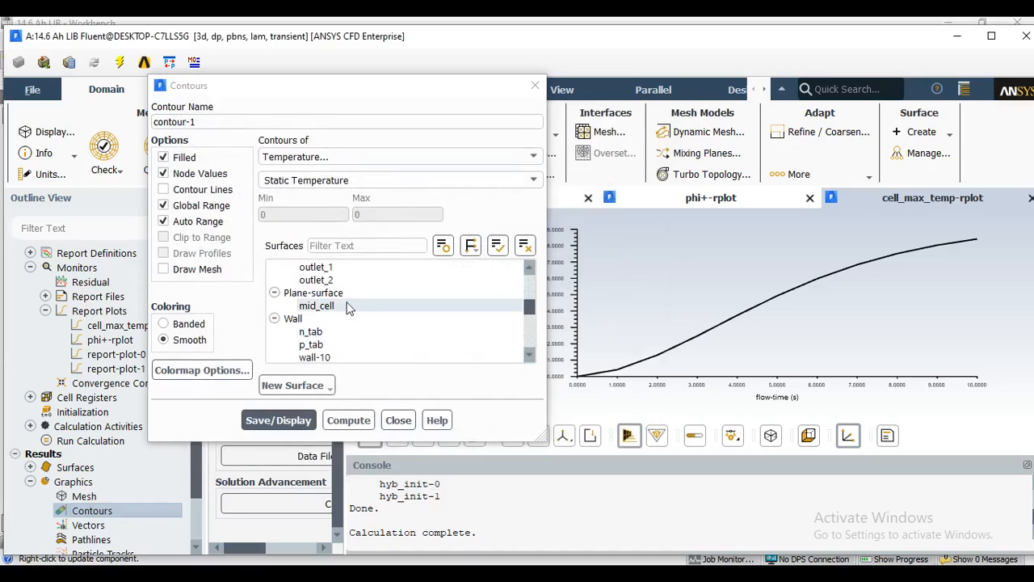
click(344, 306)
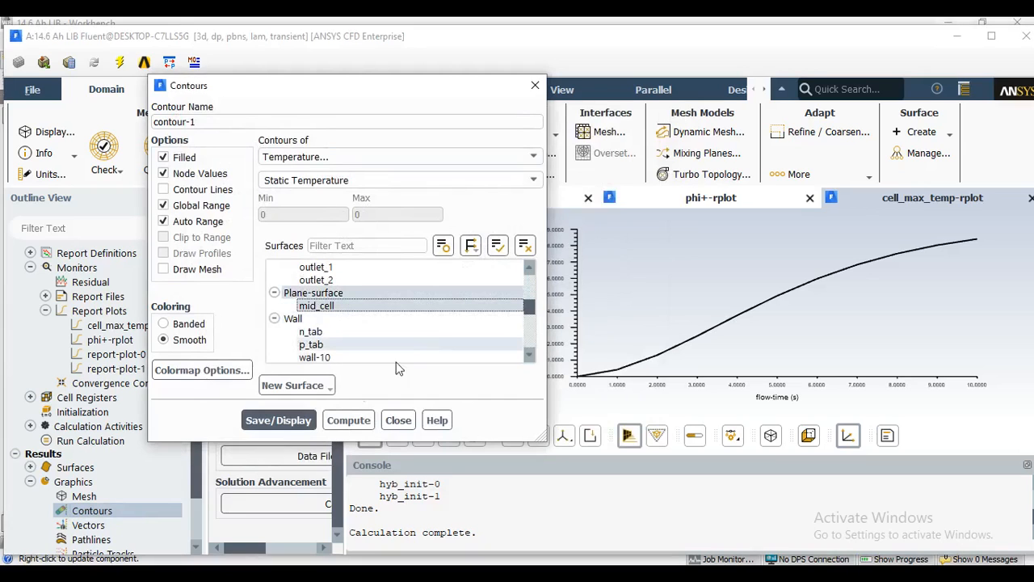
click(280, 424)
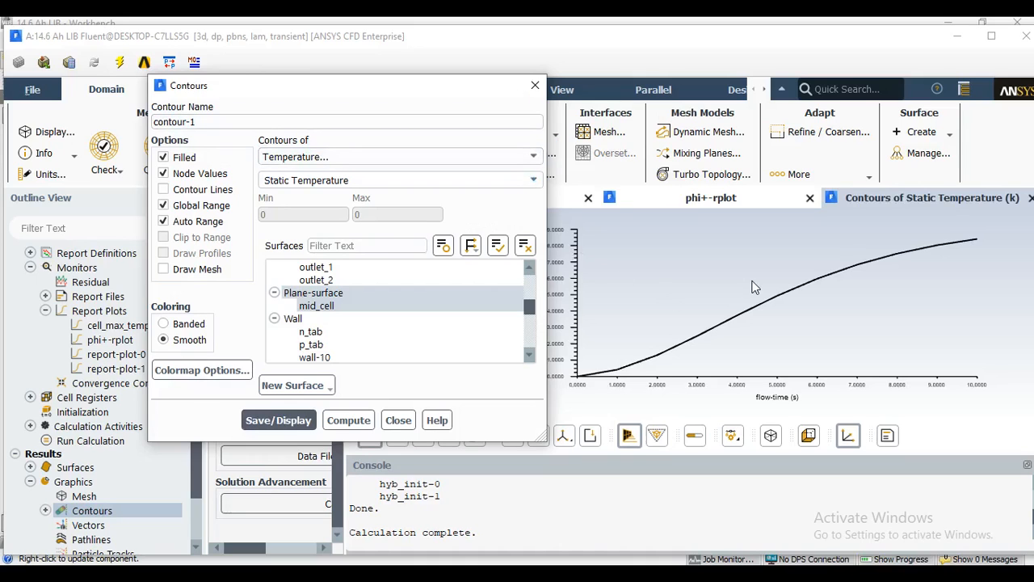
drag(449, 86, 252, 102)
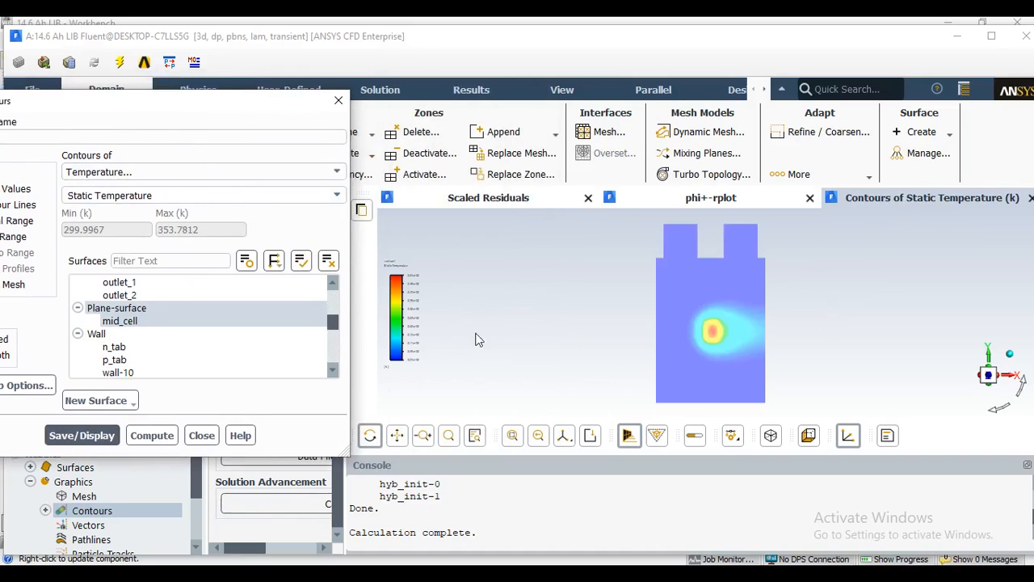
Enlarge the temperature legend and examine the hot spot around the short circuit on the mid_cell plane.
drag(409, 318, 403, 266)
drag(437, 332, 483, 400)
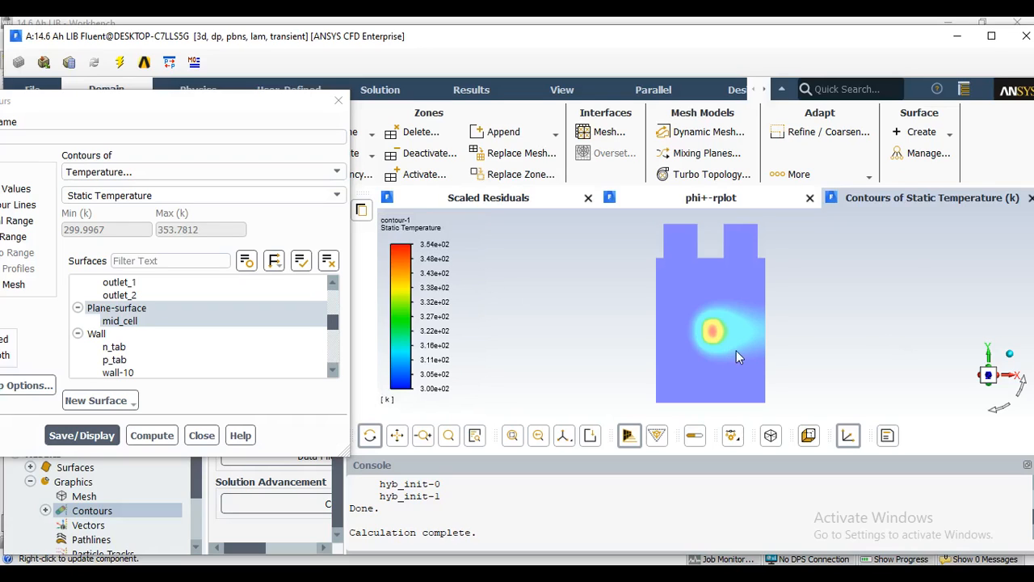
scroll(736, 353, up, 4)
scroll(672, 311, up, 3)
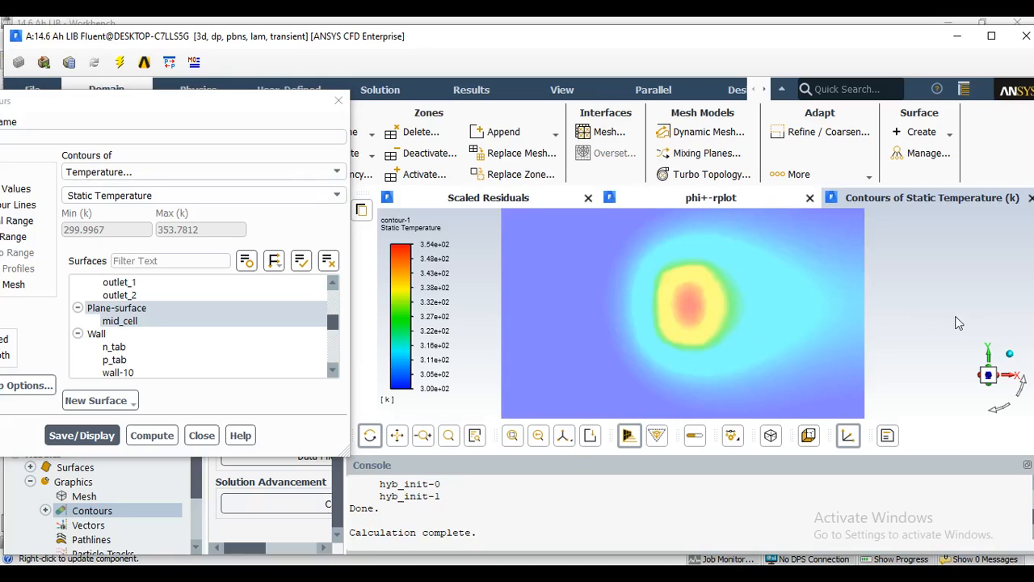
scroll(607, 314, up, 2)
scroll(607, 314, down, 3)
scroll(606, 315, down, 1)
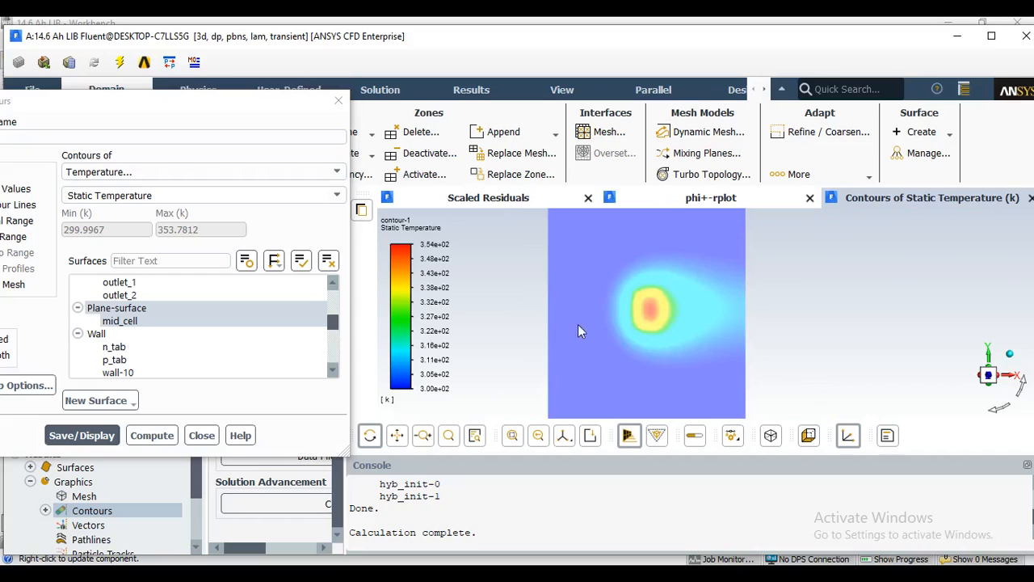
Start a second plane surface and set its y0, y1 and y2 coordinates to 0.095 m.
drag(158, 105, 343, 97)
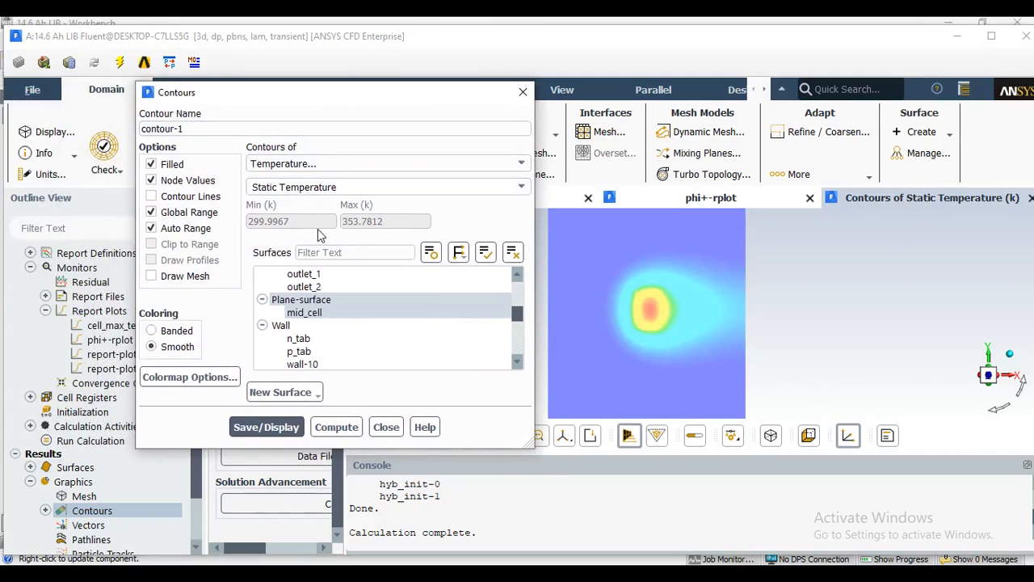
click(269, 274)
click(285, 394)
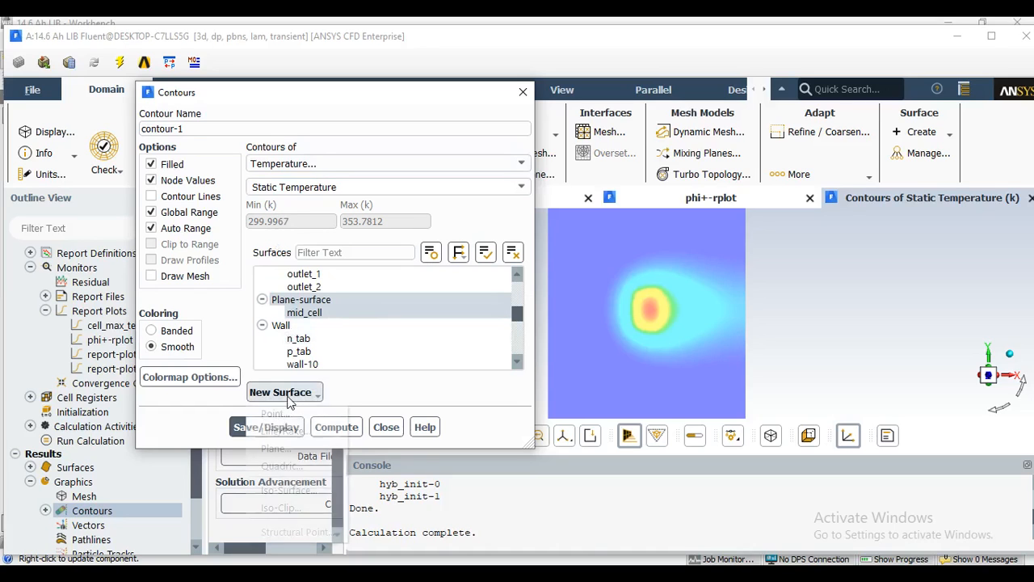
click(291, 448)
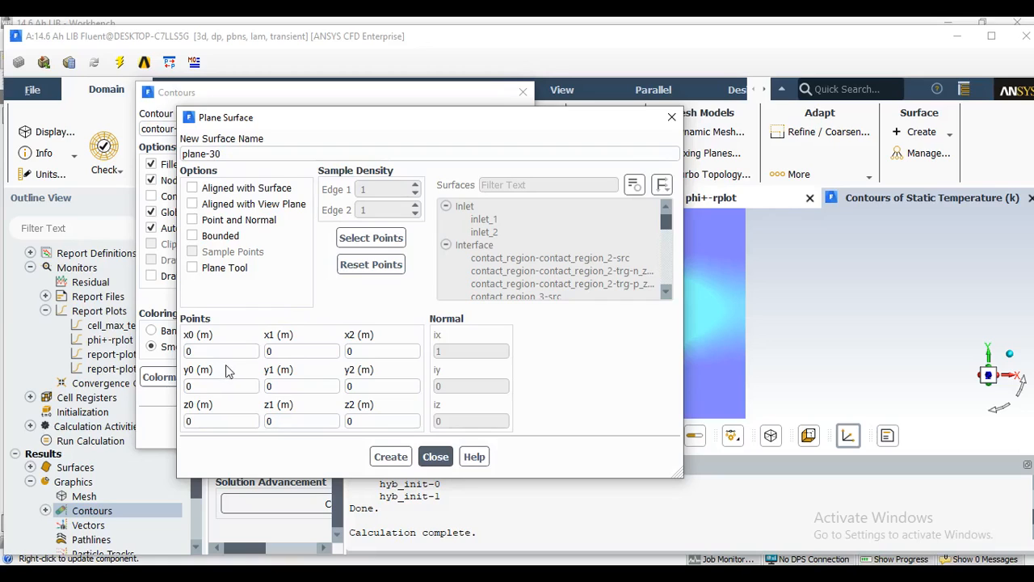
click(230, 386)
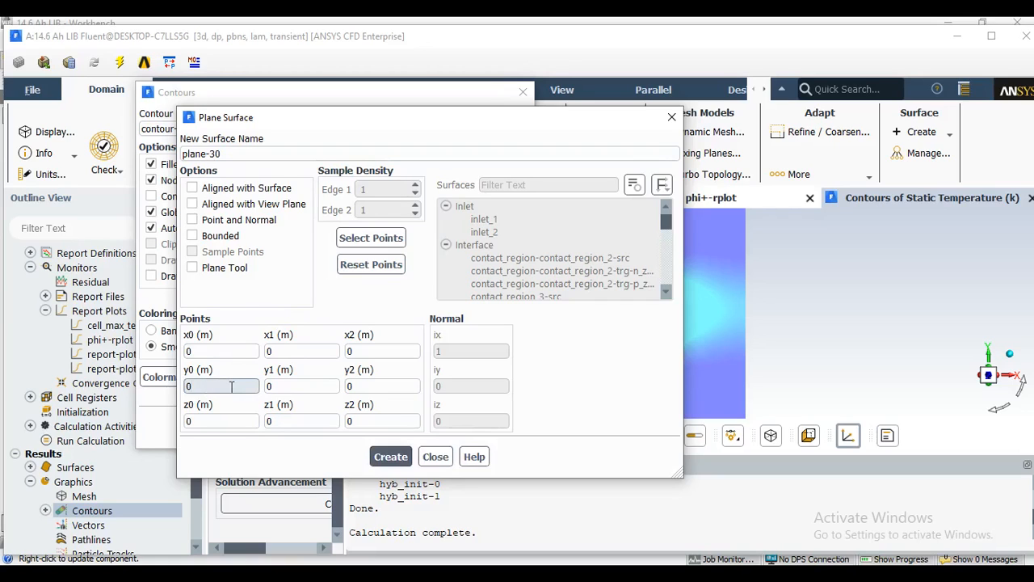
text(.095)
double_click(228, 388)
key(ctrl+c)
click(295, 388)
key(ctrl+v)
click(370, 386)
double_click(370, 386)
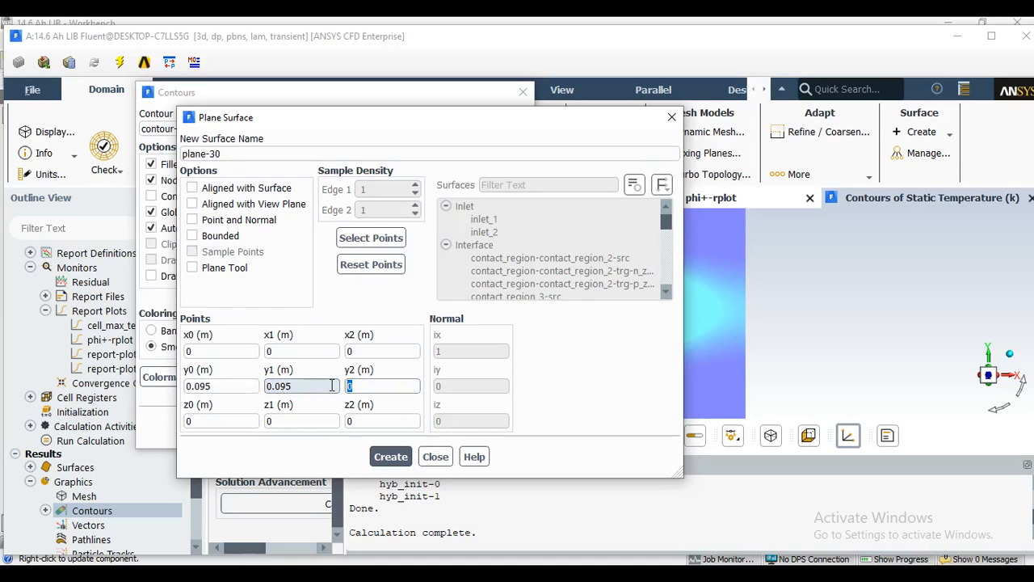
key(ctrl+v)
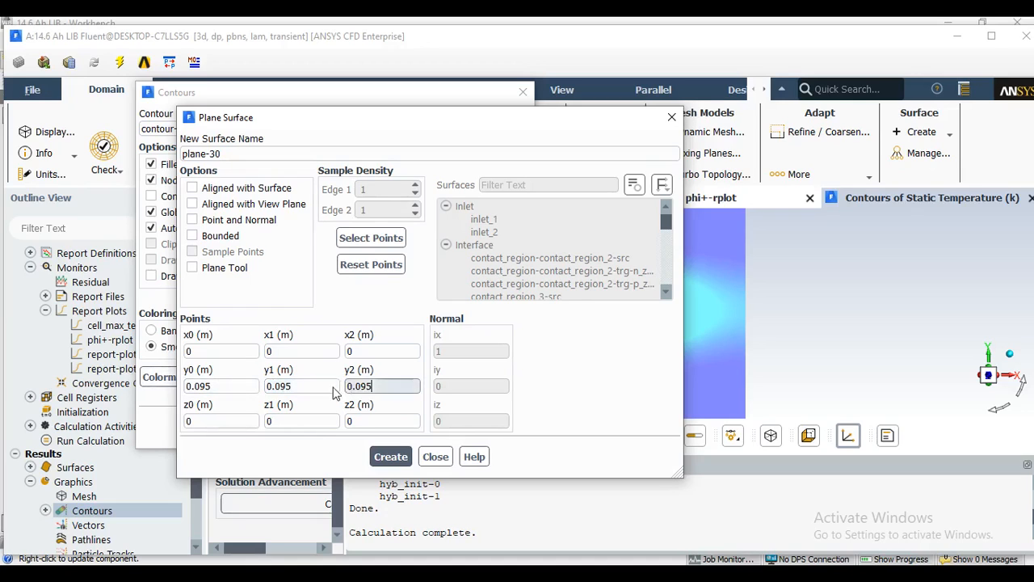
Set x0 and z1 to 1 m, create the horizontal plane surface and close its definition.
double_click(202, 351)
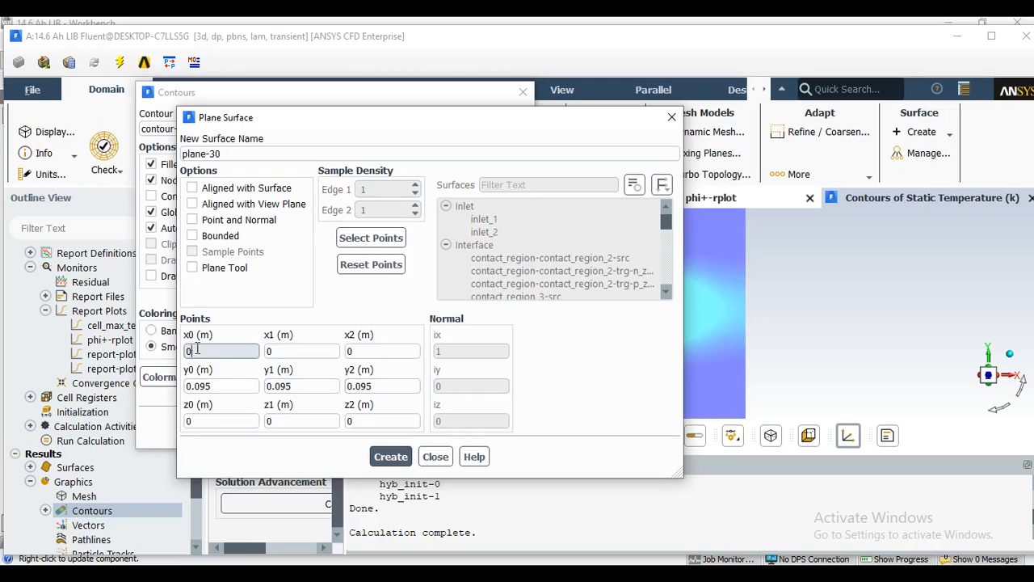
text(1)
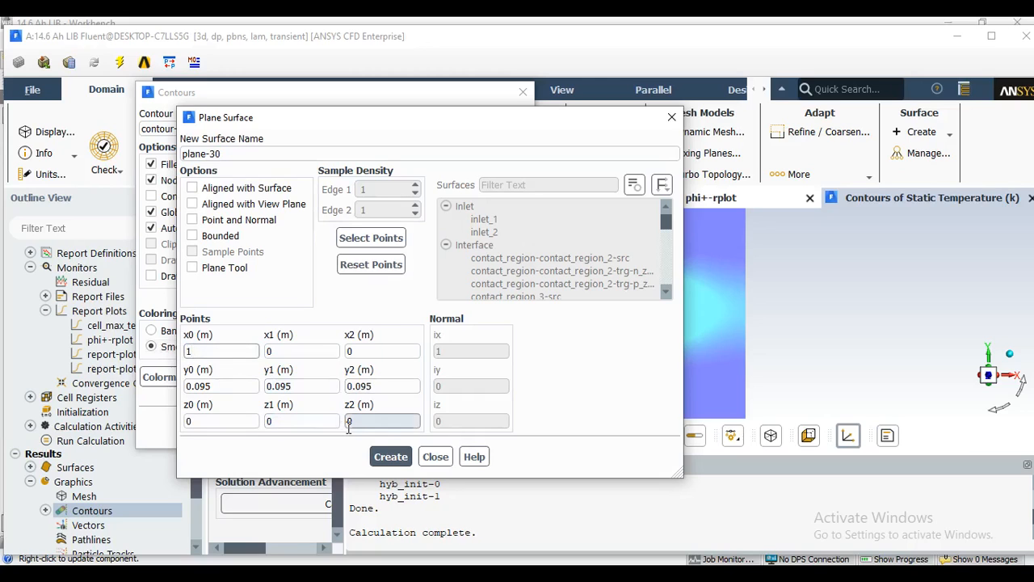
double_click(282, 420)
text(1)
click(390, 457)
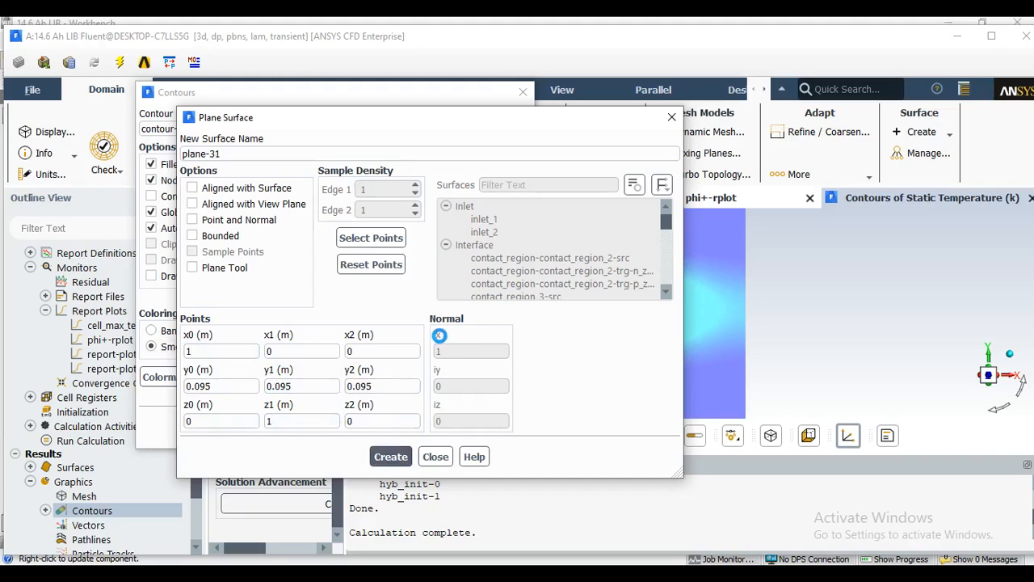
click(672, 117)
Add plane-30 to the surfaces of contour-1 alongside mid_cell, save and display the contour, and close its settings.
scroll(329, 306, down, 3)
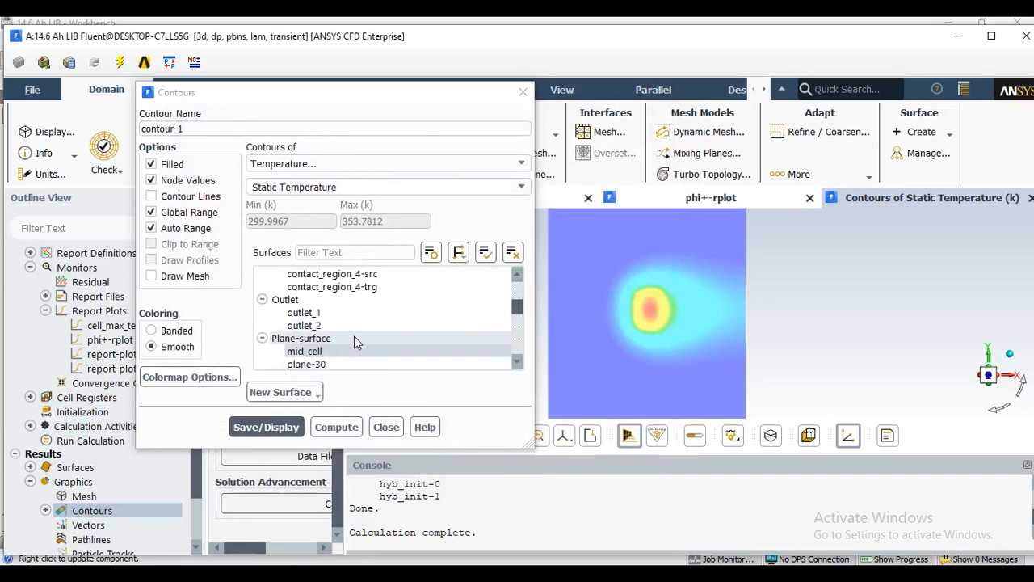
scroll(354, 336, down, 3)
scroll(348, 332, up, 2)
click(343, 300)
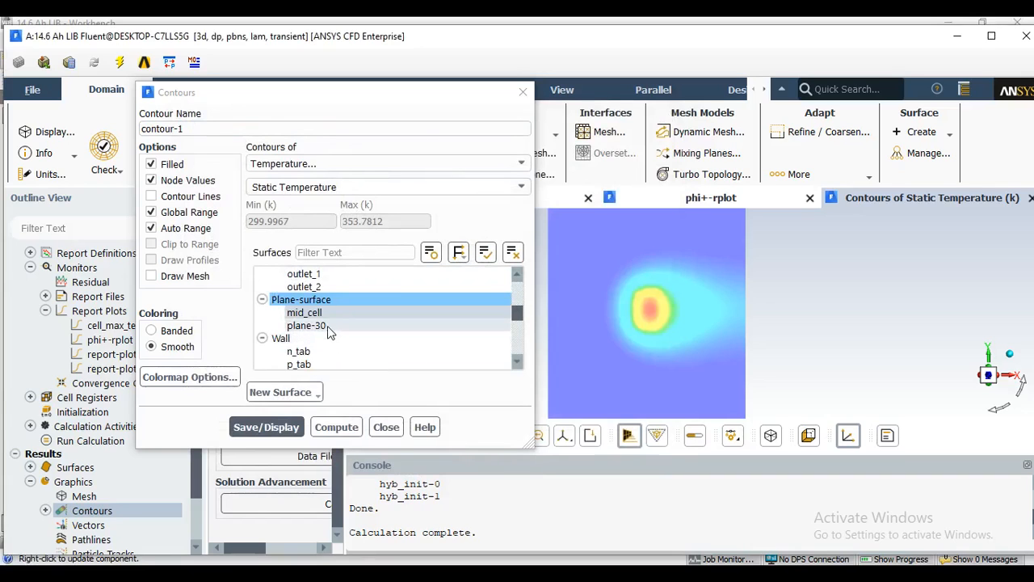
click(327, 325)
click(273, 430)
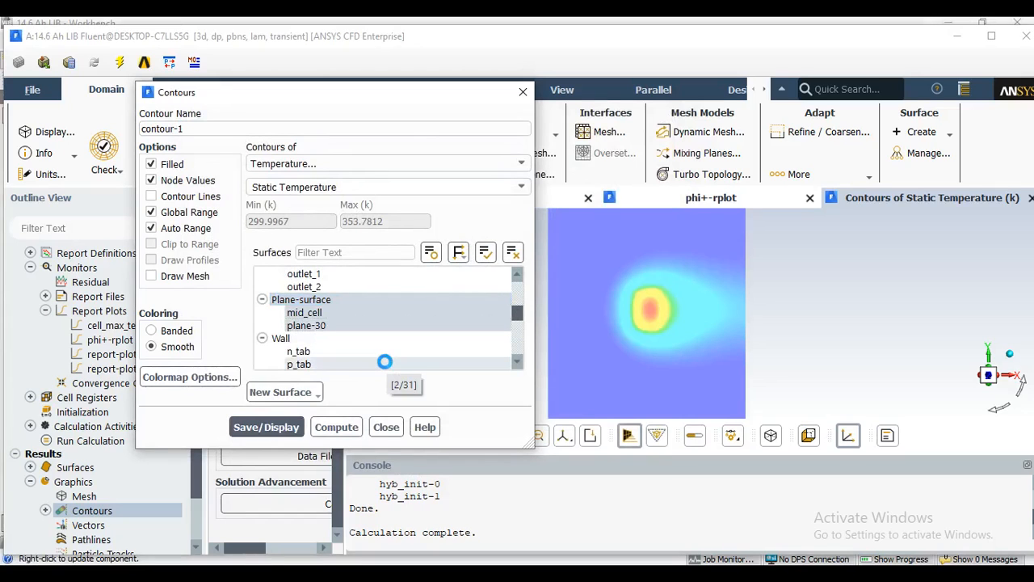
click(523, 92)
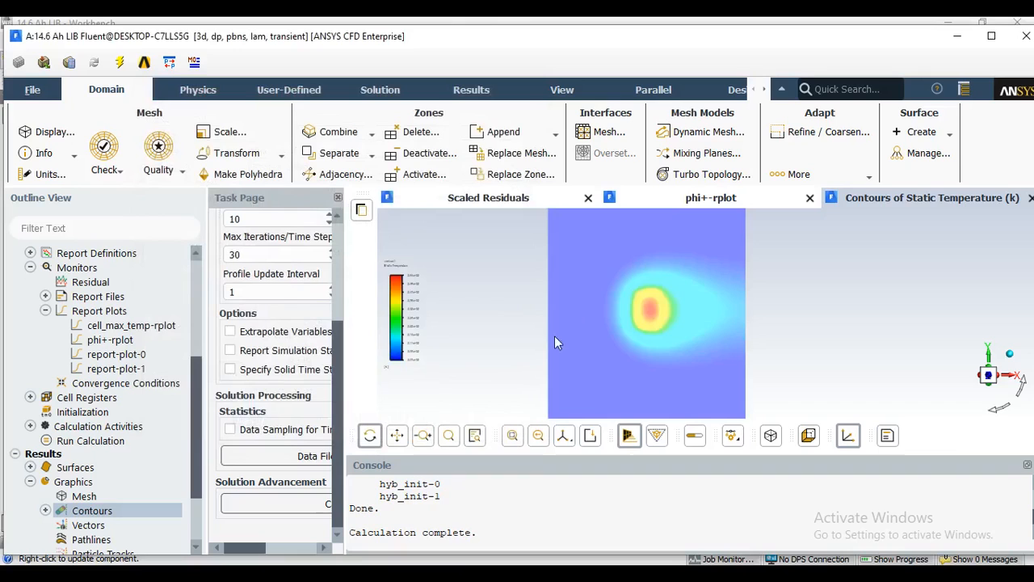
Show the temperature contours on both intersecting planes from an oblique angle and enlarge the colour legend.
middle_drag(622, 341, 670, 381)
scroll(691, 321, down, 6)
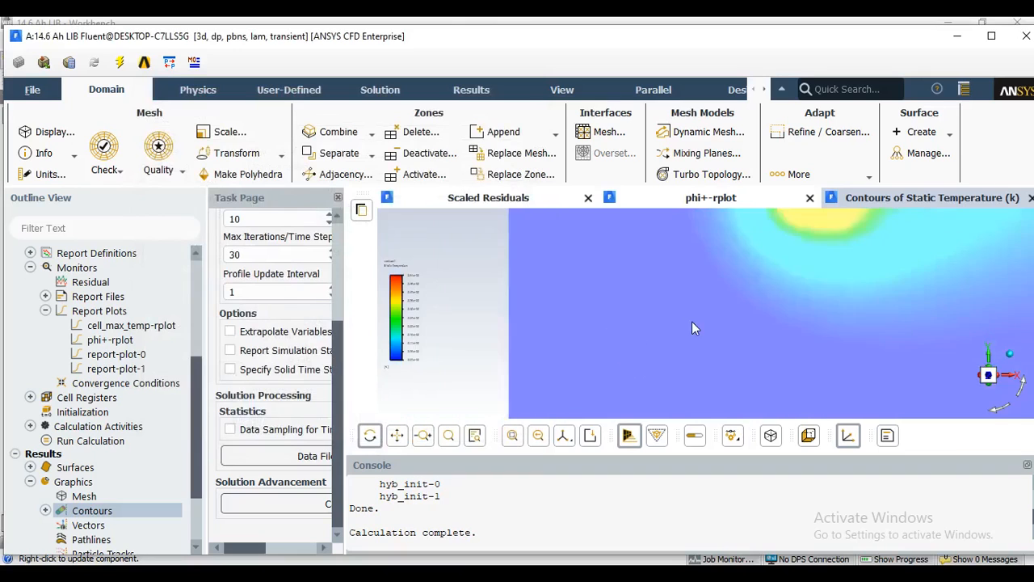
drag(661, 354, 711, 369)
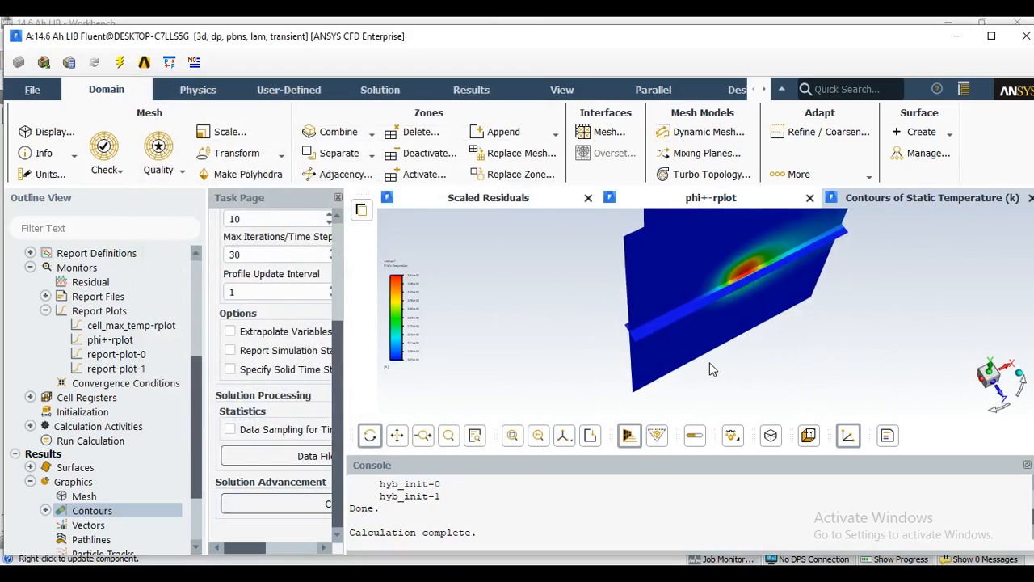
drag(410, 307, 407, 252)
drag(441, 325, 472, 374)
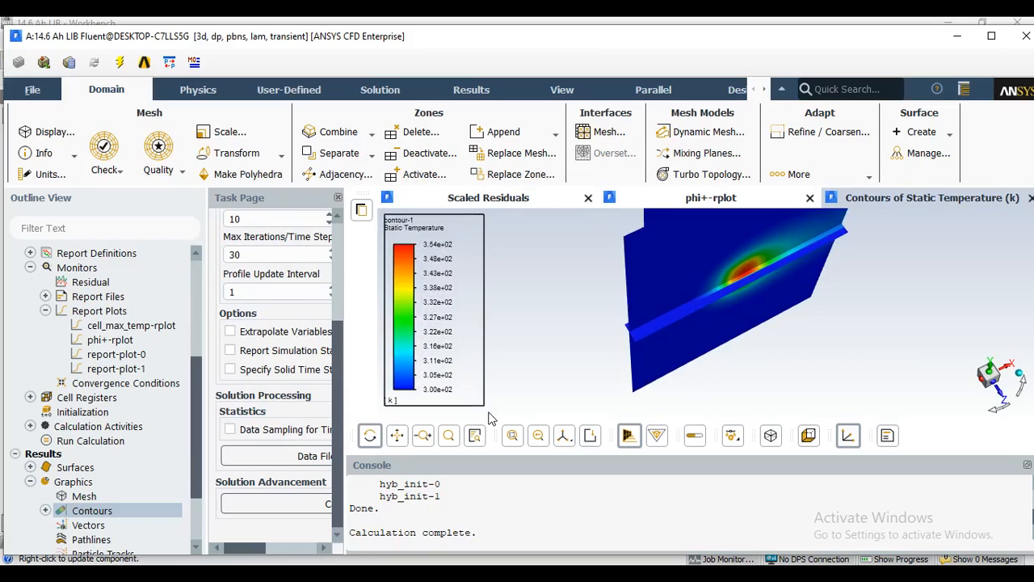
Examine the temperature gradient up close where the horizontal plane crosses the hot spot on the mid_cell plane.
drag(755, 328, 702, 284)
scroll(702, 278, up, 3)
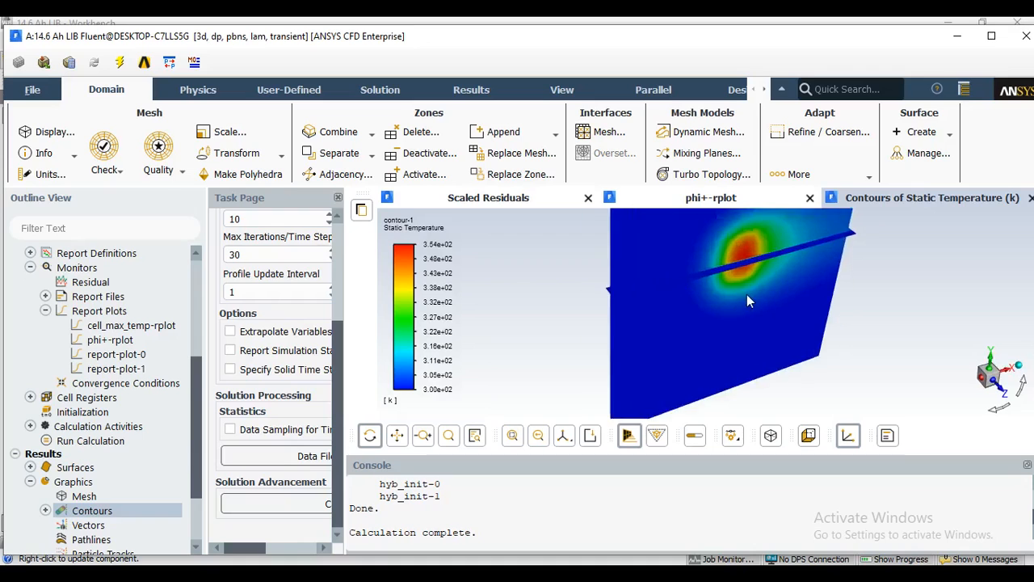
click(396, 435)
drag(712, 304, 692, 380)
scroll(731, 347, up, 5)
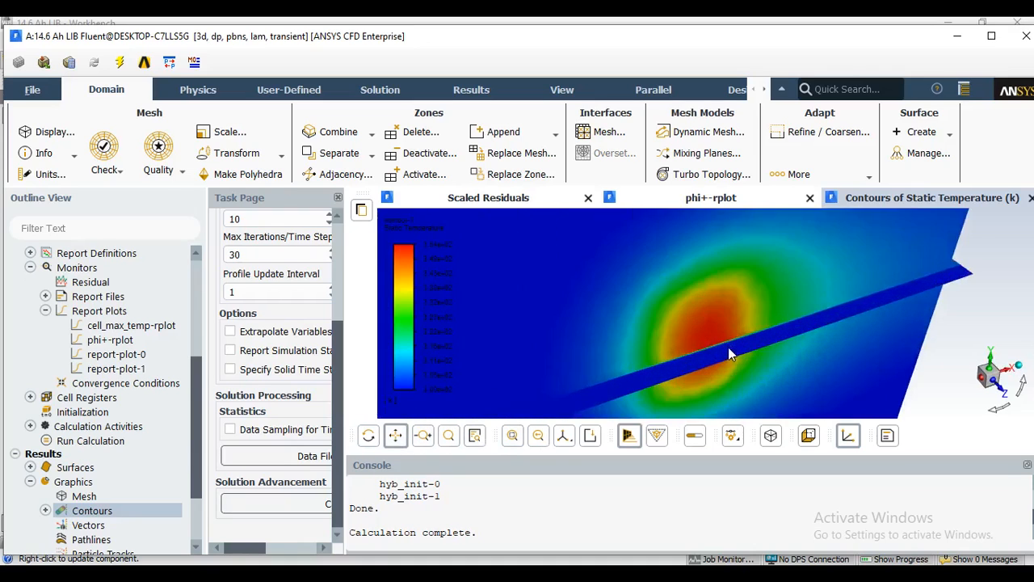
scroll(730, 355, up, 3)
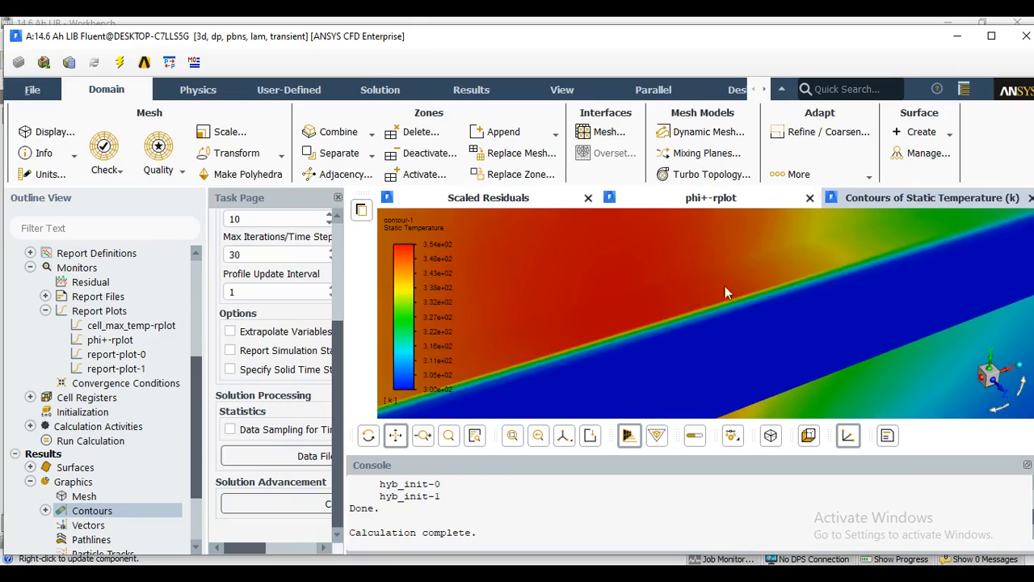
scroll(748, 280, up, 4)
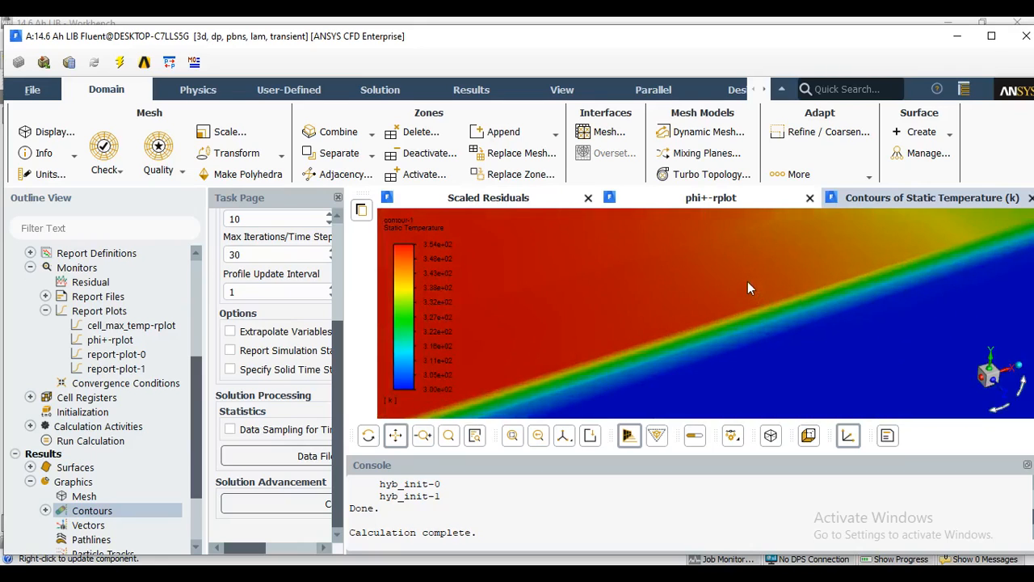
scroll(901, 353, down, 4)
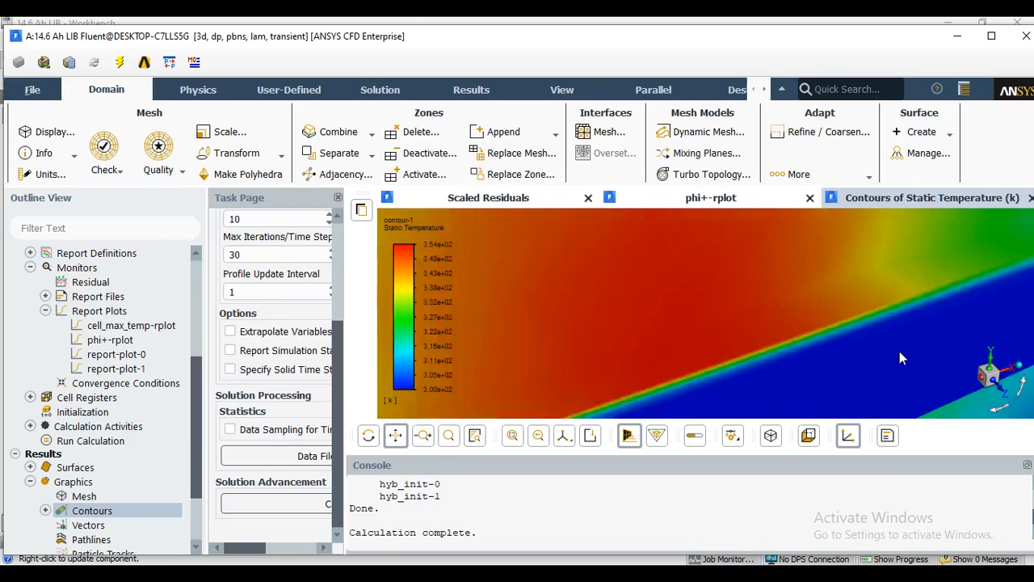
scroll(901, 352, up, 3)
scroll(901, 356, up, 2)
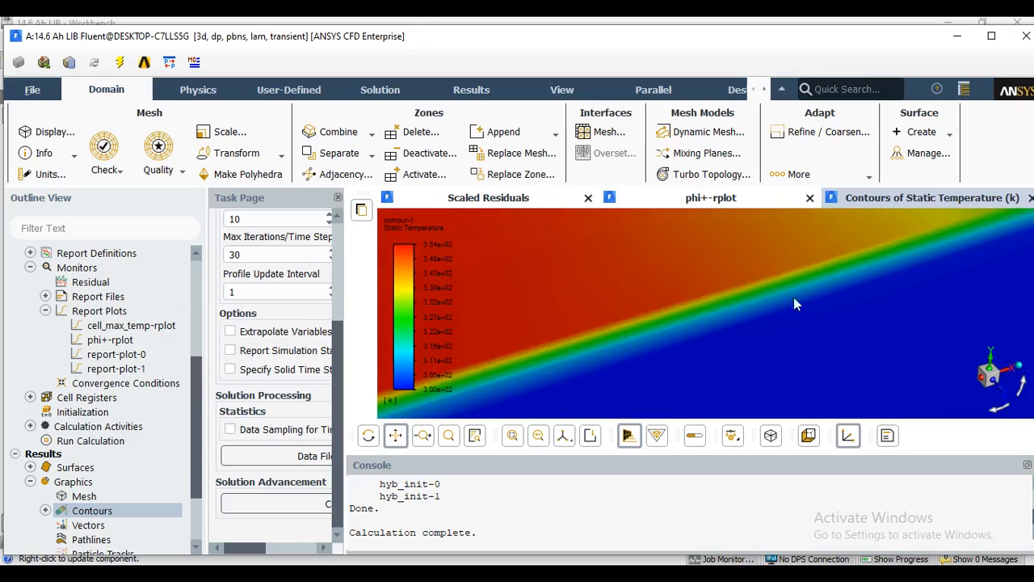
scroll(790, 322, down, 1)
scroll(791, 323, down, 4)
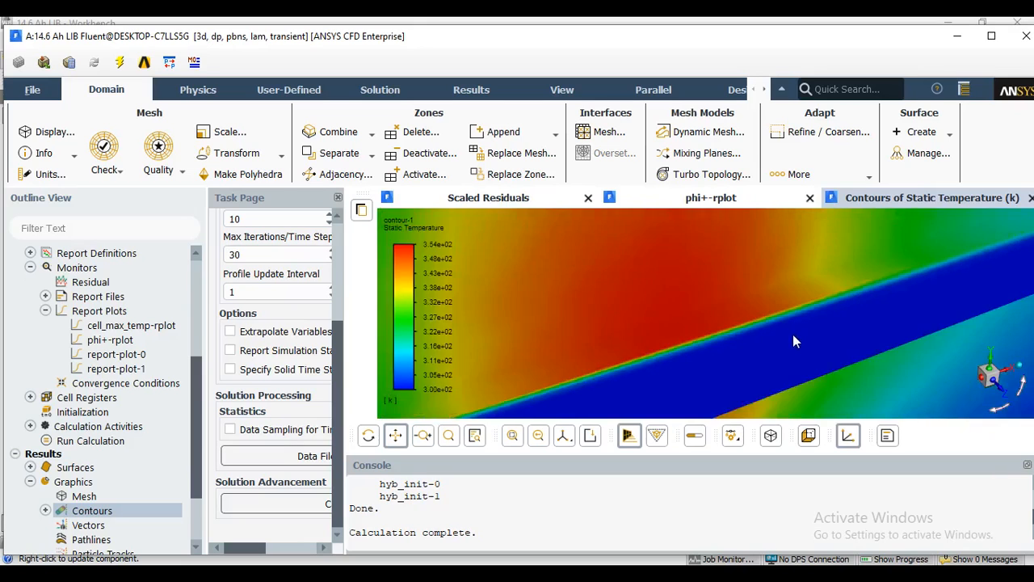
scroll(800, 356, down, 1)
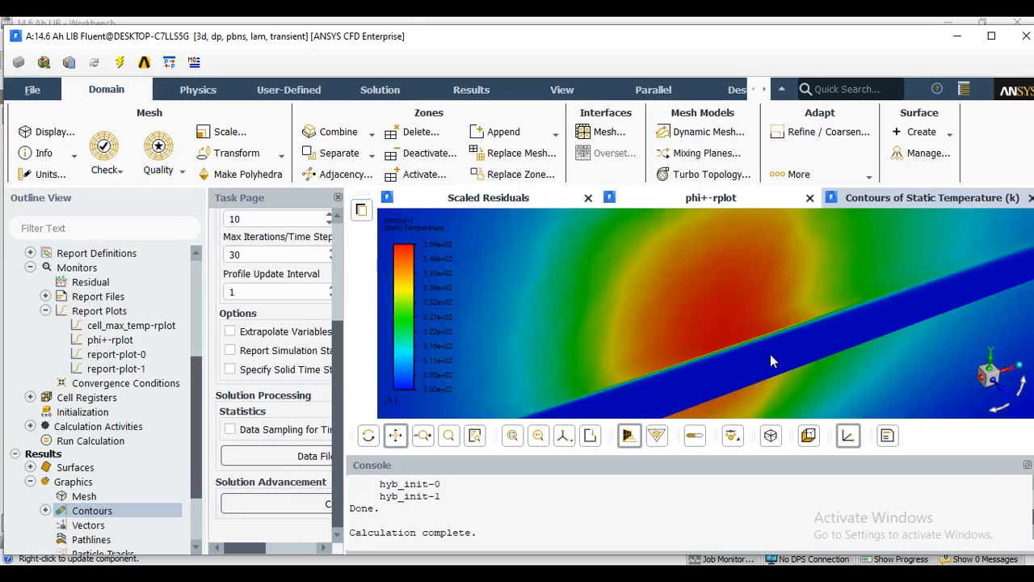
scroll(770, 354, up, 4)
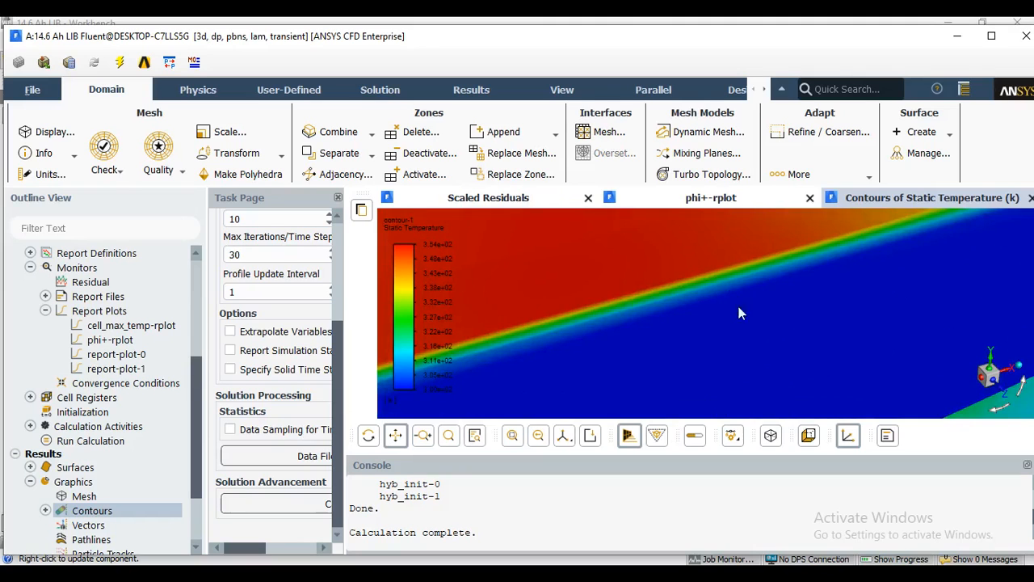
scroll(777, 362, up, 1)
scroll(776, 362, down, 5)
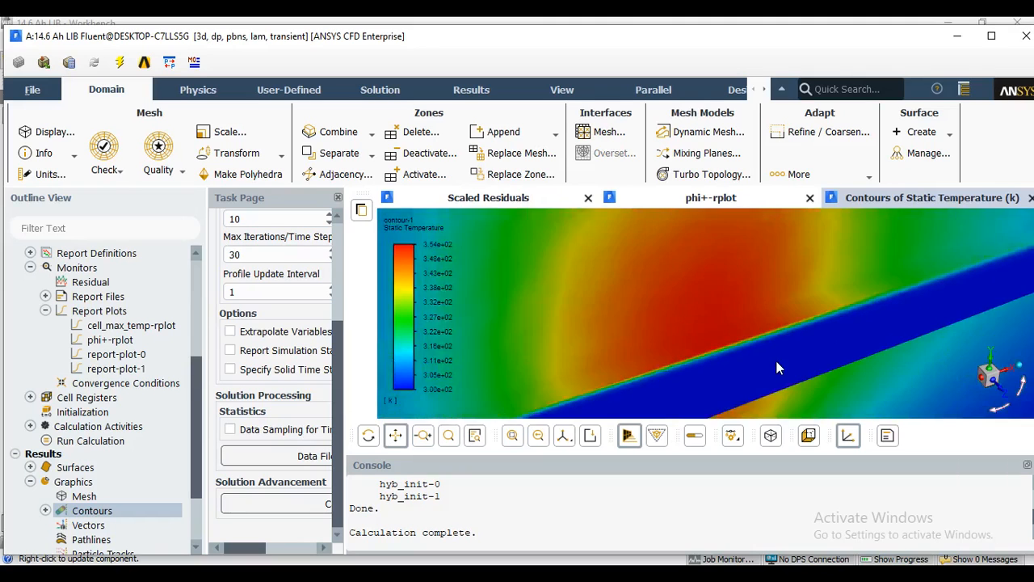
Inspect the overall hot spot and its spread across the mid_cell plane, keeping both intersecting planes and the colour legend in view.
scroll(777, 367, down, 4)
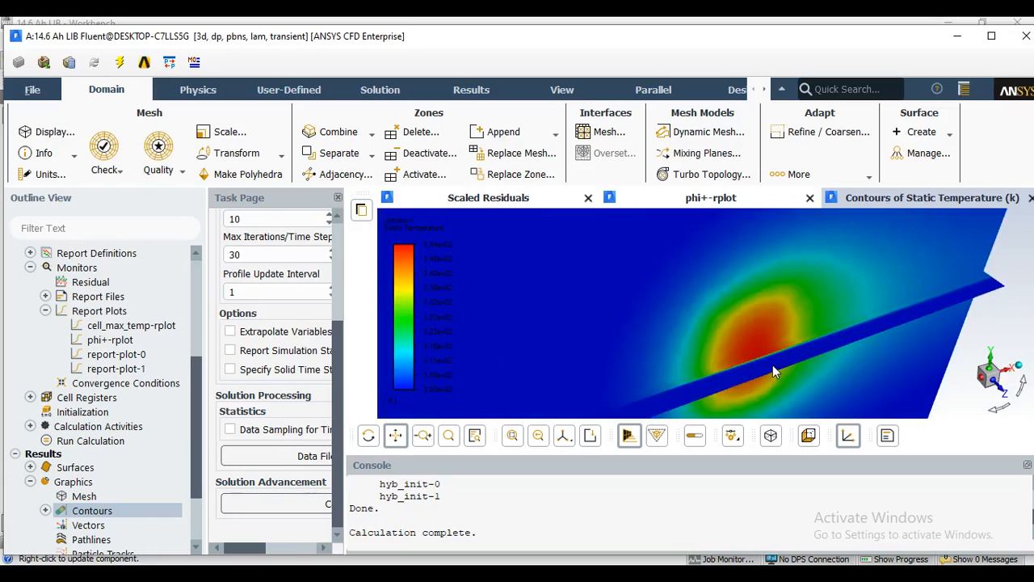
scroll(781, 366, down, 3)
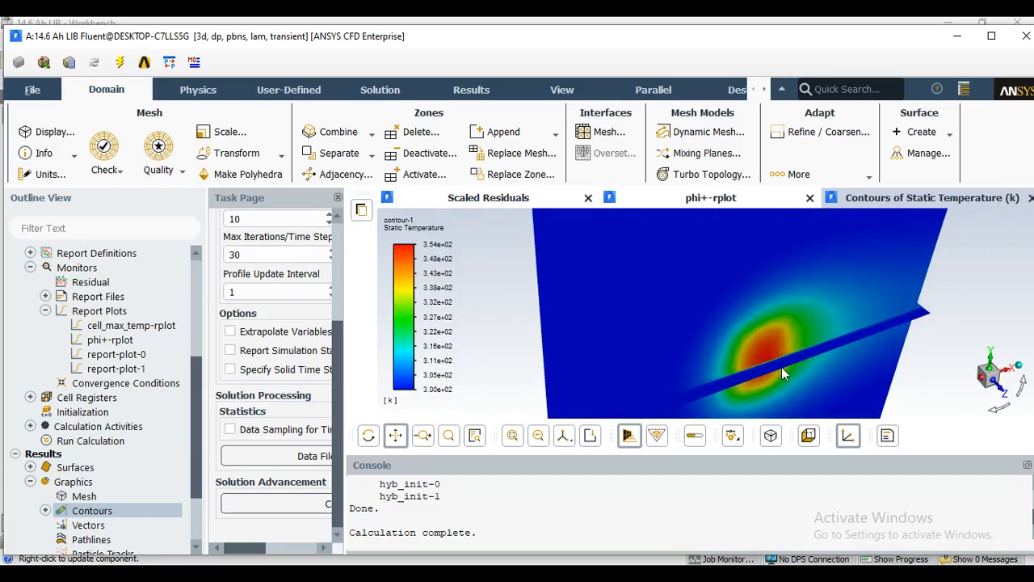
scroll(781, 368, up, 2)
scroll(680, 404, down, 3)
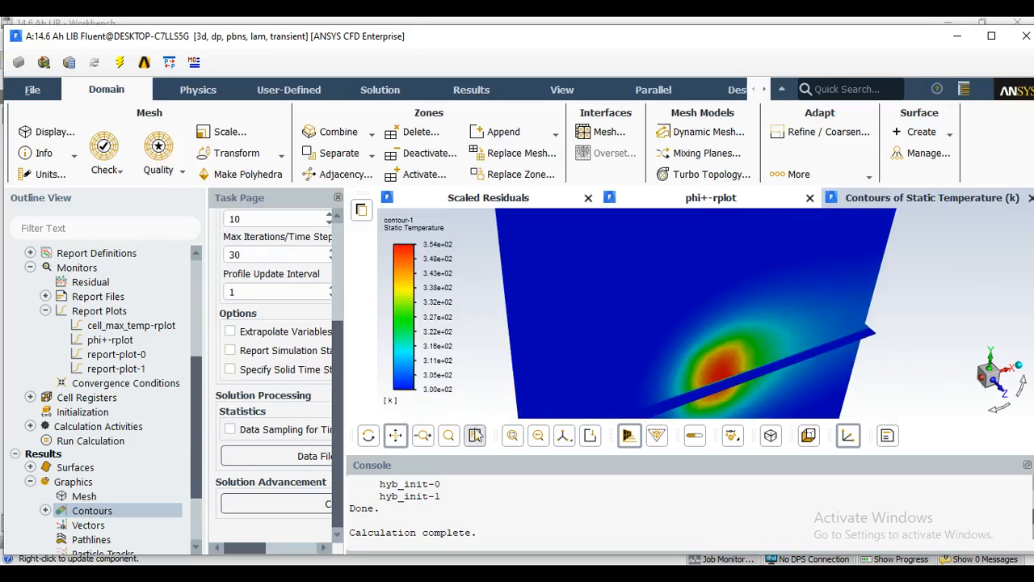
drag(644, 356, 639, 335)
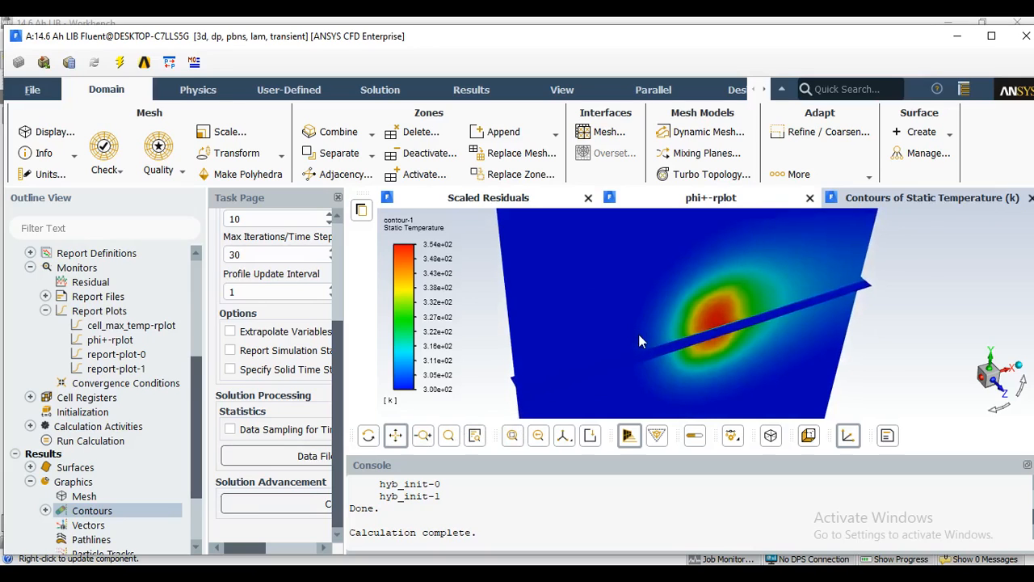
scroll(638, 341, up, 1)
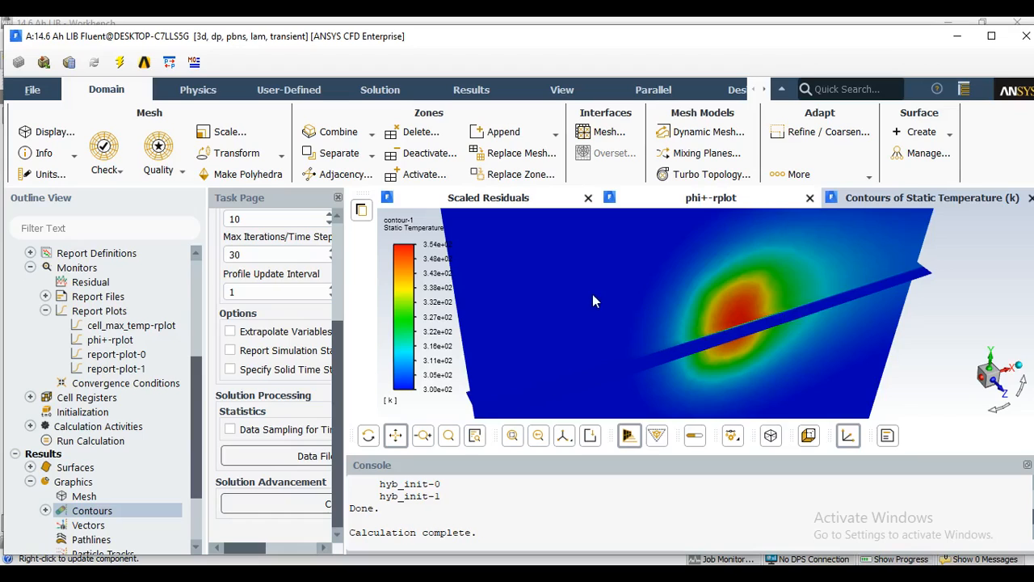
drag(594, 300, 624, 297)
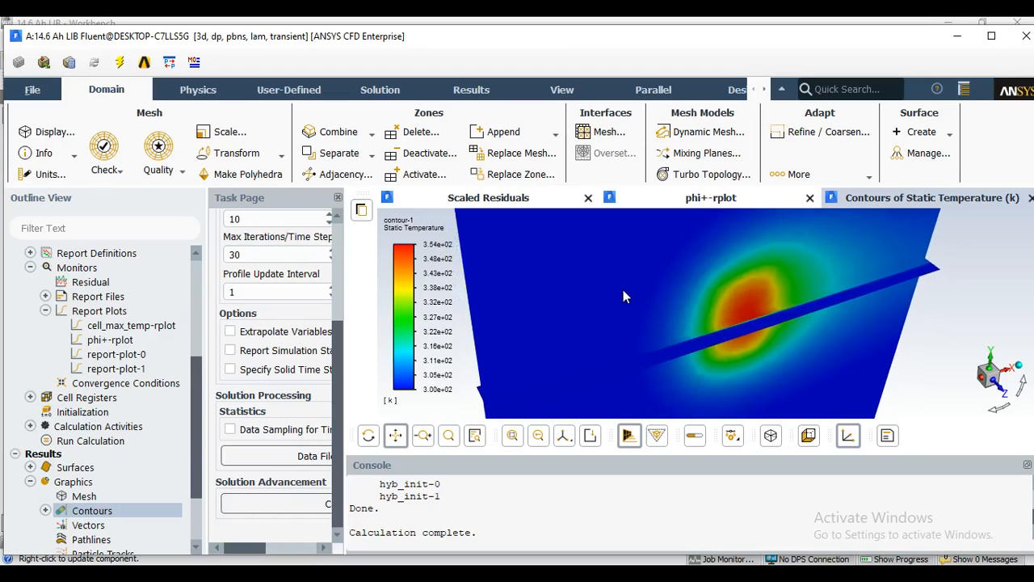